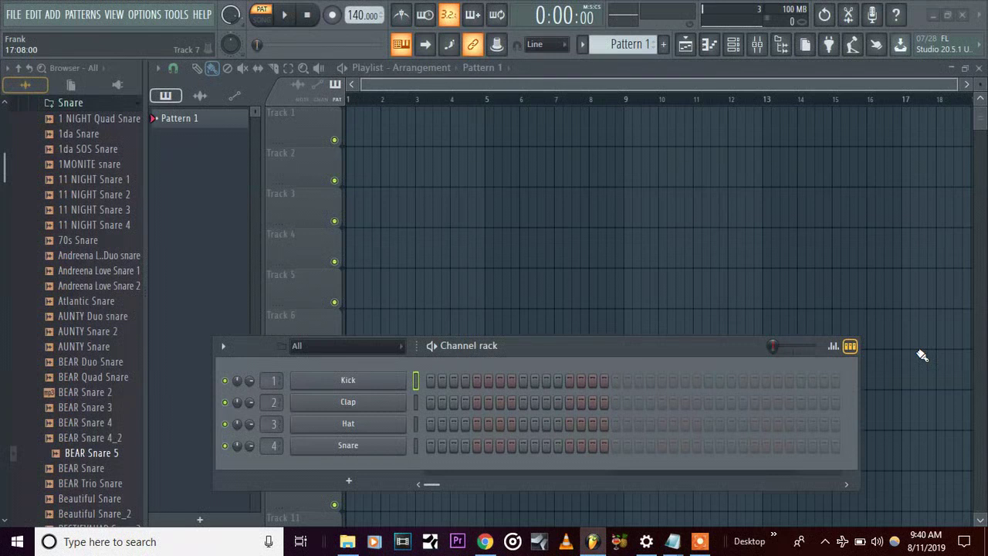
# Look over the main workspace windows by toggling the channel rack, mixer, piano roll and playlist
pyautogui.moveTo(717, 345); pyautogui.dragTo(699, 243)
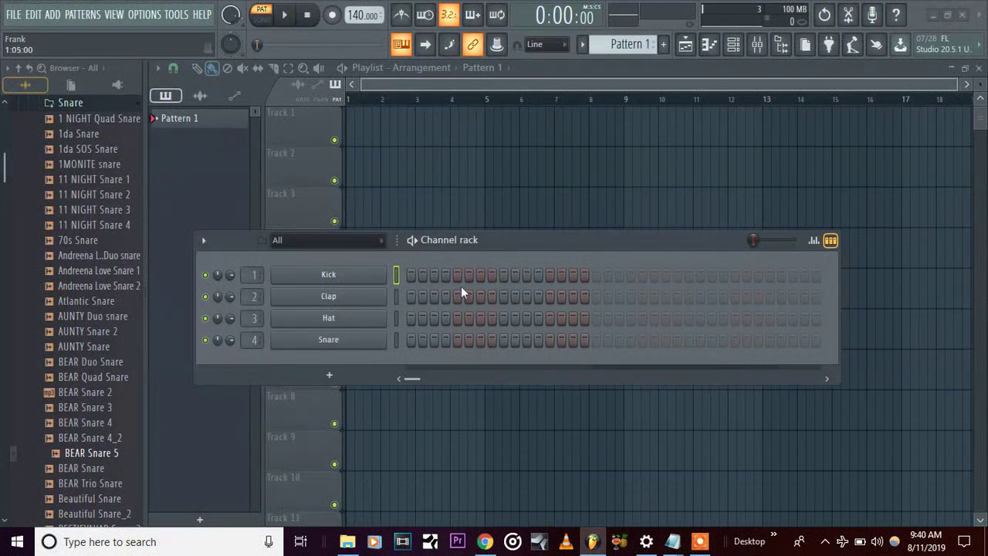
pyautogui.click(733, 48)
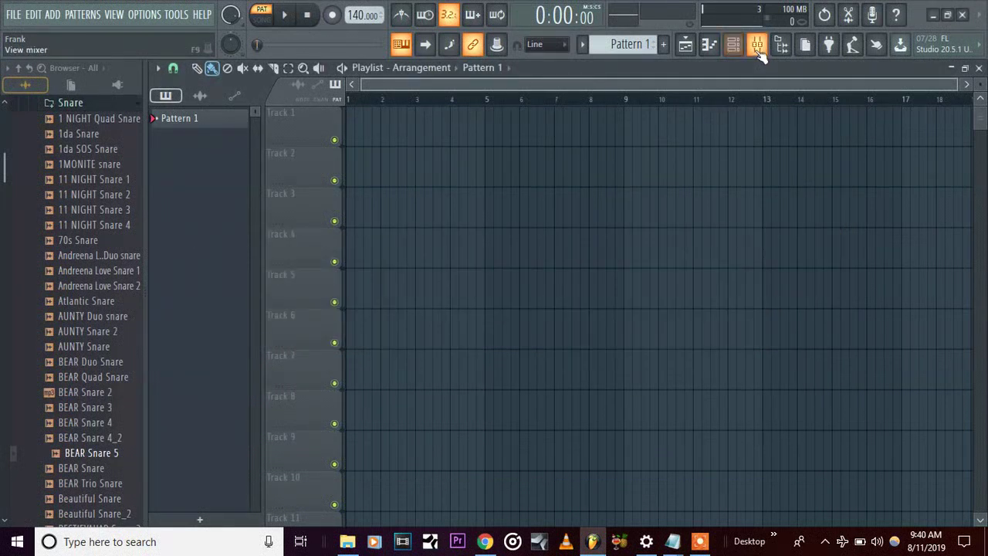
pyautogui.click(757, 48)
pyautogui.click(708, 51)
pyautogui.click(686, 44)
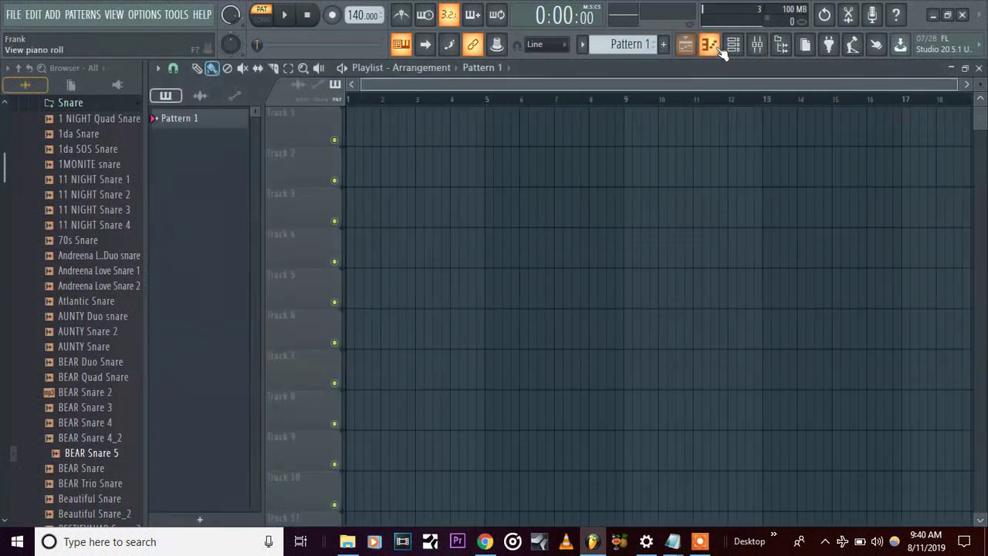
pyautogui.click(709, 44)
pyautogui.click(733, 44)
pyautogui.click(757, 46)
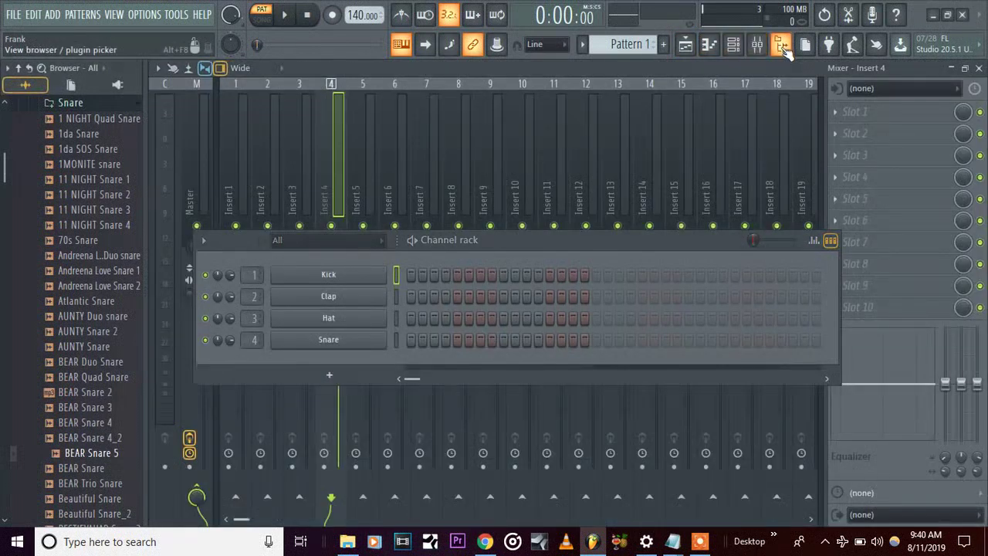
# Collapse the Snare folder in the browser, return to its main folders, and display the playlist
pyautogui.click(112, 103)
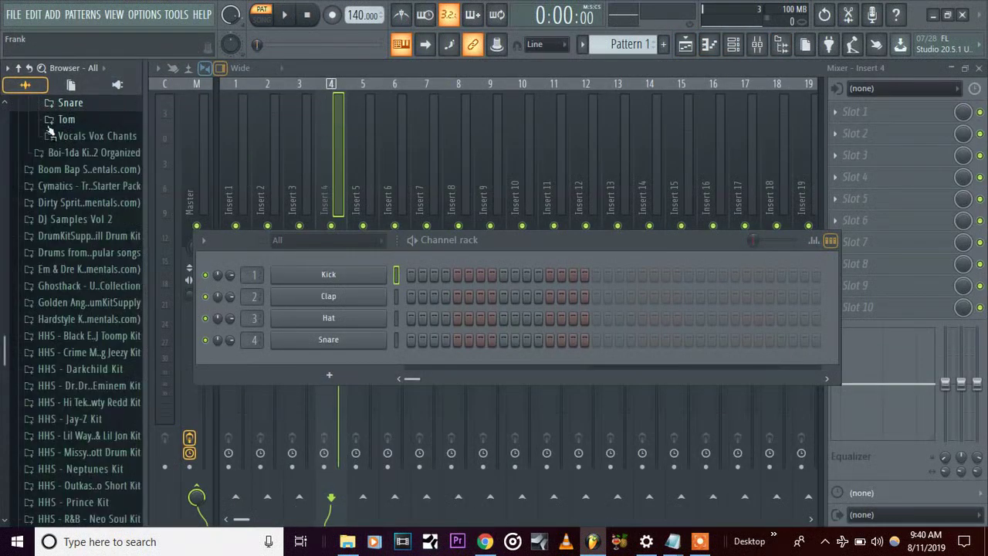
pyautogui.scroll(10, 4, 106)
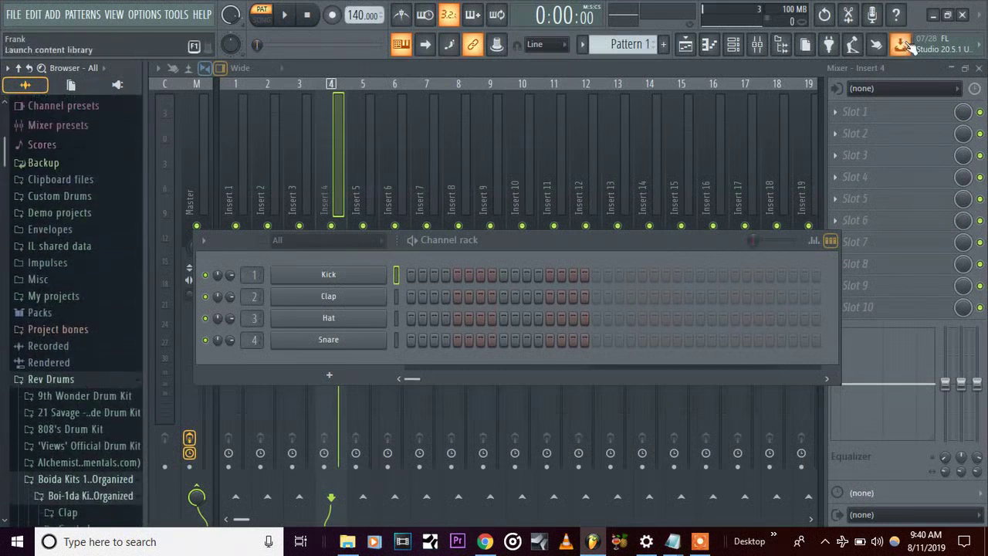
pyautogui.click(689, 45)
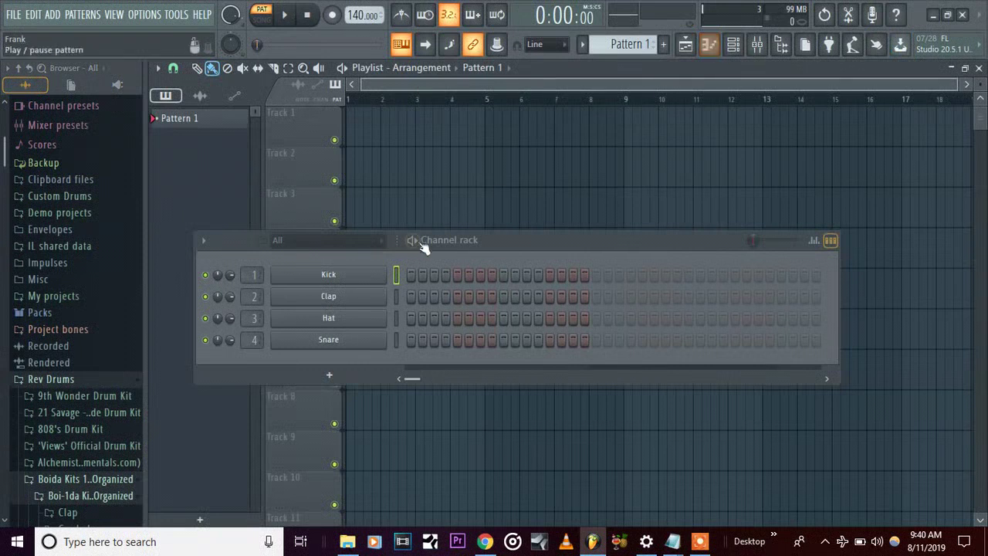
# Replace the Snare channel with FL Keys and arrange the channel rack and plugin windows so they do not overlap
pyautogui.rightClick(328, 341)
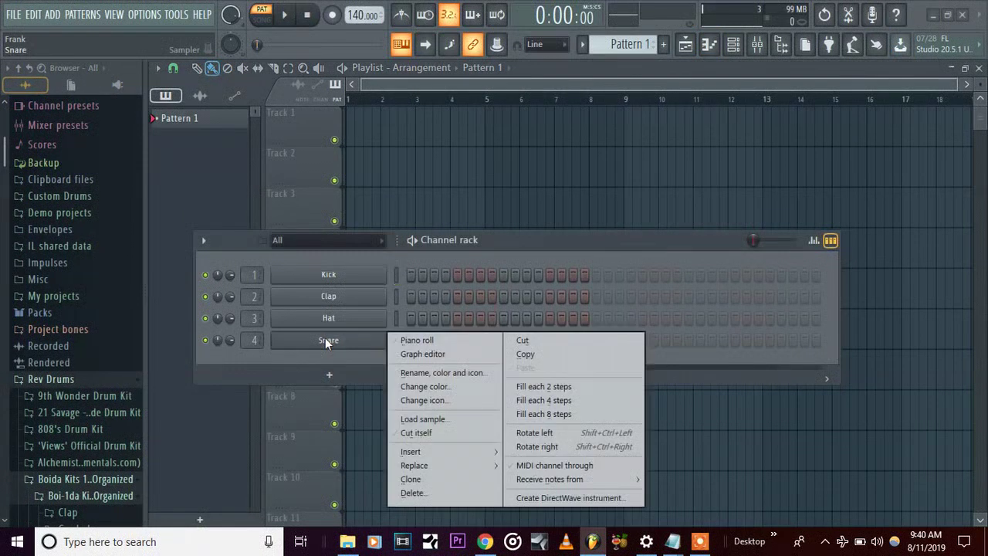
pyautogui.moveTo(470, 466)
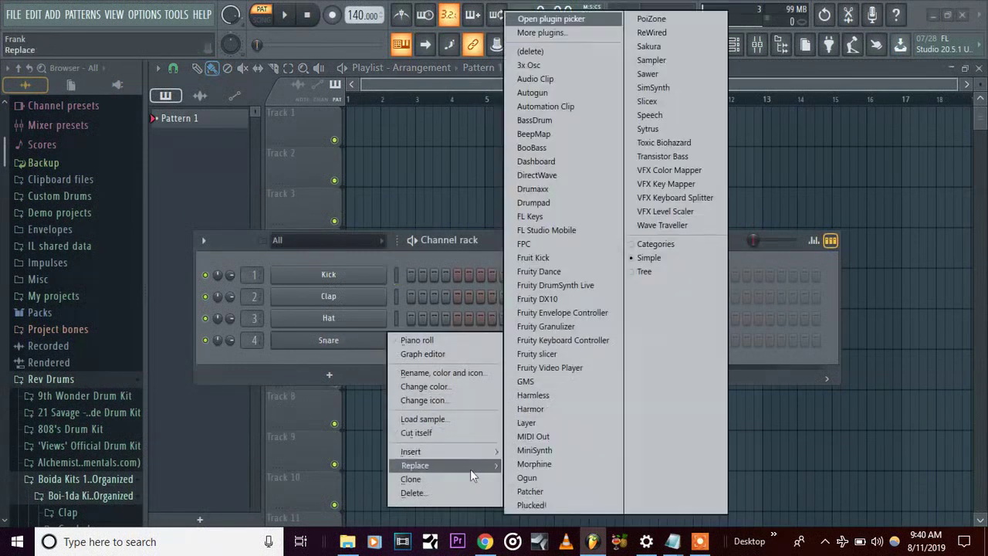
pyautogui.click(553, 216)
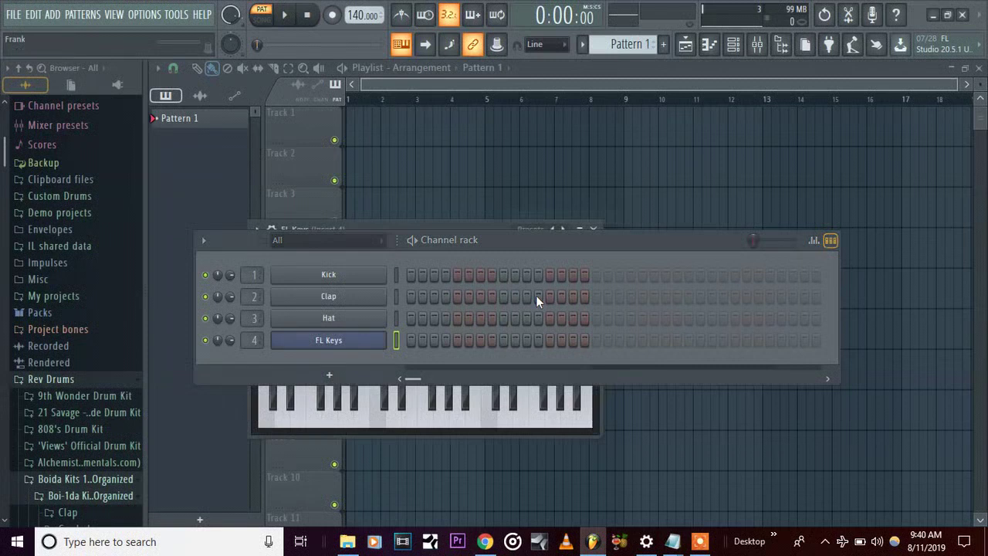
pyautogui.moveTo(590, 240); pyautogui.dragTo(597, 365)
pyautogui.moveTo(466, 224); pyautogui.dragTo(568, 124)
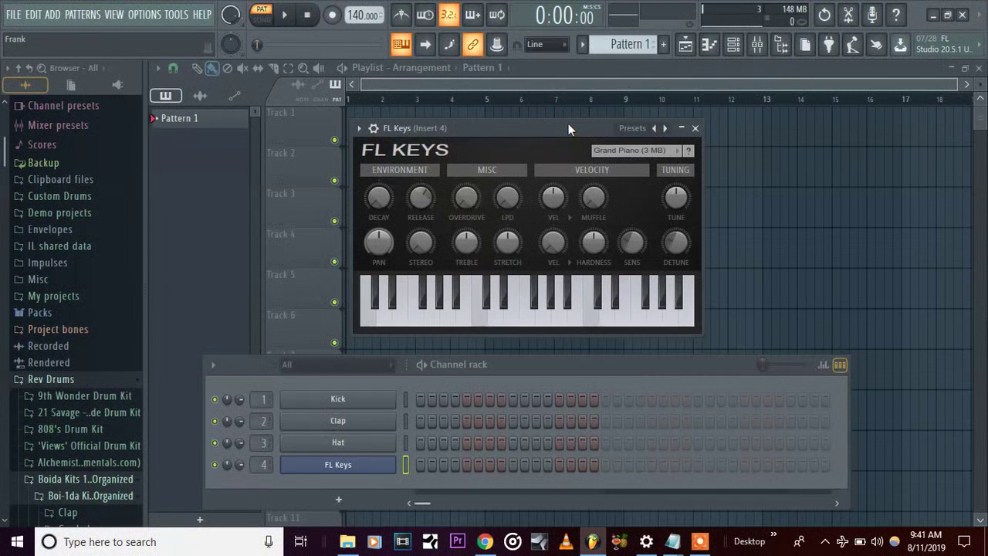
# Audition two notes on the FL Keys keyboard and close the plugin window
pyautogui.click(518, 313)
pyautogui.click(542, 317)
pyautogui.click(696, 129)
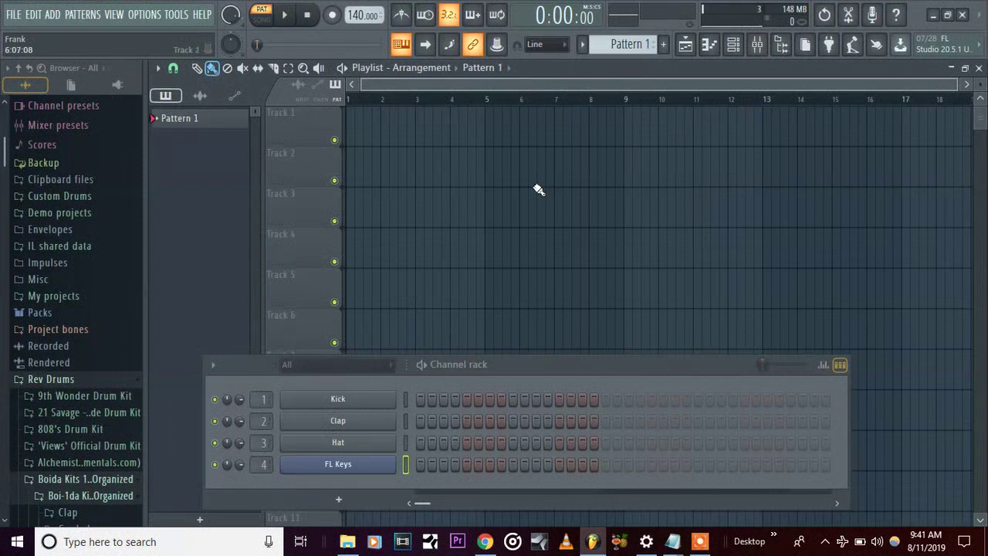
# Place a four-bar Pattern 1 clip at bar 1 on Track 1 and select its time range
pyautogui.click(376, 129)
pyautogui.moveTo(381, 132); pyautogui.dragTo(483, 146)
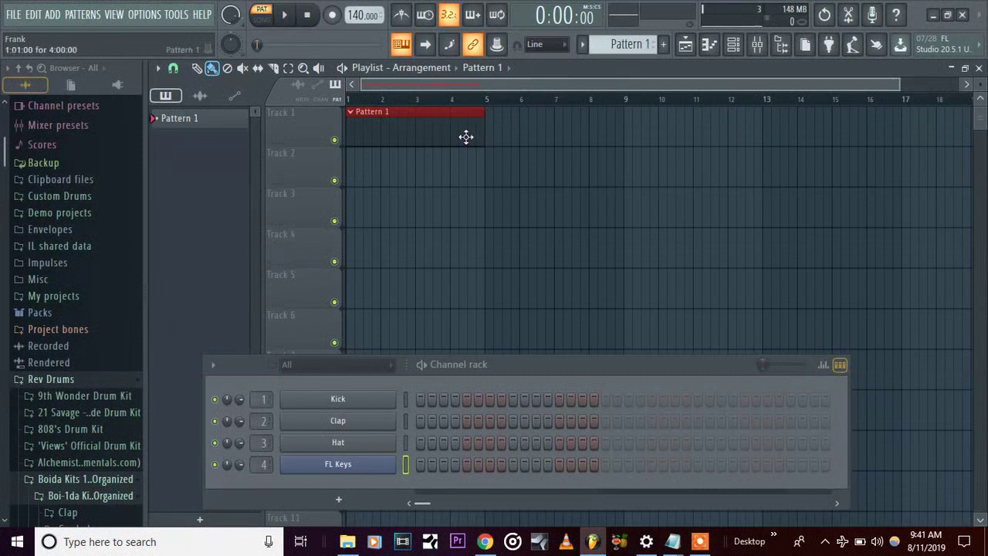
pyautogui.moveTo(487, 108); pyautogui.dragTo(338, 114)
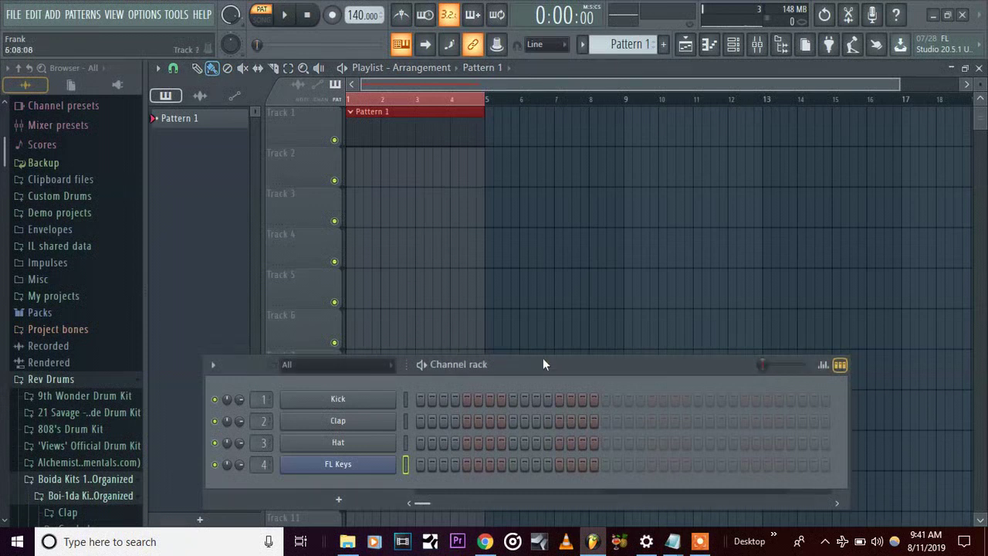
# Open the piano roll for the FL Keys channel and move the channel rack clear of the note grid
pyautogui.moveTo(543, 358); pyautogui.dragTo(510, 245)
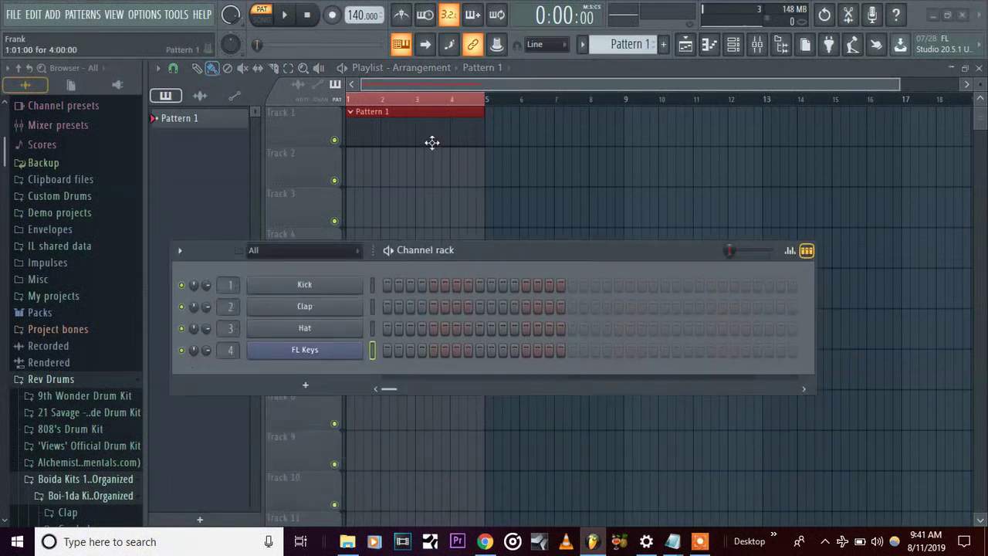
pyautogui.rightClick(314, 354)
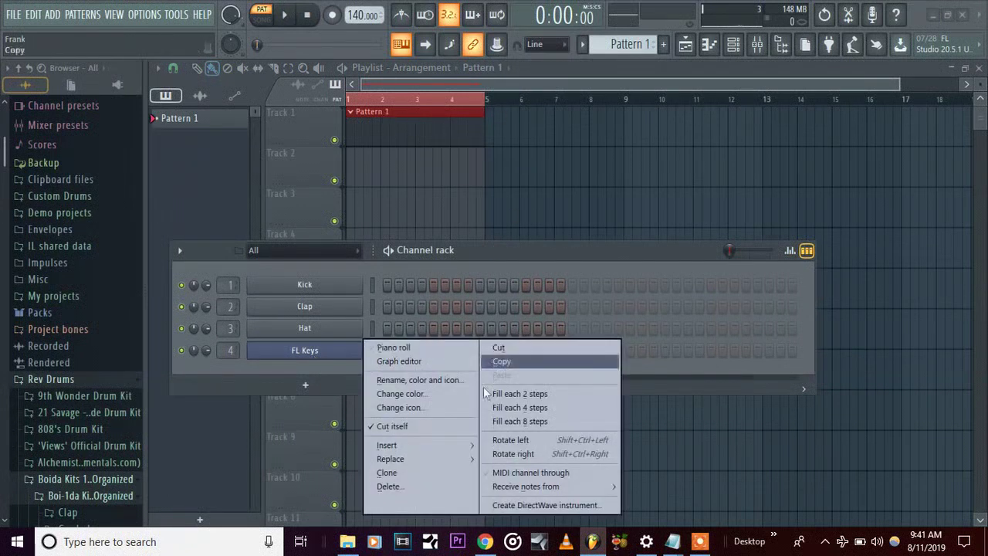
pyautogui.click(400, 346)
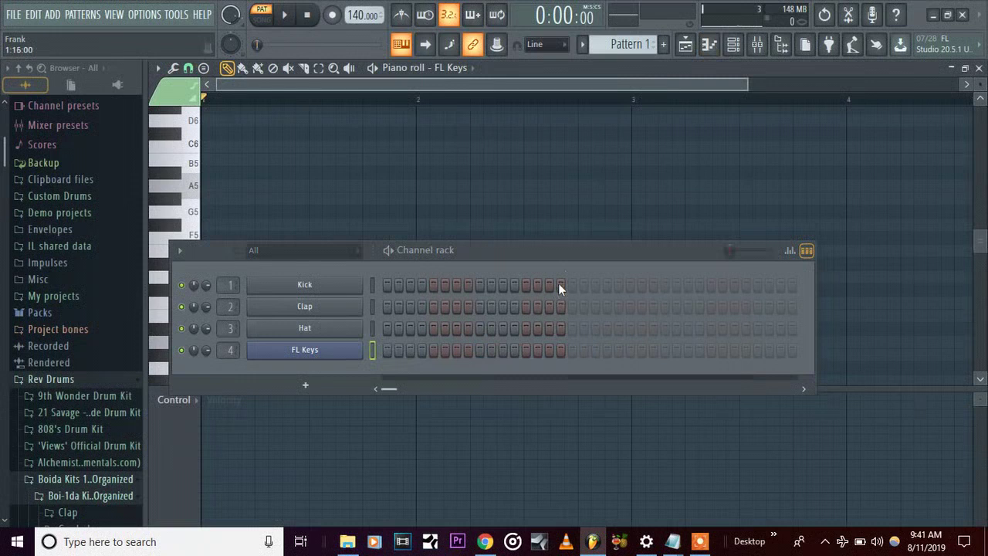
pyautogui.moveTo(558, 259); pyautogui.dragTo(553, 424)
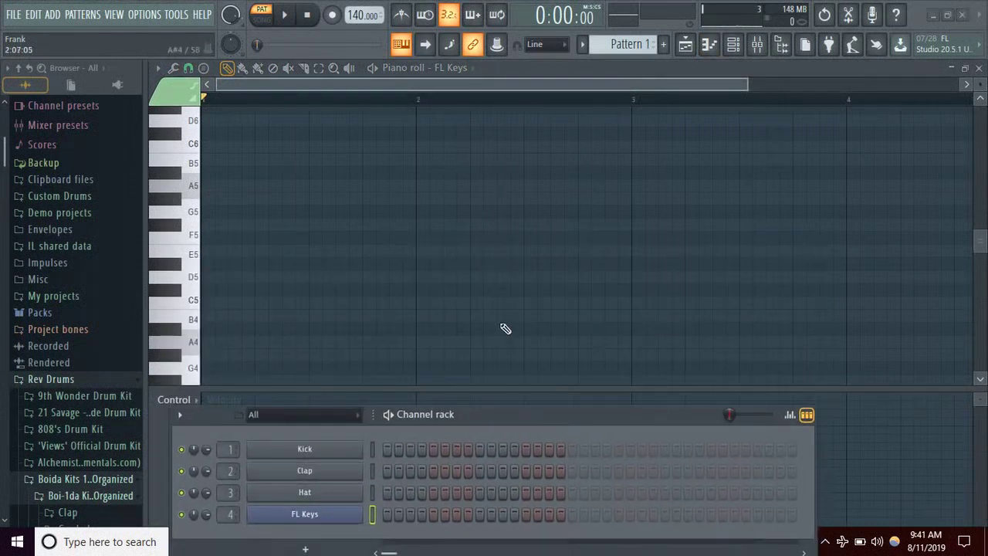
pyautogui.scroll(-2, 314, 221)
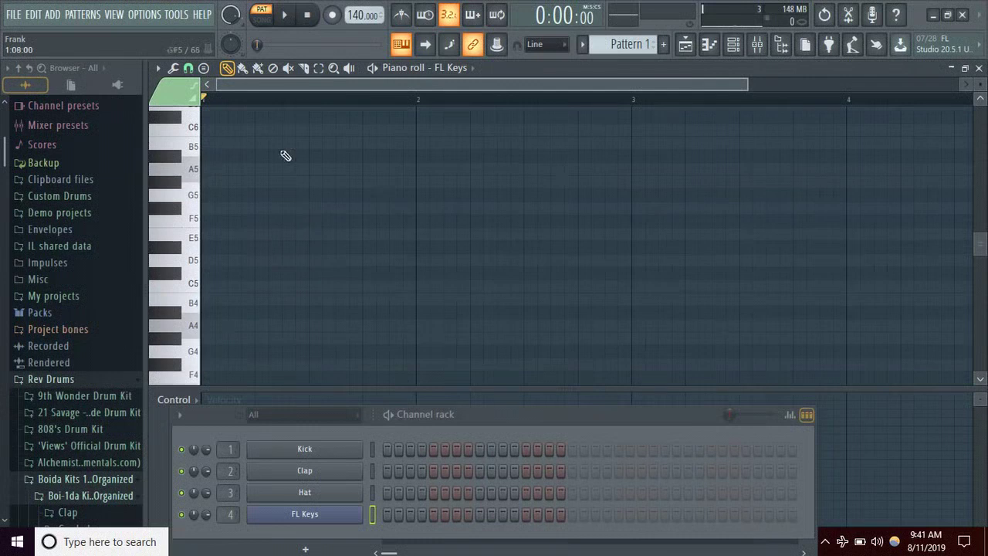
# Stamp a Minor 7th chord rooted on B4 at the start of bar 1, lengthen it to nearly a full bar, and audition it
pyautogui.click(188, 68)
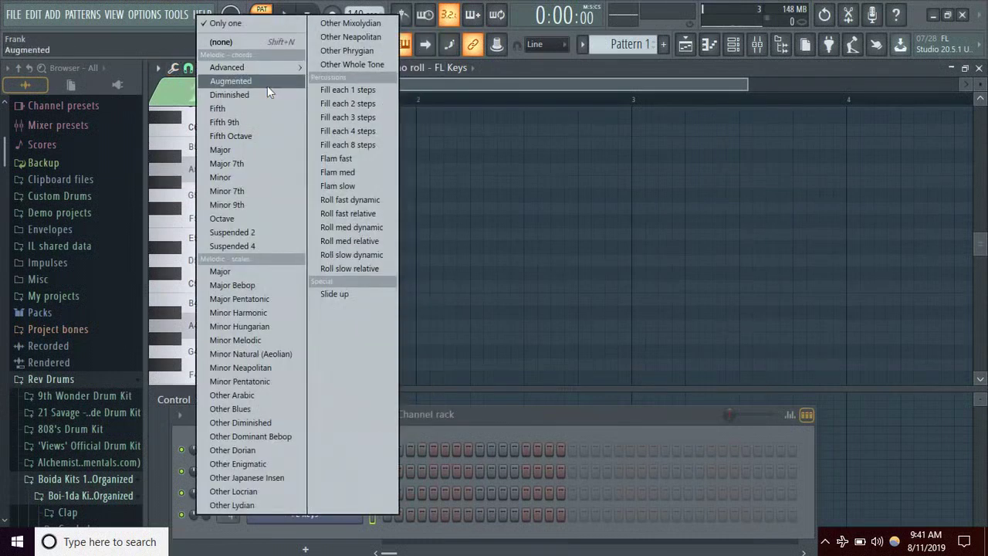
pyautogui.click(287, 190)
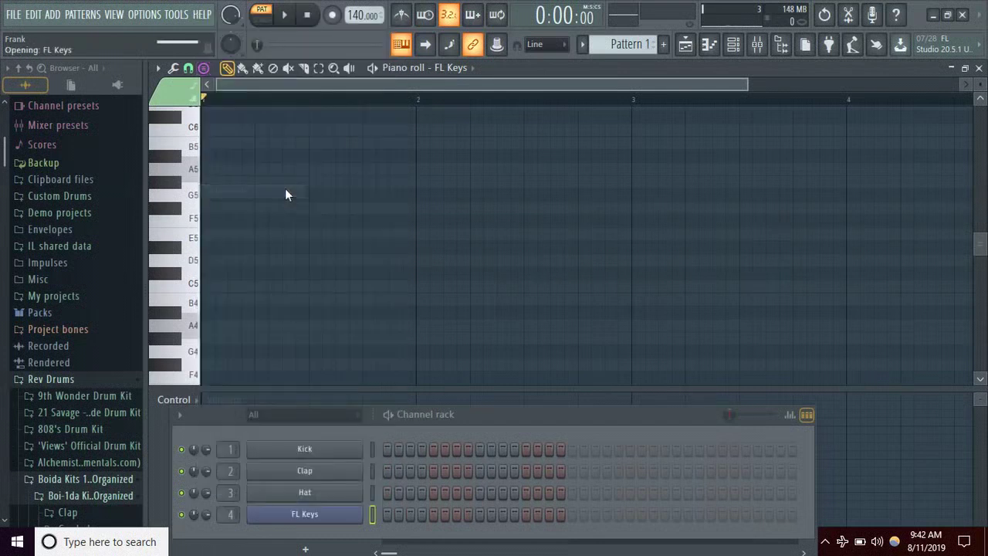
pyautogui.click(208, 301)
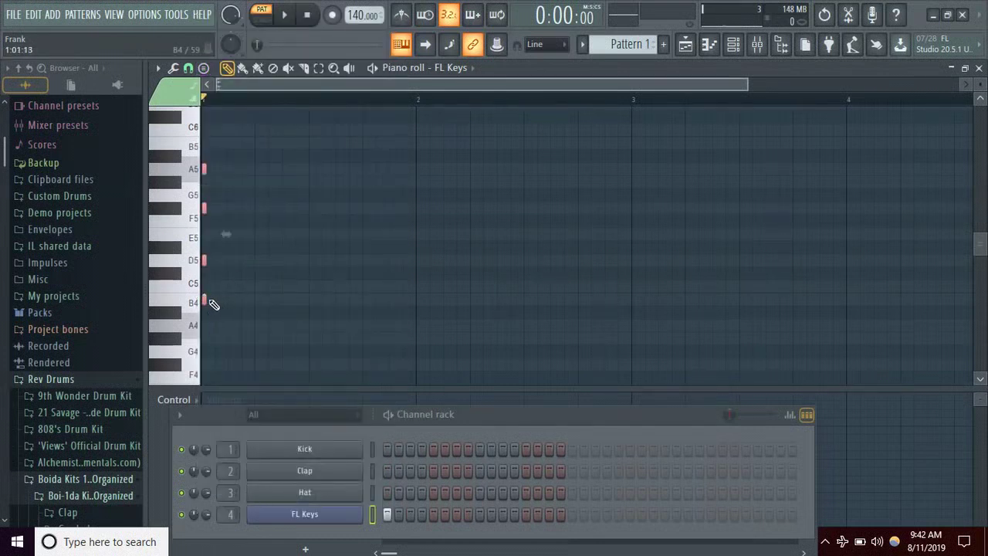
pyautogui.moveTo(209, 295); pyautogui.dragTo(381, 295)
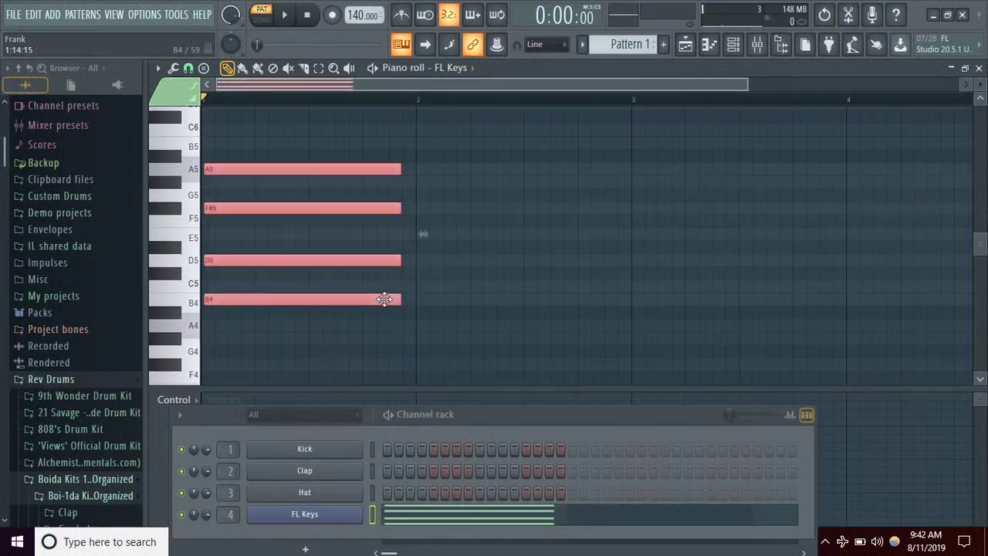
pyautogui.press('space')
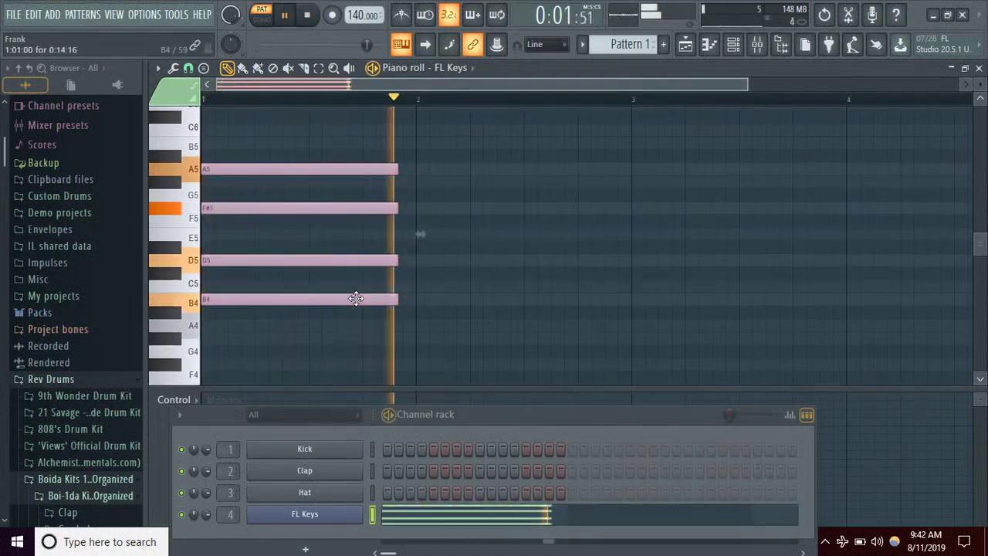
pyautogui.press('space')
# Extend the chord to fill bar 1, transpose it down two semitones to an A4 root, and audition it
pyautogui.moveTo(399, 298); pyautogui.dragTo(417, 298)
pyautogui.hotkey('shift', 'Down')
pyautogui.hotkey('shift', 'Down')
pyautogui.press('space')
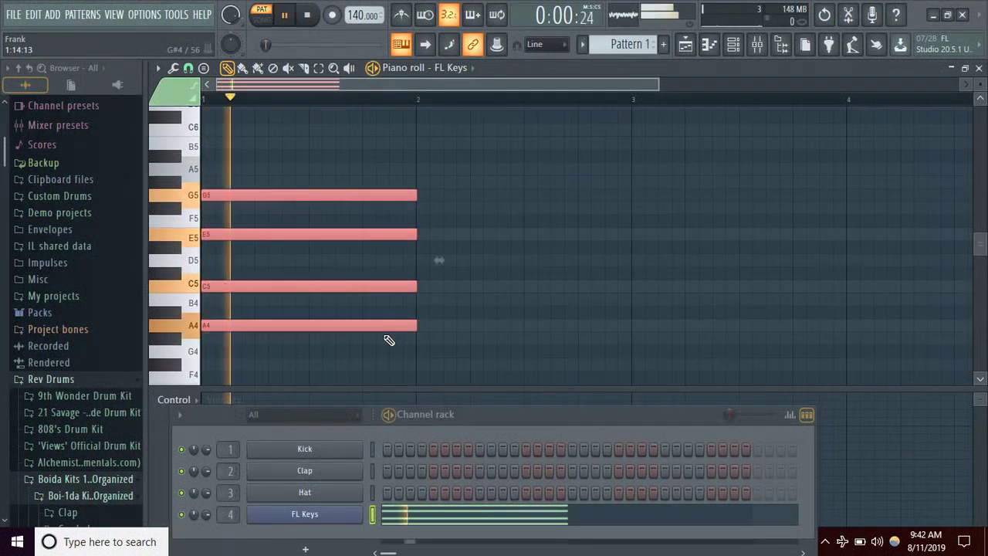
pyautogui.press('space')
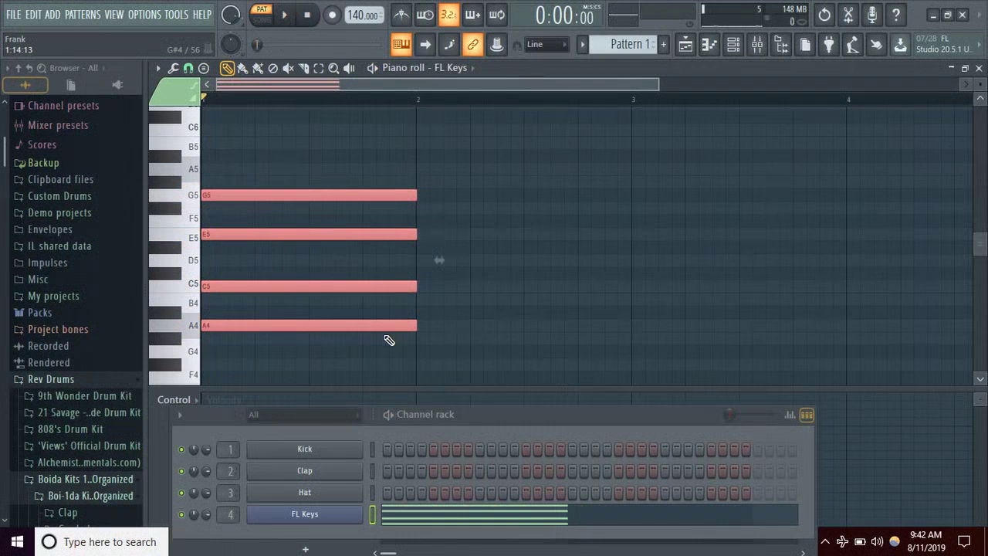
# Stamp a one-bar Major 7th chord rooted on F4 at bar 2 and play back both chords
pyautogui.moveTo(401, 325)
pyautogui.mouseDown()
pyautogui.moveTo(397, 300)
pyautogui.moveTo(391, 330)
pyautogui.mouseUp()
pyautogui.click(203, 68)
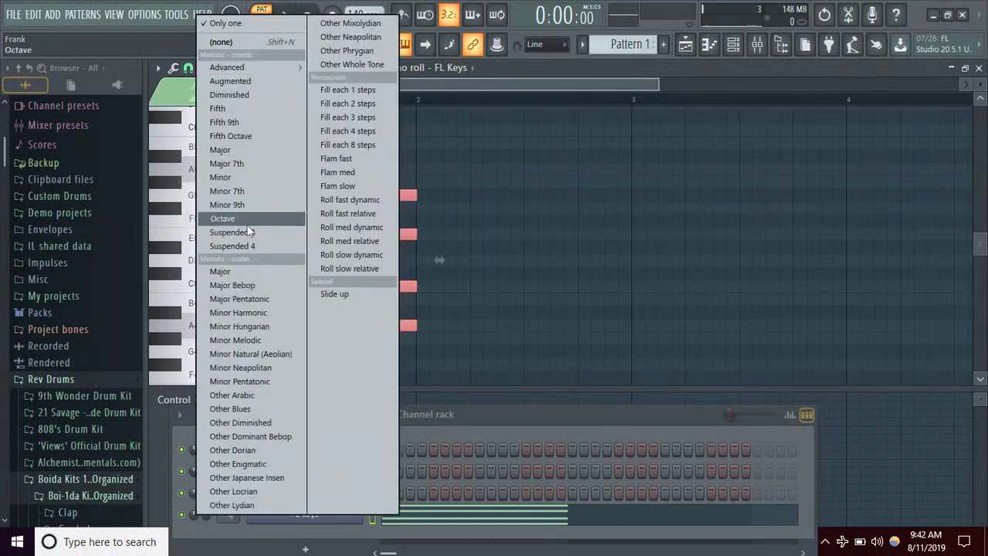
pyautogui.click(252, 164)
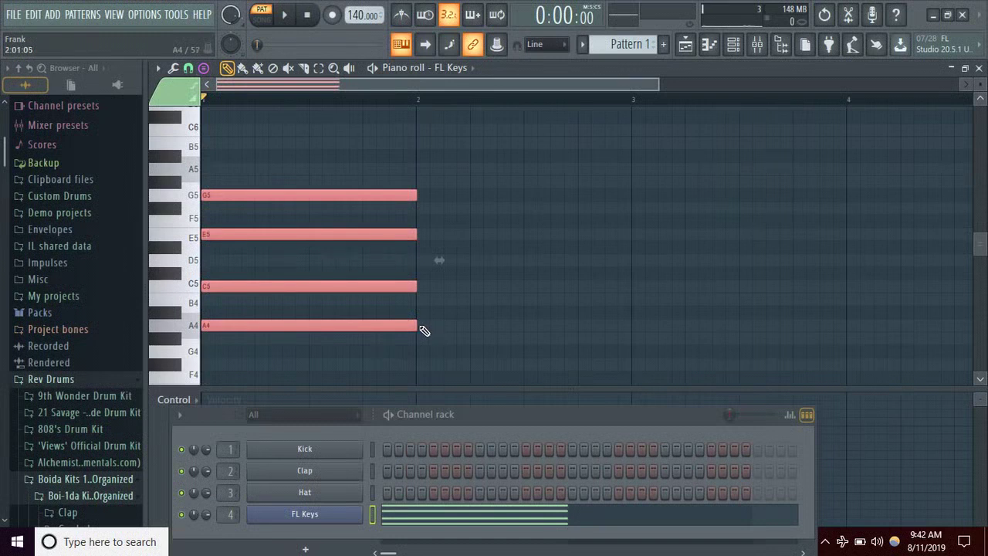
pyautogui.click(424, 377)
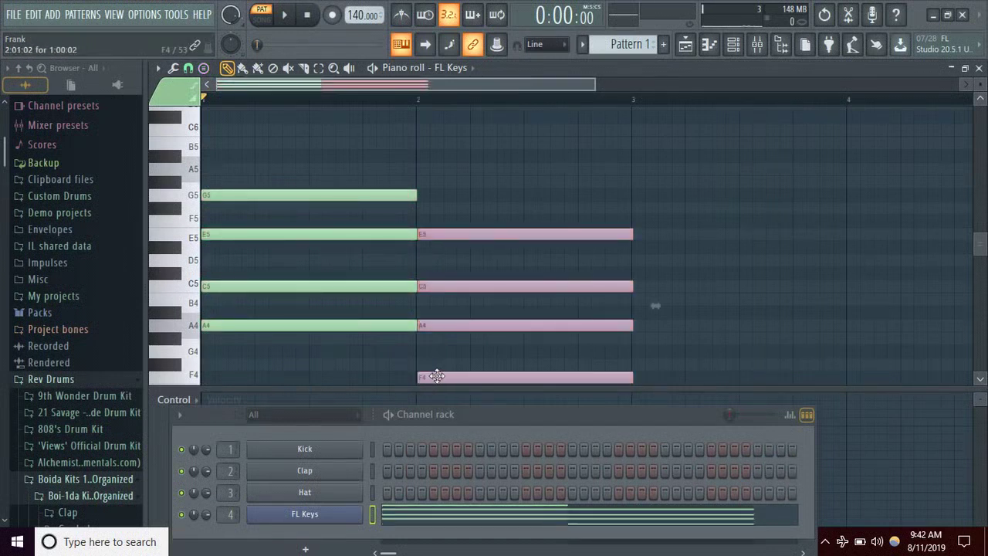
pyautogui.press('space')
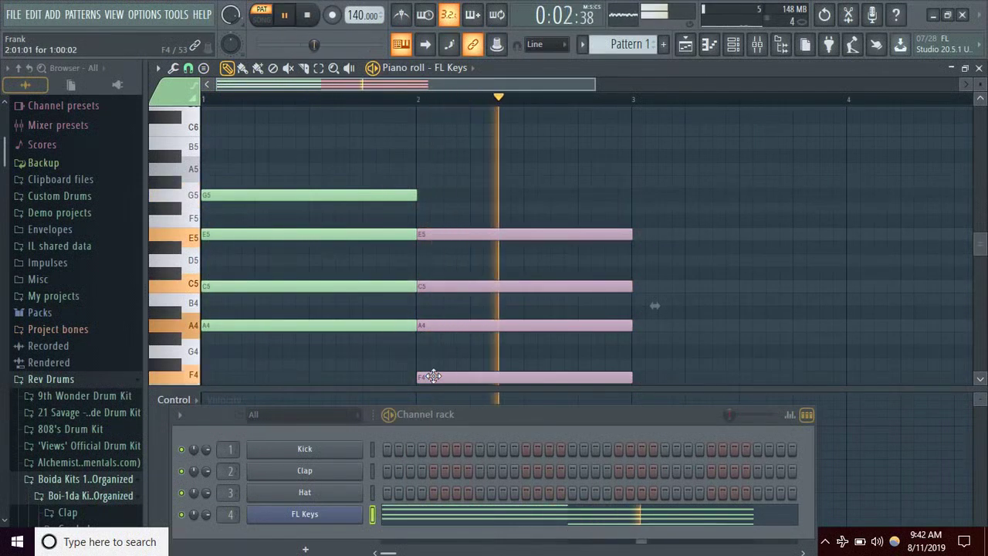
pyautogui.press('space')
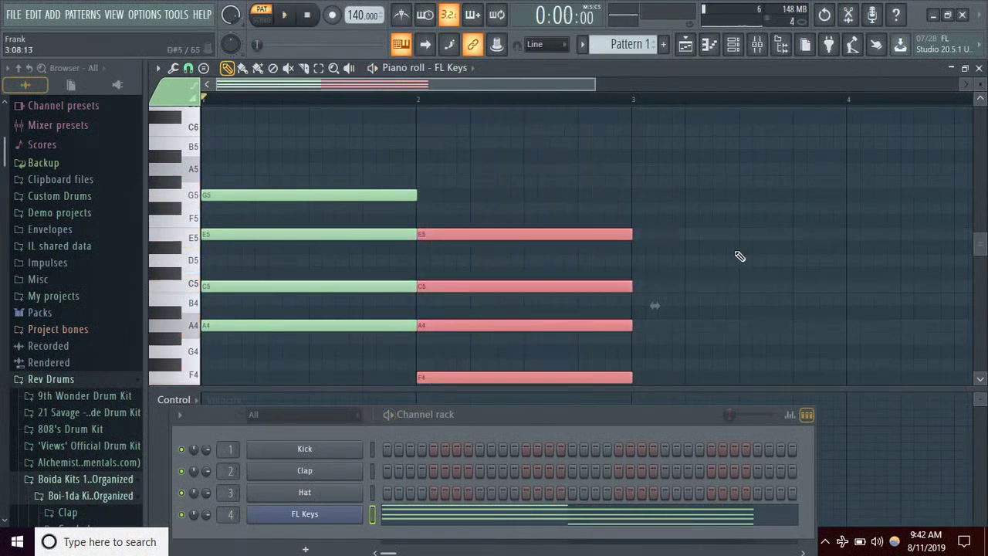
# Stamp a one-bar Minor 9th chord rooted on C5 at the start of bar 3
pyautogui.scroll(-3, 740, 256)
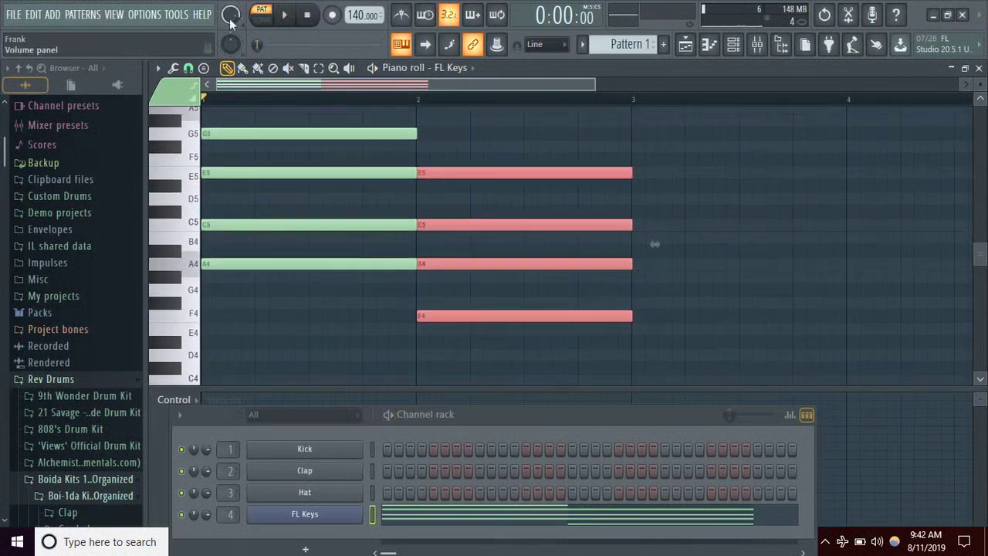
pyautogui.click(189, 67)
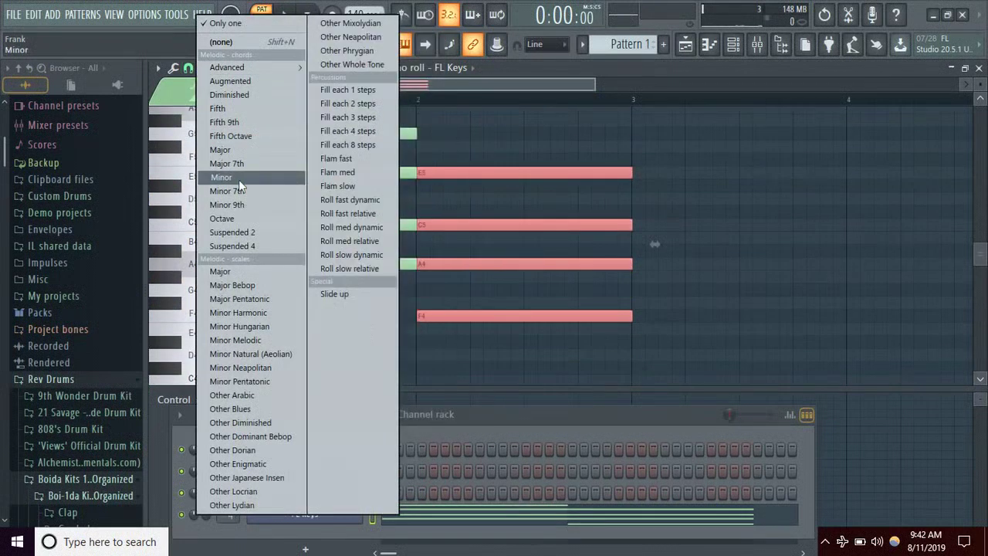
pyautogui.click(239, 203)
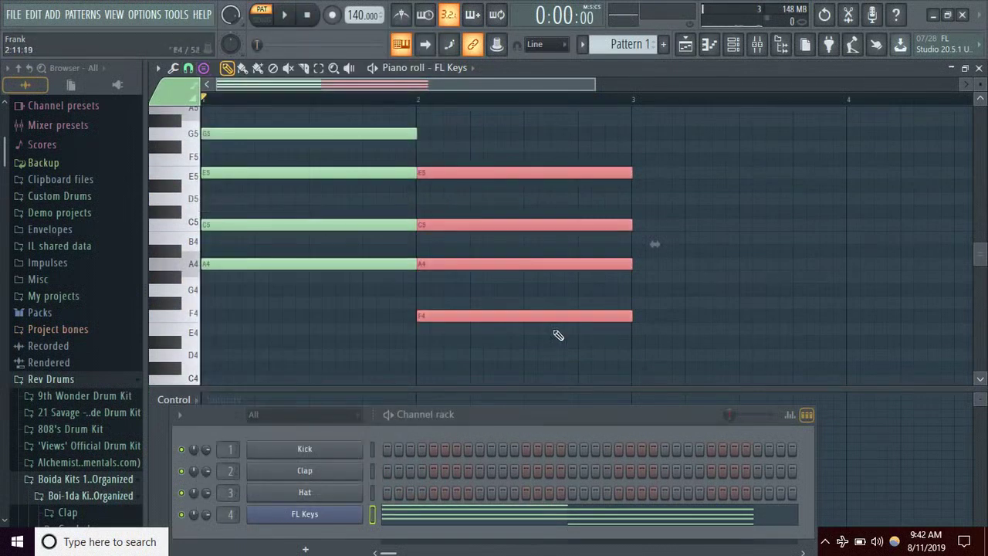
pyautogui.click(641, 224)
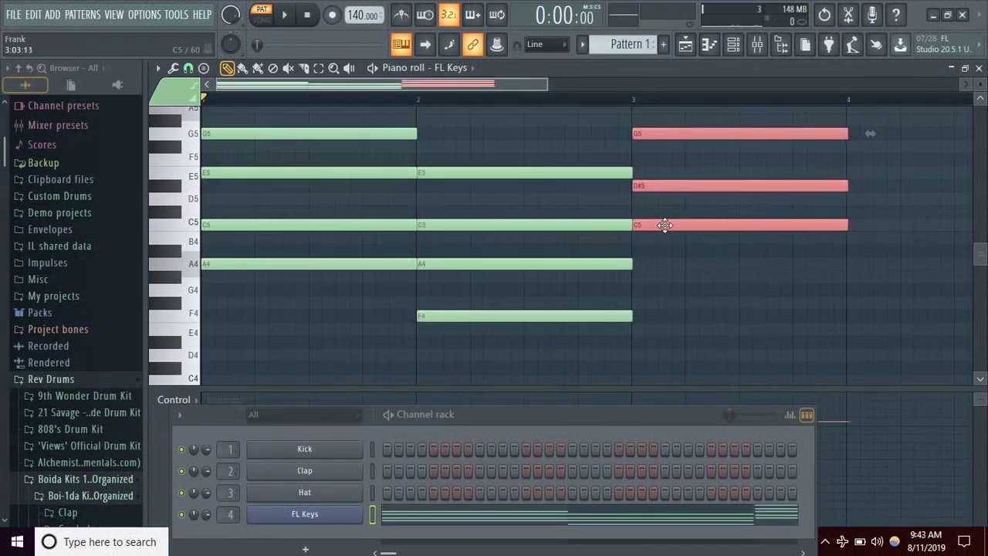
# Audition the Minor 9th chord in bar 3, transpose it down to a G4 root, and play the progression again
pyautogui.click(664, 225)
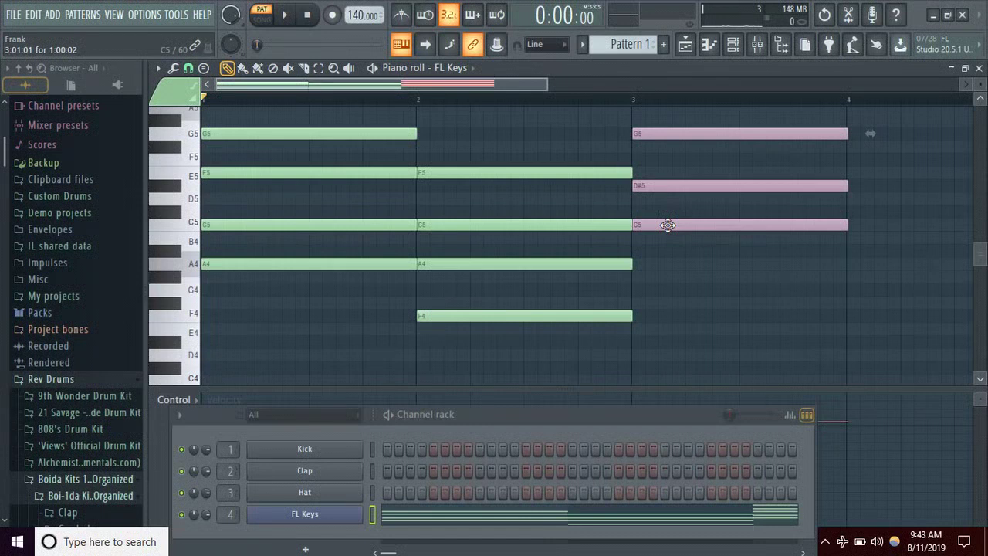
pyautogui.press('space')
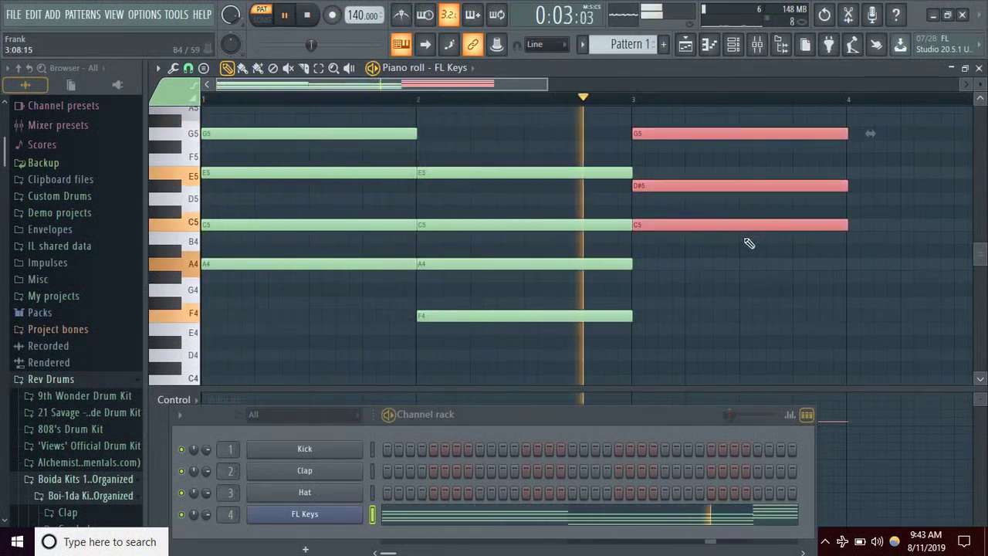
pyautogui.press('space')
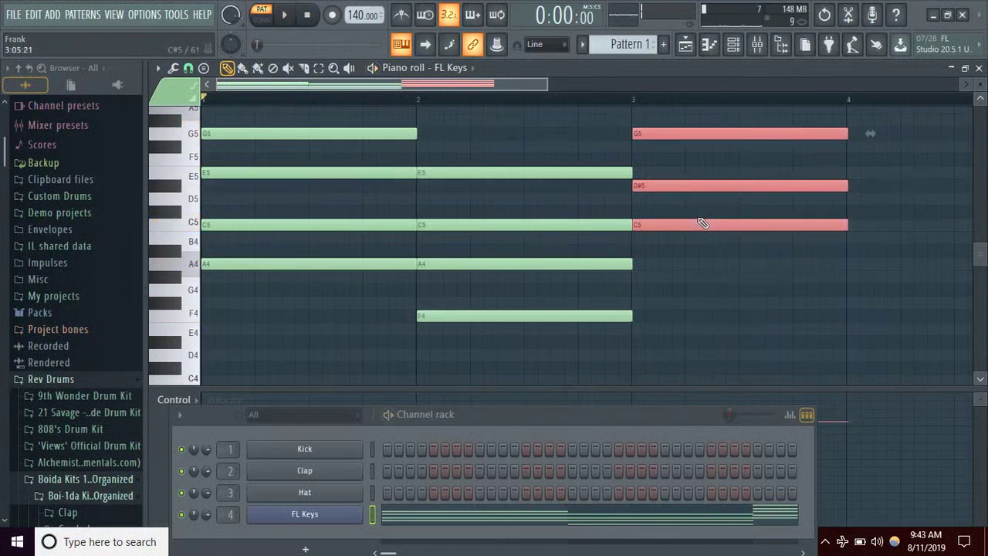
pyautogui.moveTo(679, 224); pyautogui.dragTo(686, 306)
pyautogui.press('space')
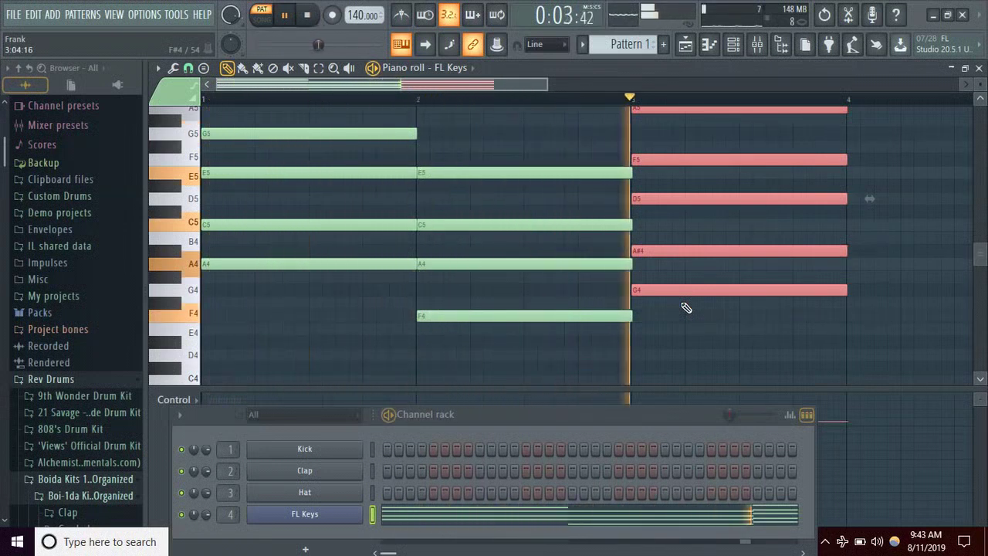
pyautogui.press('space')
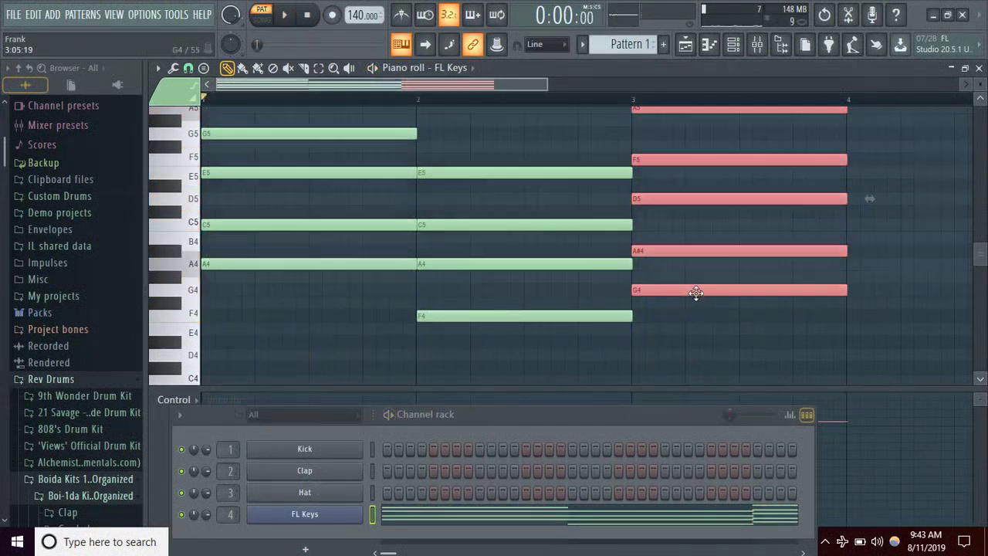
# Replace the bar 3 chord with a one-bar Major chord stamp rooted on C4 and play back the progression
pyautogui.press('Delete')
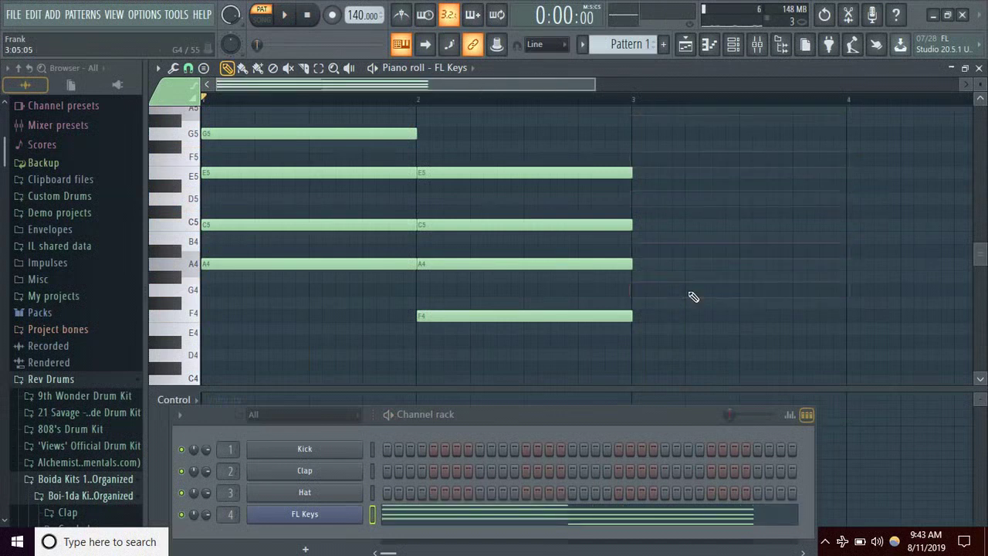
pyautogui.click(203, 71)
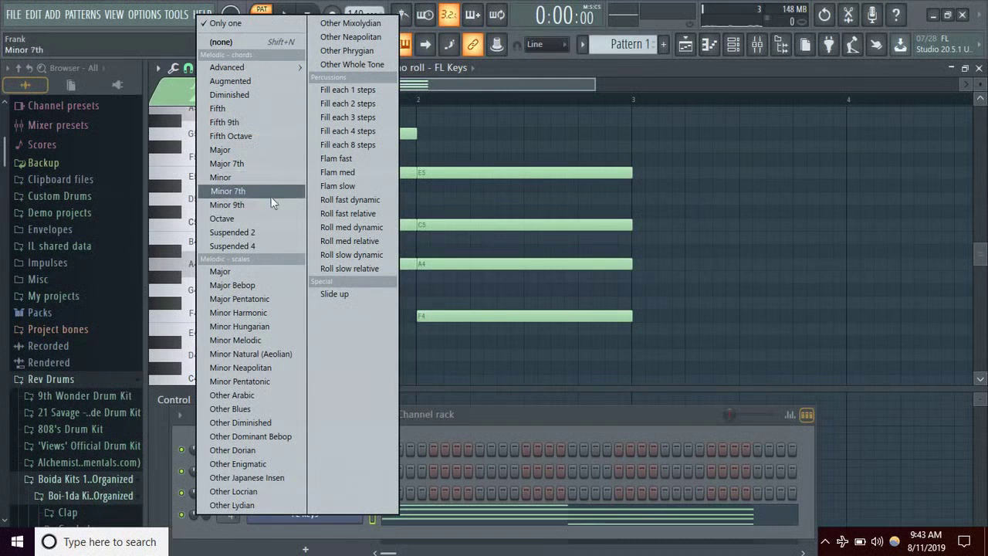
pyautogui.click(253, 150)
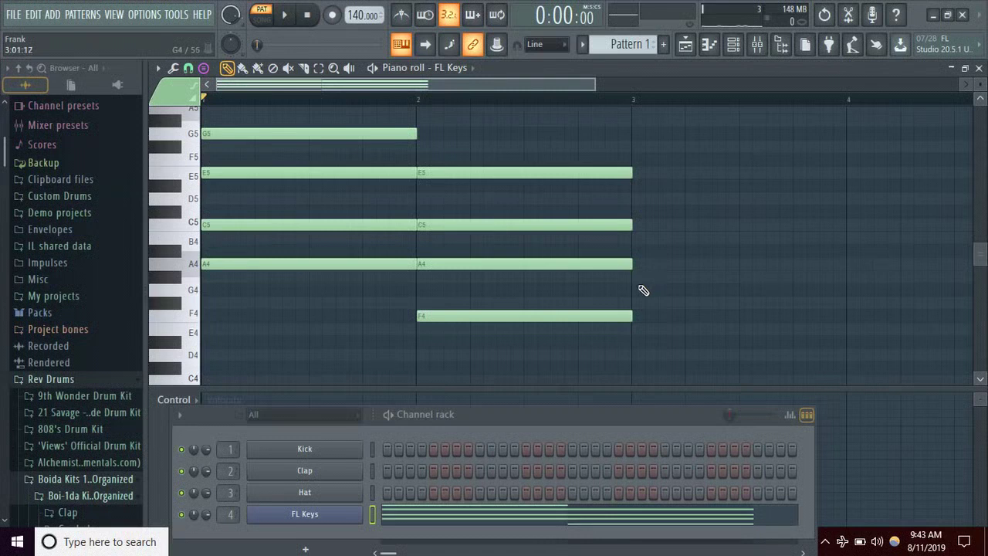
pyautogui.click(637, 380)
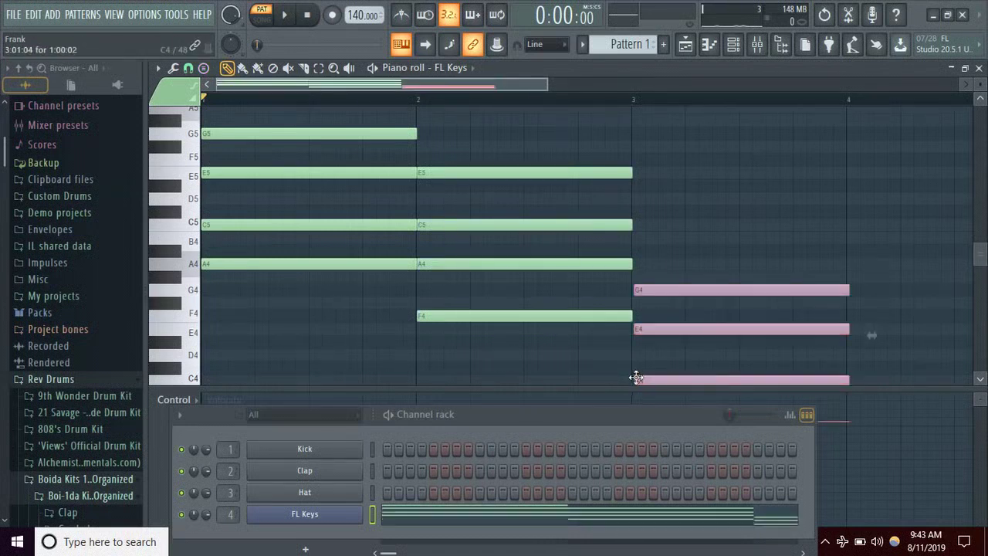
pyautogui.press('space')
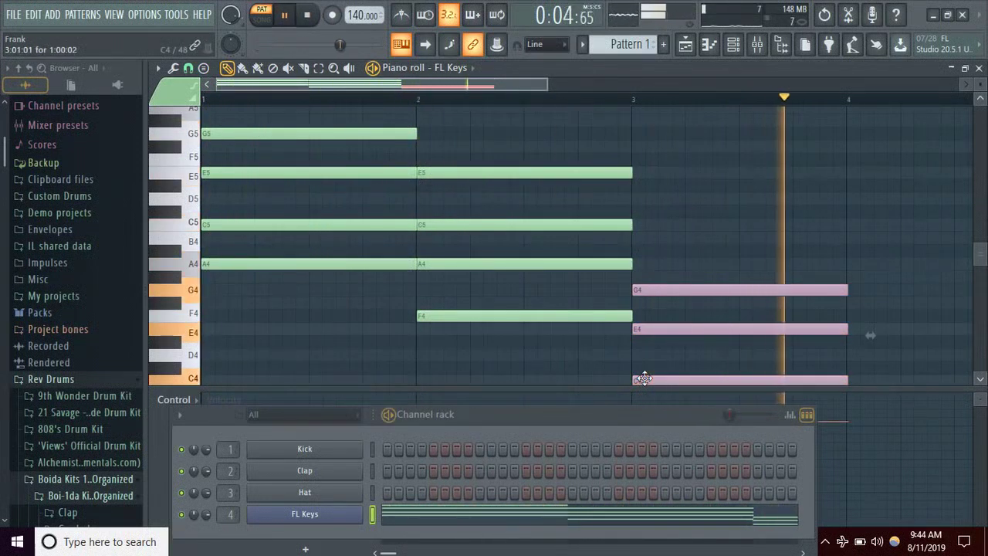
pyautogui.press('space')
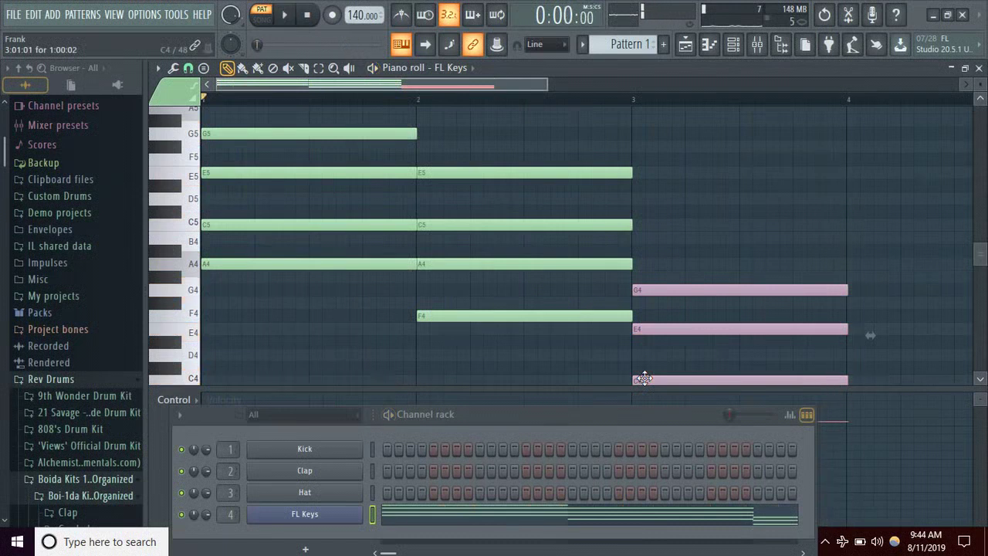
# Add one-bar notes at C5 in bar 3, A3 in bar 1 and F3 in bar 2, and play back the progression
pyautogui.click(641, 225)
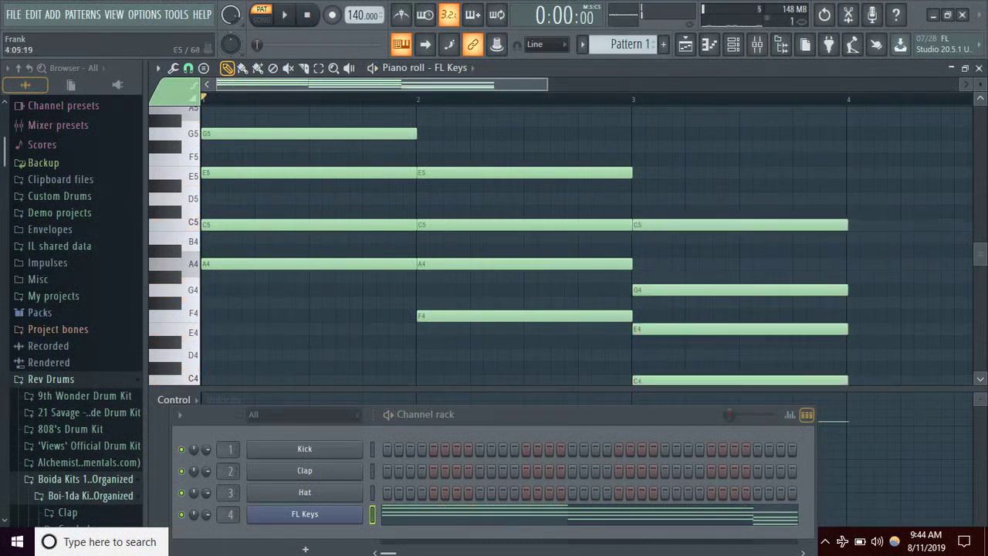
pyautogui.moveTo(980, 265); pyautogui.dragTo(982, 283)
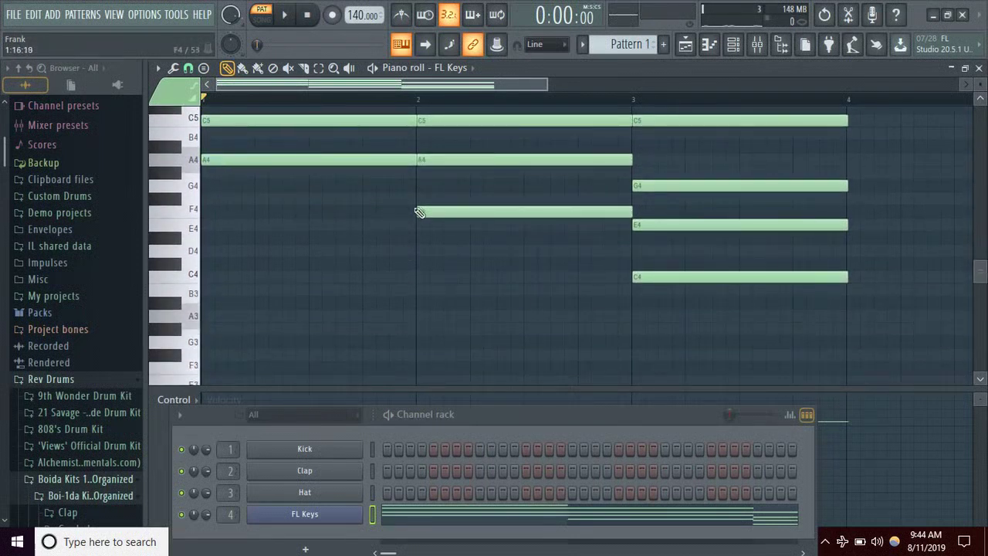
pyautogui.click(211, 313)
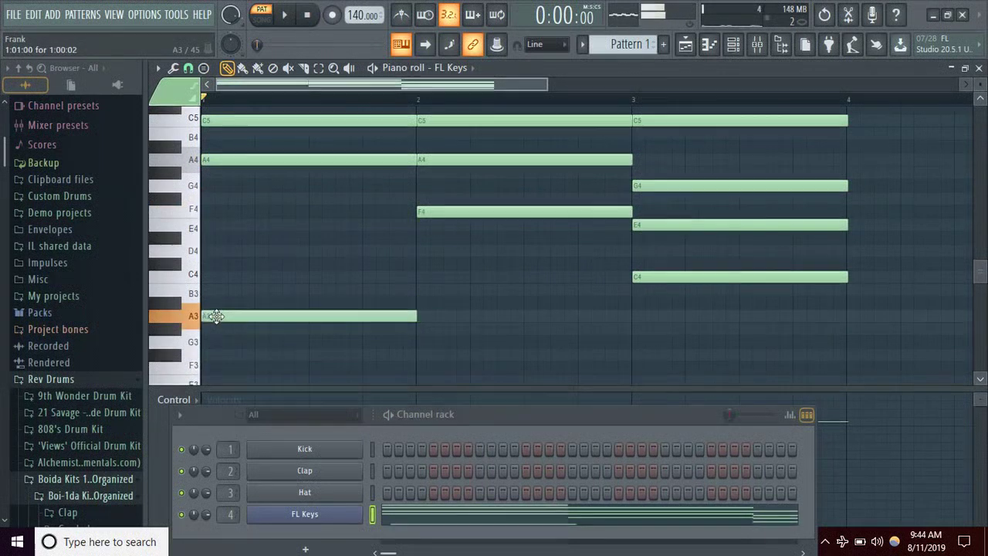
pyautogui.click(423, 369)
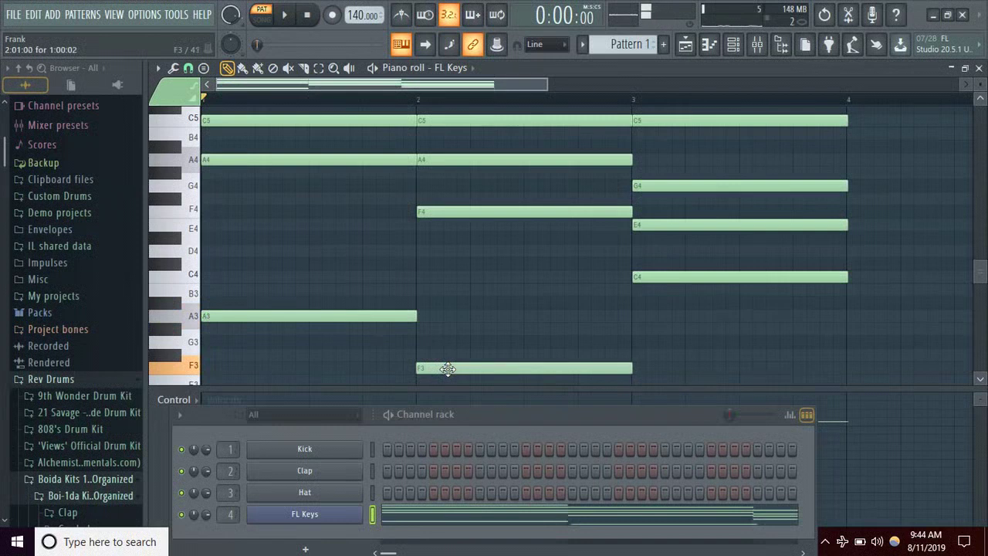
pyautogui.press('space')
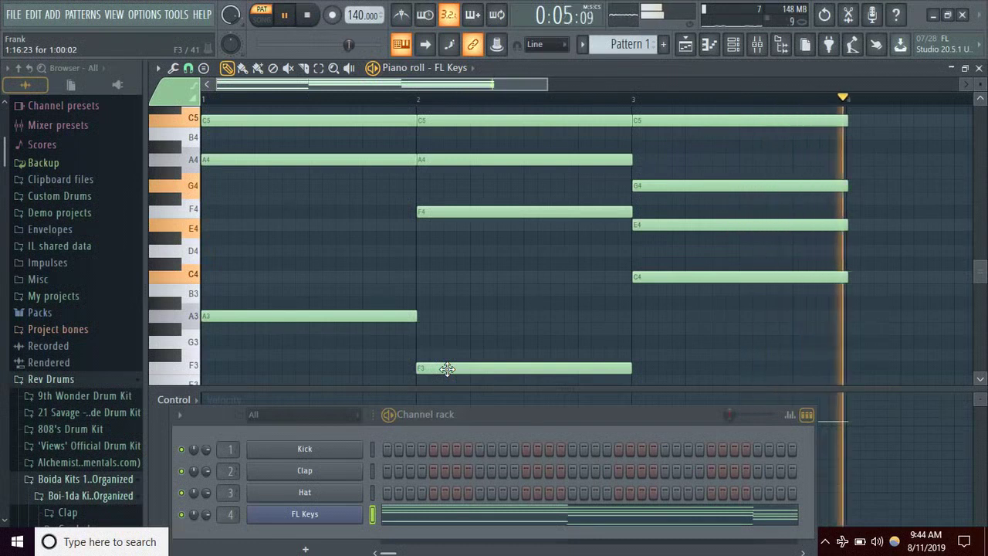
pyautogui.press('space')
# Stamp a one-bar Major 7th chord rooted on G3 at the start of bar 4 and play back the progression
pyautogui.moveTo(544, 86); pyautogui.dragTo(756, 86)
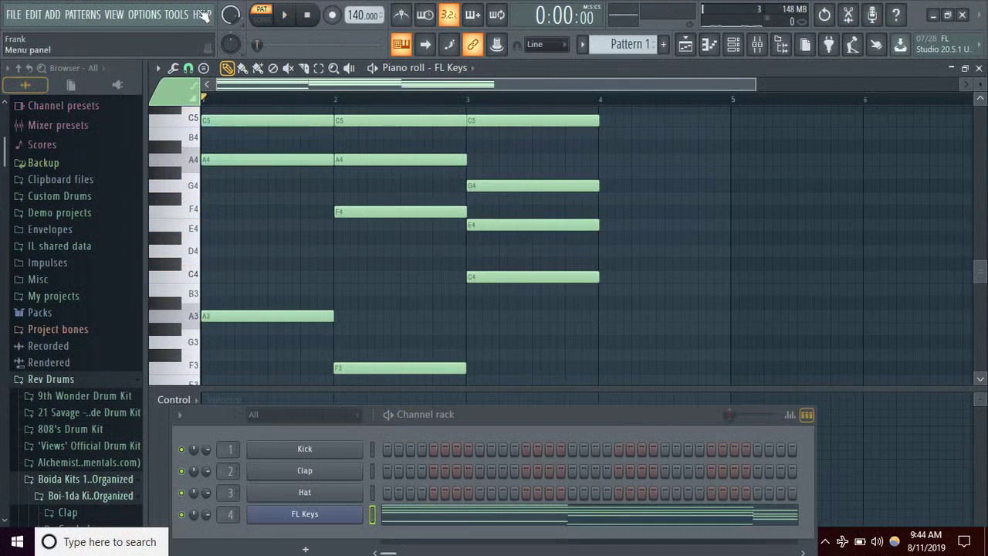
pyautogui.click(204, 70)
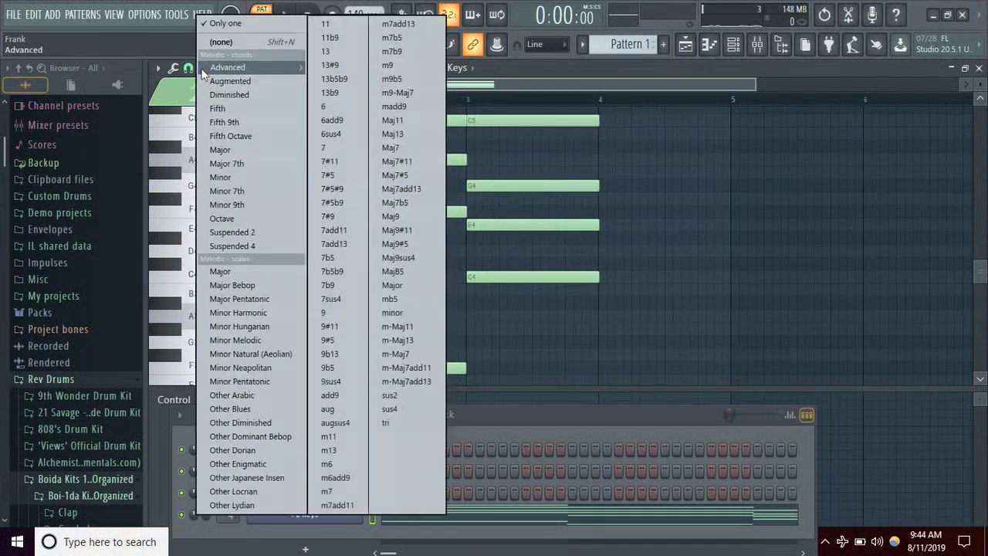
pyautogui.click(253, 152)
pyautogui.click(205, 69)
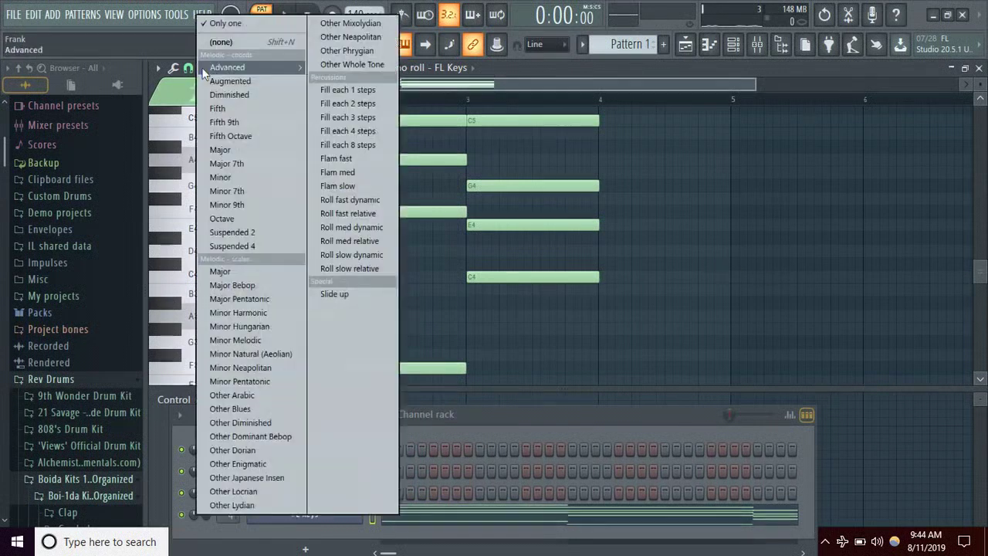
pyautogui.click(244, 165)
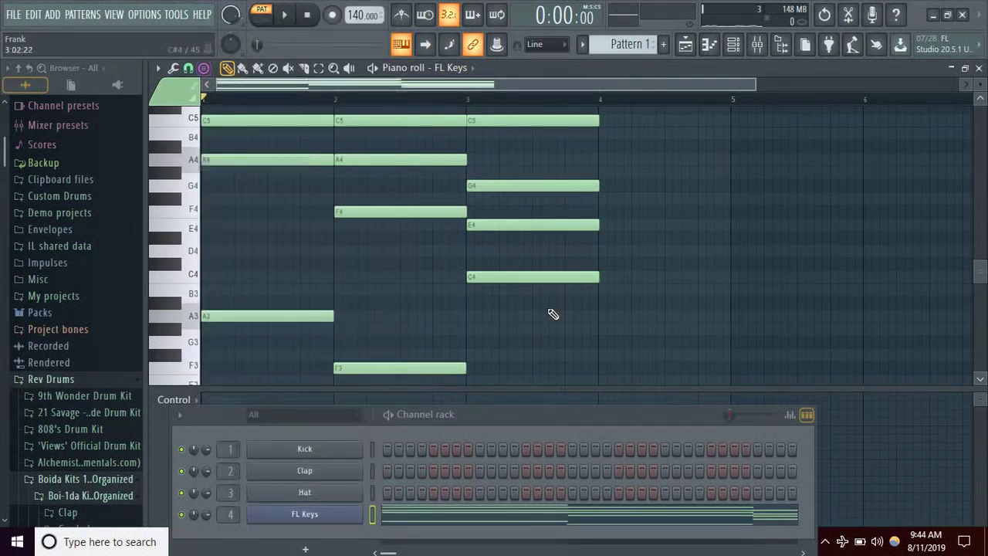
pyautogui.click(602, 342)
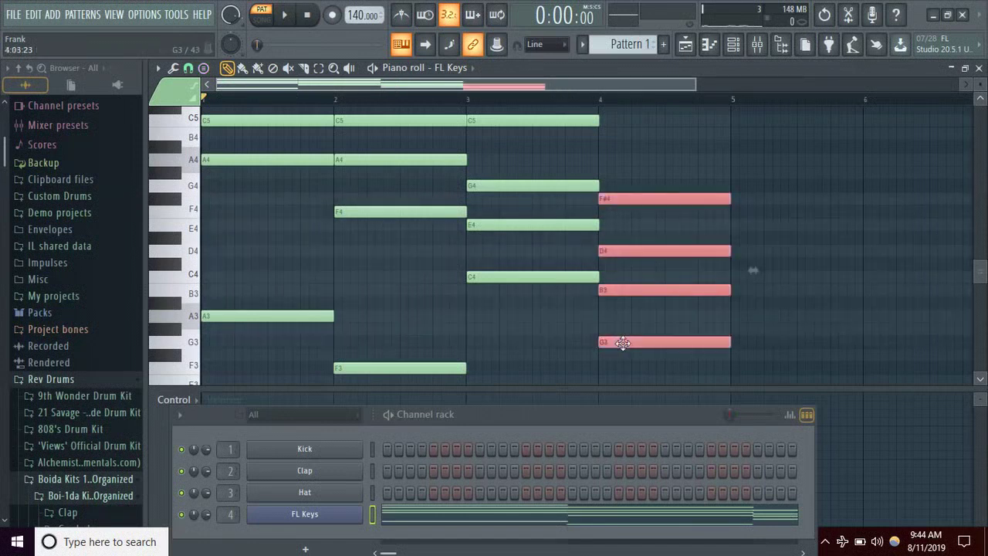
pyautogui.press('space')
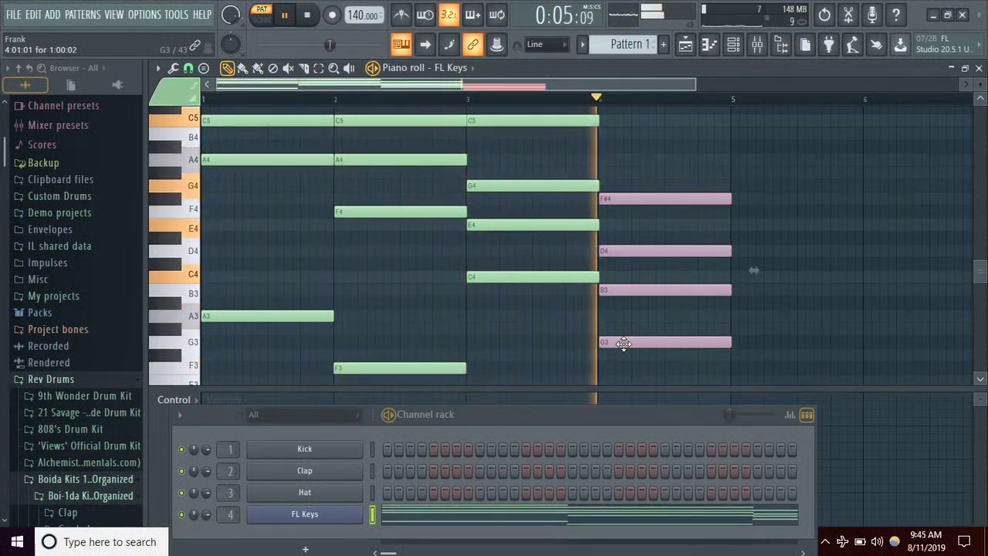
pyautogui.press('space')
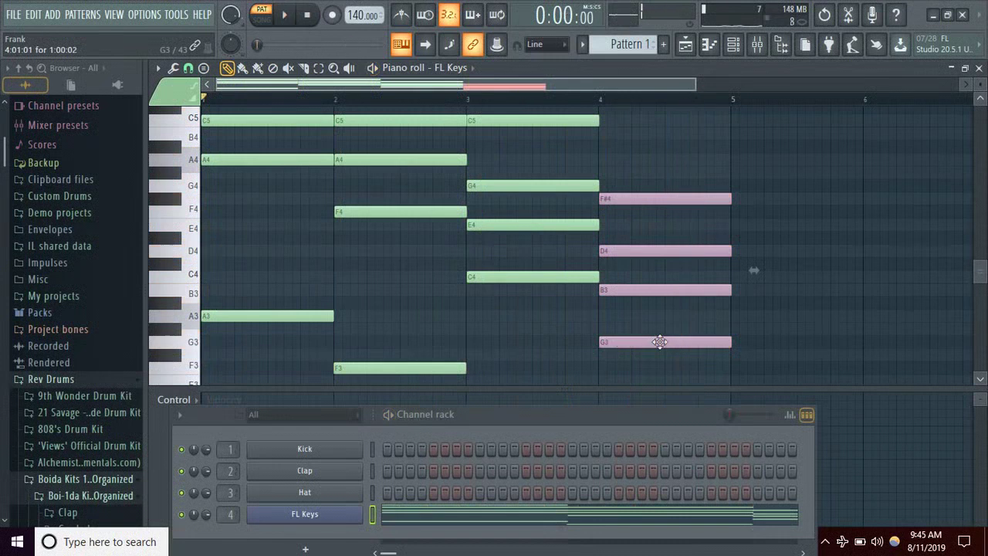
# Transpose the bar 4 chord up one octave to a G4 root, add a one-bar G3 bass note beneath it, and play back
pyautogui.moveTo(661, 344)
pyautogui.mouseDown()
pyautogui.moveTo(652, 180)
pyautogui.moveTo(661, 192)
pyautogui.mouseUp()
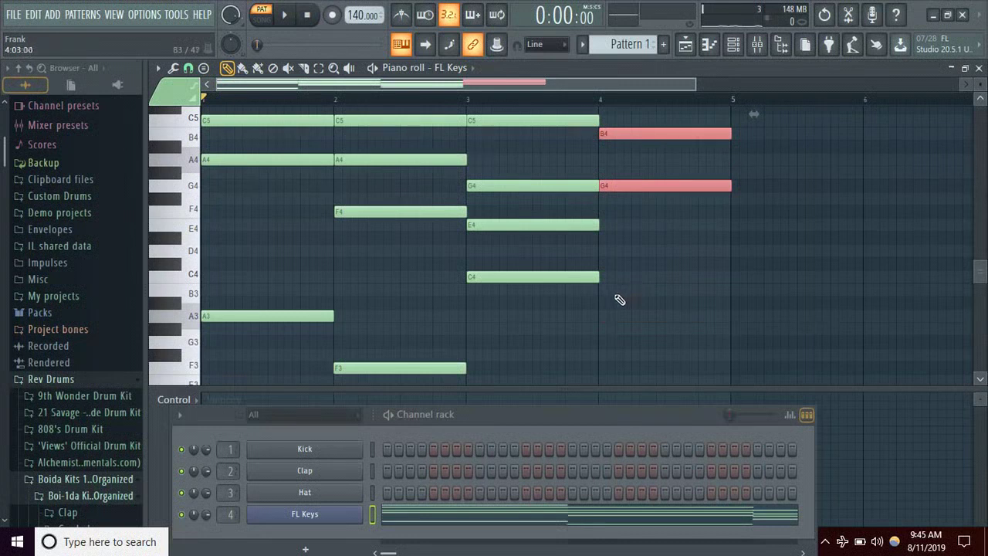
pyautogui.click(607, 343)
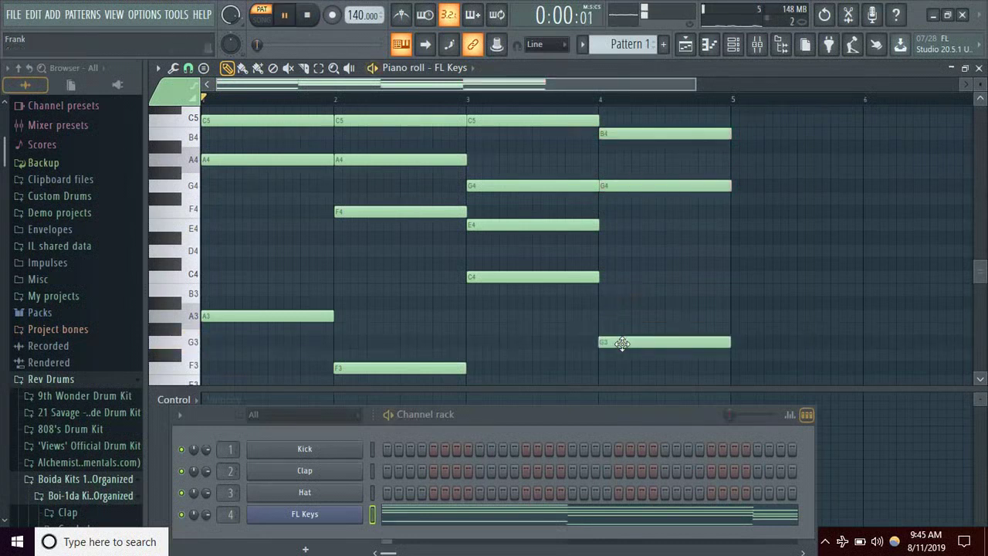
pyautogui.press('space')
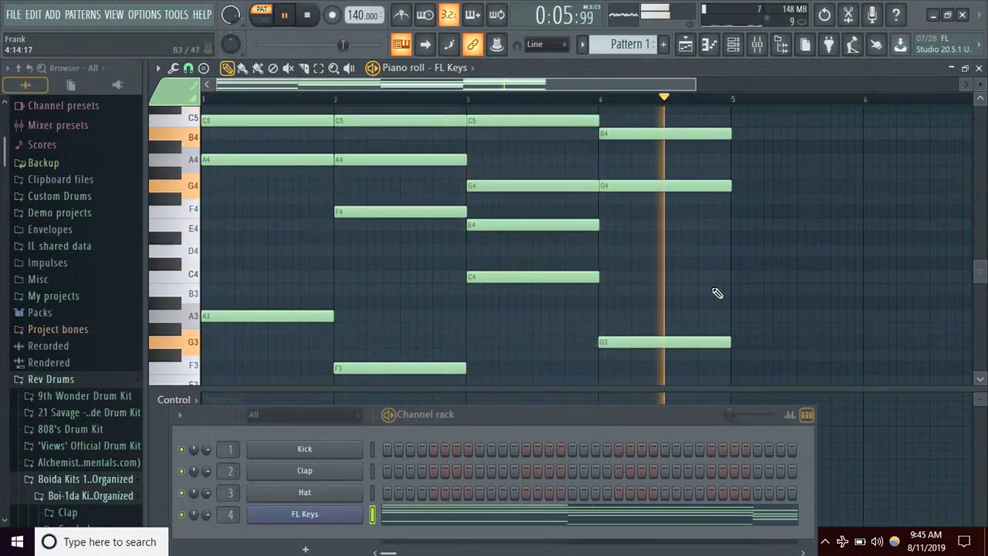
pyautogui.press('space')
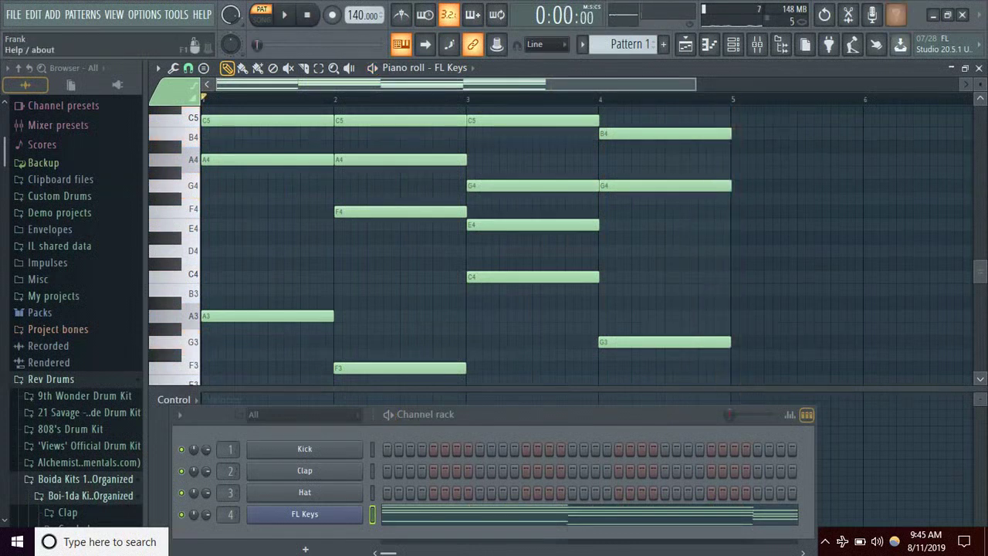
# Select all notes of the four-bar progression and duplicate them into bars 5 to 8
pyautogui.moveTo(696, 84); pyautogui.dragTo(957, 84)
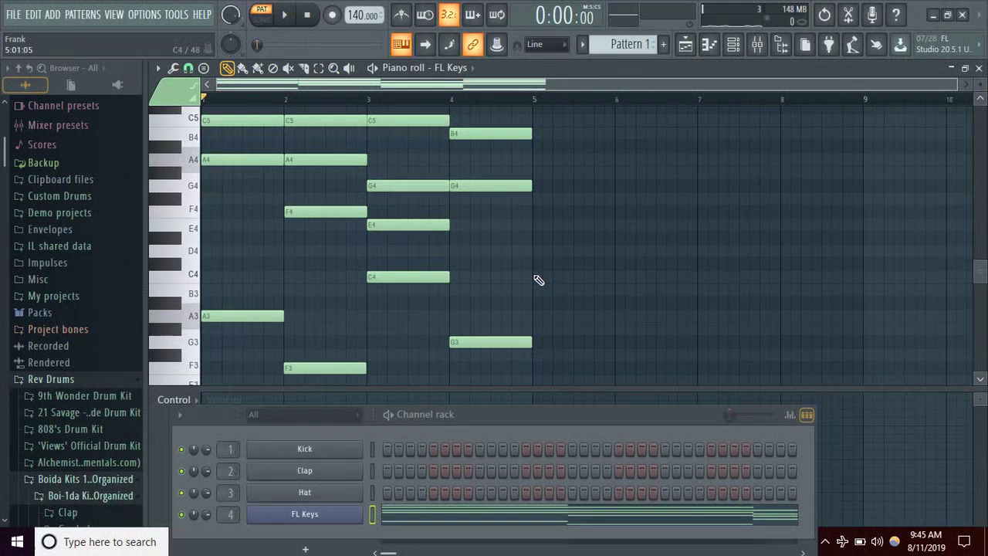
pyautogui.hotkey('ctrl', 'a')
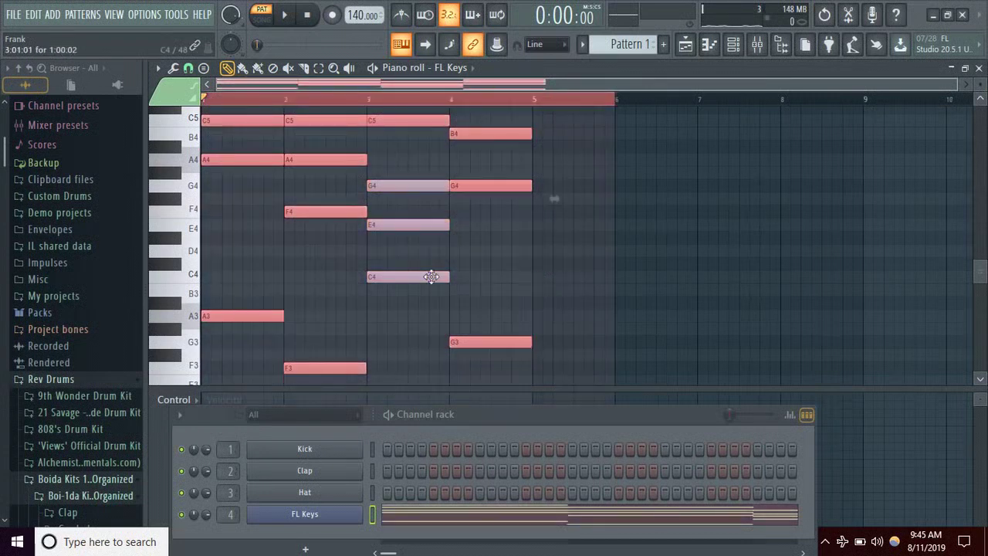
pyautogui.keyDown('shift'); pyautogui.moveTo(228, 316); pyautogui.dragTo(559, 303); pyautogui.keyUp('shift')
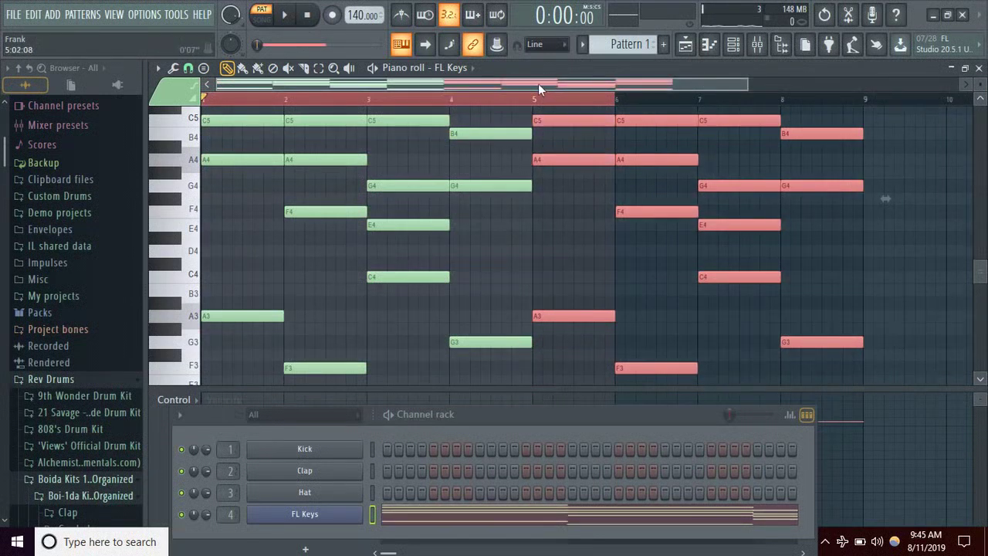
# Align the copied chords exactly to the start of bar 5 and extend the time selection across all eight bars
pyautogui.scroll(5, 540, 104)
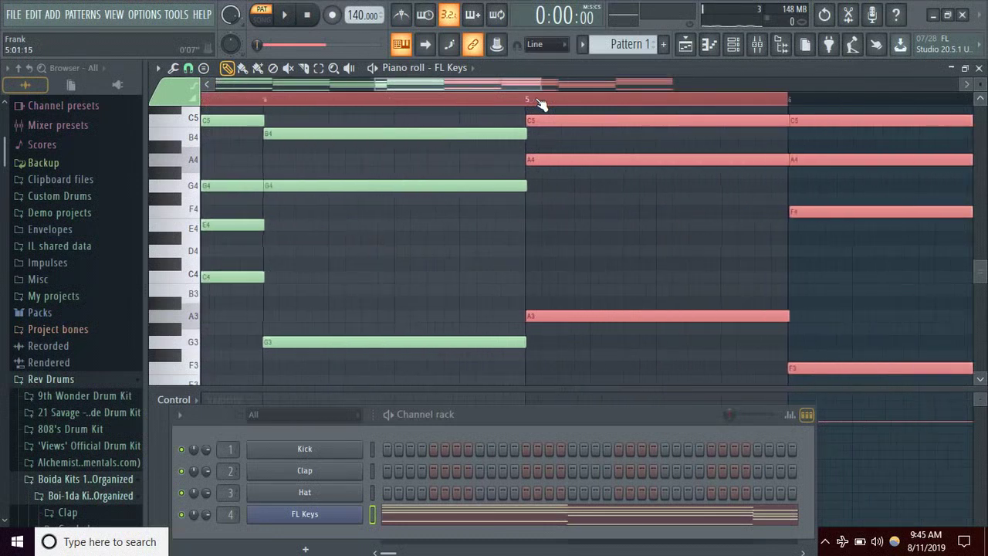
pyautogui.scroll(-1, 543, 103)
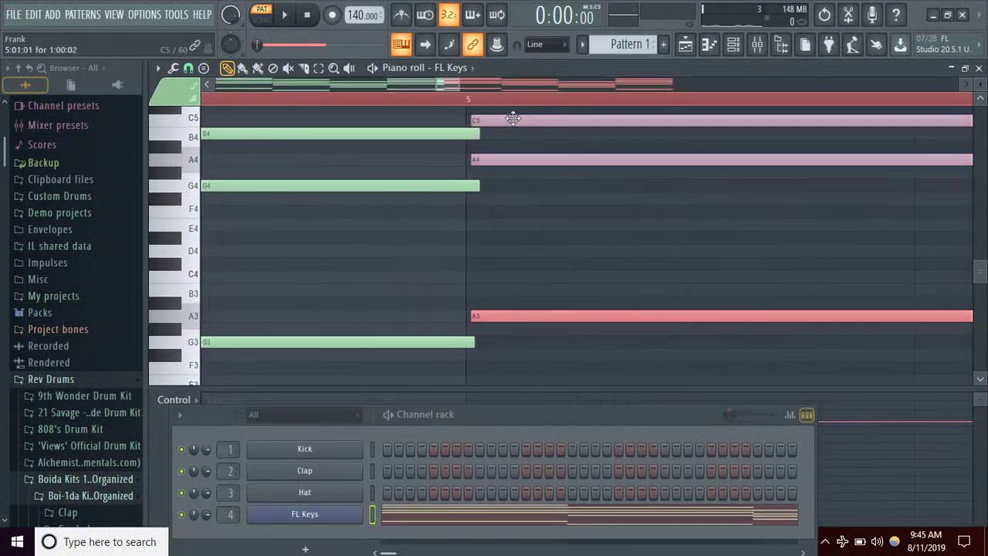
pyautogui.moveTo(512, 119); pyautogui.dragTo(507, 119)
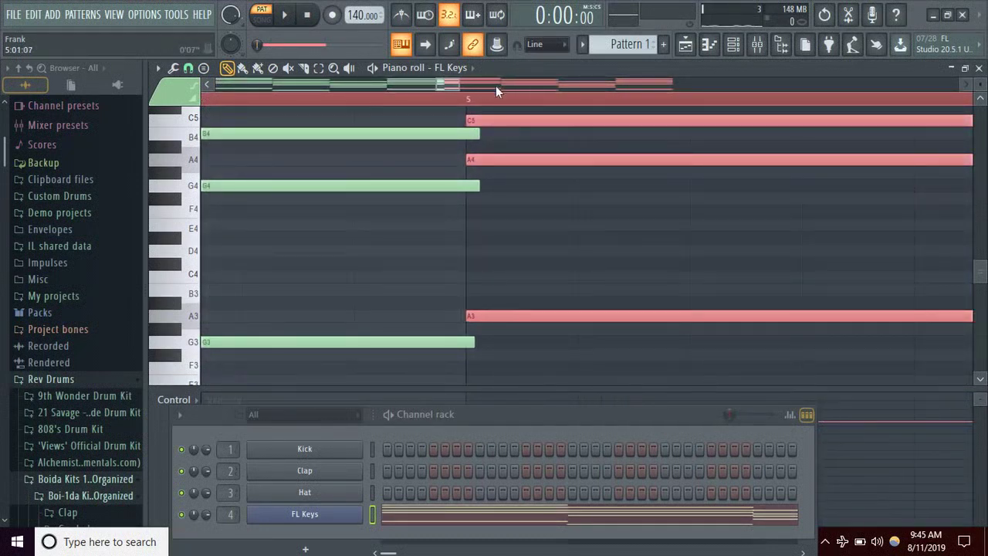
pyautogui.scroll(-4, 498, 103)
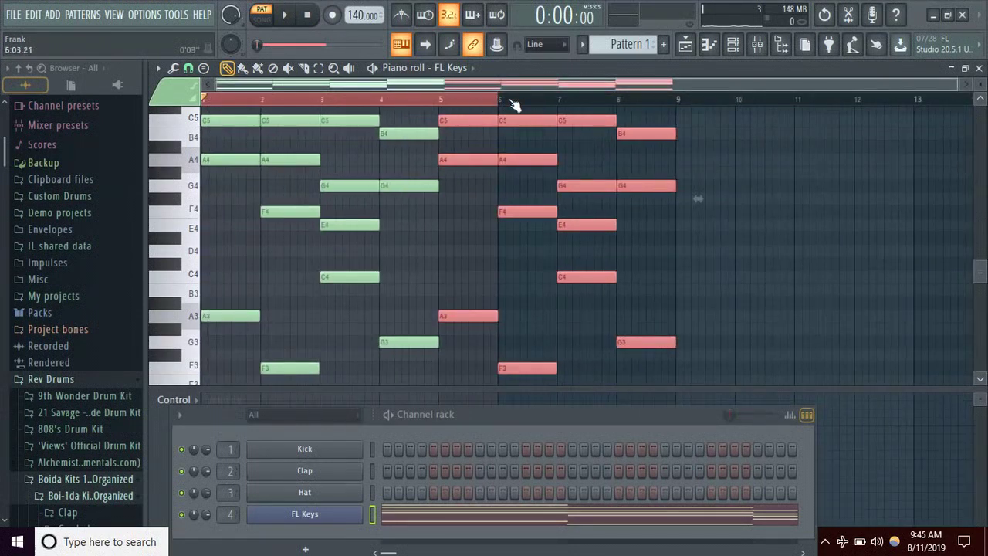
pyautogui.moveTo(500, 103); pyautogui.dragTo(676, 127)
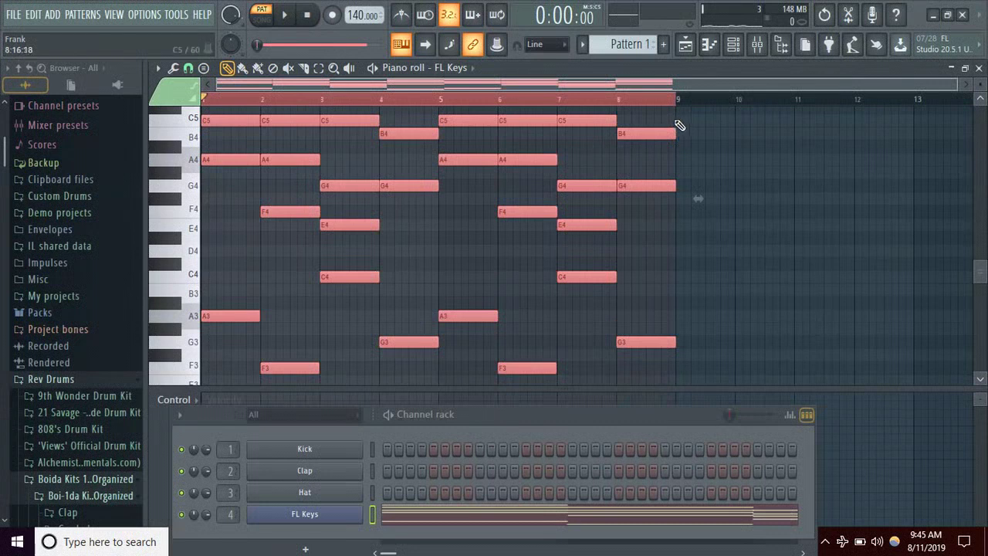
pyautogui.scroll(-5, 746, 245)
pyautogui.scroll(8, 747, 243)
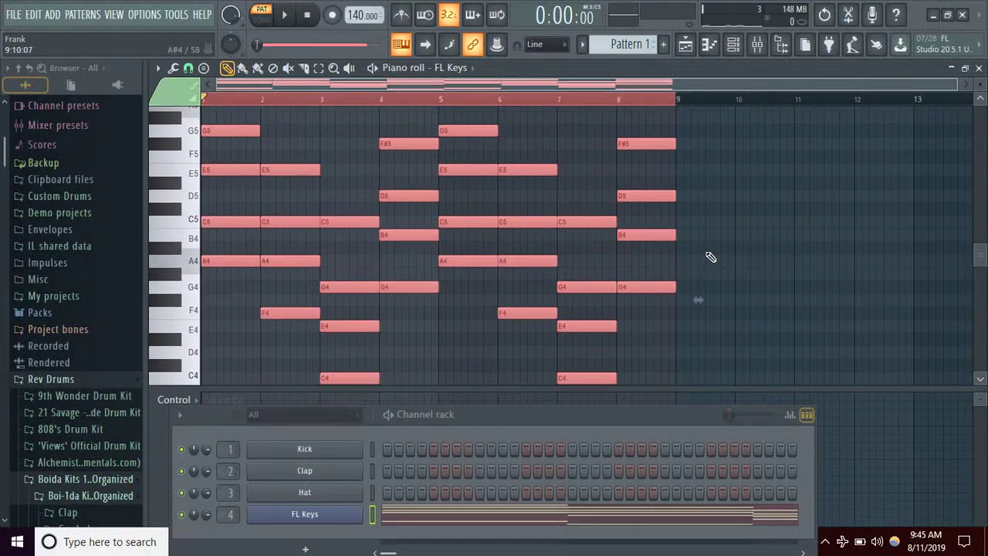
pyautogui.scroll(-5, 709, 257)
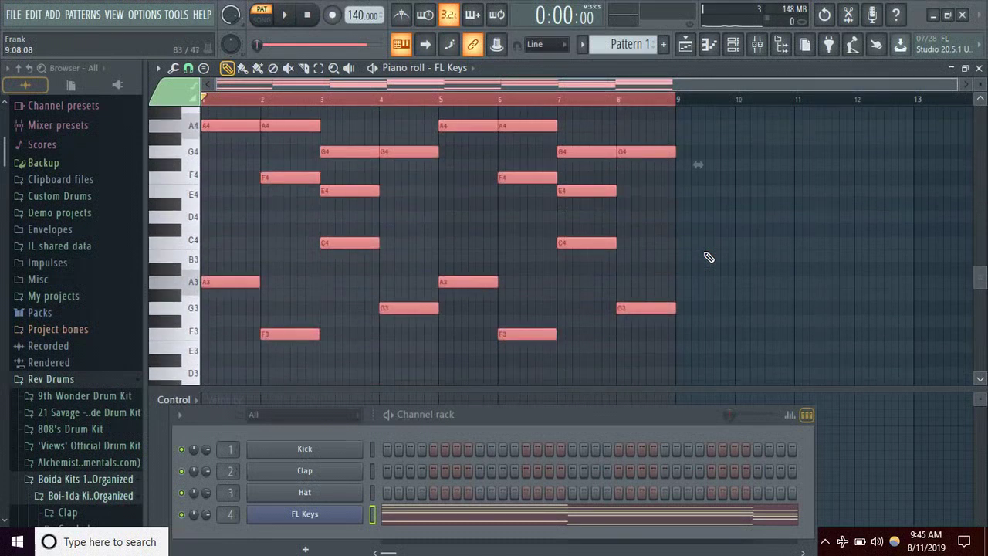
pyautogui.scroll(4, 707, 257)
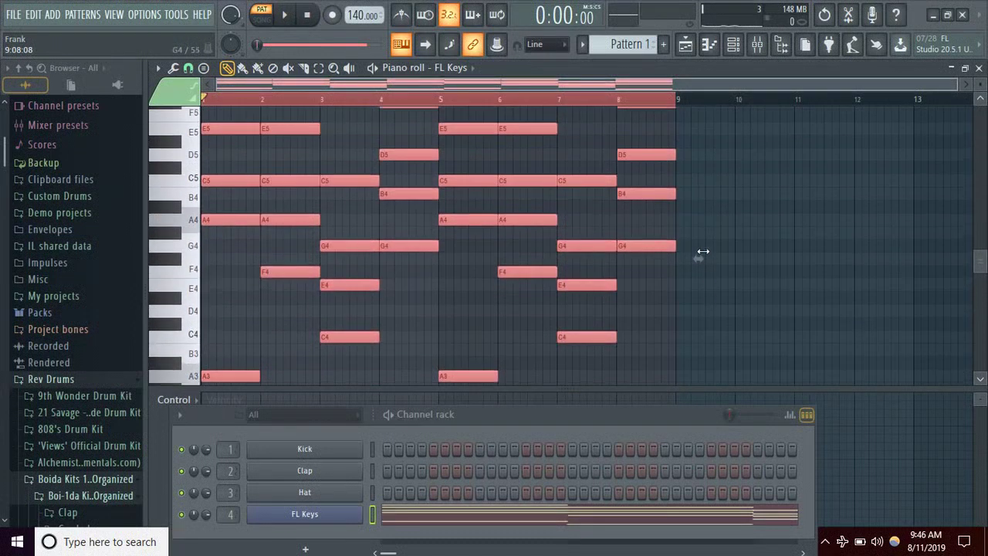
pyautogui.scroll(5, 703, 251)
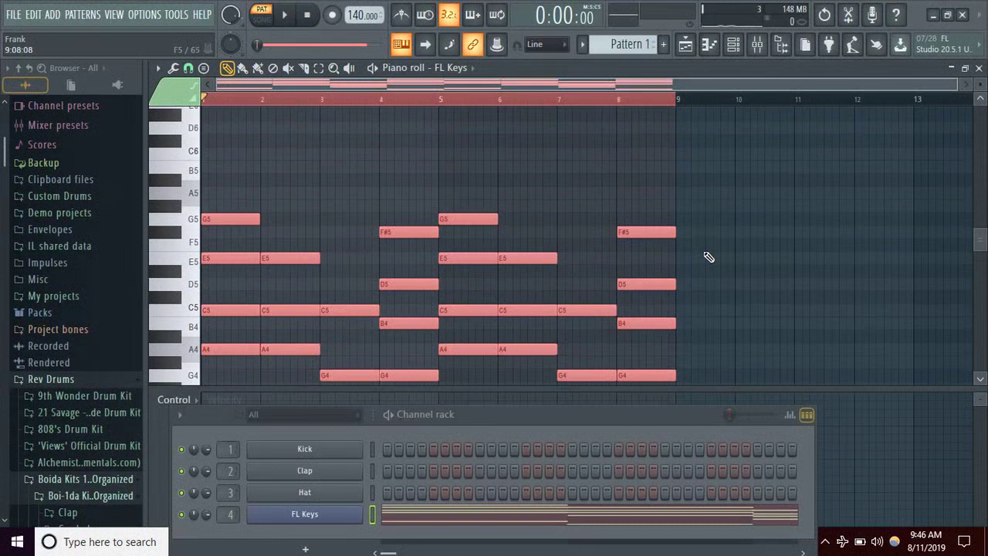
pyautogui.scroll(6, 708, 258)
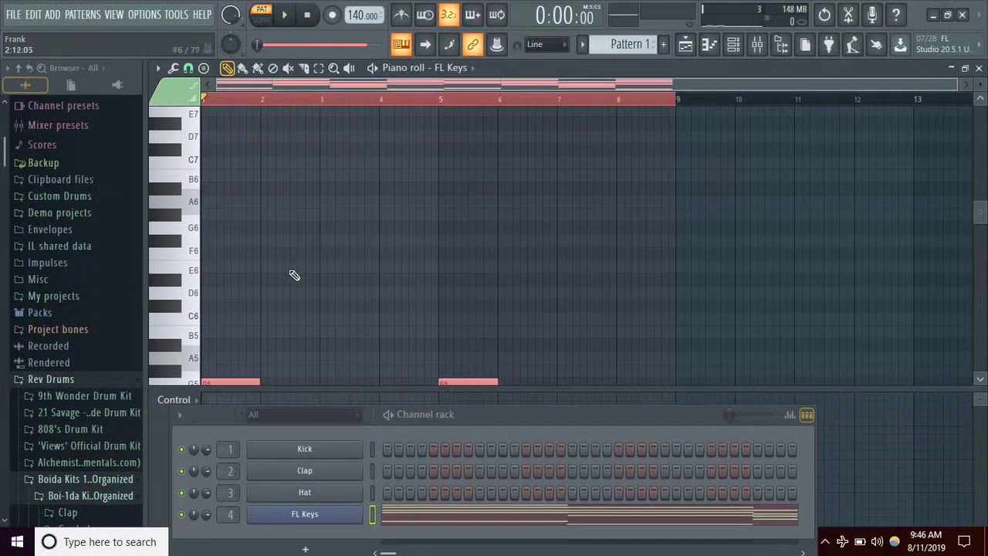
pyautogui.scroll(-2, 277, 286)
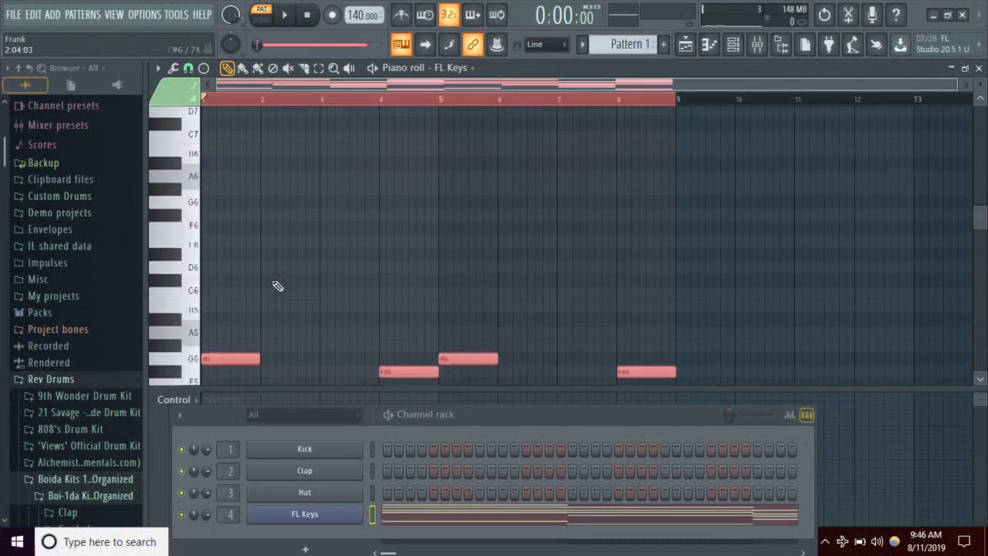
pyautogui.click(221, 261)
pyautogui.moveTo(222, 263); pyautogui.dragTo(252, 293)
pyautogui.scroll(-4, 253, 292)
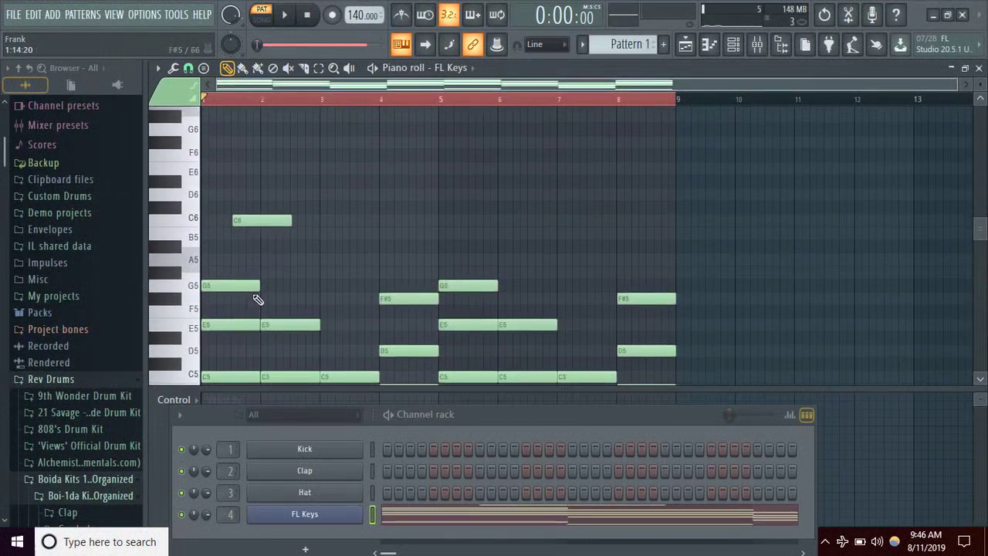
pyautogui.rightClick(254, 222)
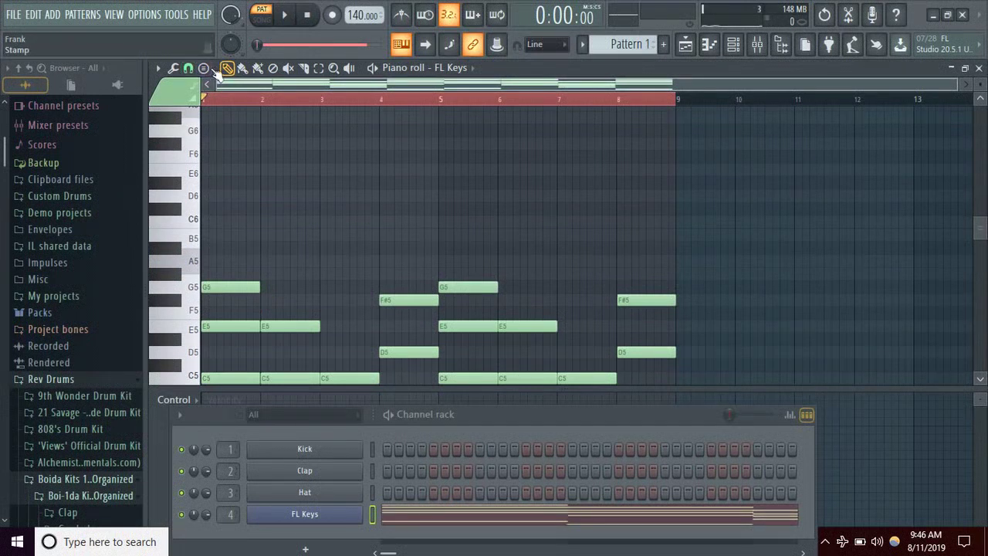
# Create a new pattern named ghost and paste the copied eight-bar chord progression into its FL Keys piano roll
pyautogui.click(663, 44)
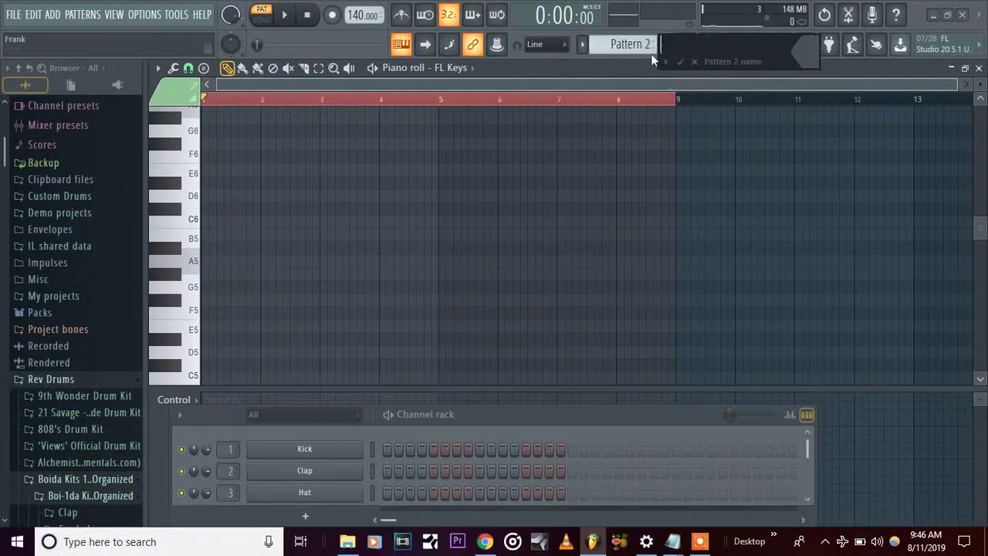
pyautogui.write('ghost')
pyautogui.press('Return')
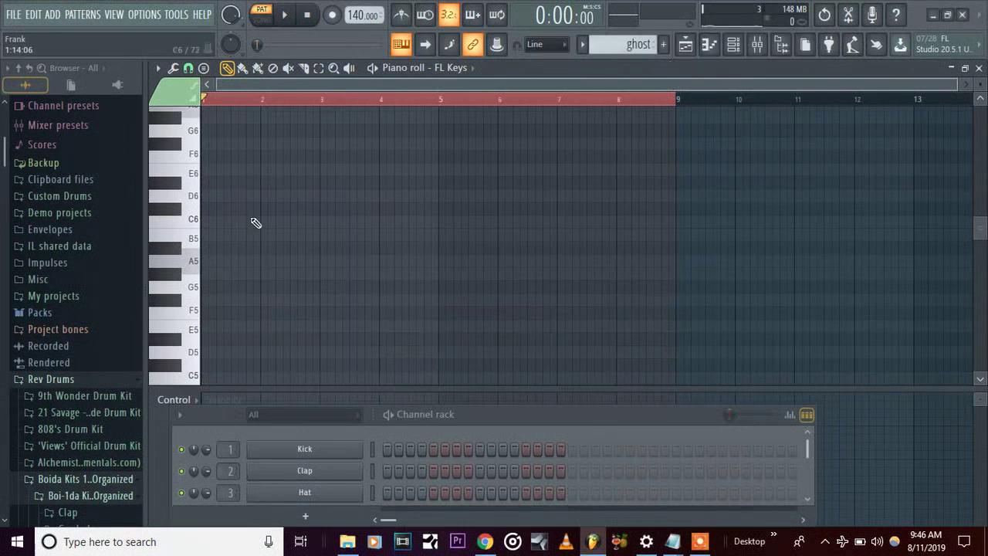
pyautogui.hotkey('ctrl', 'v')
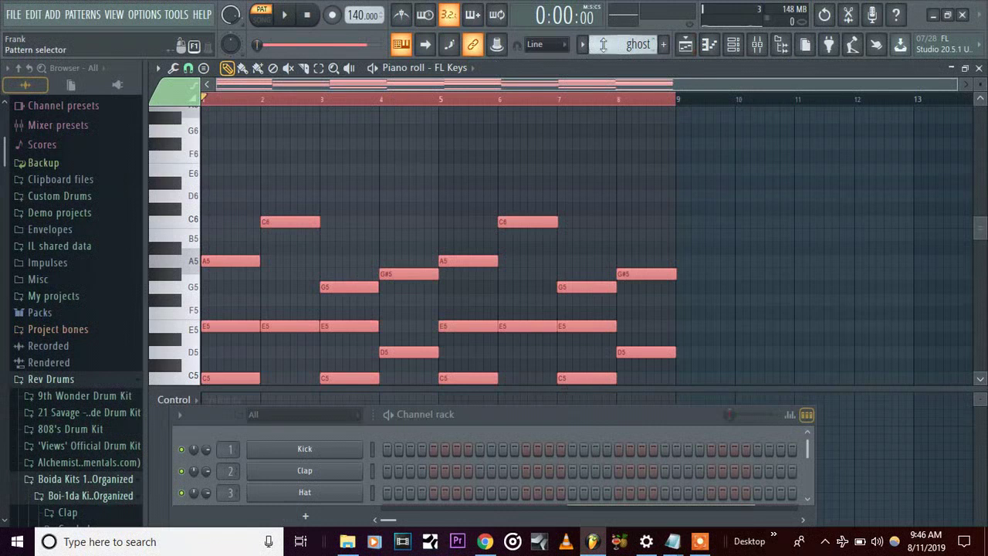
# Return to Pattern 1, bring the channel rack up over the piano roll and enlarge it to show all four channels
pyautogui.click(618, 44)
pyautogui.click(615, 65)
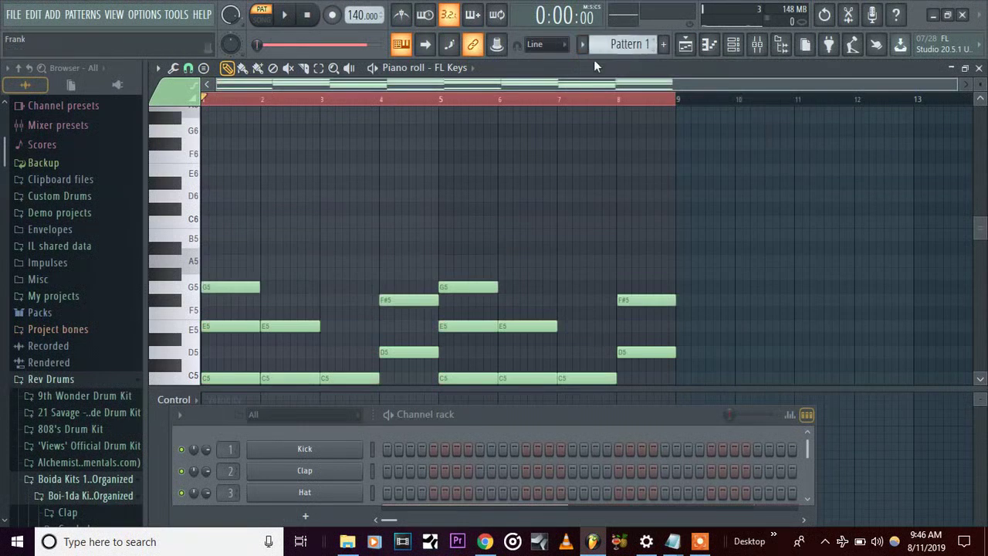
pyautogui.click(735, 46)
pyautogui.click(737, 50)
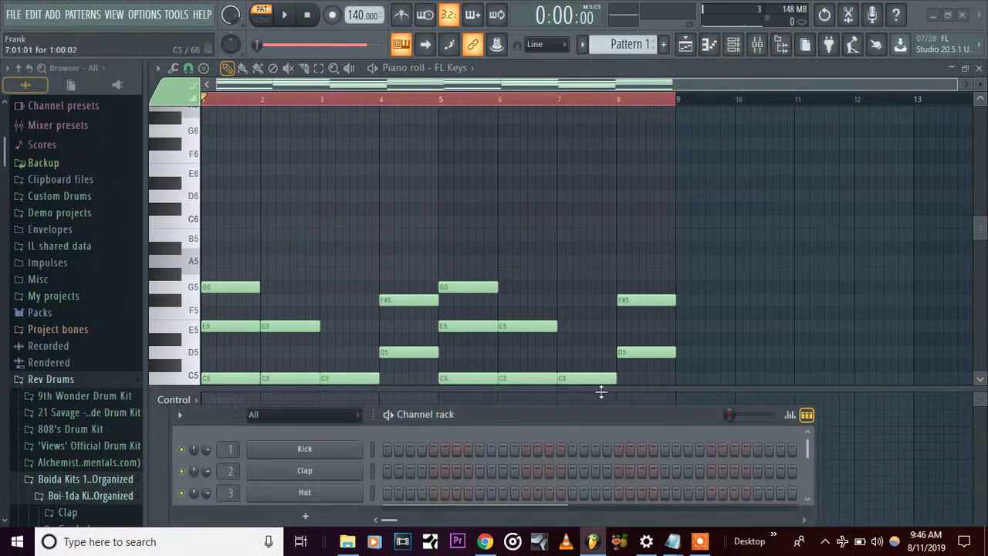
pyautogui.moveTo(587, 413); pyautogui.dragTo(605, 210)
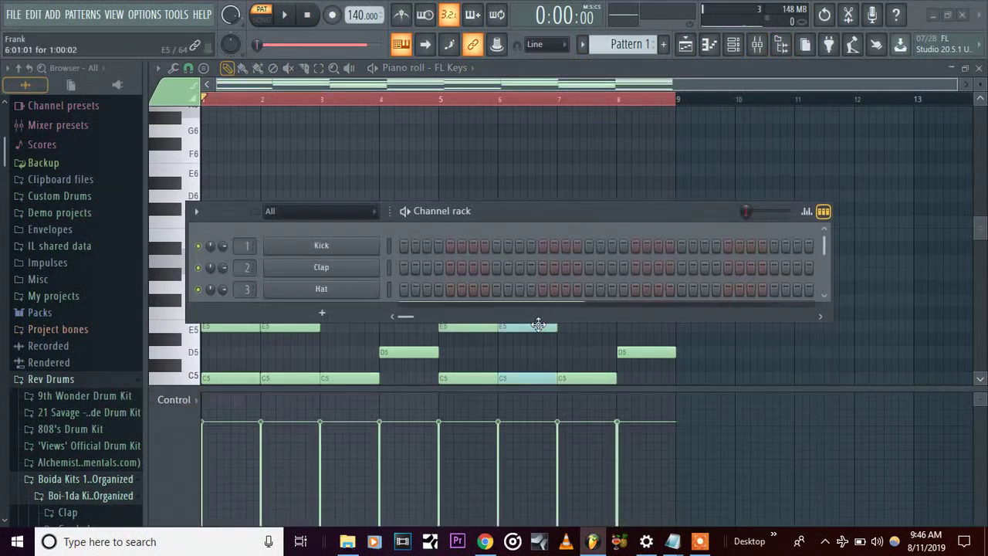
pyautogui.moveTo(535, 322); pyautogui.dragTo(530, 466)
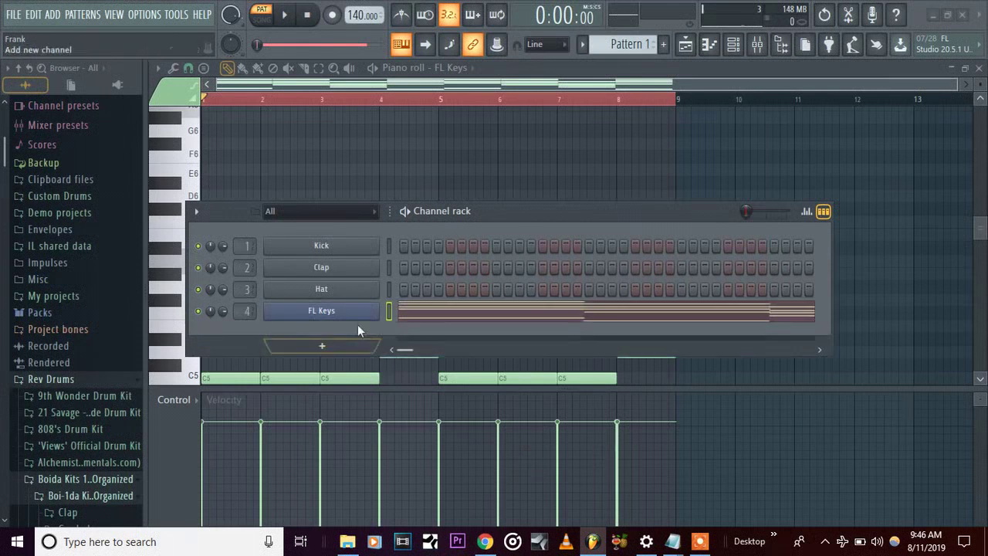
# Replace the Hat channel's instrument with FL Keys
pyautogui.rightClick(329, 290)
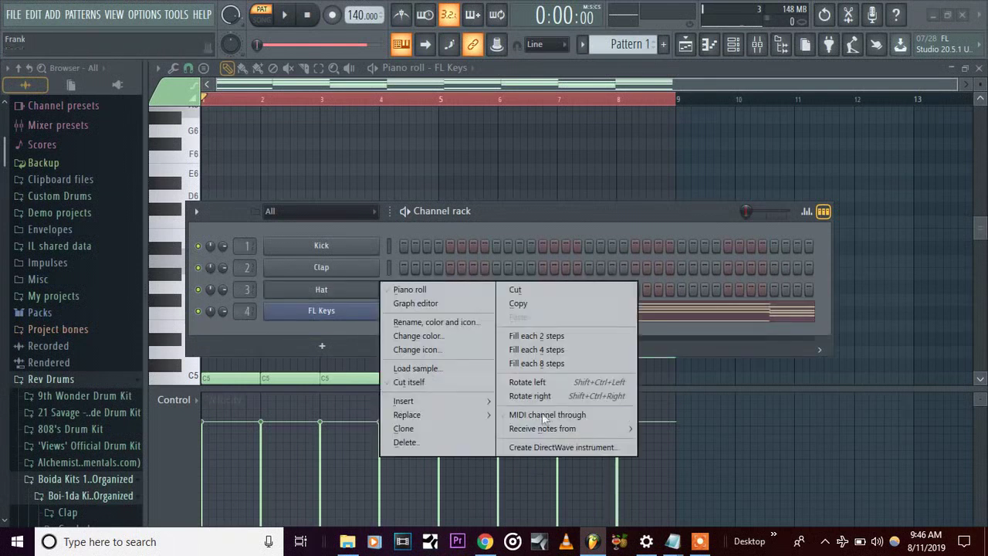
pyautogui.moveTo(490, 418)
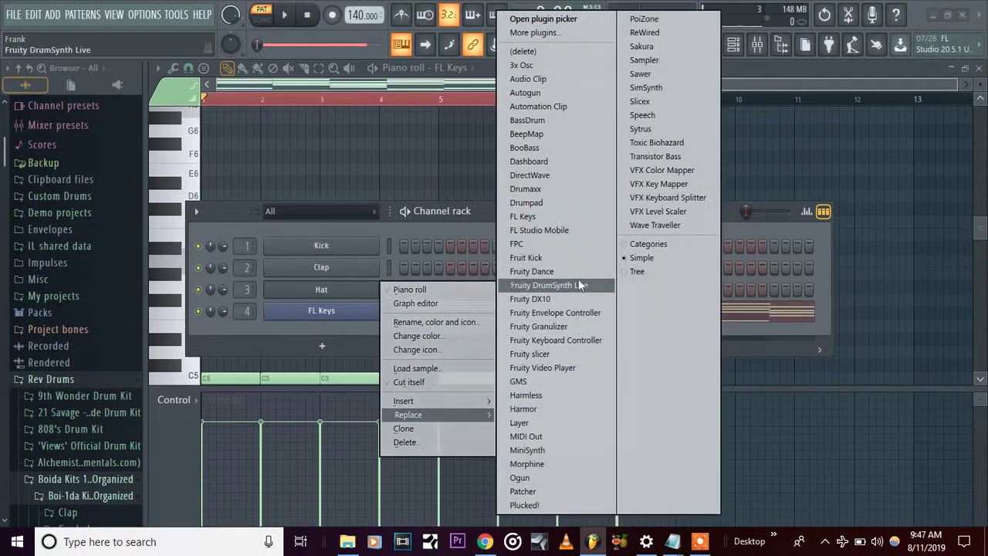
pyautogui.click(569, 215)
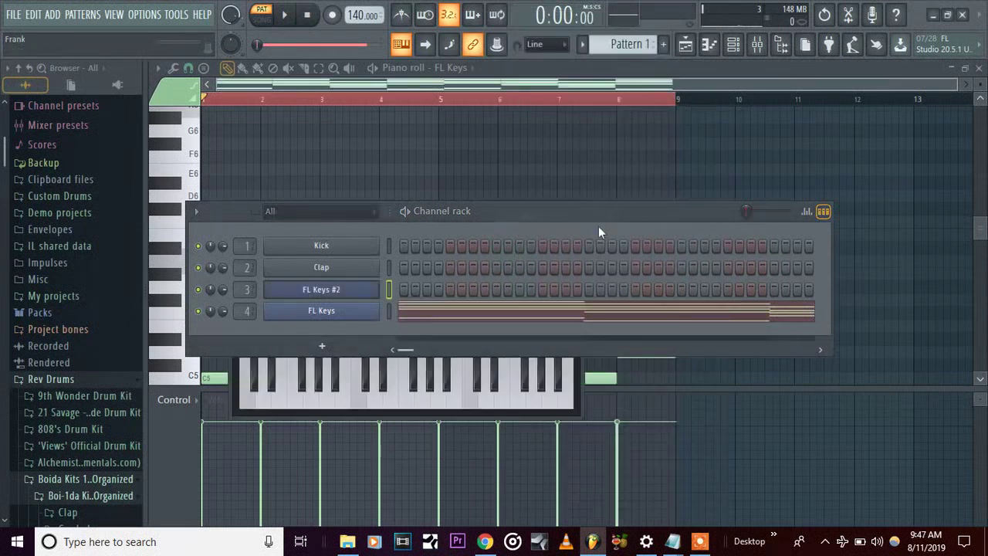
# Paste the copied chord progression into the FL Keys #2 piano roll and move the channel rack clear of the note grid
pyautogui.moveTo(599, 214); pyautogui.dragTo(607, 236)
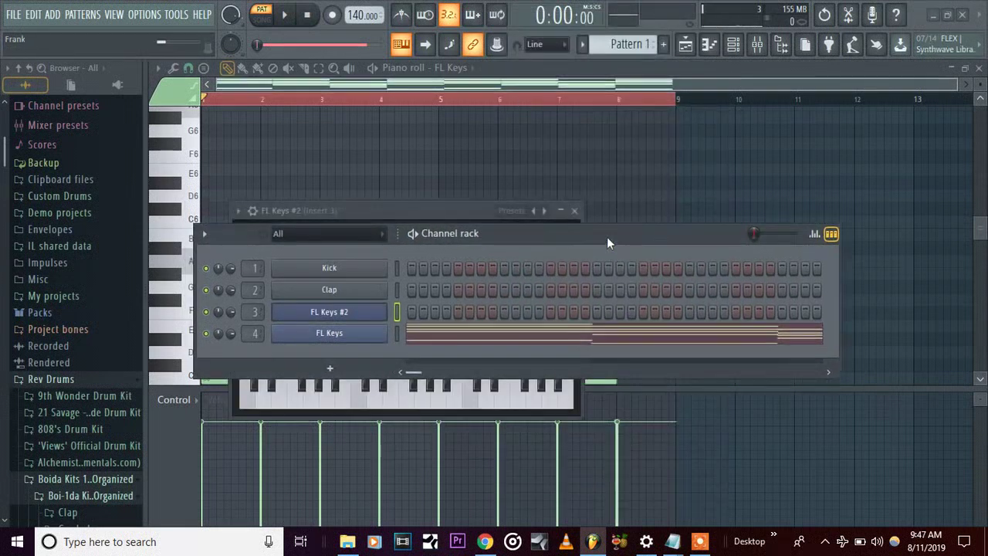
pyautogui.rightClick(345, 313)
pyautogui.click(415, 311)
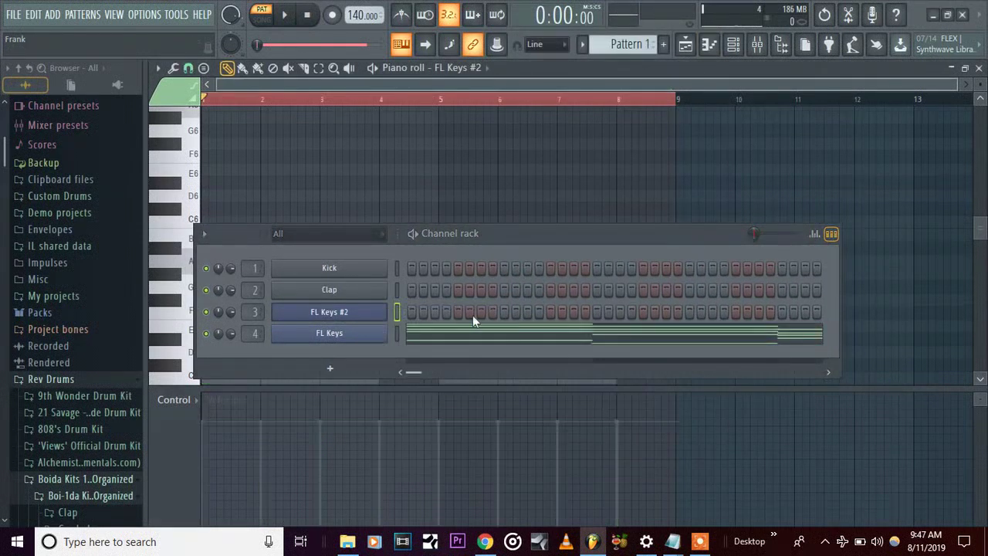
pyautogui.hotkey('ctrl', 'v')
pyautogui.moveTo(650, 235); pyautogui.dragTo(653, 427)
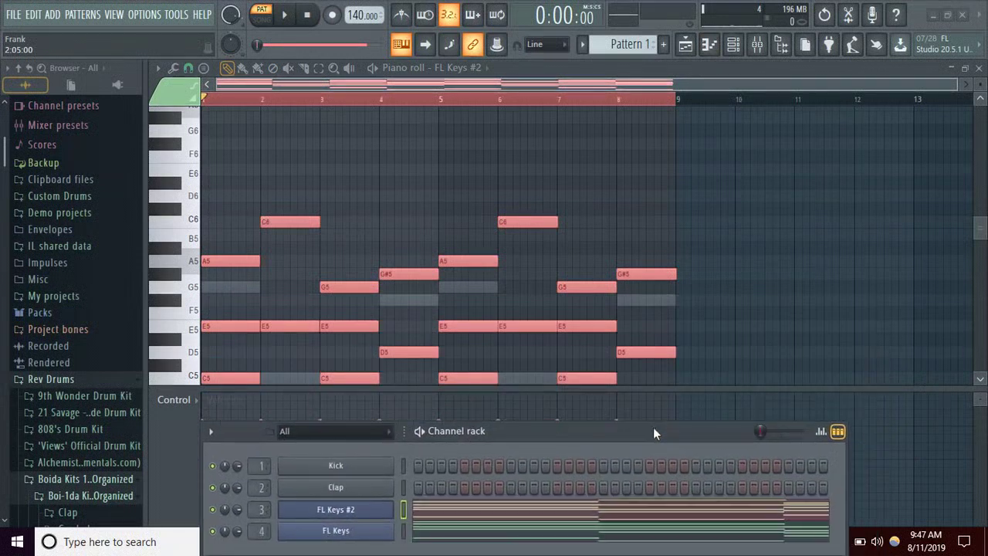
# Select the Minor Natural (Aeolian) scale stamp and turn off the Only one option for repeated stamping
pyautogui.click(187, 67)
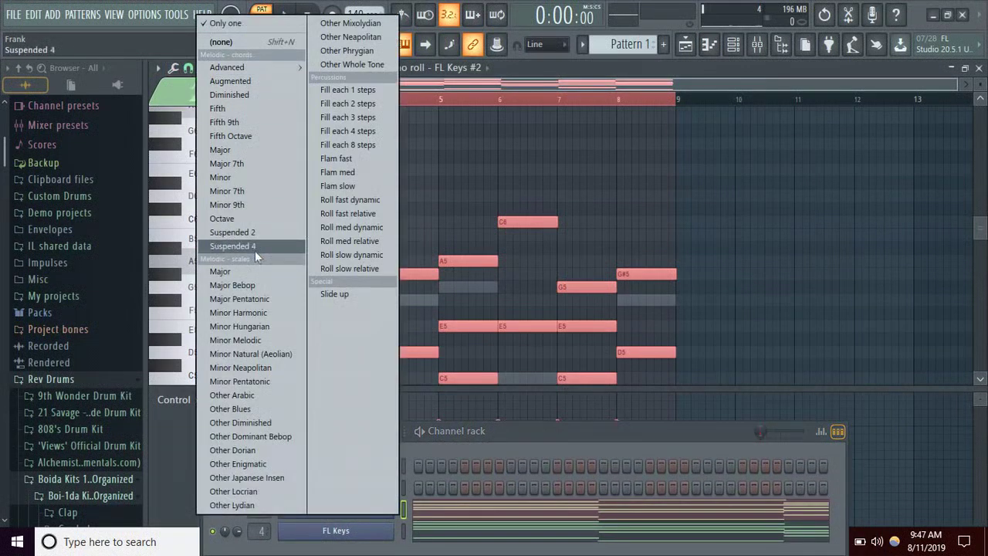
pyautogui.click(270, 355)
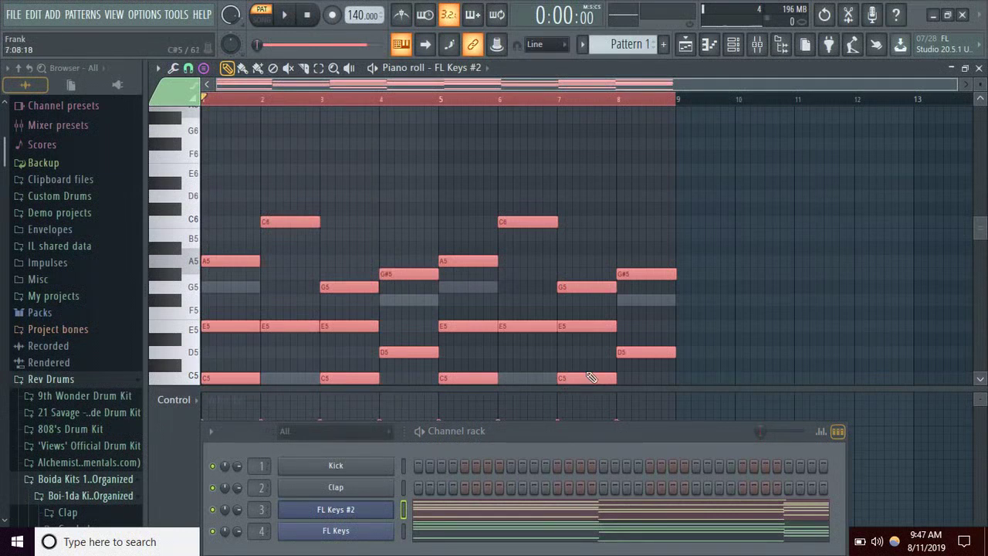
pyautogui.scroll(-5, 703, 373)
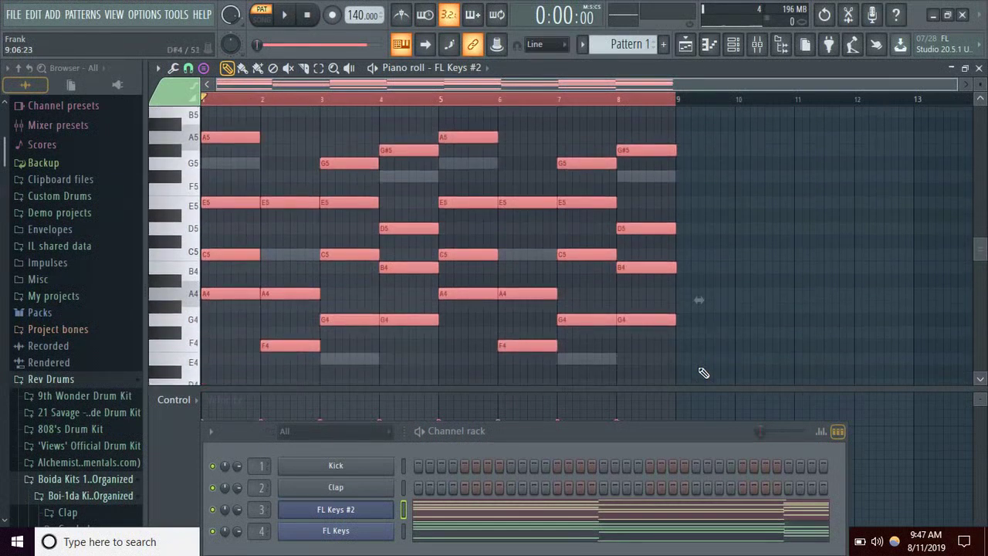
pyautogui.click(203, 68)
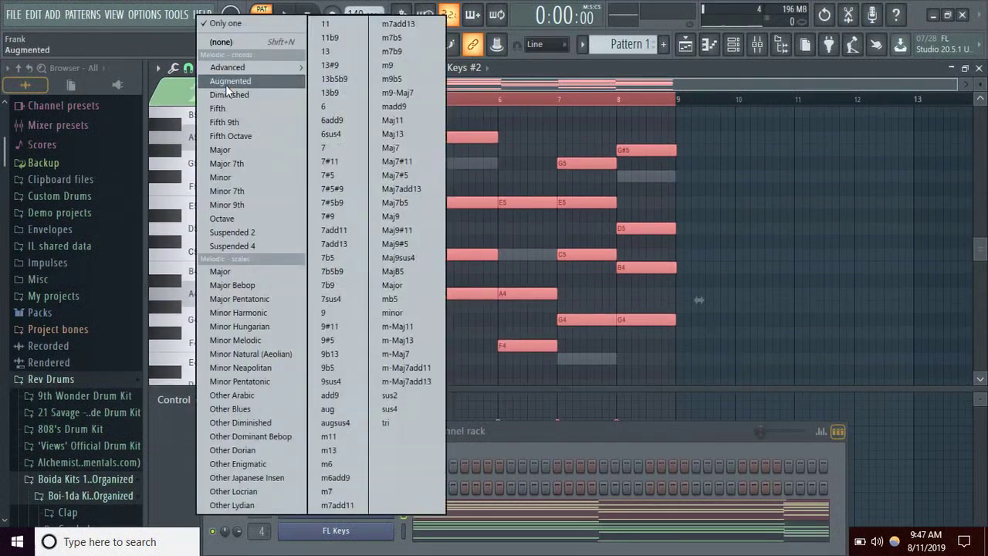
pyautogui.click(249, 25)
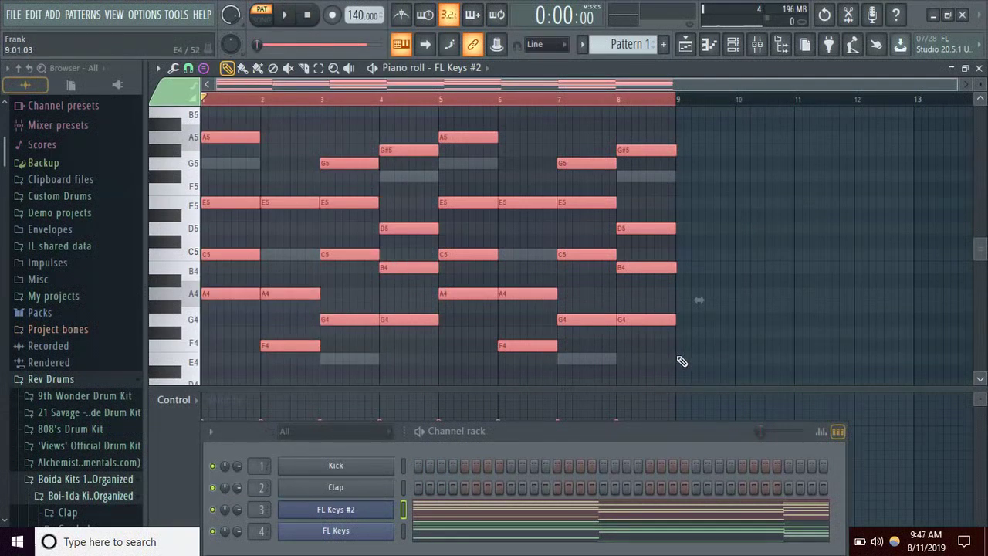
# Stamp the one-bar natural minor scale at the start of bar 9 from the roots A4, A3, A5 and A6
pyautogui.scroll(-1, 684, 360)
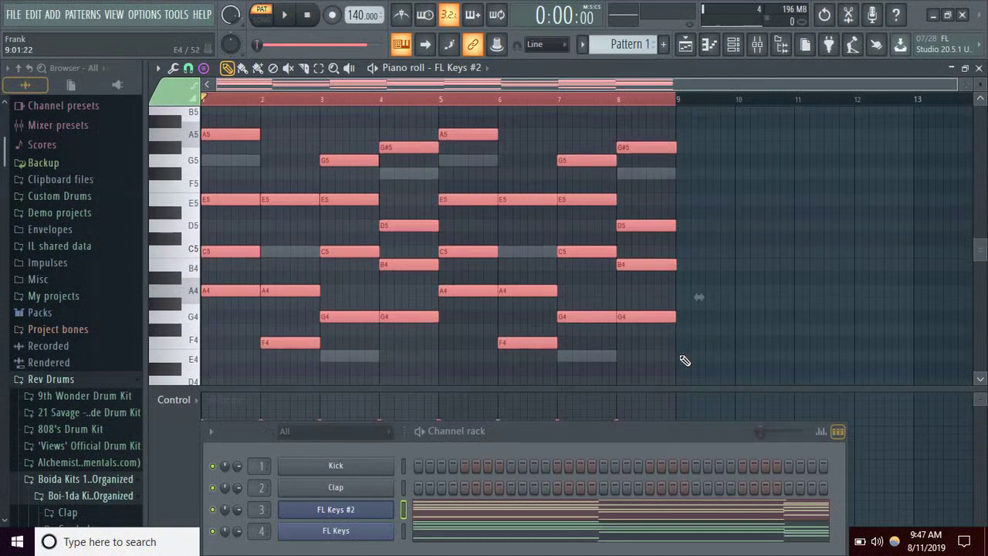
pyautogui.click(679, 292)
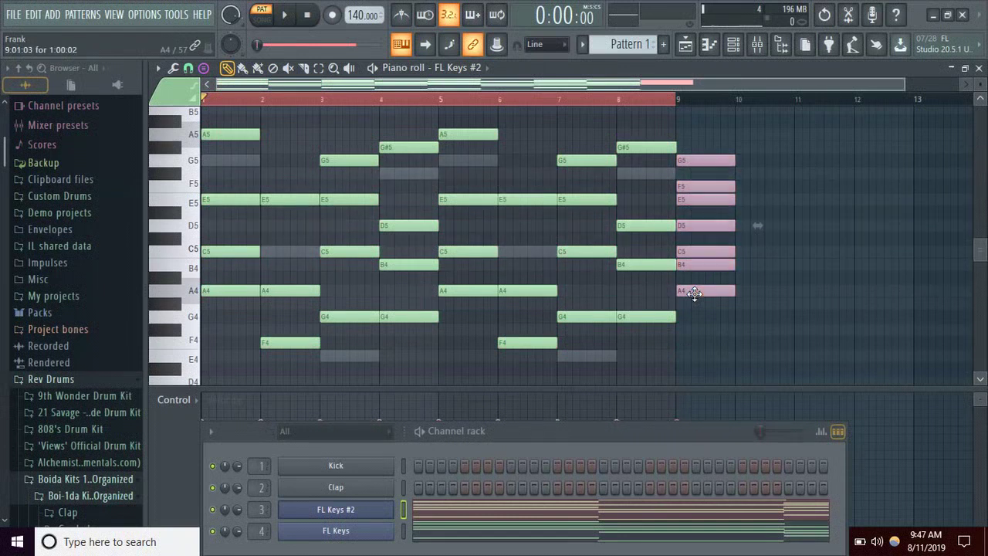
pyautogui.scroll(-1, 716, 337)
pyautogui.scroll(-3, 716, 337)
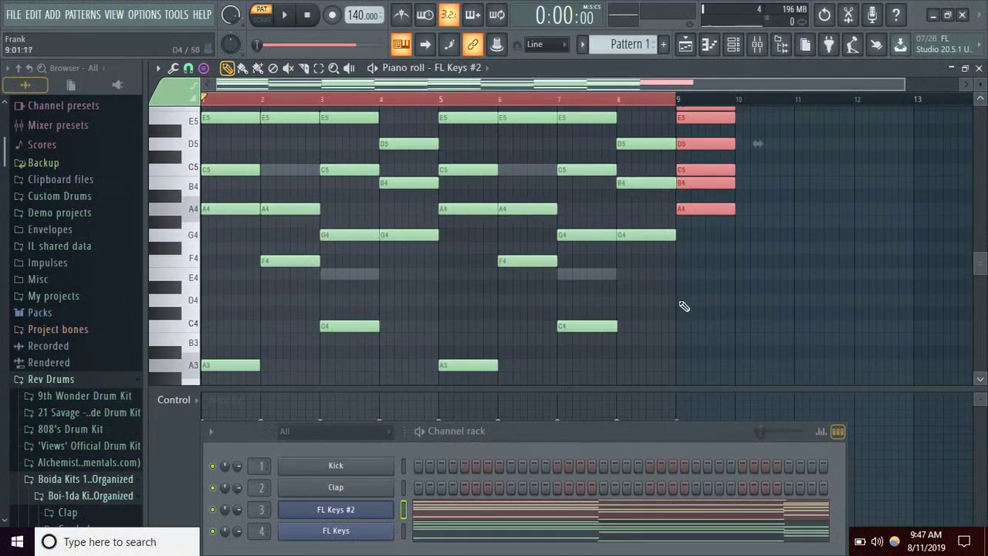
pyautogui.click(677, 366)
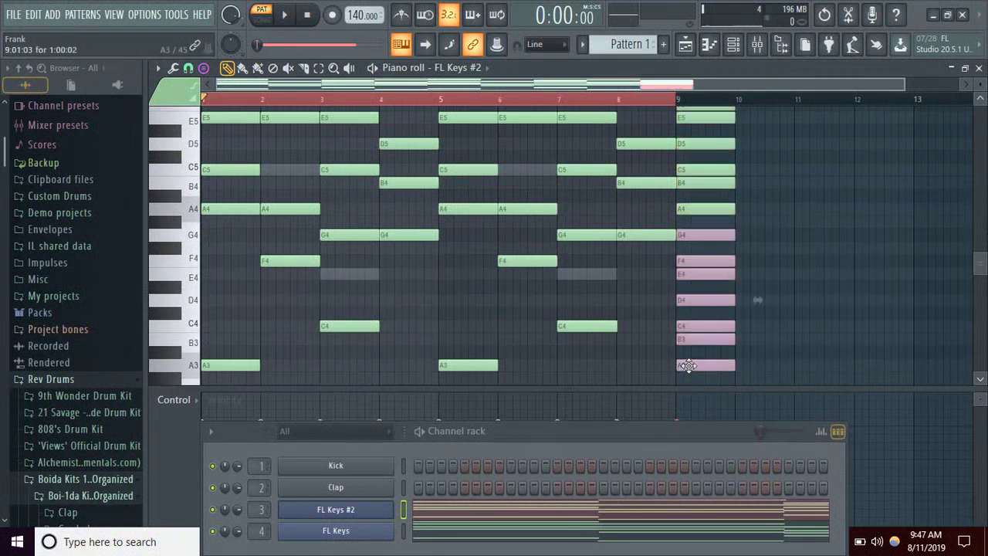
pyautogui.scroll(-3, 837, 261)
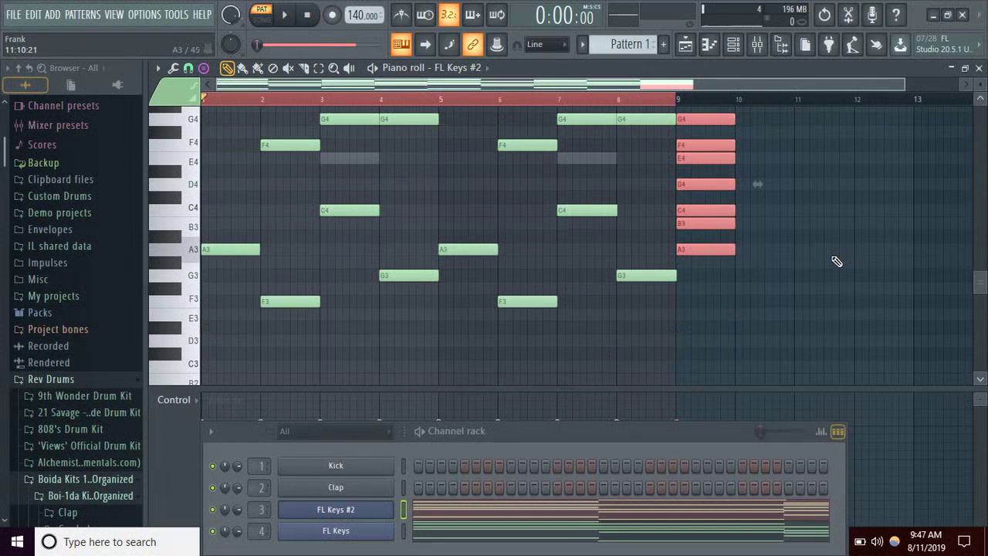
pyautogui.scroll(8, 837, 261)
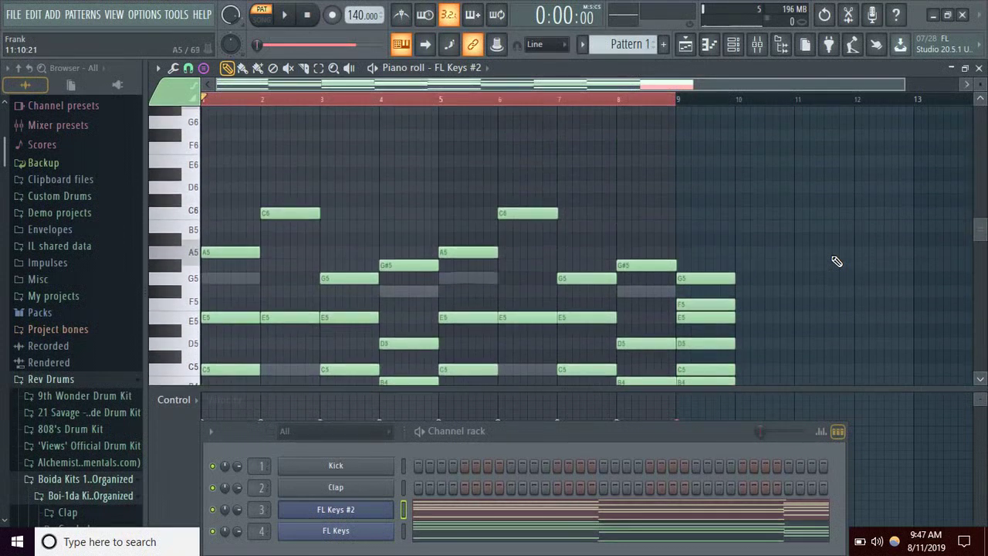
pyautogui.click(684, 254)
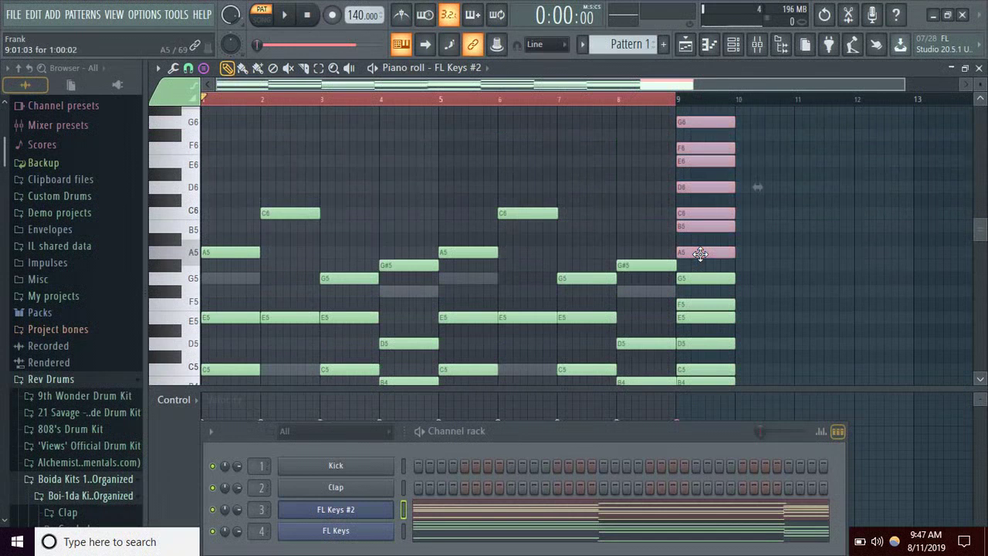
pyautogui.scroll(3, 772, 239)
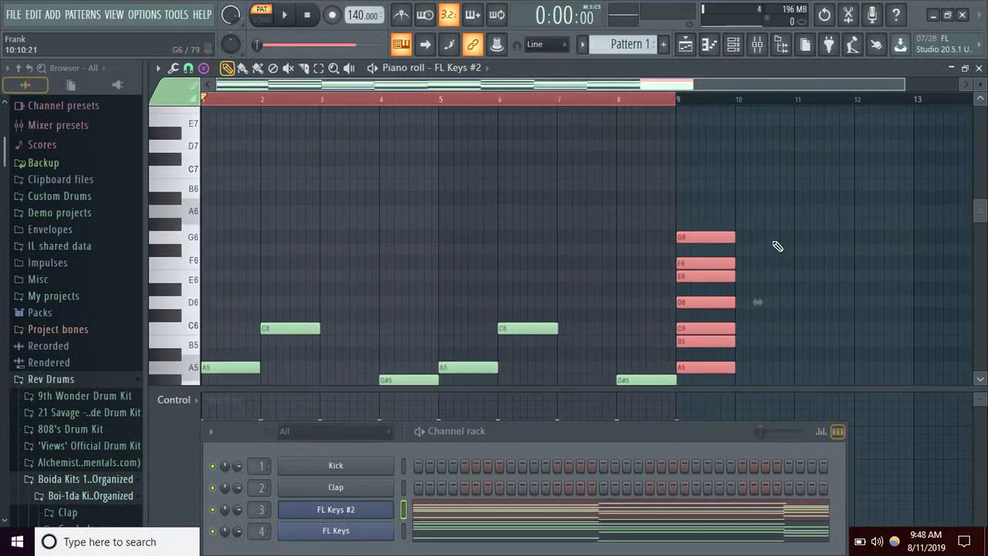
pyautogui.click(682, 214)
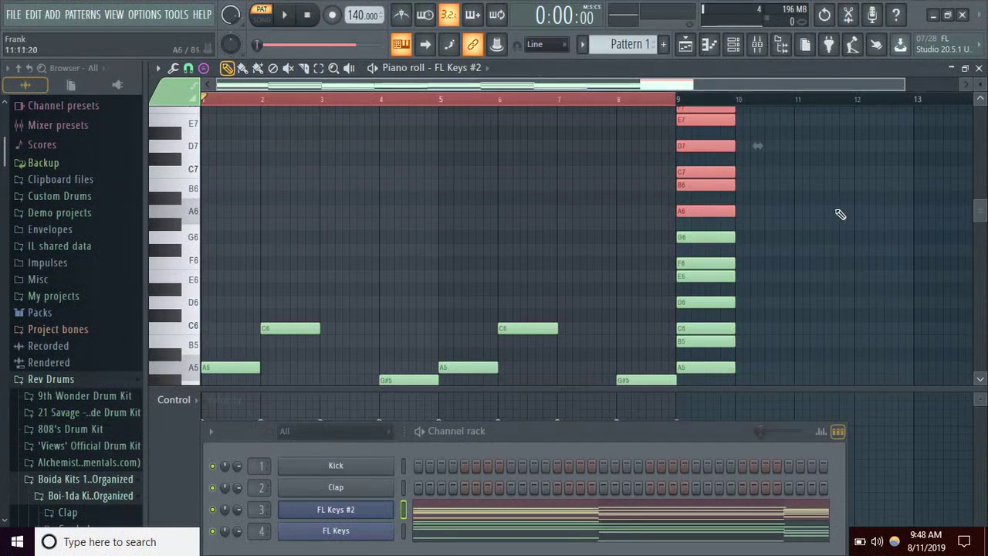
# Compare the FL Keys and FL Keys #2 piano rolls to examine how the stamped scale appears as ghost notes
pyautogui.moveTo(981, 211)
pyautogui.mouseDown()
pyautogui.moveTo(978, 200)
pyautogui.moveTo(978, 209)
pyautogui.mouseUp()
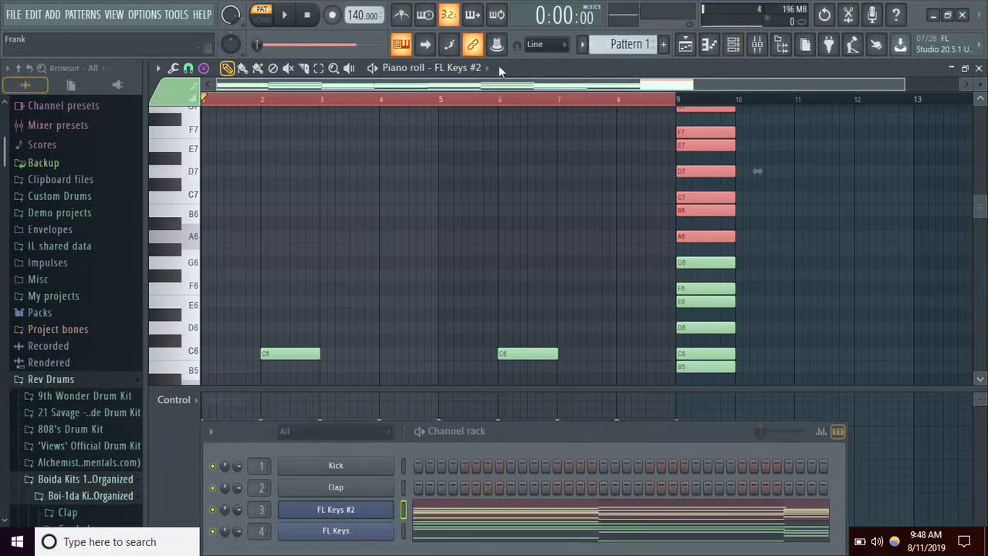
pyautogui.click(460, 67)
pyautogui.click(461, 137)
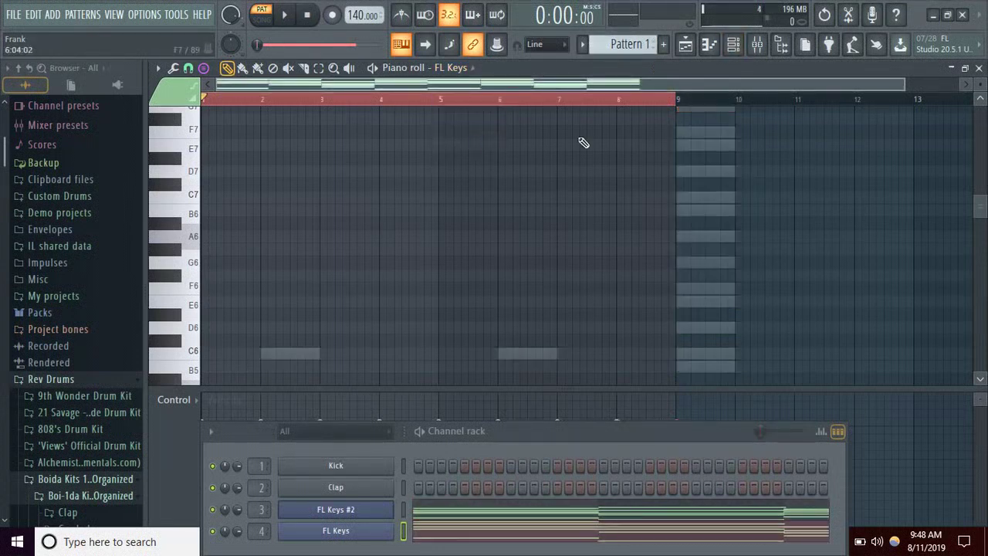
pyautogui.scroll(2, 723, 206)
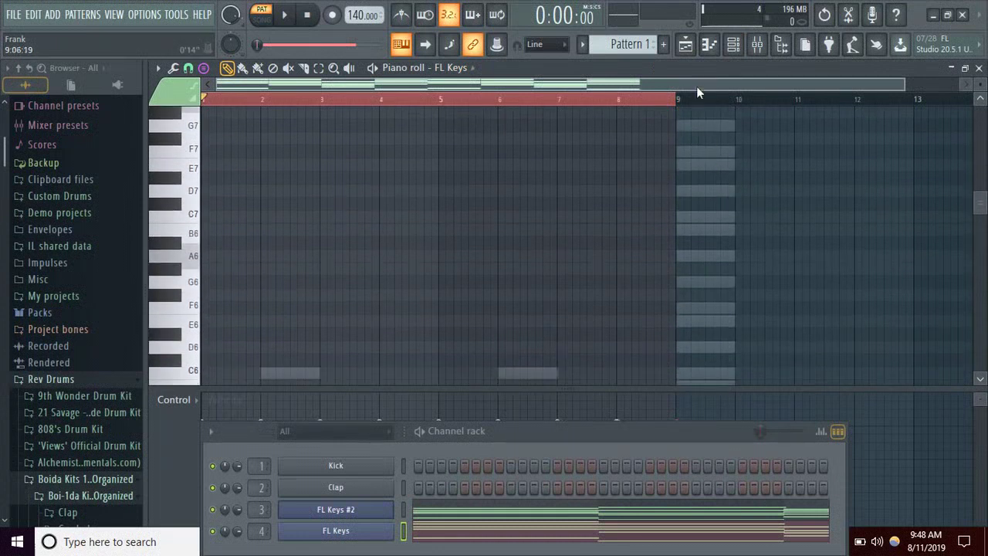
pyautogui.click(684, 44)
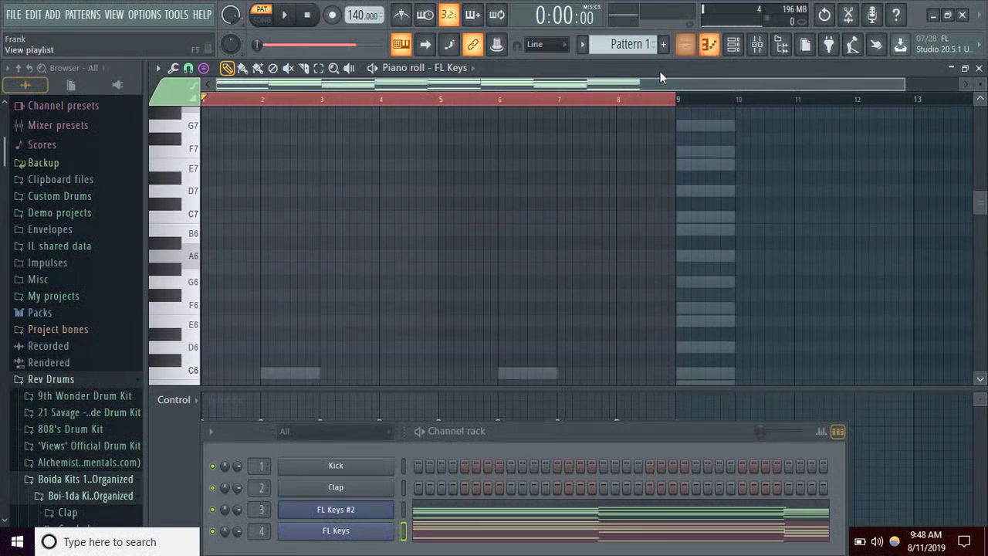
pyautogui.click(452, 68)
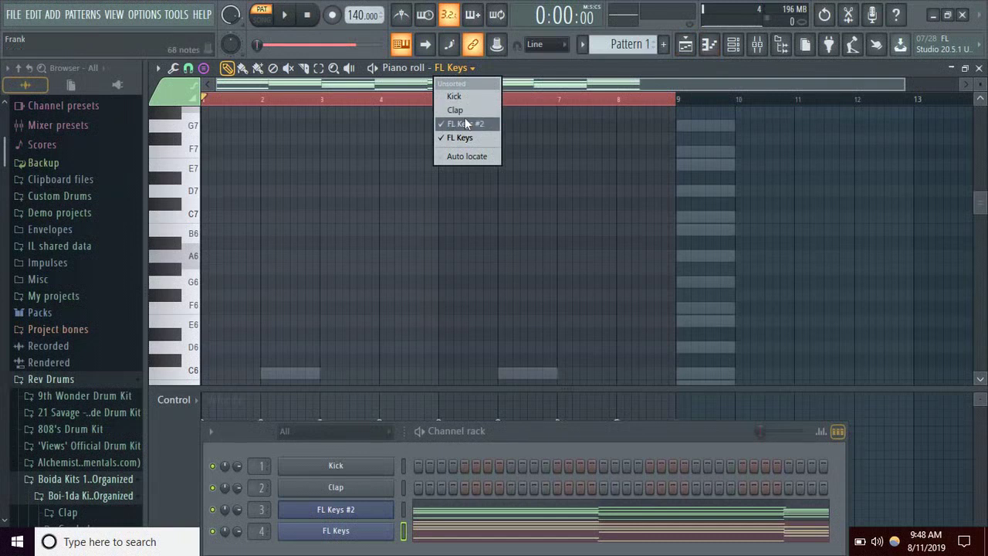
pyautogui.click(463, 123)
pyautogui.click(473, 68)
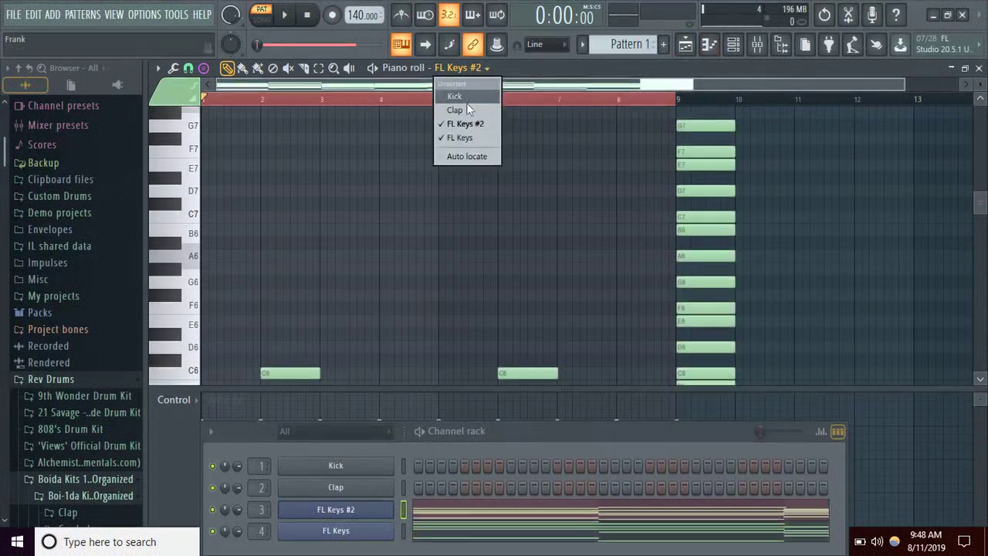
pyautogui.click(467, 121)
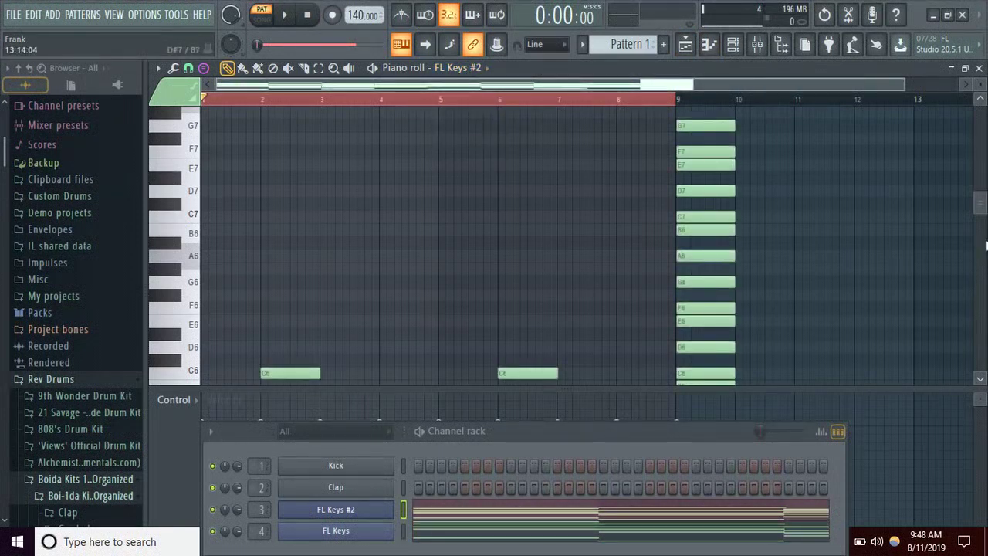
# Select all the natural minor scale notes in bar 9 of FL Keys #2 and move them to bar 1 at the same pitches
pyautogui.scroll(3, 980, 212)
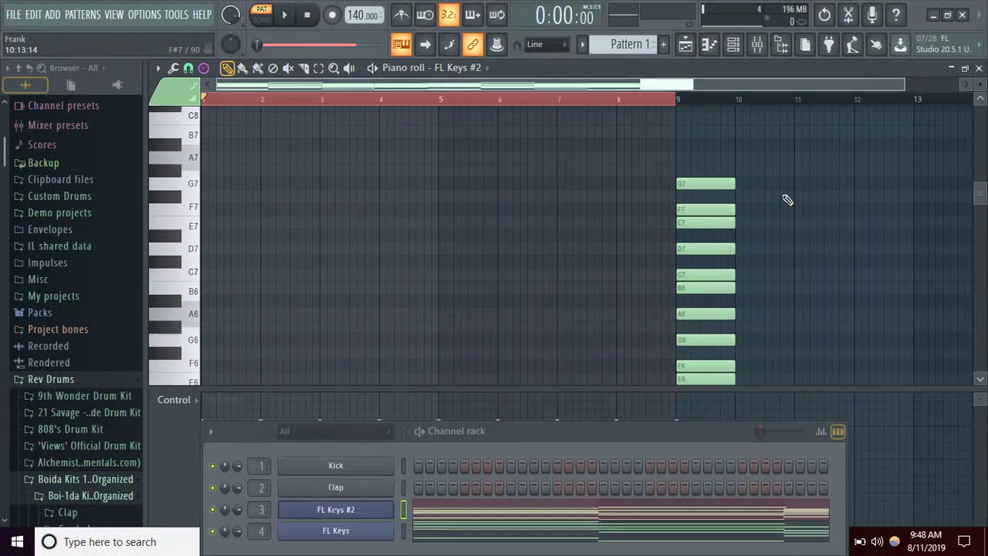
pyautogui.moveTo(818, 162); pyautogui.dragTo(701, 472)
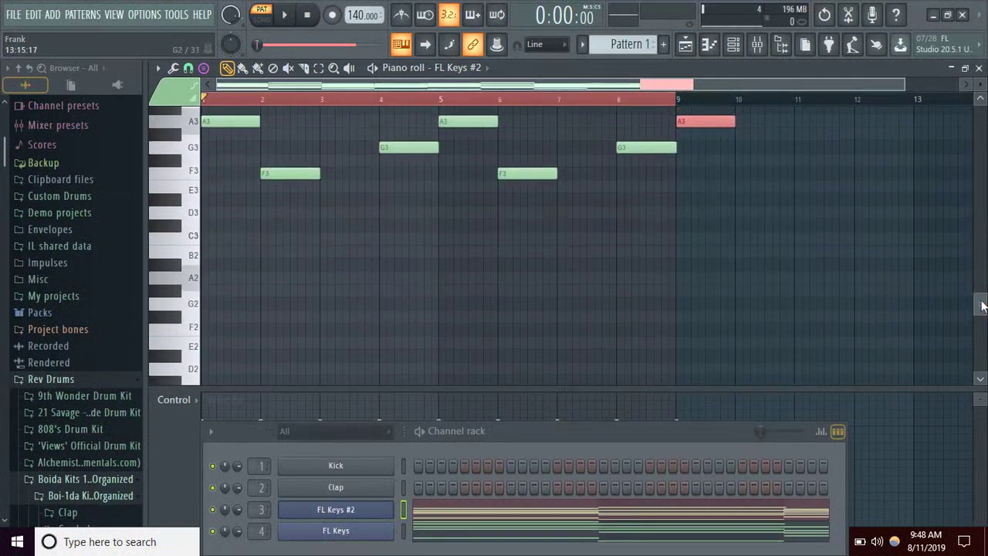
pyautogui.moveTo(980, 304); pyautogui.dragTo(980, 263)
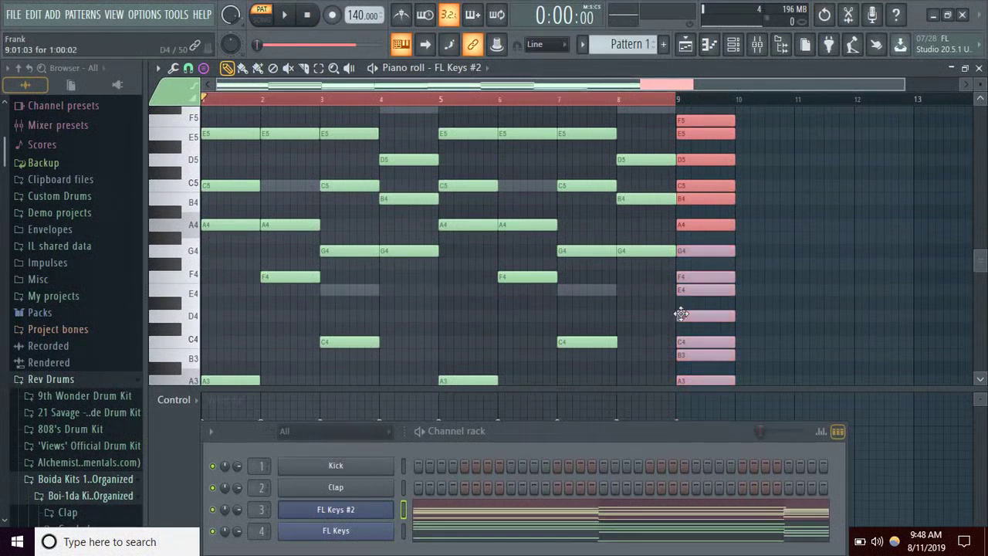
pyautogui.moveTo(713, 314); pyautogui.dragTo(232, 325)
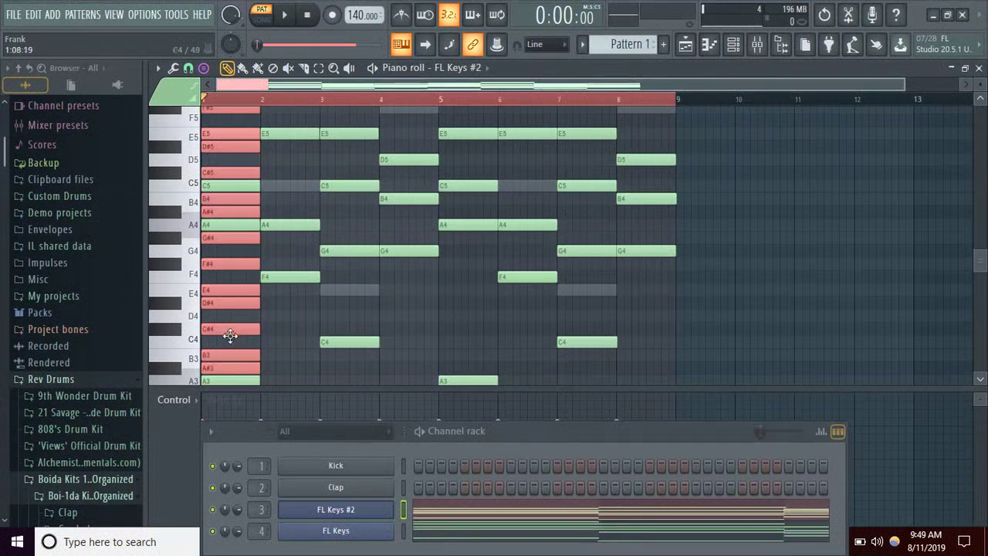
pyautogui.moveTo(230, 338); pyautogui.dragTo(230, 341)
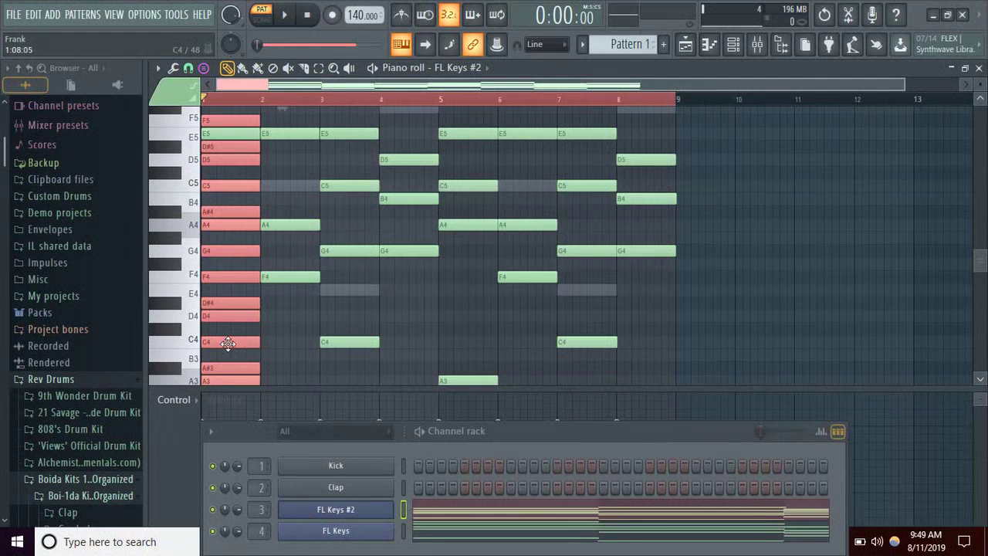
pyautogui.hotkey('ctrl', 'b')
pyautogui.moveTo(696, 224); pyautogui.dragTo(202, 231)
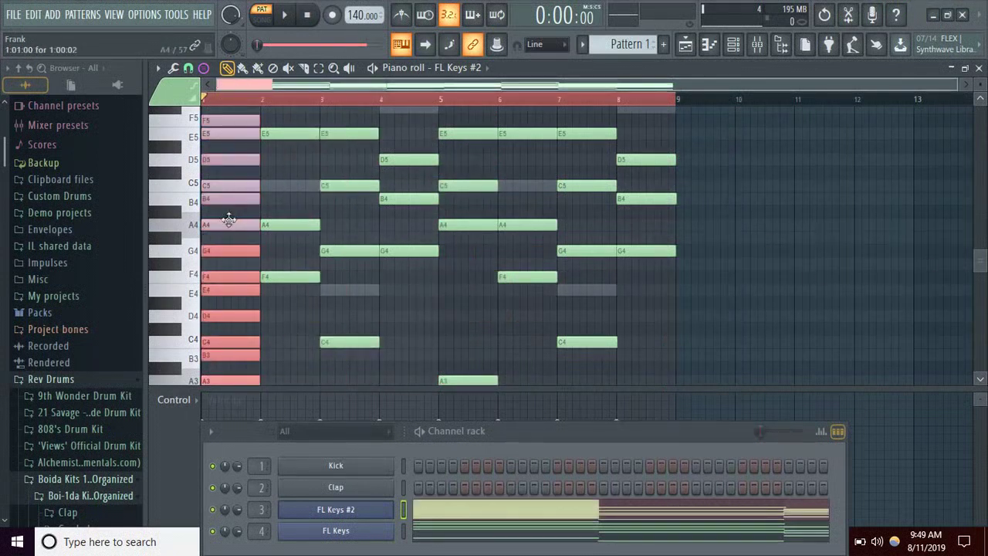
# Stretch the selected scale notes across all eight bars and show them as ghost notes in the FL Keys piano roll
pyautogui.moveTo(265, 203); pyautogui.dragTo(676, 246)
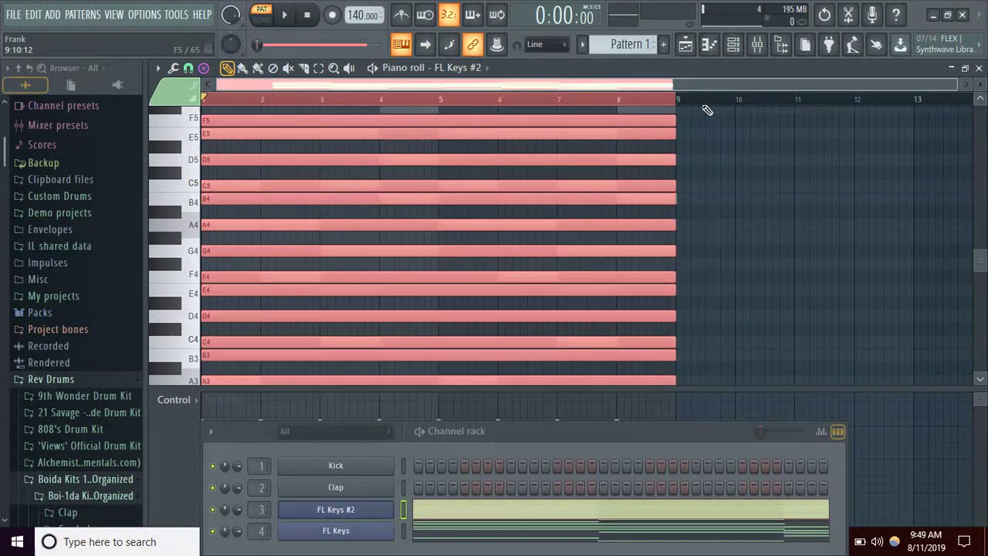
pyautogui.click(455, 68)
pyautogui.click(463, 138)
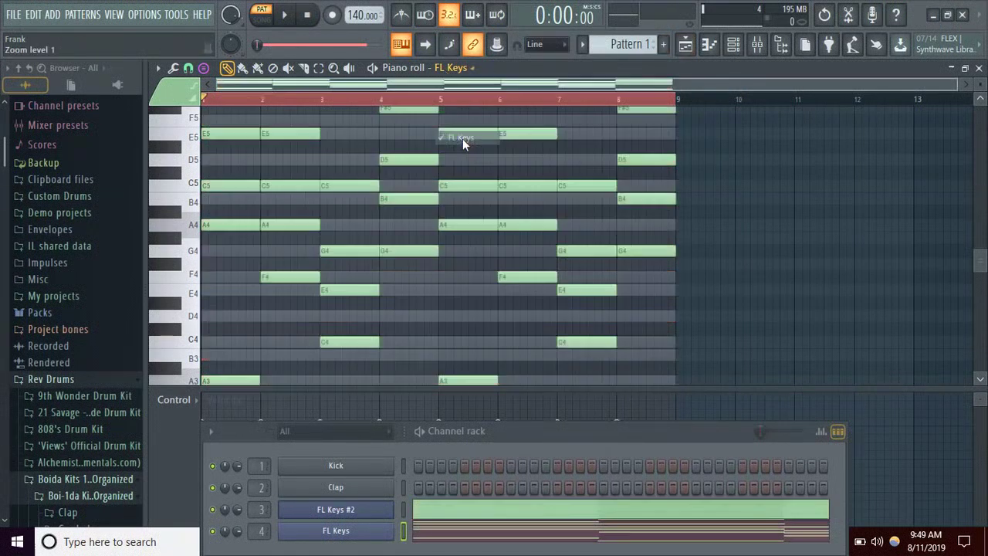
pyautogui.scroll(2, 900, 217)
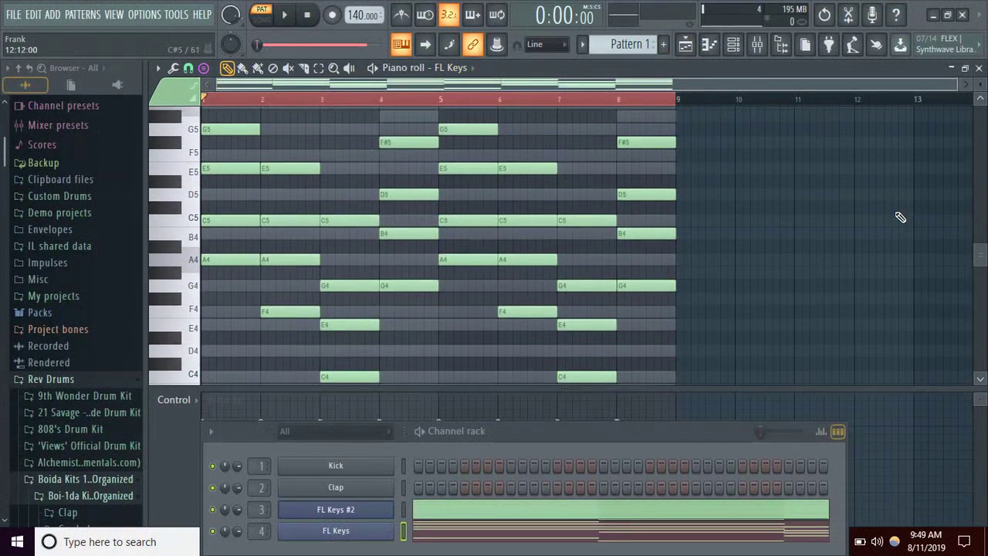
# Set the stamp to none so that single notes can be drawn above the FL Keys chords
pyautogui.click(408, 192)
pyautogui.scroll(4, 739, 260)
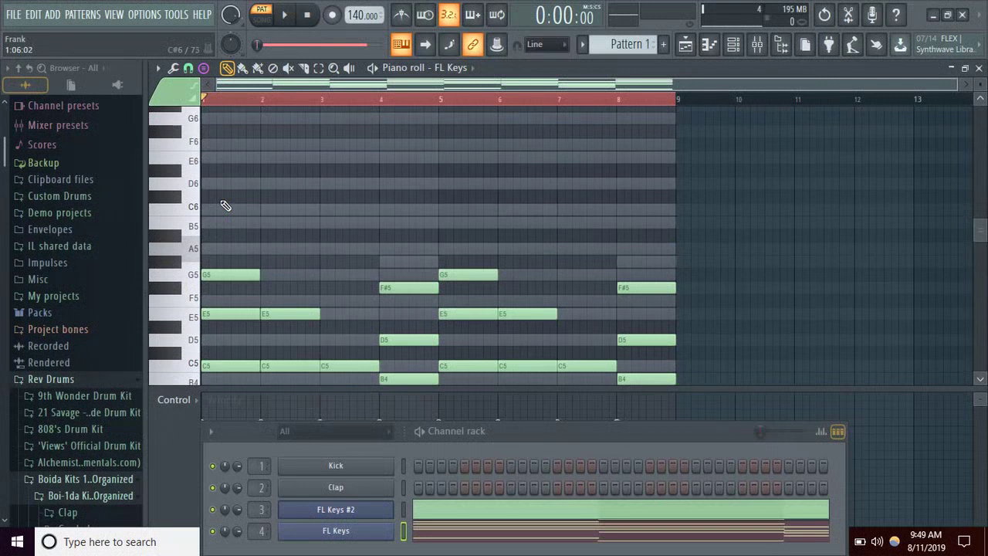
pyautogui.hotkey('ctrl', 'v')
pyautogui.press('Delete')
pyautogui.click(205, 70)
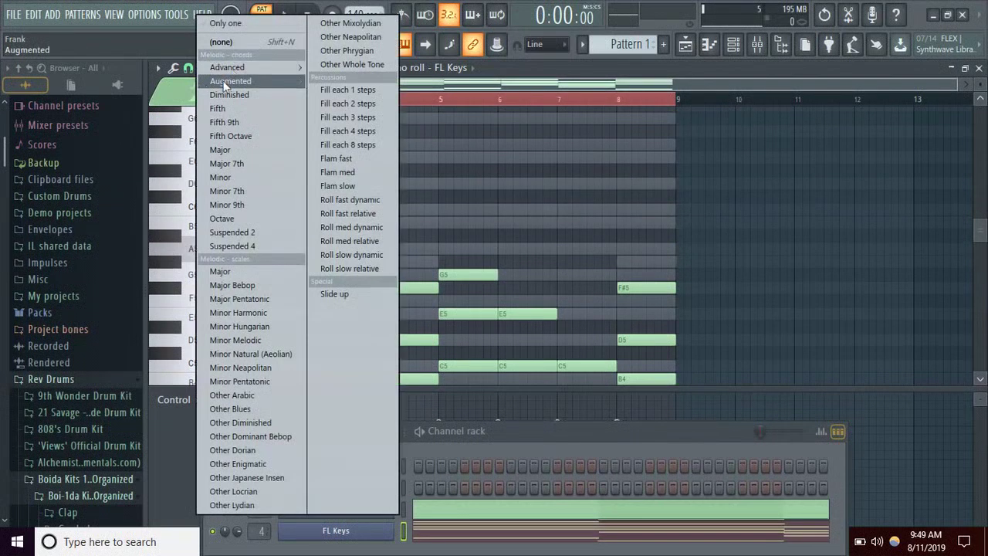
pyautogui.click(244, 40)
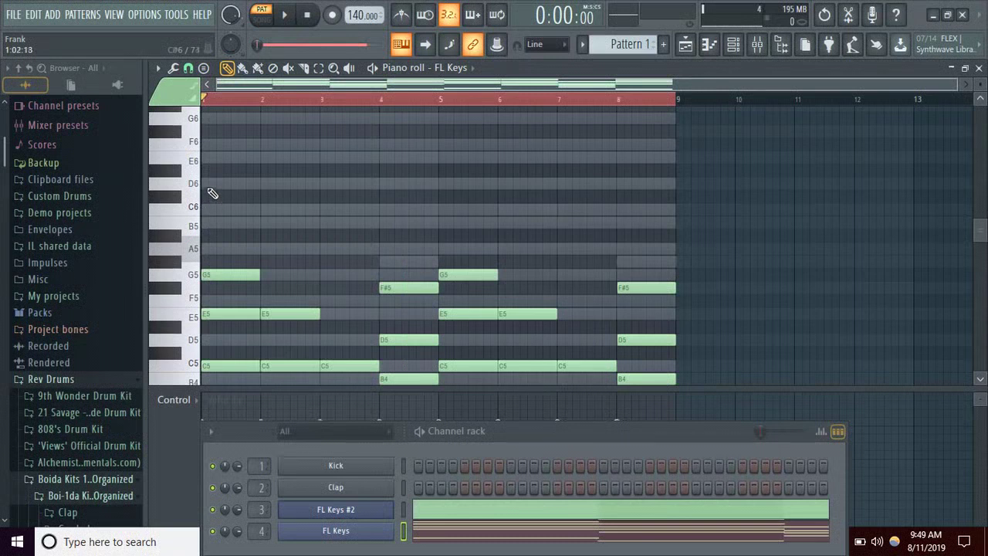
# Try a C6 melody note at the start of bar 2 and audition it with the chords
pyautogui.click(224, 209)
pyautogui.moveTo(243, 210)
pyautogui.mouseDown()
pyautogui.moveTo(249, 219)
pyautogui.moveTo(244, 210)
pyautogui.mouseUp()
pyautogui.moveTo(718, 209); pyautogui.dragTo(290, 209)
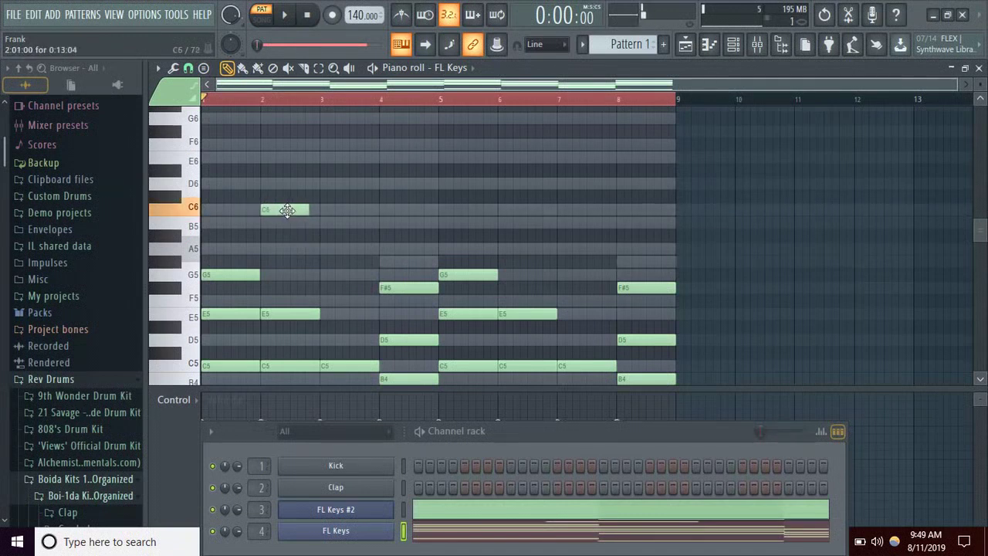
pyautogui.press('space')
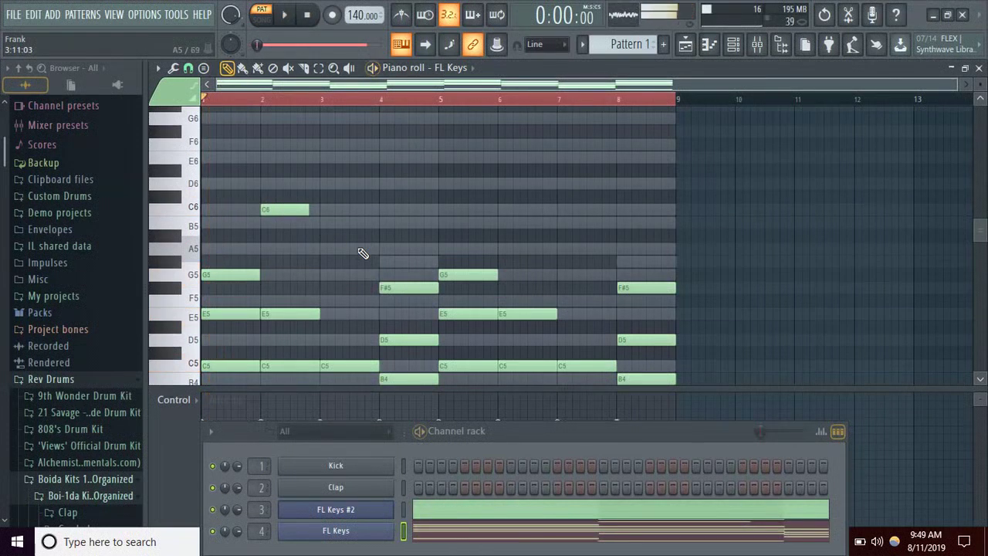
pyautogui.rightClick(291, 206)
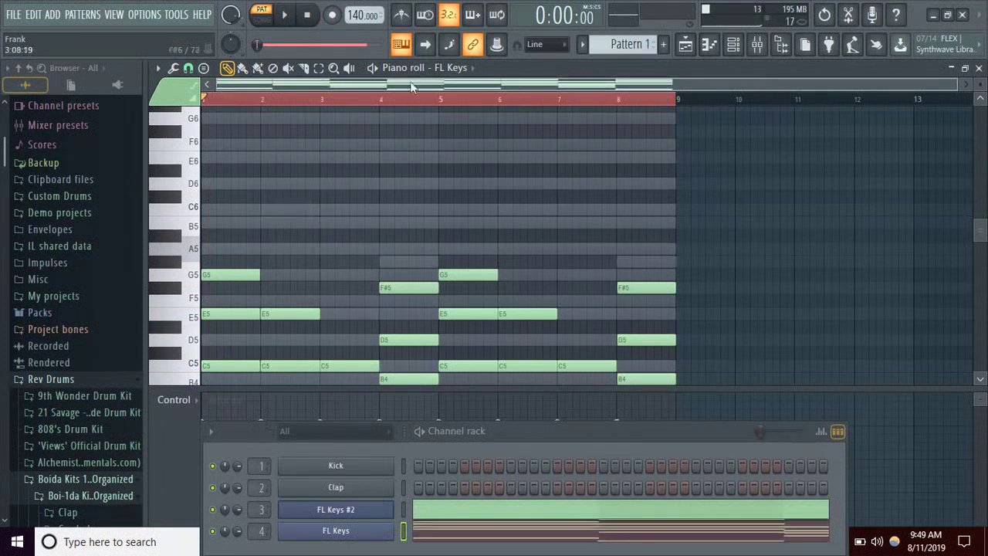
# Mute the FL Keys #2 reference channel and play back the FL Keys chord progression
pyautogui.click(456, 67)
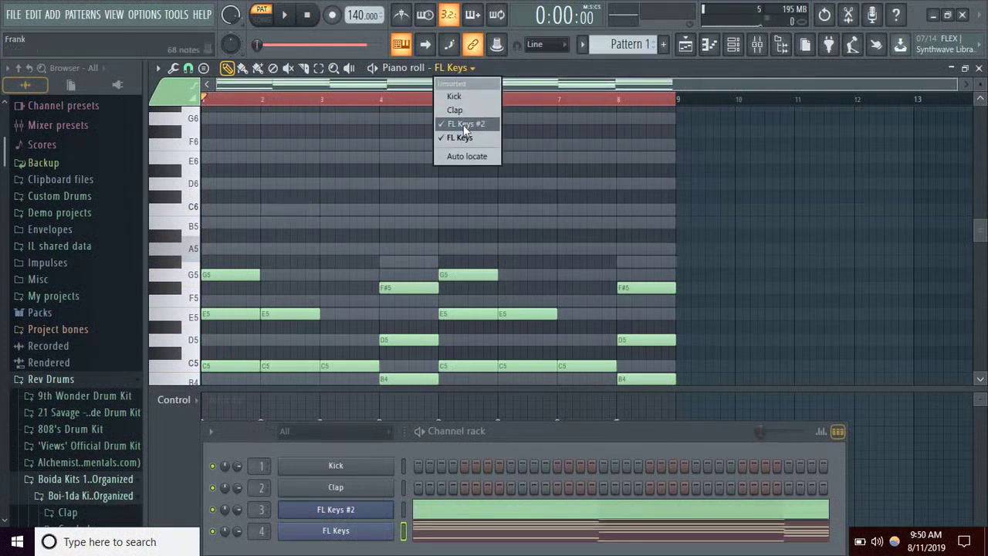
pyautogui.click(463, 124)
pyautogui.click(456, 67)
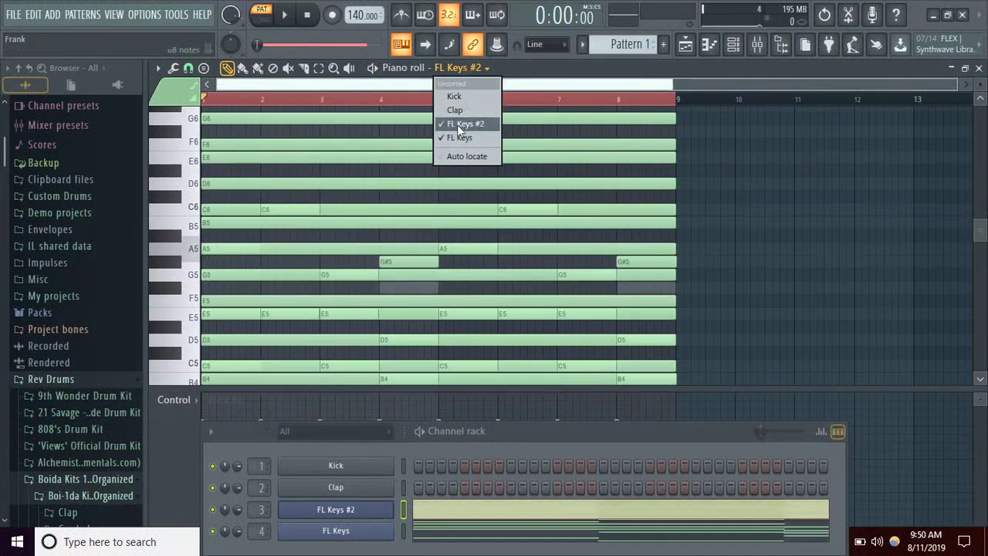
pyautogui.click(457, 135)
pyautogui.scroll(-3, 601, 195)
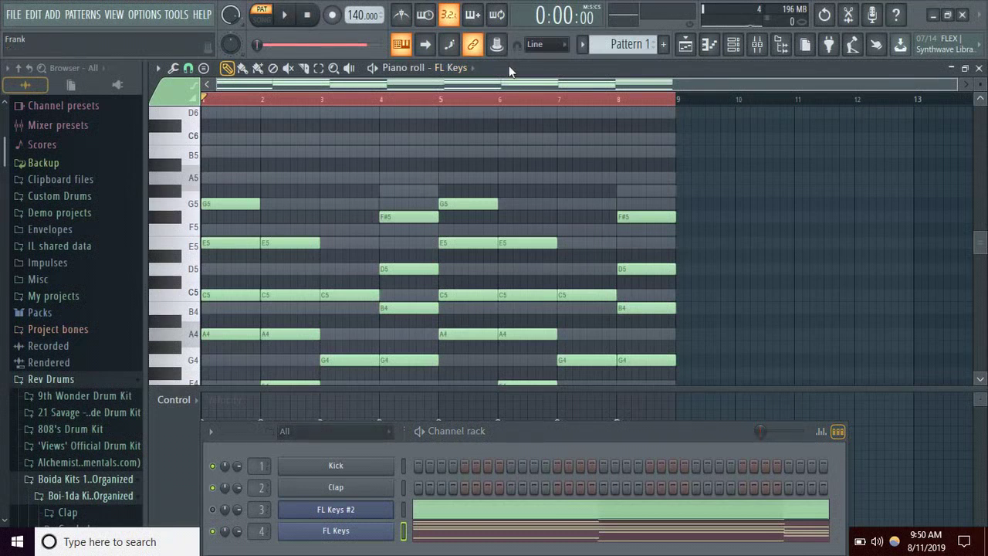
pyautogui.press('space')
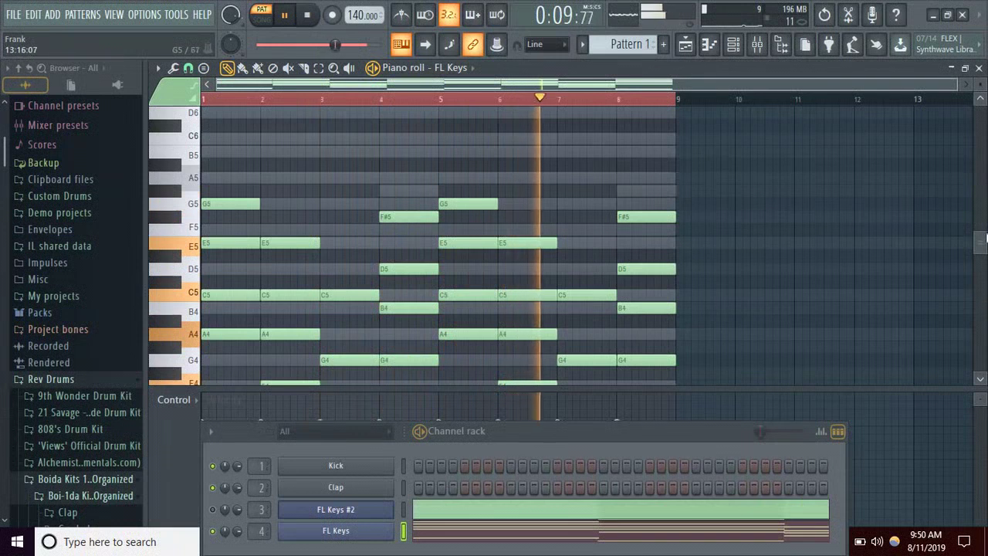
pyautogui.scroll(3, 980, 235)
pyautogui.press('space')
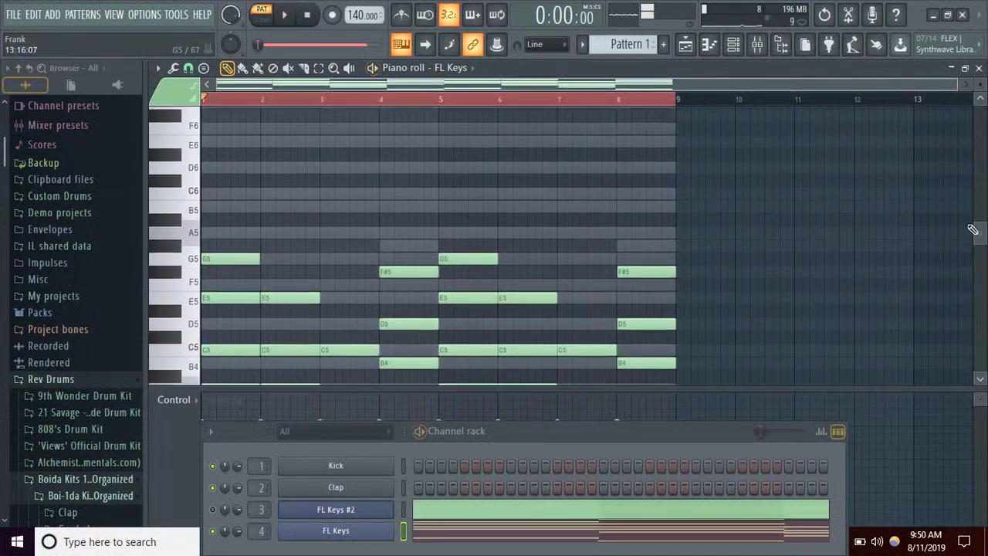
# Draw a C6 melody note from the middle of bar 1 and a B5 note at the start of bar 2, and play them back
pyautogui.click(225, 192)
pyautogui.moveTo(241, 192); pyautogui.dragTo(272, 205)
pyautogui.click(254, 207)
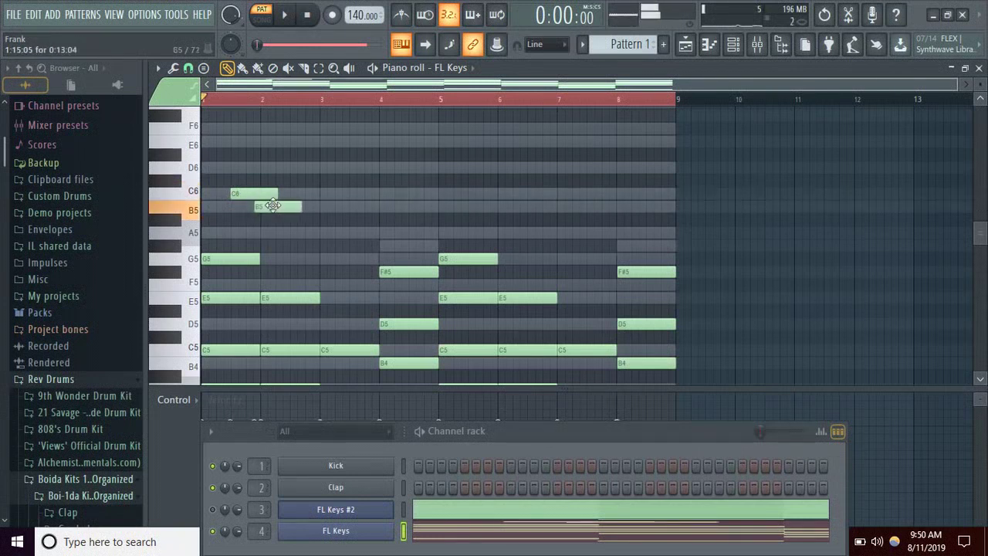
pyautogui.press('space')
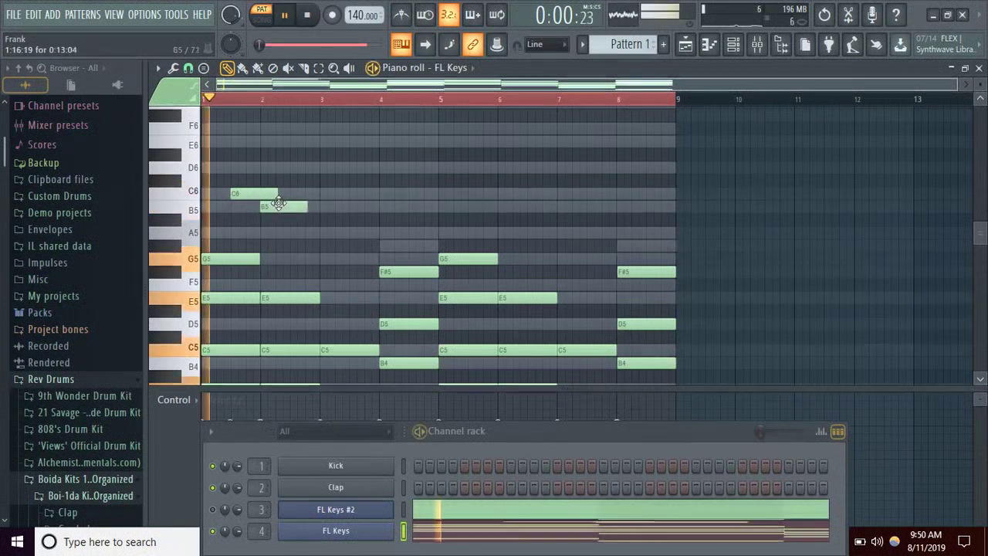
pyautogui.press('space')
pyautogui.press('space')
pyautogui.press('space')
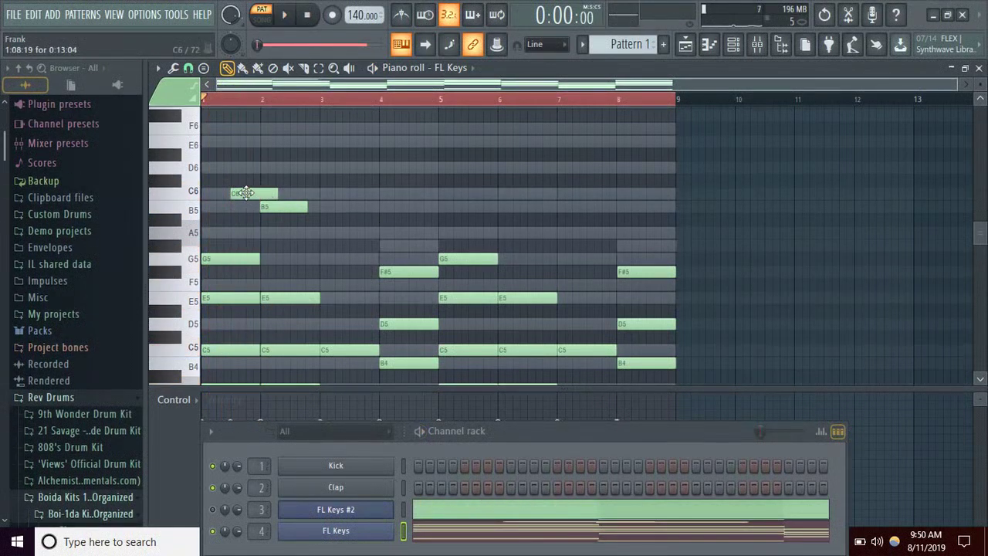
# Move the C6 note to about the second beat of bar 1 and the B5 note to the middle of bar 1, auditioning the timing
pyautogui.moveTo(244, 192); pyautogui.dragTo(236, 194)
pyautogui.click(279, 206)
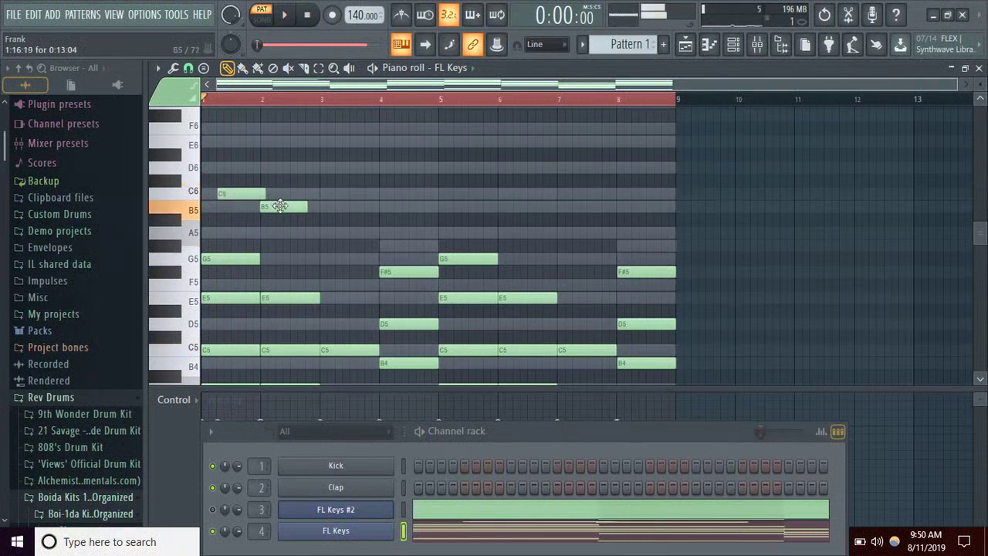
pyautogui.moveTo(258, 212); pyautogui.dragTo(265, 207)
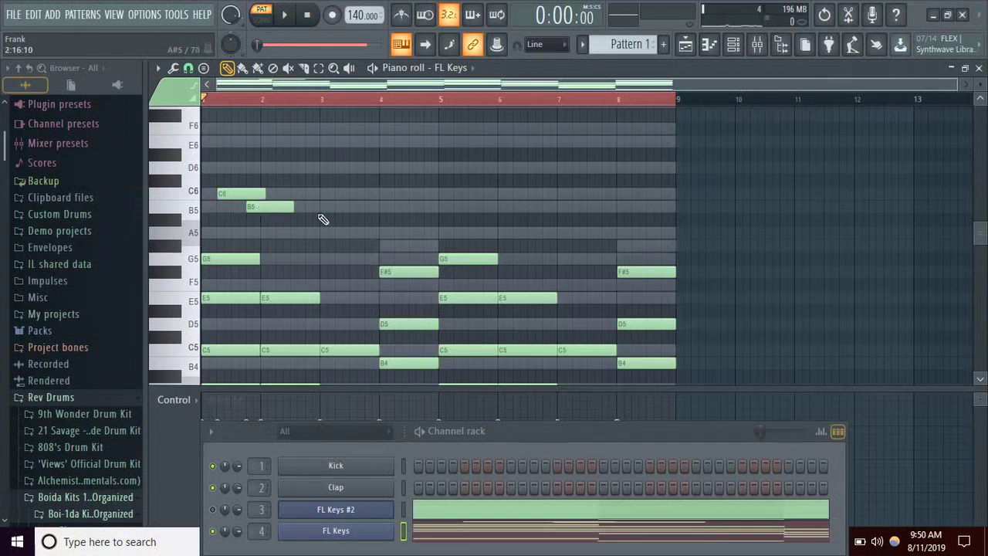
pyautogui.press('space')
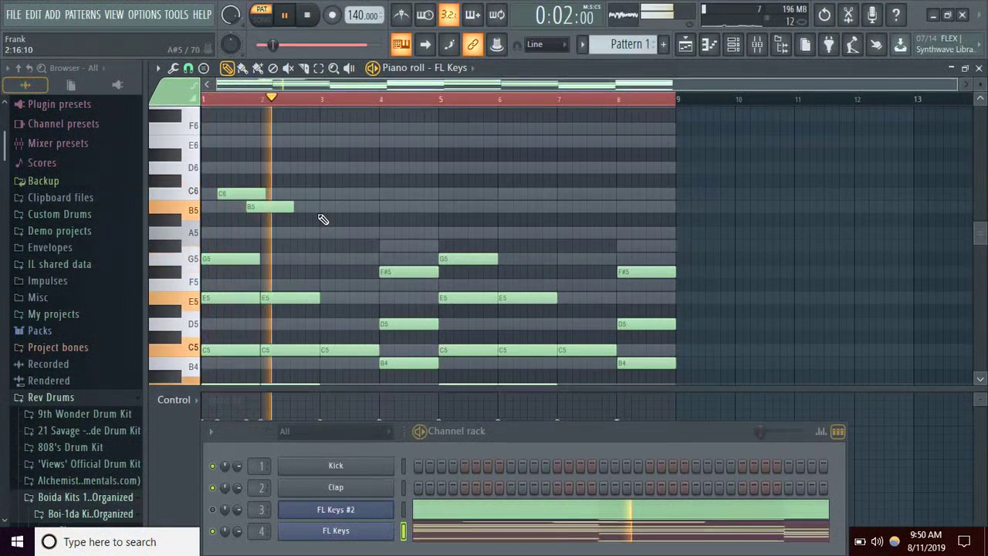
pyautogui.press('space')
pyautogui.click(277, 208)
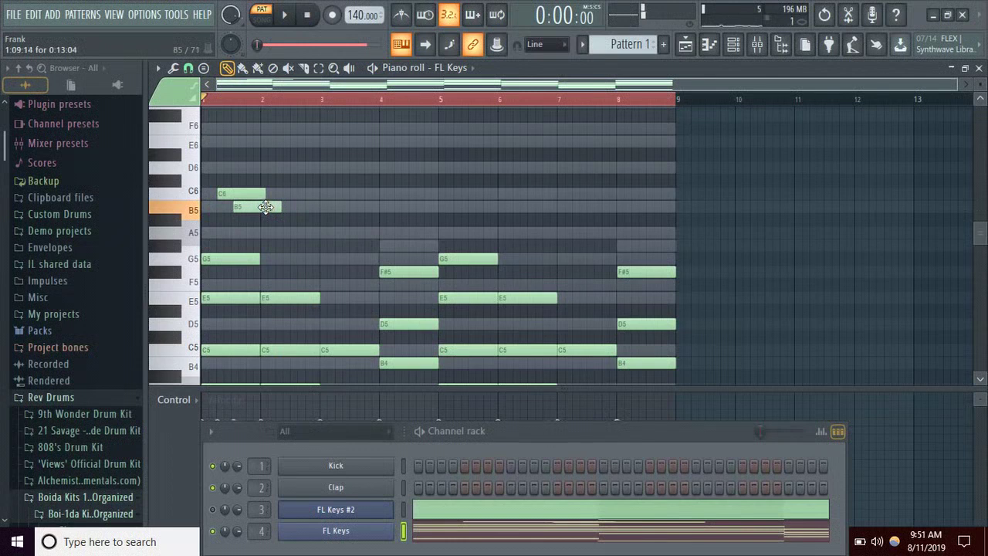
pyautogui.press('space')
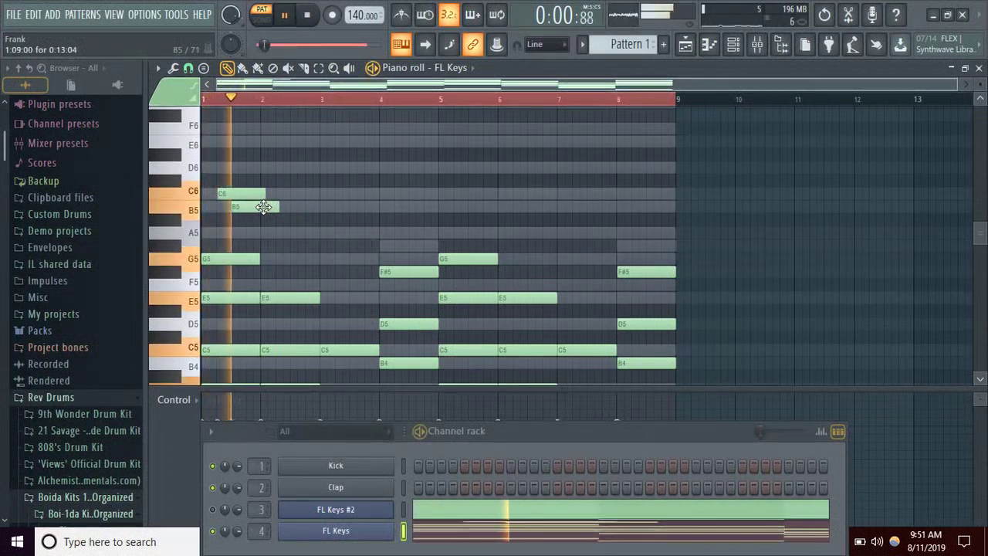
# Add an A5 melody note on beat 4 of bar 1, audition it, and shorten it to just over one beat
pyautogui.press('space')
pyautogui.click(250, 234)
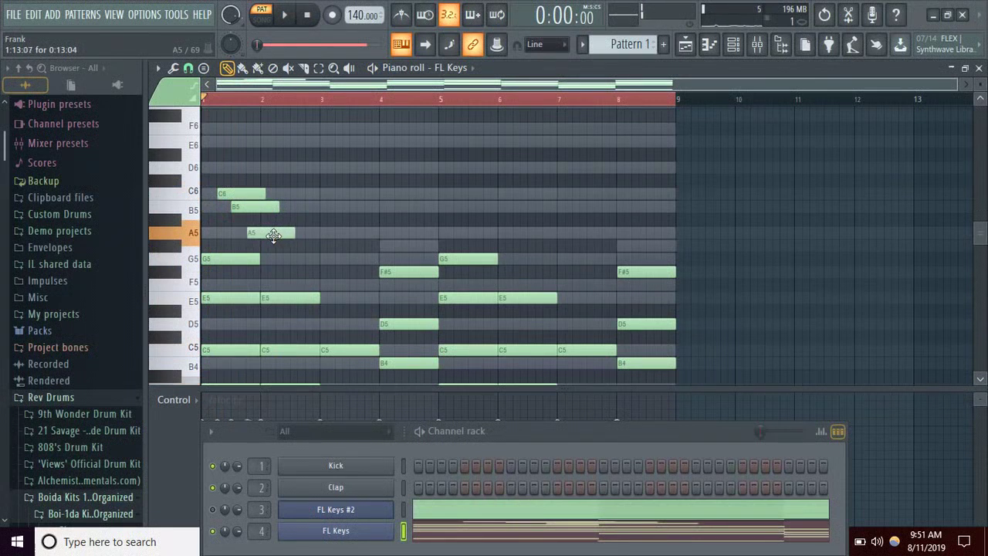
pyautogui.press('space')
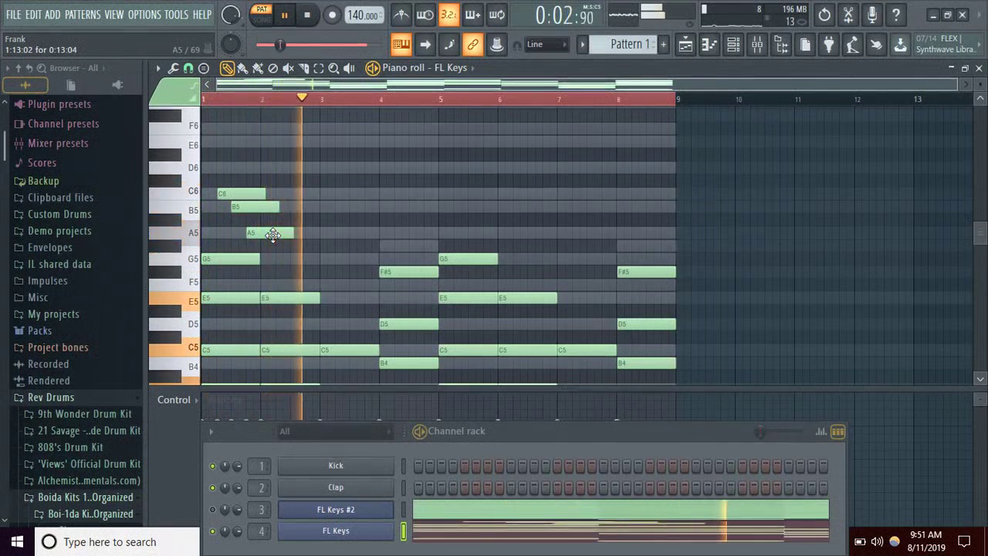
pyautogui.press('space')
pyautogui.moveTo(285, 235); pyautogui.dragTo(259, 236)
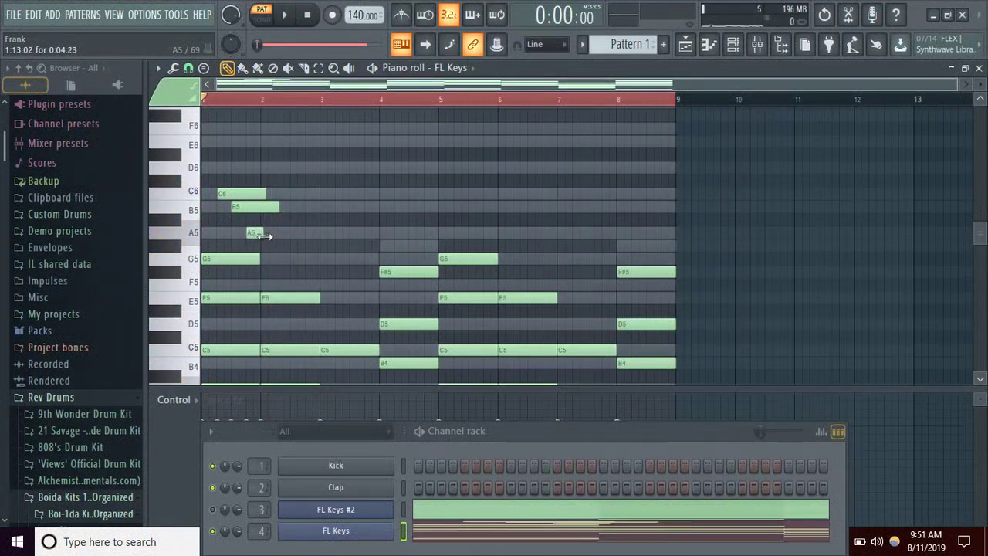
# Draw D6, E6 and C6 melody notes on beats 2, 3 and 4 of bar 2 and play them back
pyautogui.click(292, 139)
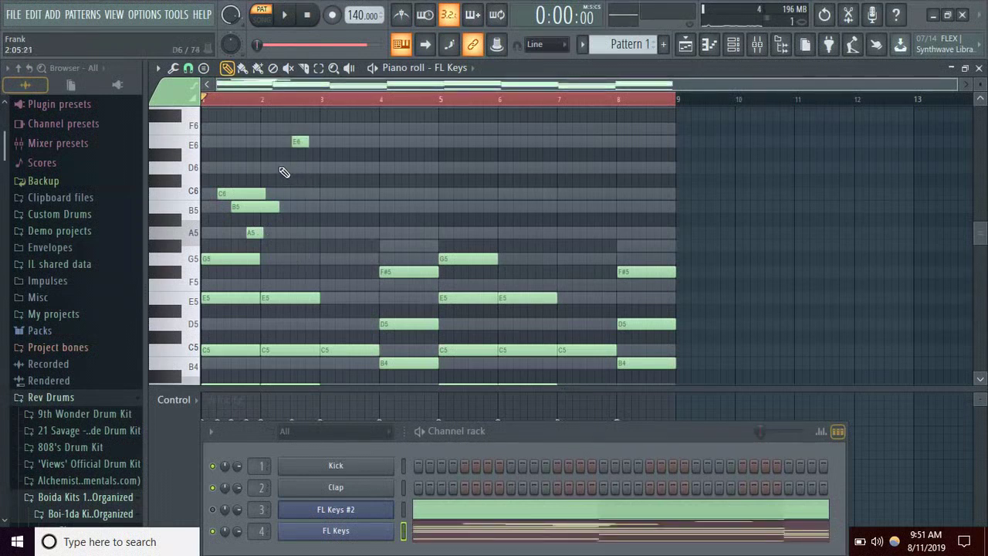
pyautogui.click(283, 169)
pyautogui.click(307, 194)
pyautogui.press('space')
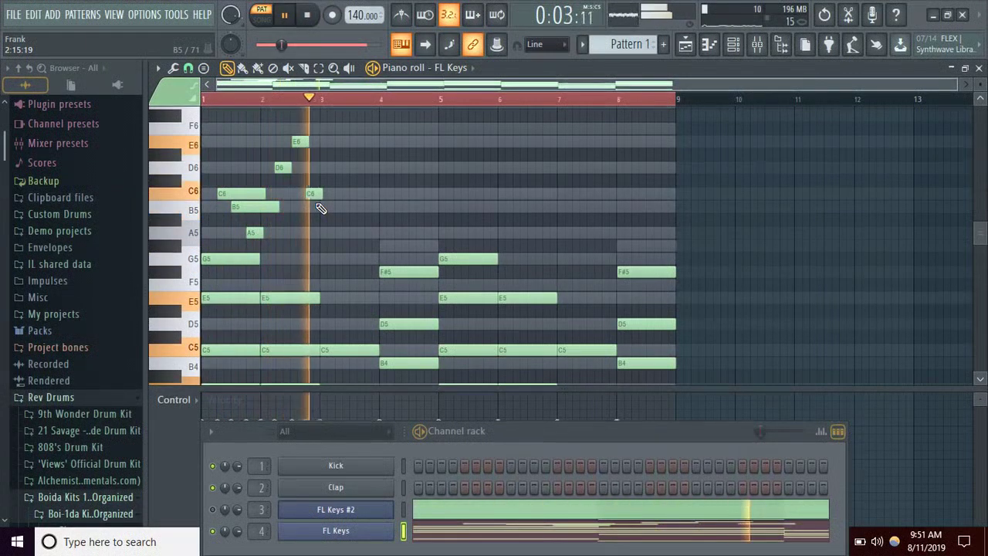
pyautogui.press('space')
# Delete the E6 note in bar 2, move the D6 note to about mid-bar, and audition the phrase
pyautogui.click(281, 167)
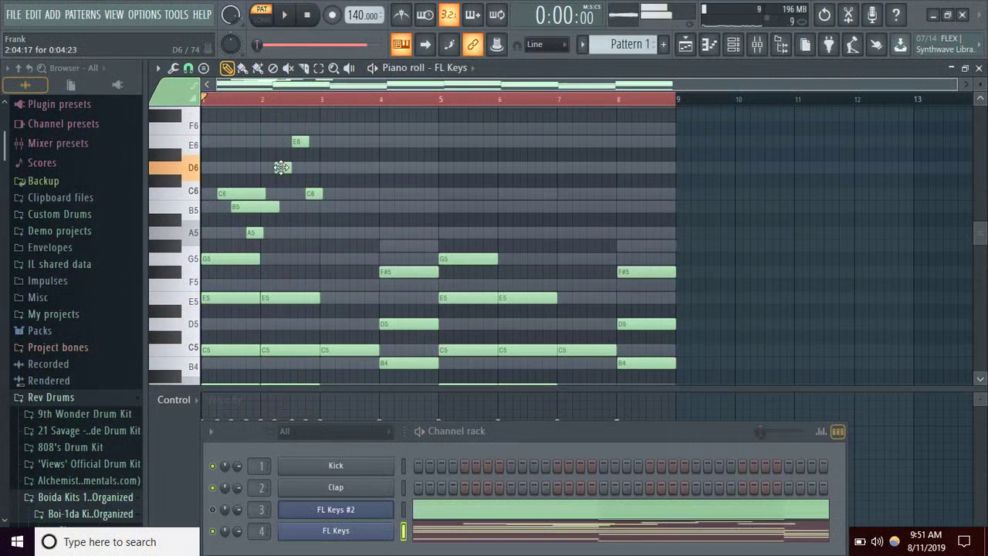
pyautogui.rightClick(306, 141)
pyautogui.press('space')
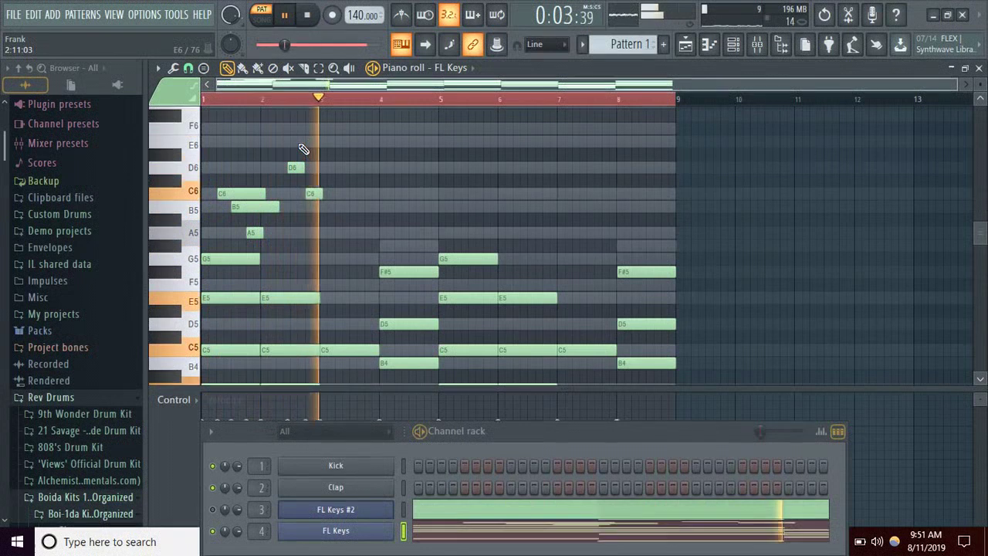
pyautogui.press('space')
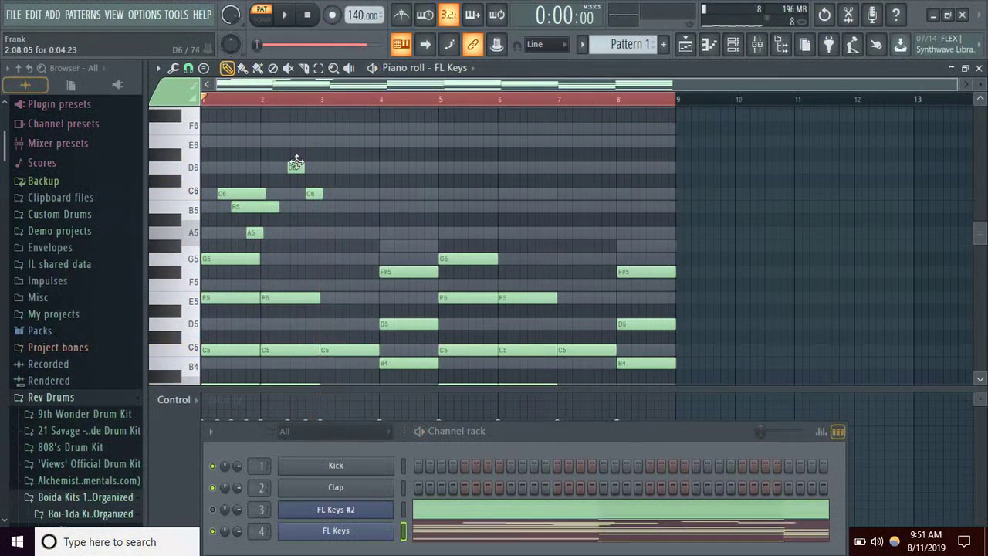
# Replay the melody from near the end of bar 1 to check the timing of the bar 2 notes
pyautogui.press('space')
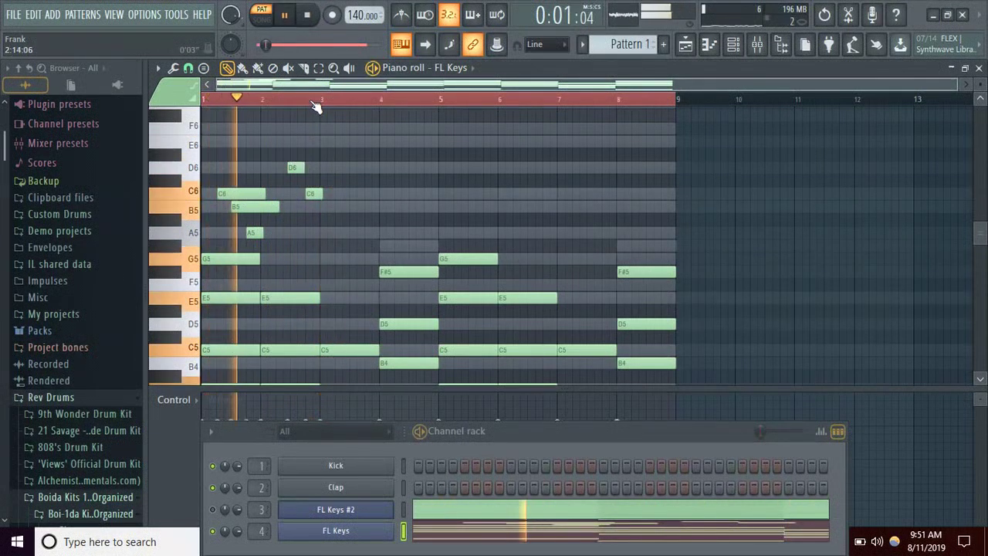
pyautogui.scroll(1, 315, 104)
pyautogui.scroll(3, 315, 104)
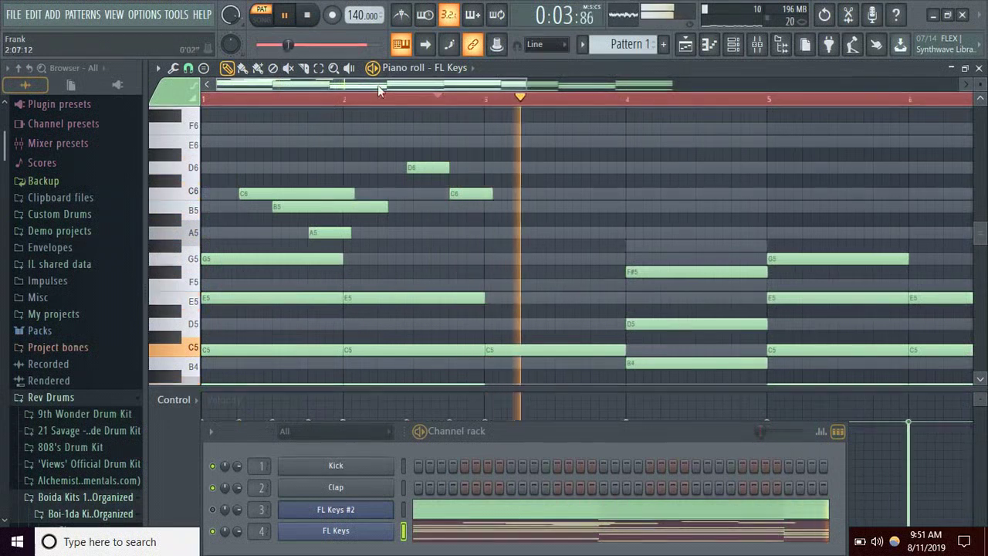
pyautogui.click(339, 100)
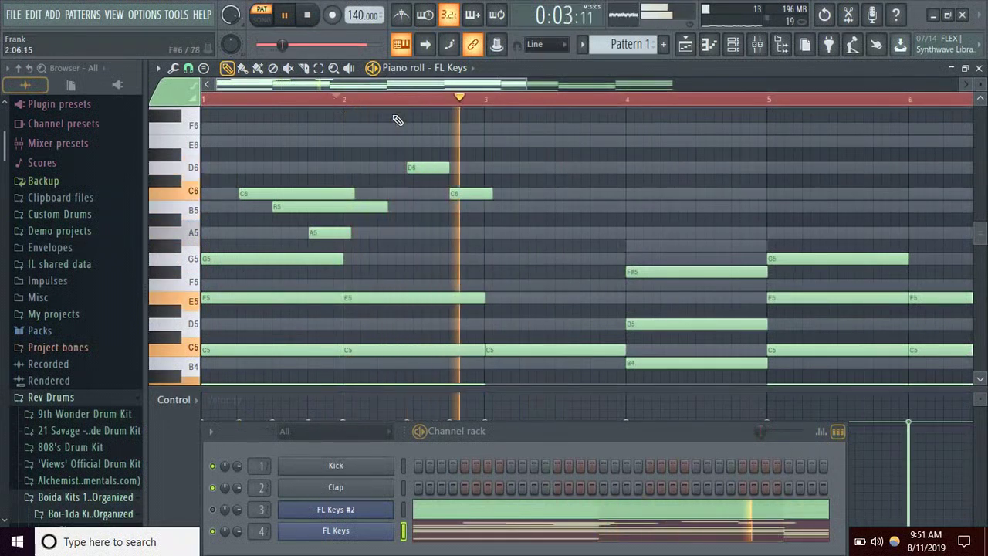
pyautogui.press('space')
pyautogui.press('space')
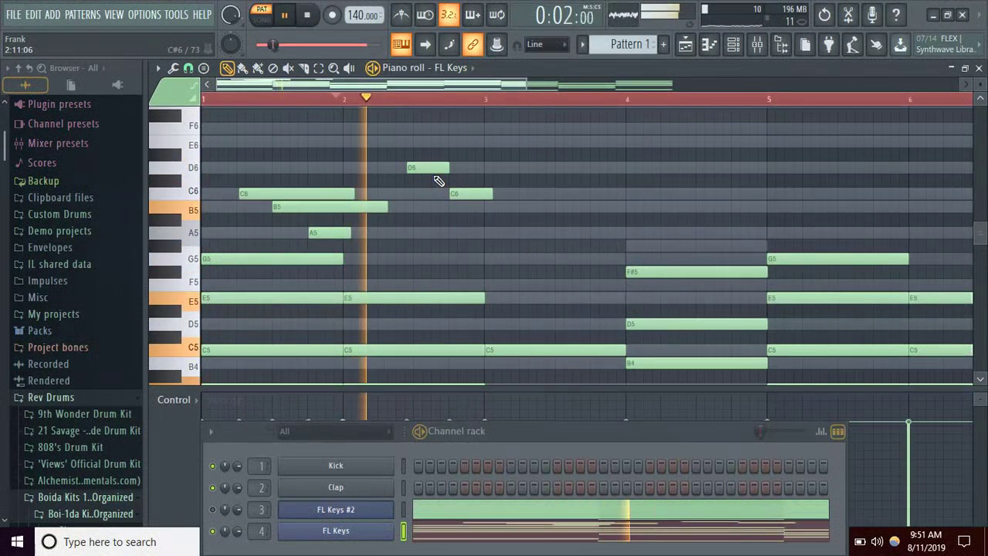
pyautogui.press('space')
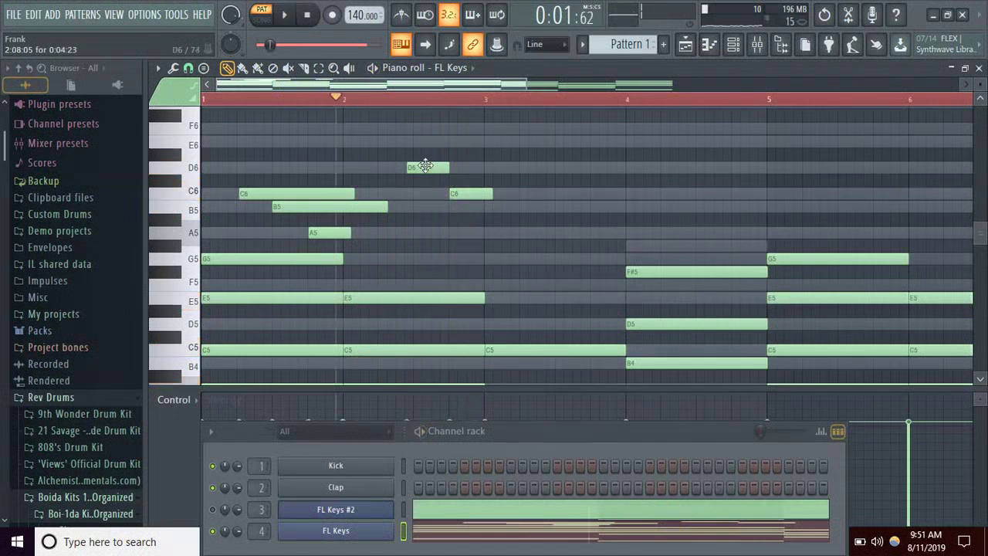
# Nudge the D6 note slightly later to beat 3 of bar 2, keep C6 on beat 4, and audition the timing
pyautogui.click(426, 168)
pyautogui.moveTo(466, 196); pyautogui.dragTo(458, 199)
pyautogui.press('space')
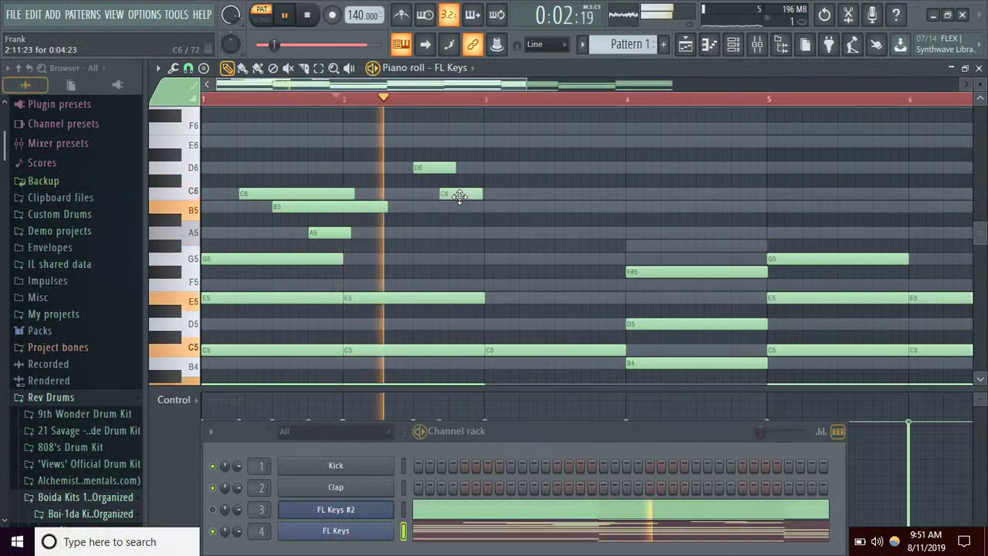
pyautogui.press('space')
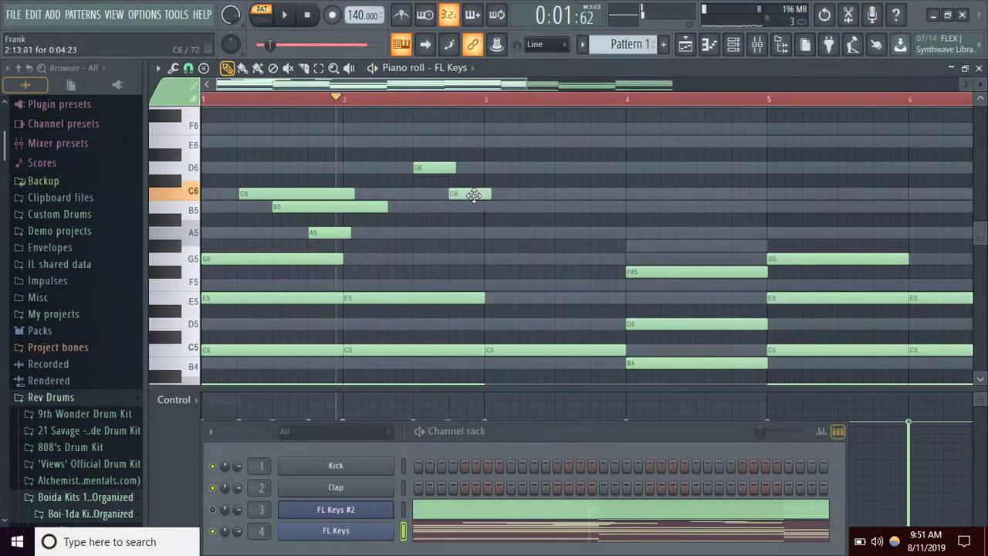
pyautogui.press('space')
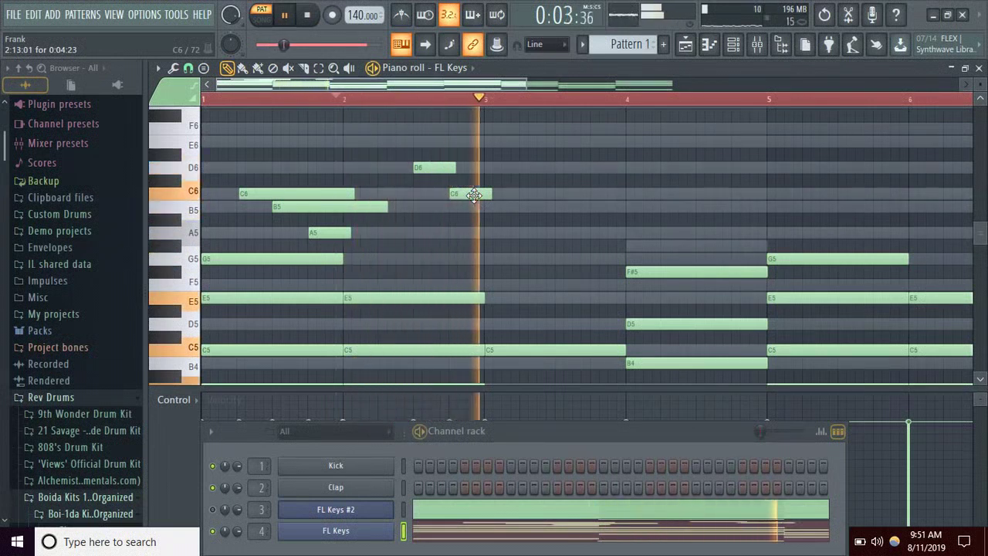
pyautogui.press('space')
pyautogui.click(311, 17)
pyautogui.press('space')
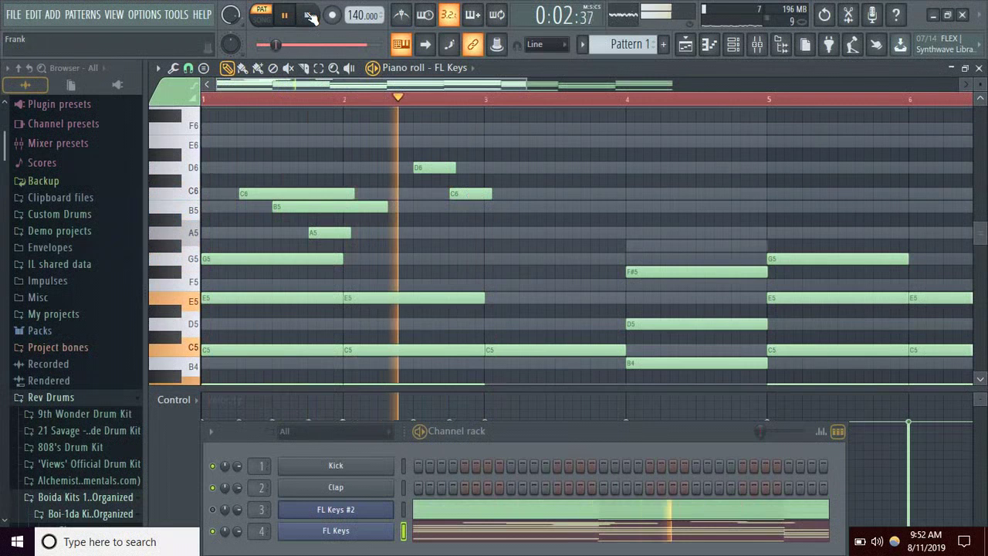
pyautogui.press('space')
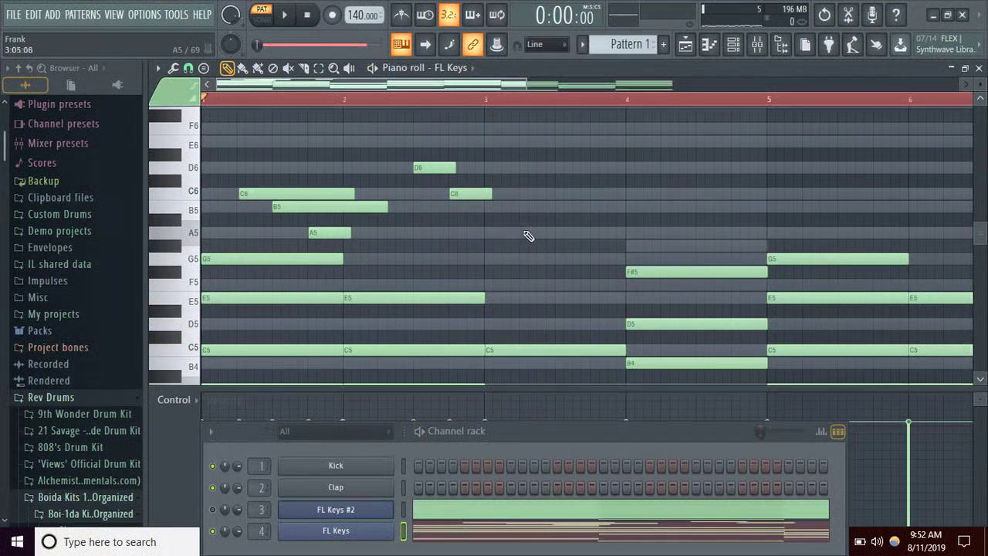
# Draw G5, E6 and A5 melody notes on beats 2, 3 and 4 of bar 3 and play them back
pyautogui.click(521, 259)
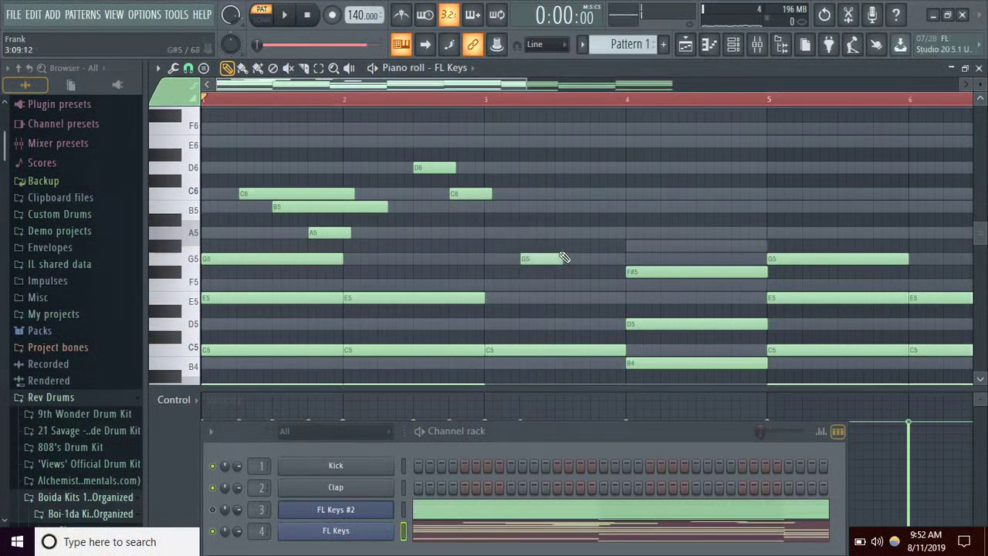
pyautogui.click(560, 145)
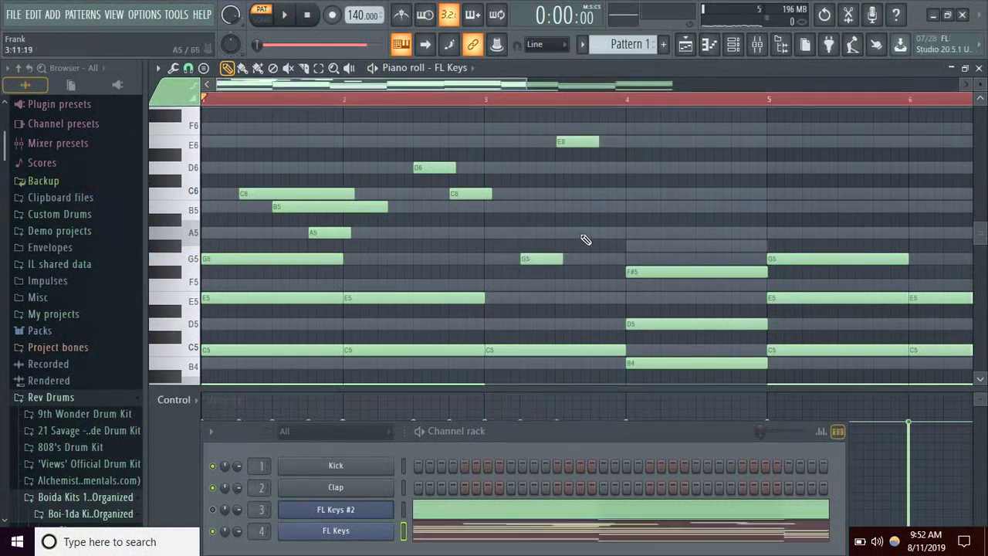
pyautogui.click(593, 233)
pyautogui.press('space')
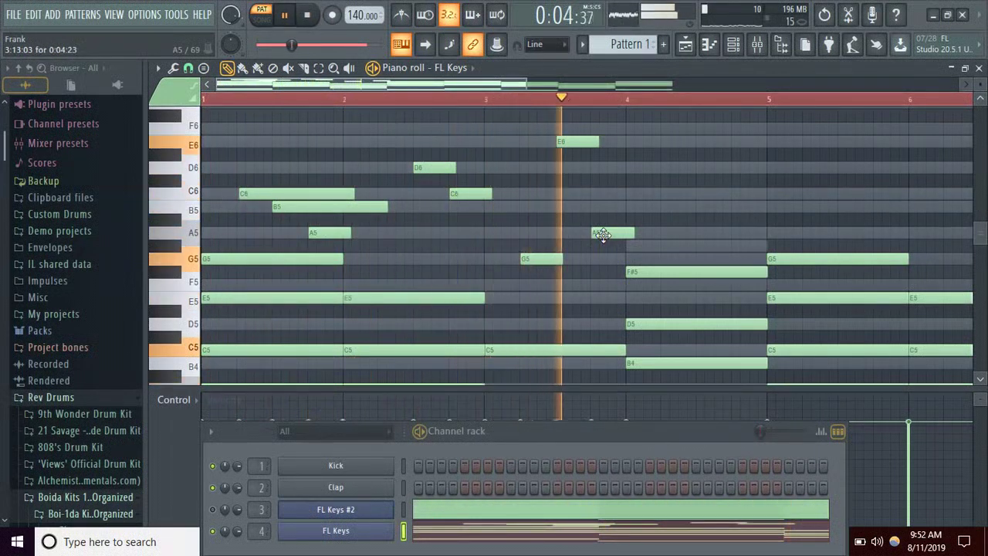
pyautogui.press('space')
# Raise the A5 note at the end of bar 3 to F6 and audition the change
pyautogui.moveTo(600, 236); pyautogui.dragTo(600, 126)
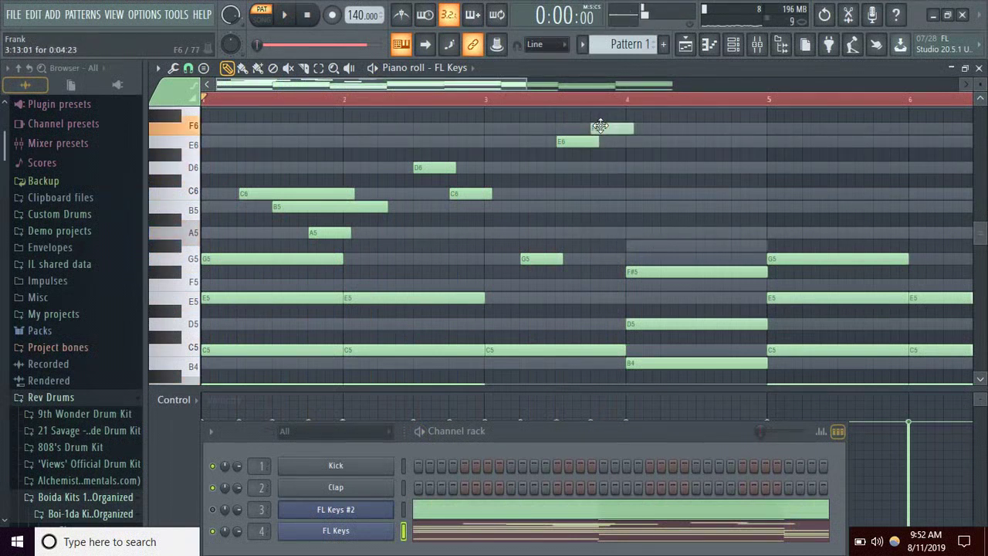
pyautogui.press('space')
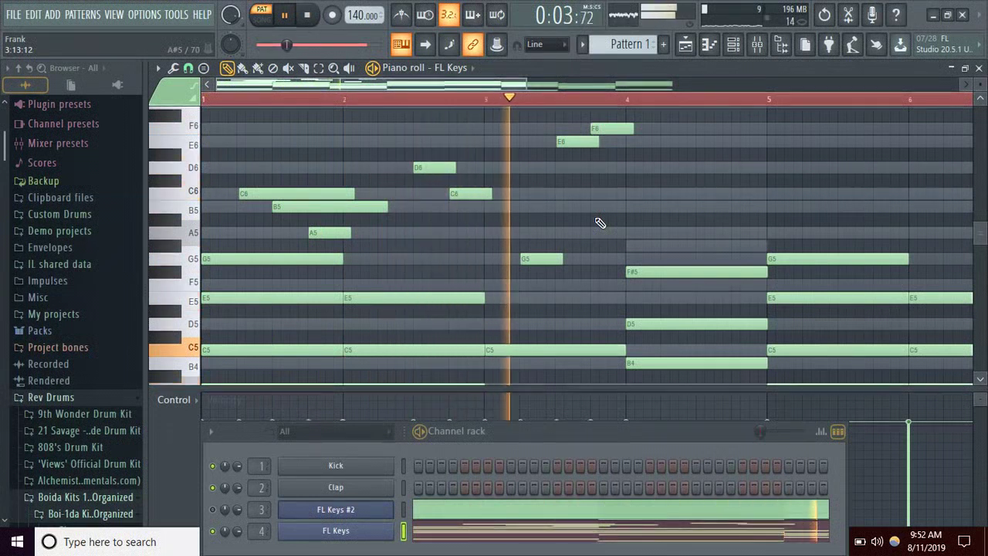
pyautogui.press('space')
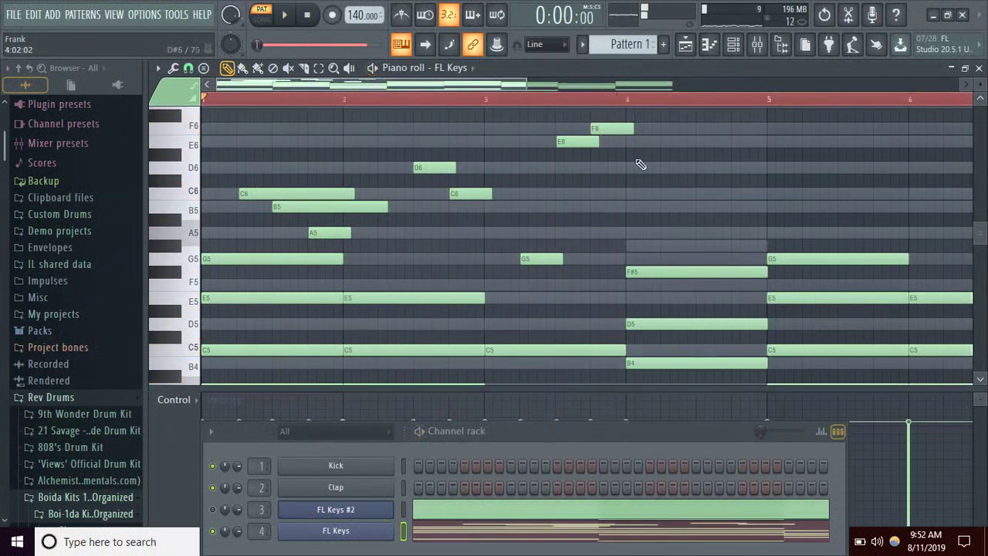
# Draw G6, A6, G6 and E6 notes on the four beats of bar 4, audition them, and raise the A6 to B6
pyautogui.scroll(3, 641, 164)
pyautogui.click(639, 186)
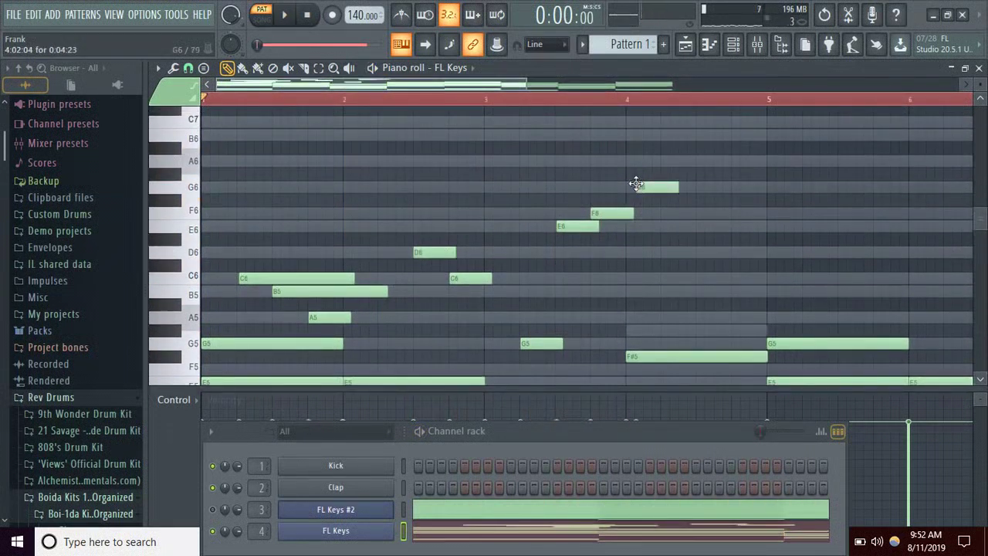
pyautogui.moveTo(648, 193); pyautogui.dragTo(639, 189)
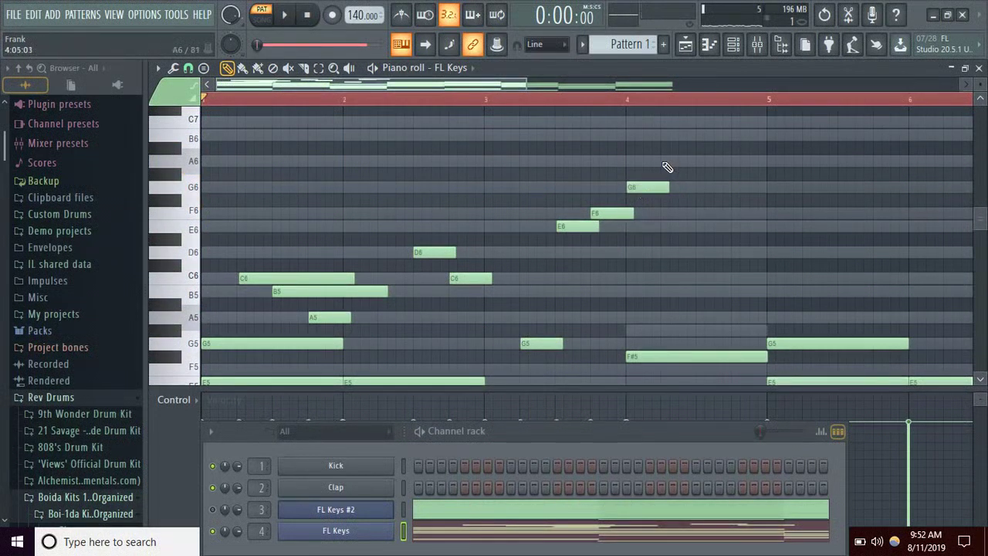
pyautogui.click(670, 160)
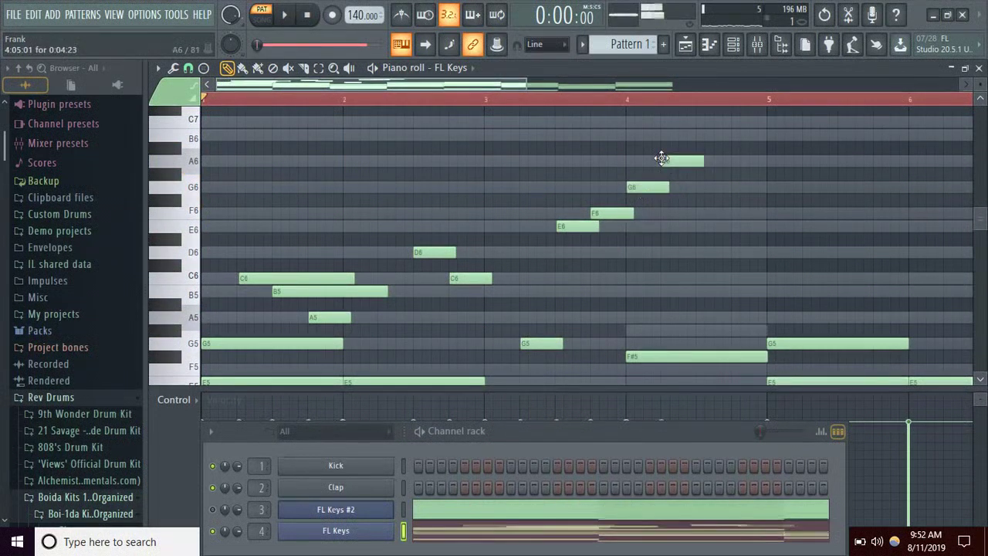
pyautogui.click(696, 187)
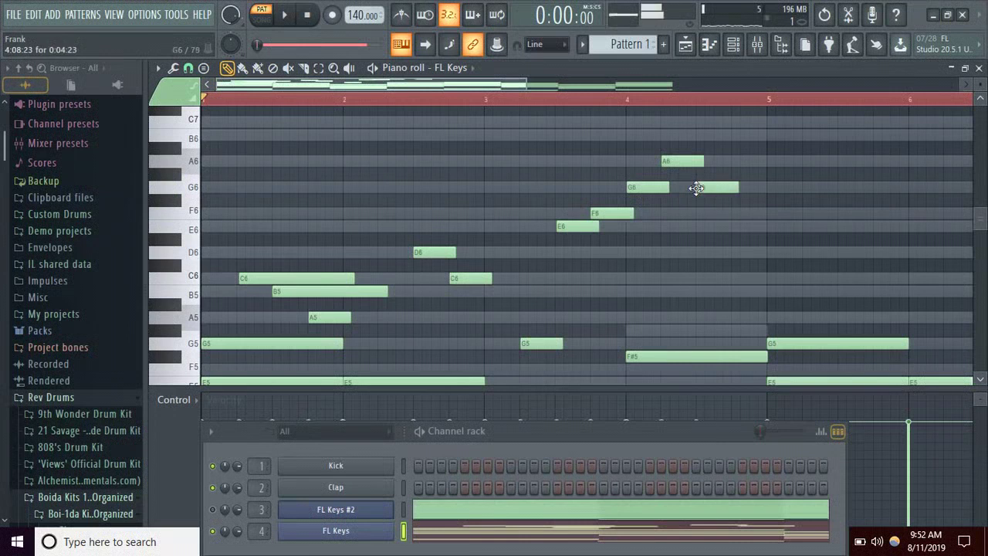
pyautogui.click(737, 228)
pyautogui.press('space')
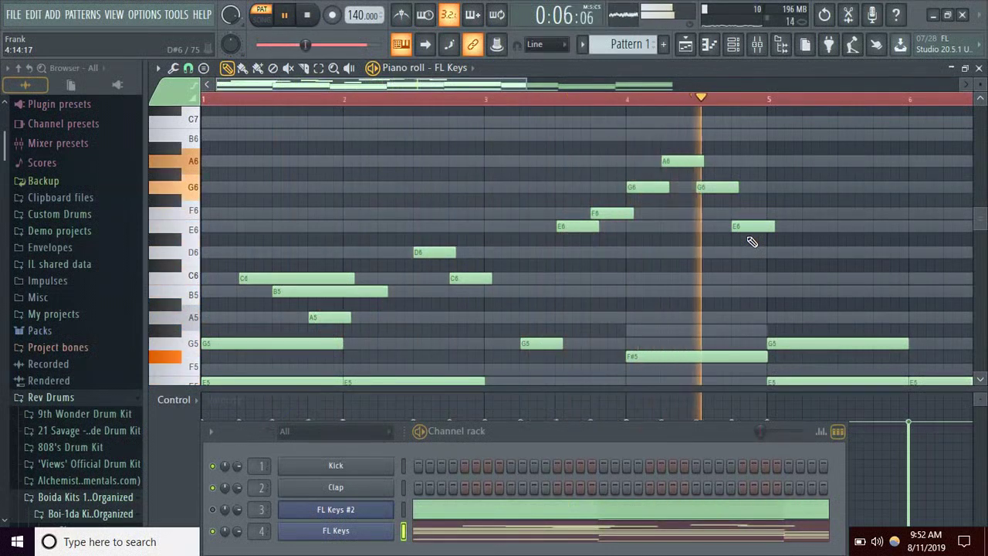
pyautogui.press('space')
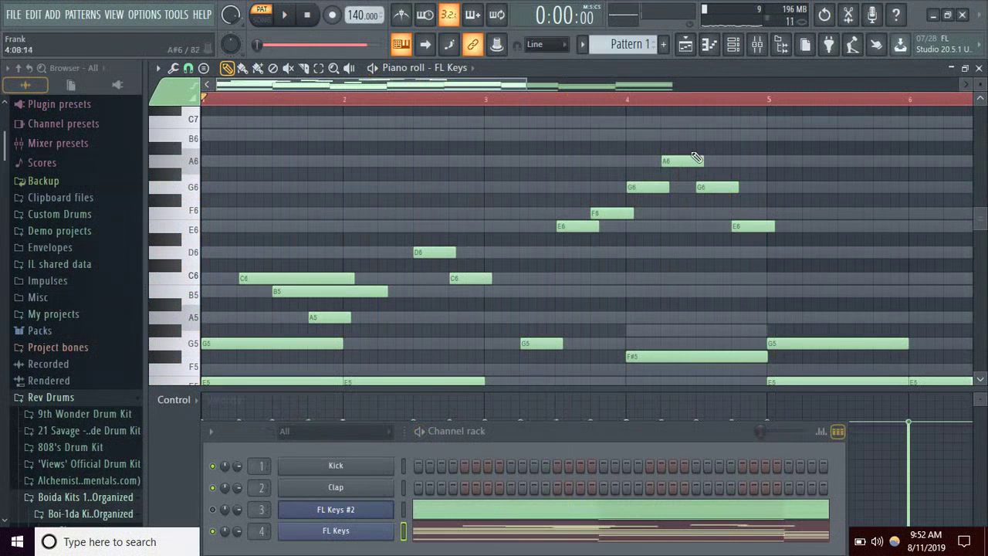
pyautogui.moveTo(691, 160); pyautogui.dragTo(677, 133)
pyautogui.press('space')
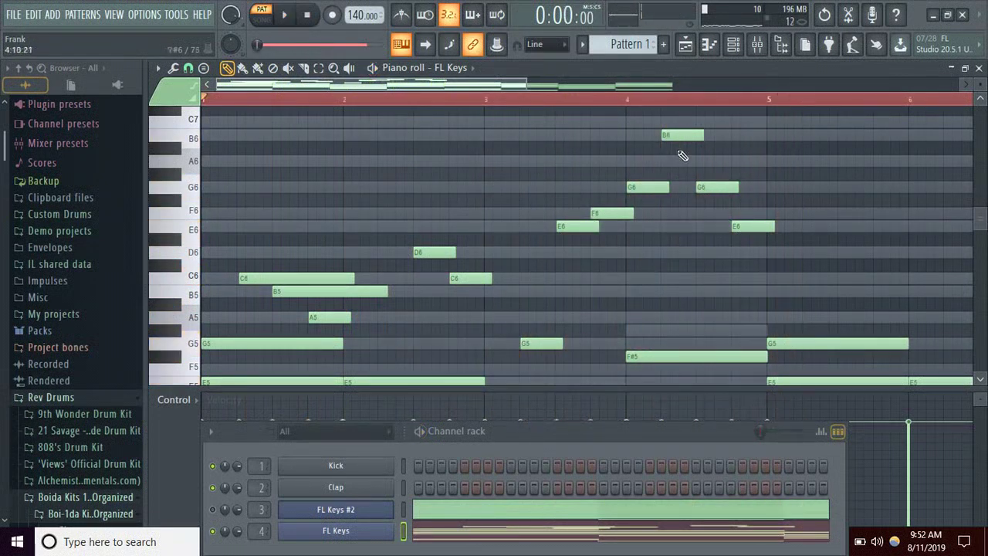
# Copy the bars 1–4 melody notes, except the G5 in bar 3, to start at bar 5, and play the pattern
pyautogui.moveTo(526, 80); pyautogui.dragTo(724, 81)
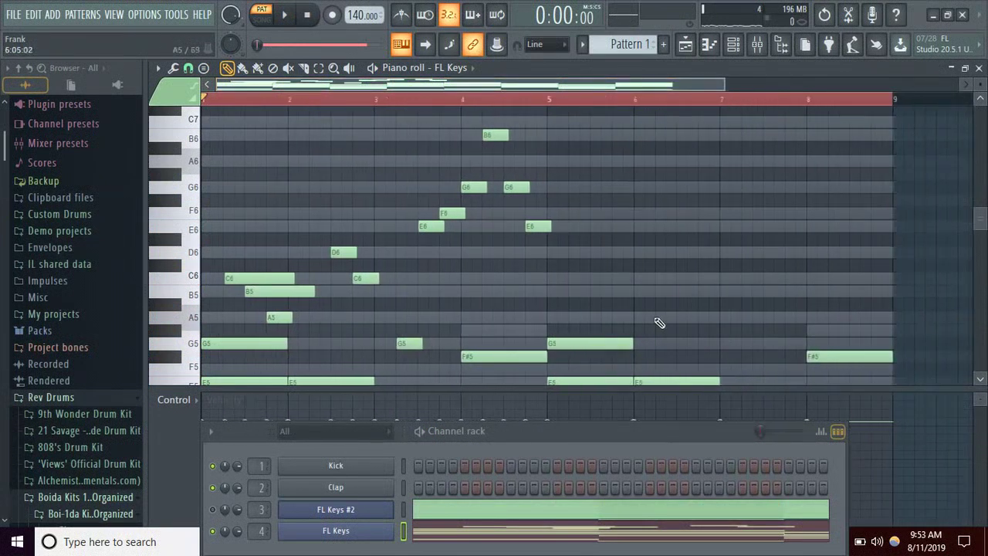
pyautogui.moveTo(629, 324); pyautogui.dragTo(250, 129)
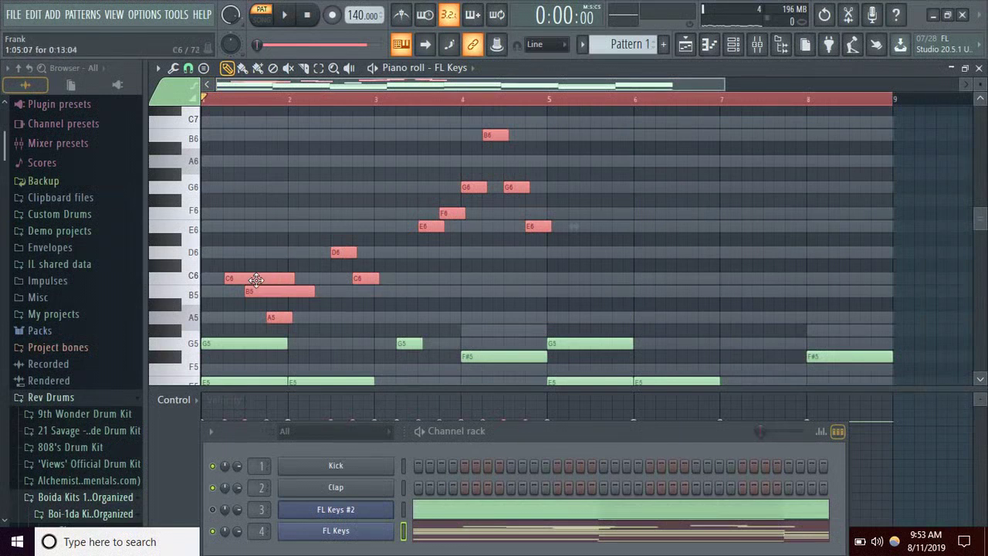
pyautogui.moveTo(399, 273); pyautogui.dragTo(564, 269)
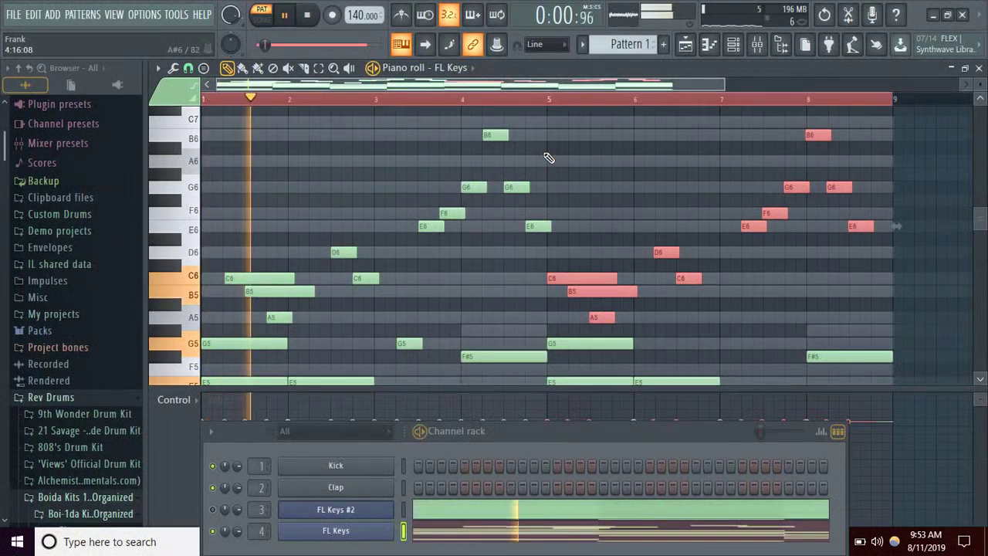
pyautogui.click(573, 236)
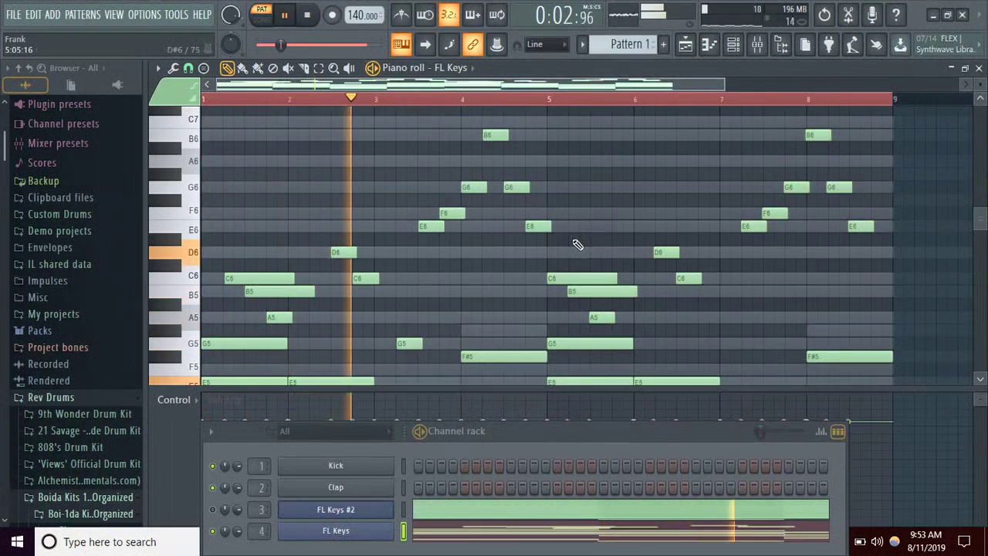
# Raise the long C6 at the start of bar 5 to D6, audition it, and delete the note
pyautogui.moveTo(578, 278); pyautogui.dragTo(578, 256)
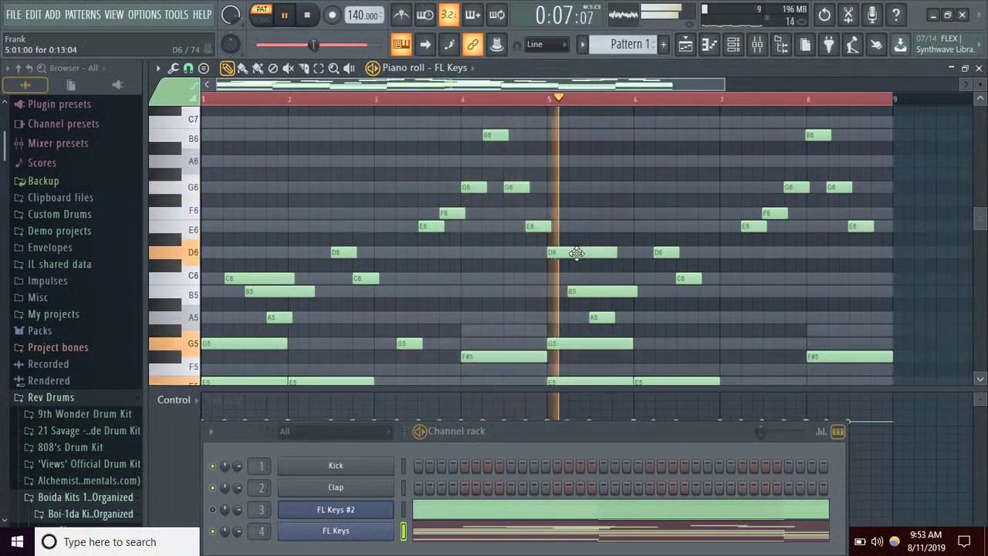
pyautogui.press('space')
pyautogui.rightClick(577, 255)
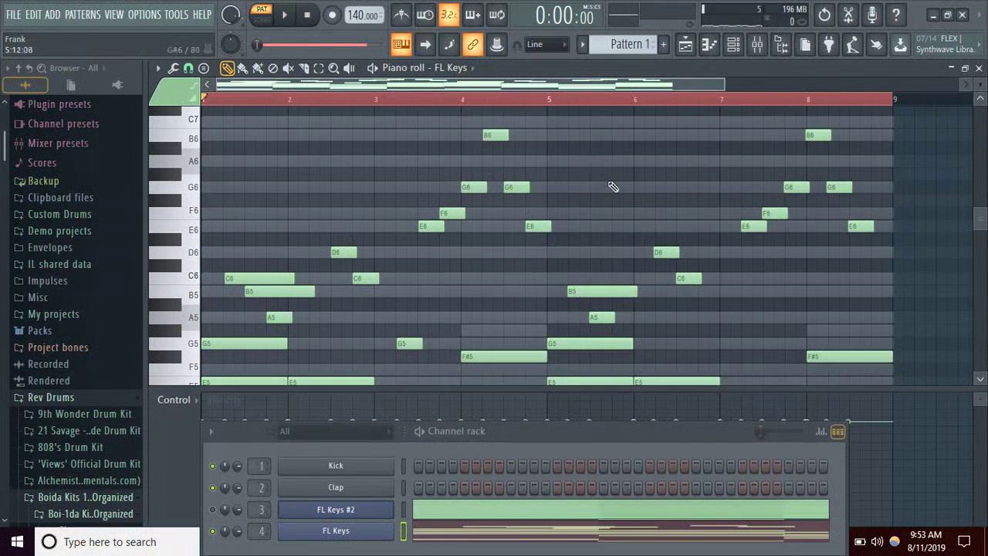
# Try a G6 on beat 4 of bar 5, remove it, and draw a D6 on the last beat of bar 8
pyautogui.moveTo(679, 188); pyautogui.dragTo(637, 199)
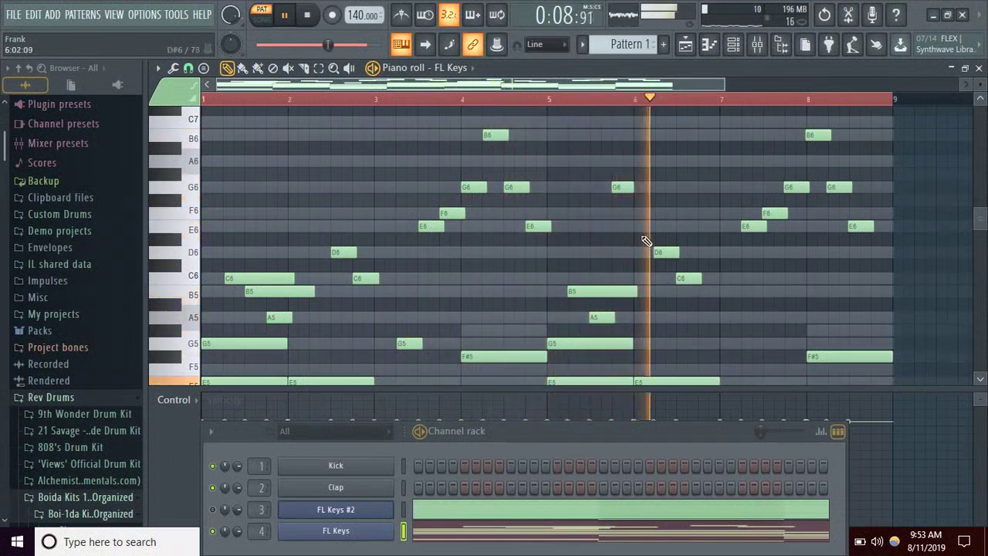
pyautogui.rightClick(618, 186)
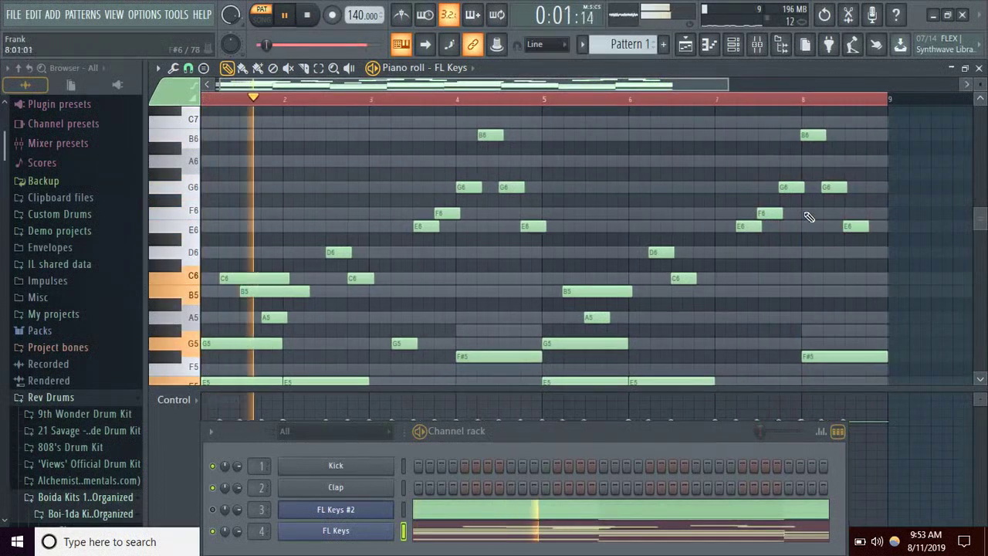
pyautogui.click(866, 254)
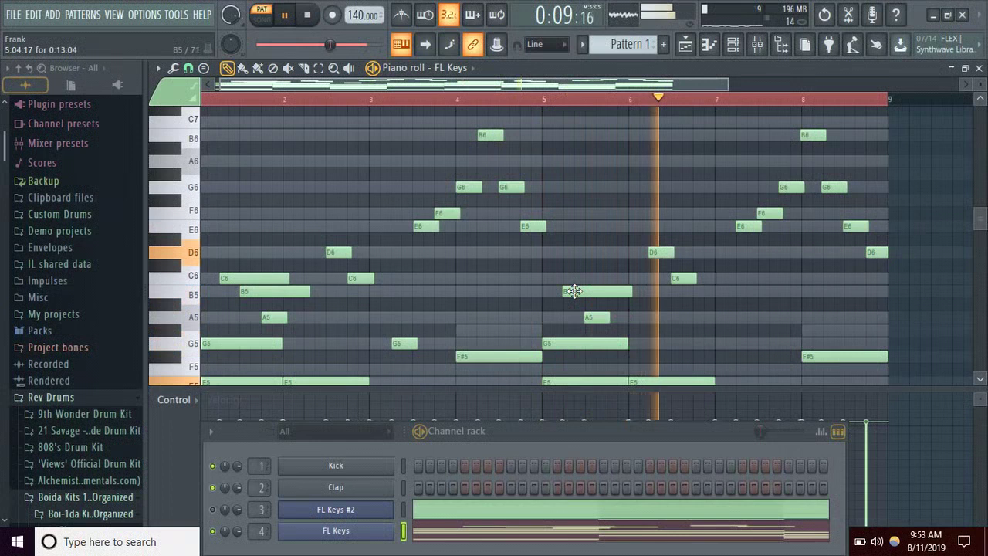
# Move bar 5's B5 to F6 on beat 3 and its A5 to E6 on beat 4, and play from bar 5
pyautogui.moveTo(595, 288); pyautogui.dragTo(592, 210)
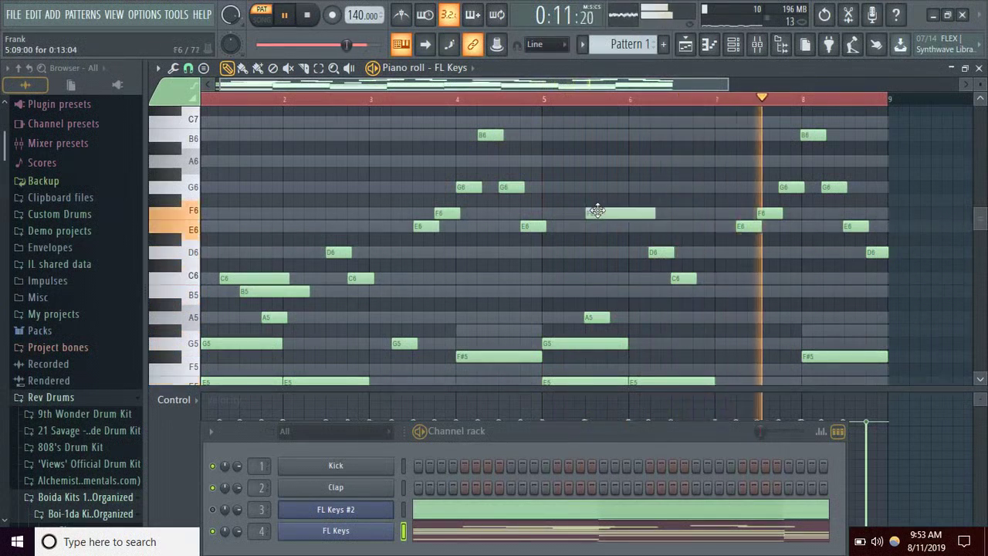
pyautogui.moveTo(590, 317); pyautogui.dragTo(610, 291)
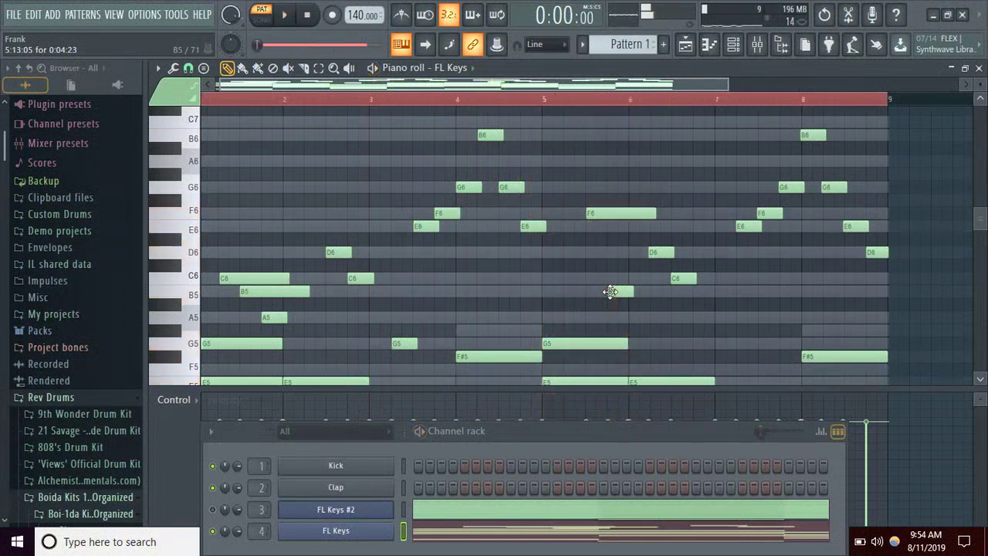
pyautogui.click(625, 292)
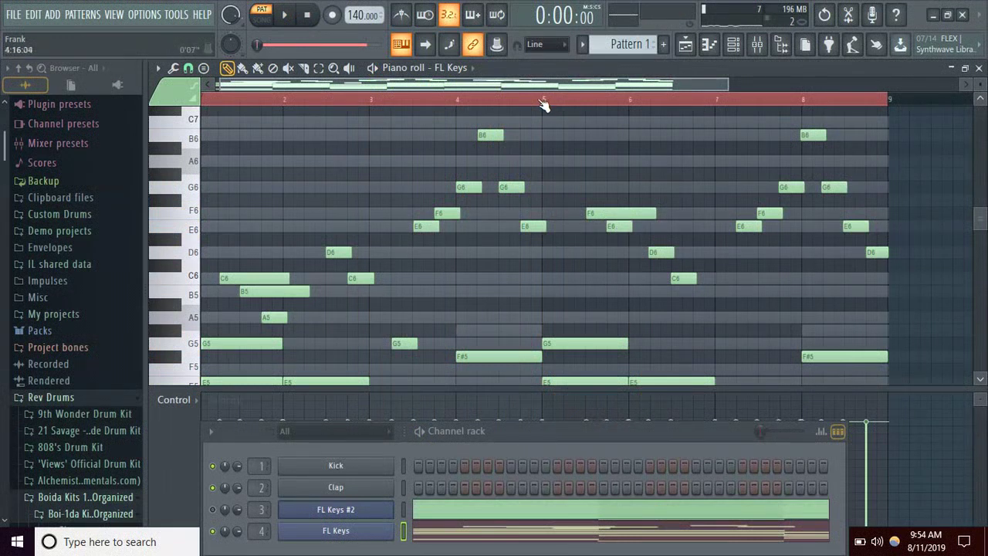
pyautogui.press('space')
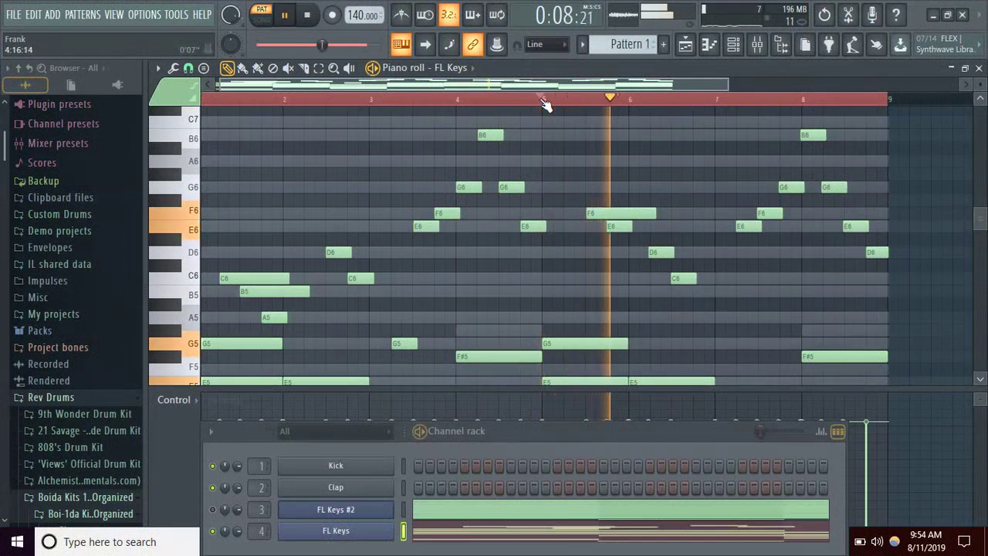
pyautogui.press('space')
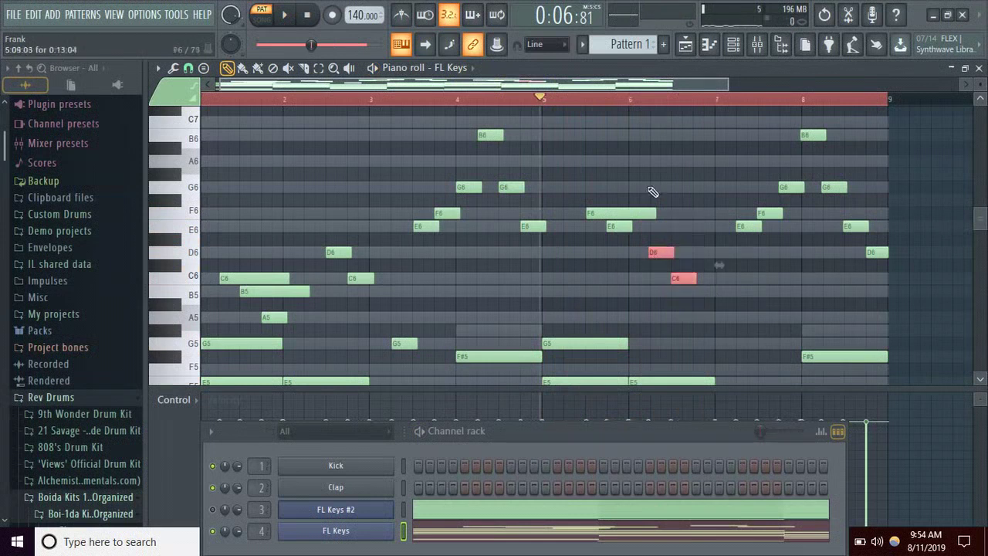
# Draw a G6 on beat 1 of bar 6, lengthen that bar's C6 into bar 7, and audition the phrase
pyautogui.press('space')
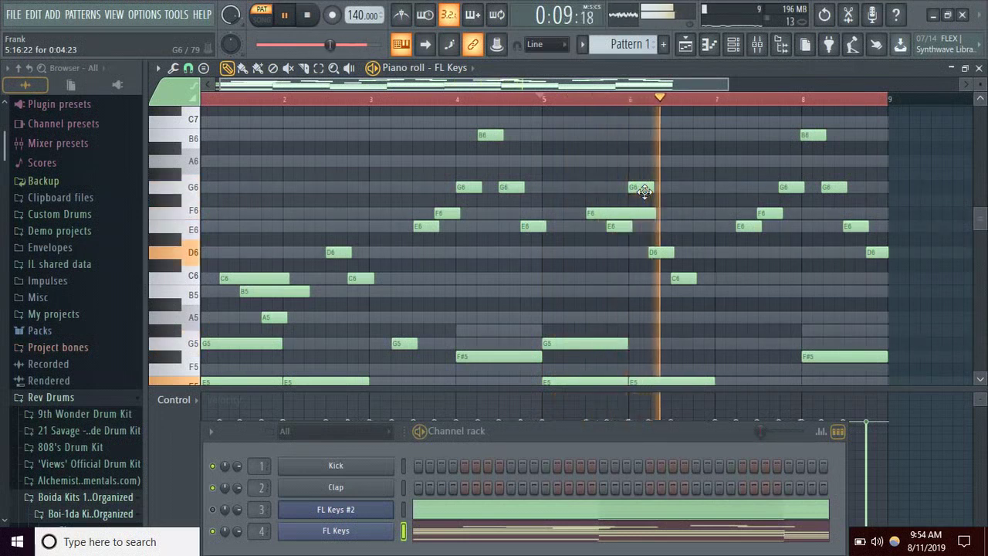
pyautogui.press('space')
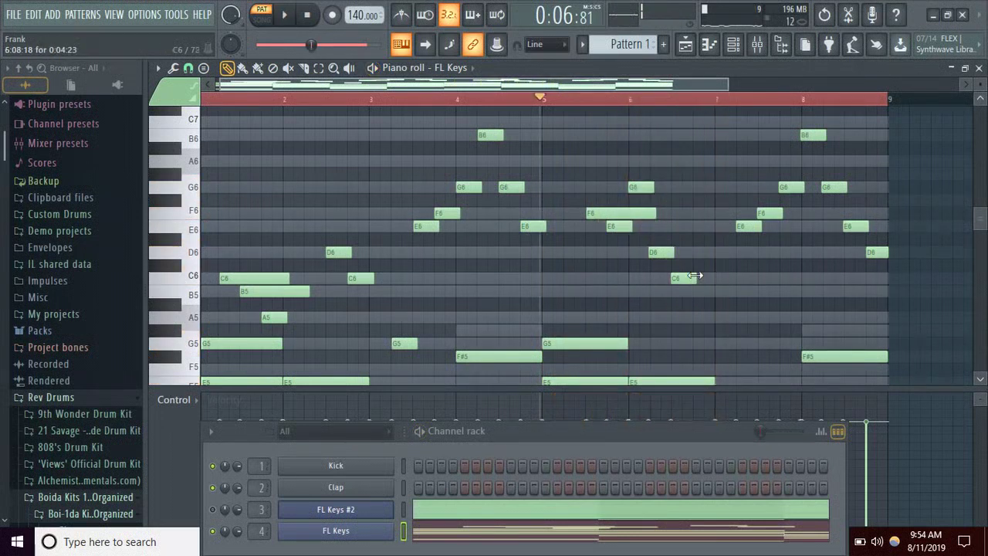
pyautogui.moveTo(694, 276); pyautogui.dragTo(730, 280)
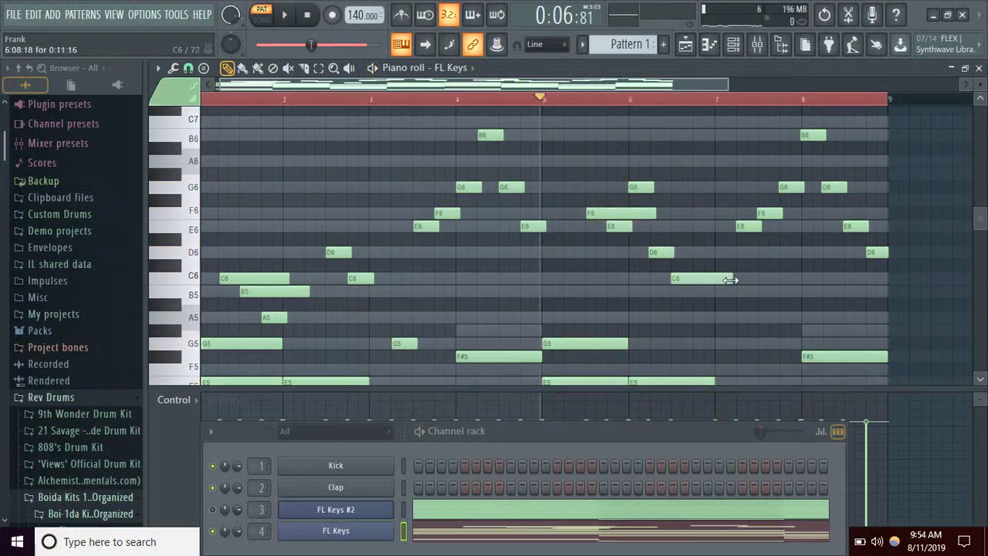
pyautogui.press('space')
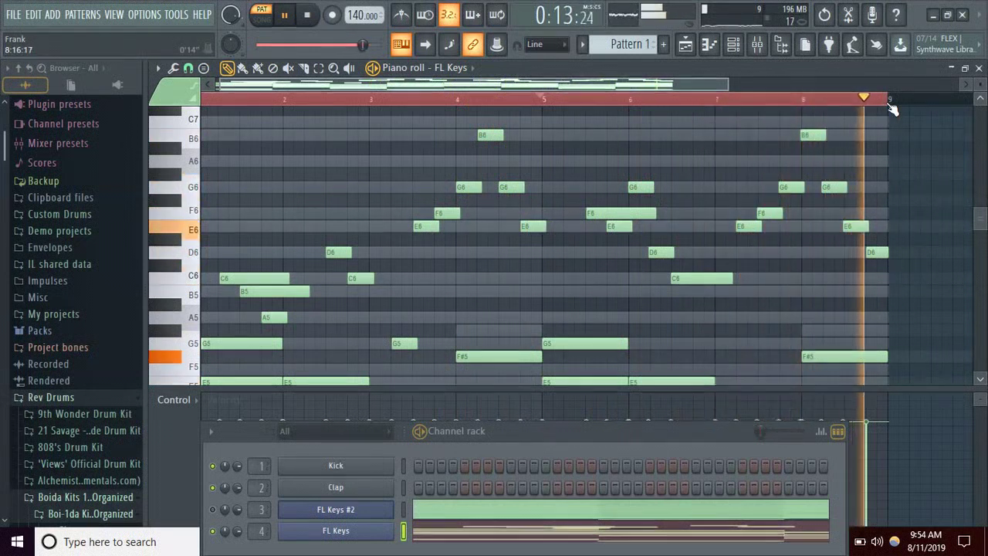
pyautogui.press('space')
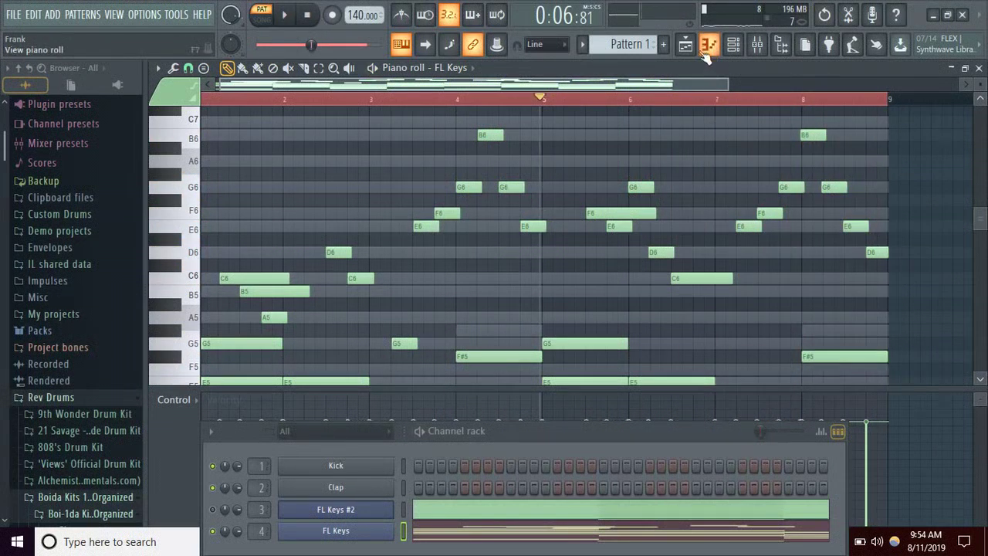
# Play the arrangement in the Playlist and fill bars 1–8 of Track 1 with two consecutive Pattern 1 clips
pyautogui.click(685, 46)
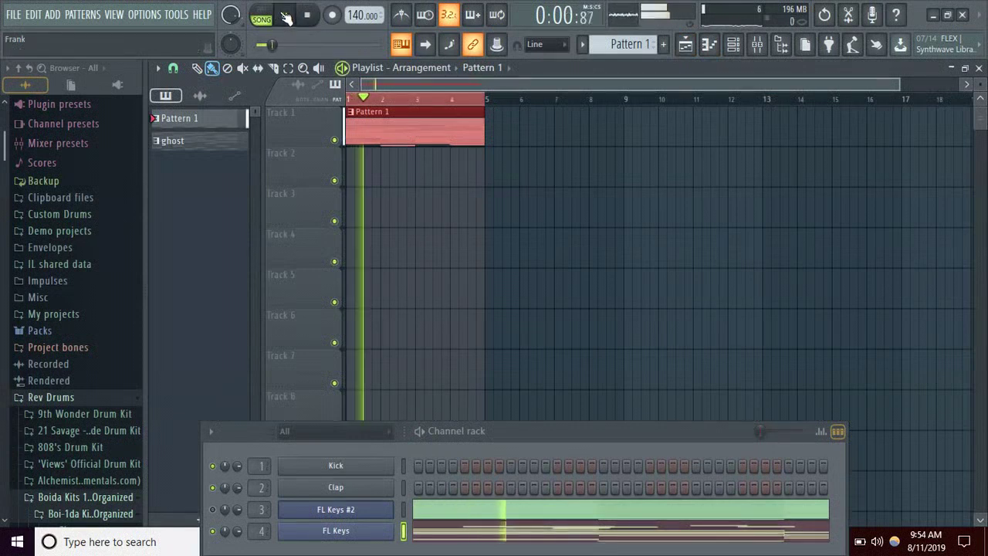
pyautogui.click(311, 15)
pyautogui.moveTo(376, 122); pyautogui.dragTo(623, 125)
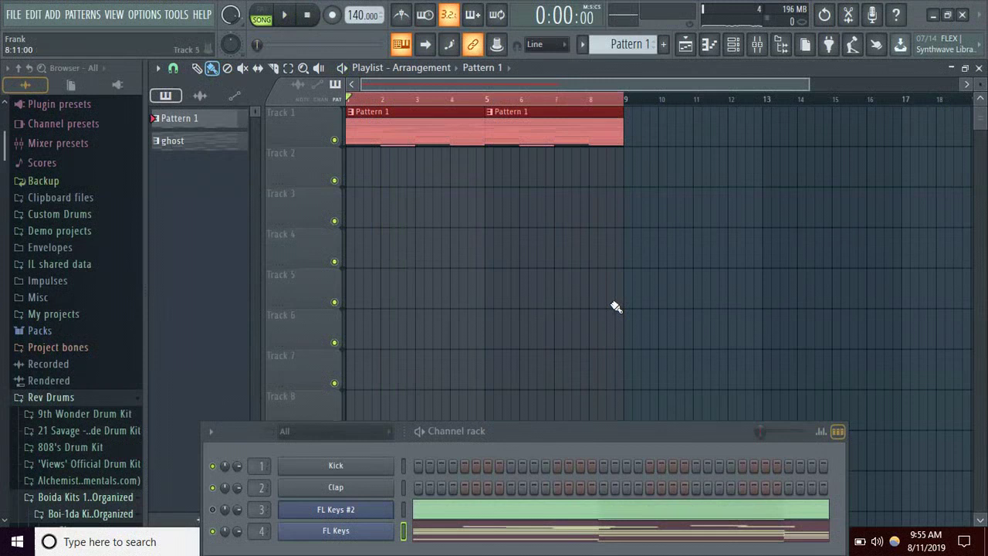
# Reopen the FL Keys piano roll and select the melody notes from B5 upward across bars 1–8
pyautogui.moveTo(558, 430); pyautogui.dragTo(566, 271)
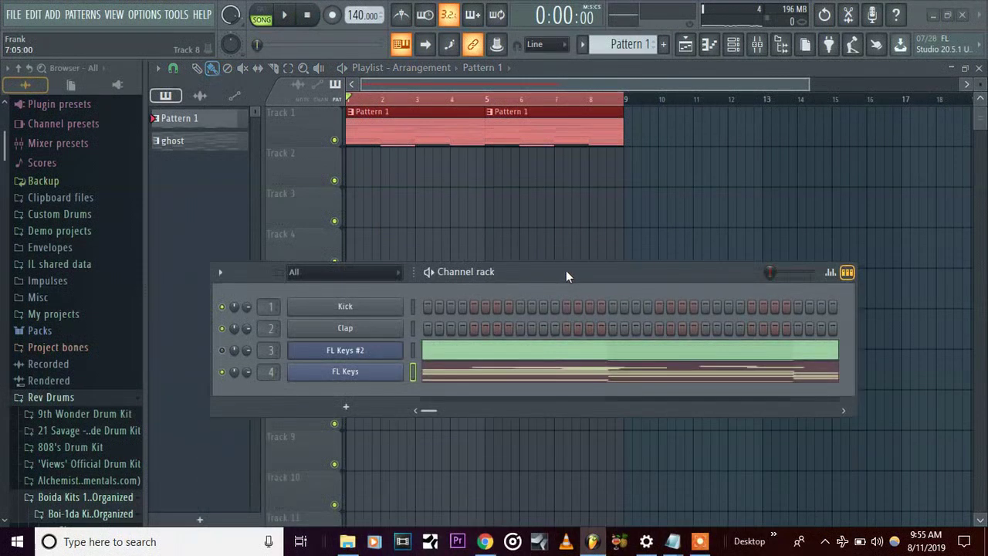
pyautogui.click(478, 382)
pyautogui.moveTo(527, 271); pyautogui.dragTo(554, 464)
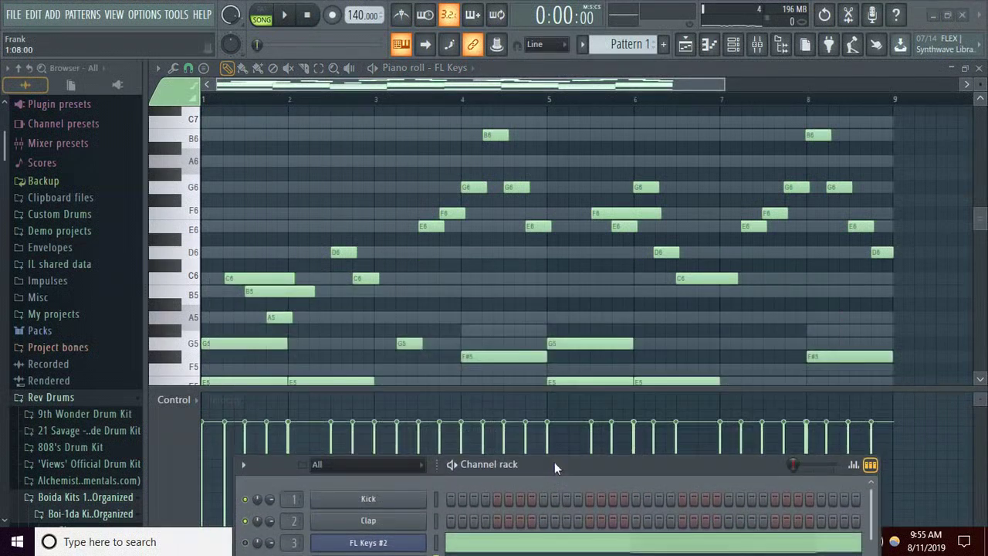
pyautogui.moveTo(984, 220)
pyautogui.mouseDown()
pyautogui.moveTo(981, 299)
pyautogui.moveTo(977, 215)
pyautogui.moveTo(977, 230)
pyautogui.mouseUp()
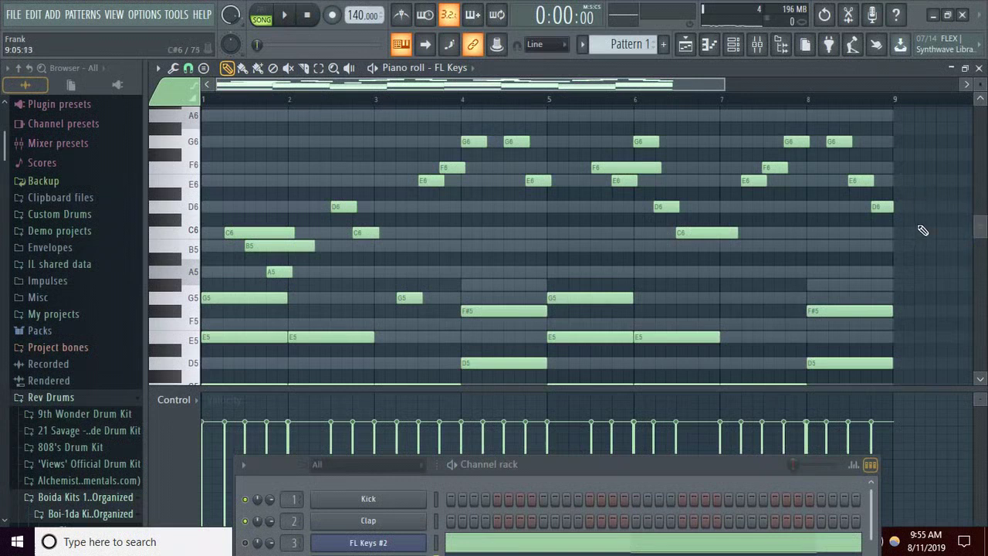
pyautogui.moveTo(916, 250); pyautogui.dragTo(205, 142)
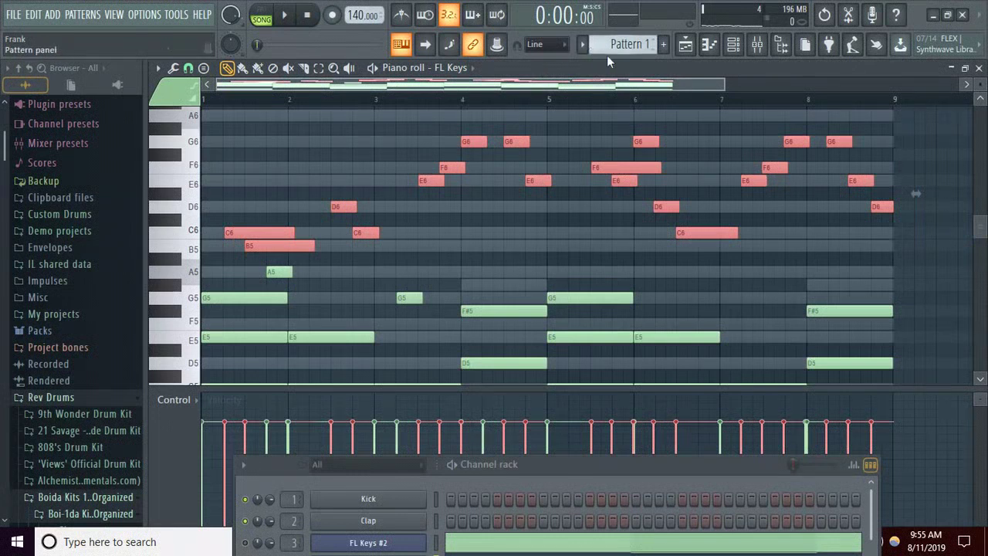
# Switch to the ghost pattern and delete all of its FL Keys notes
pyautogui.click(736, 48)
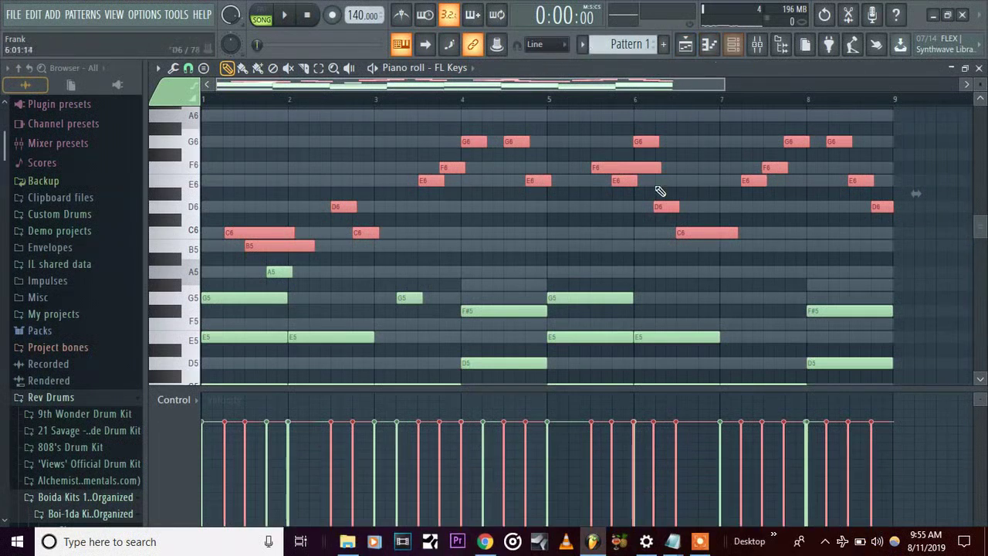
pyautogui.click(734, 46)
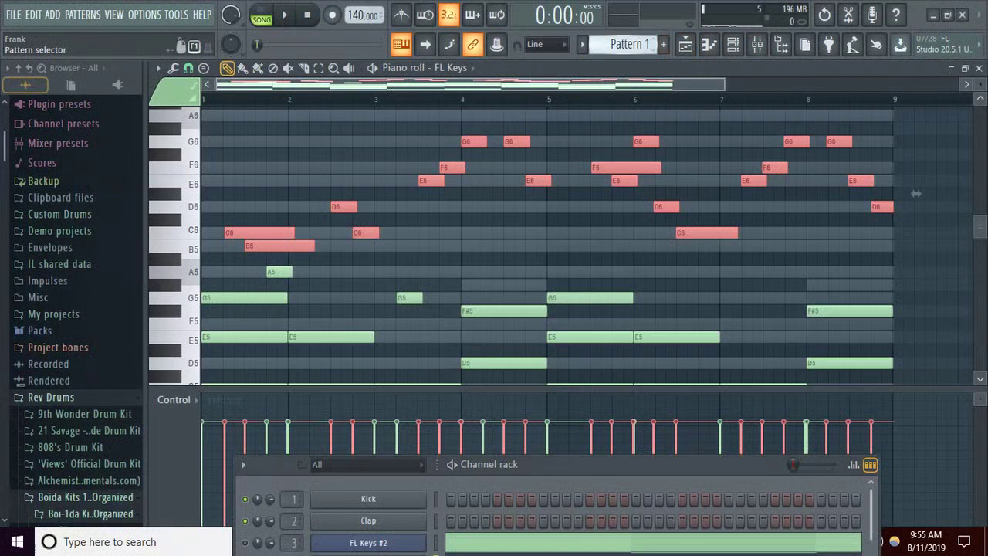
pyautogui.scroll(-1, 629, 44)
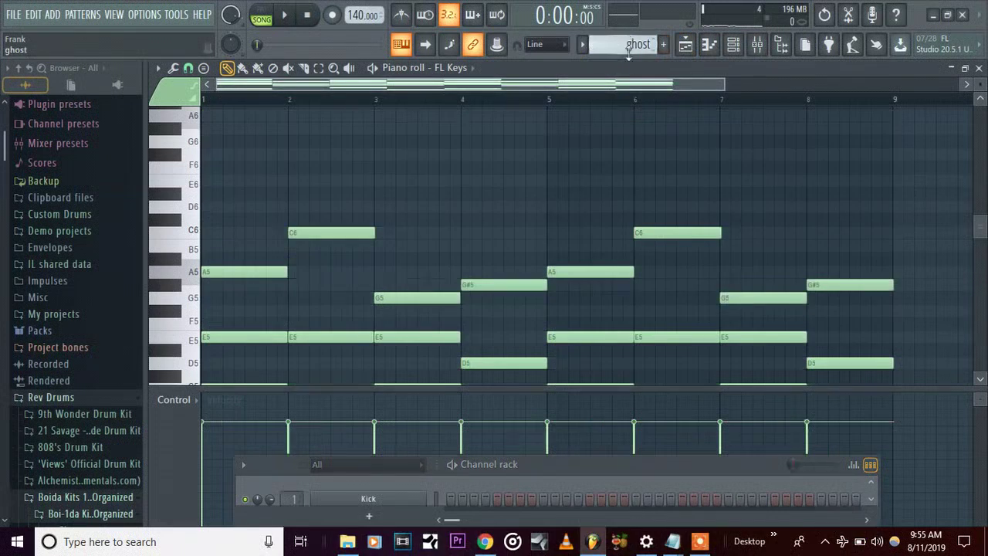
pyautogui.scroll(-4, 637, 185)
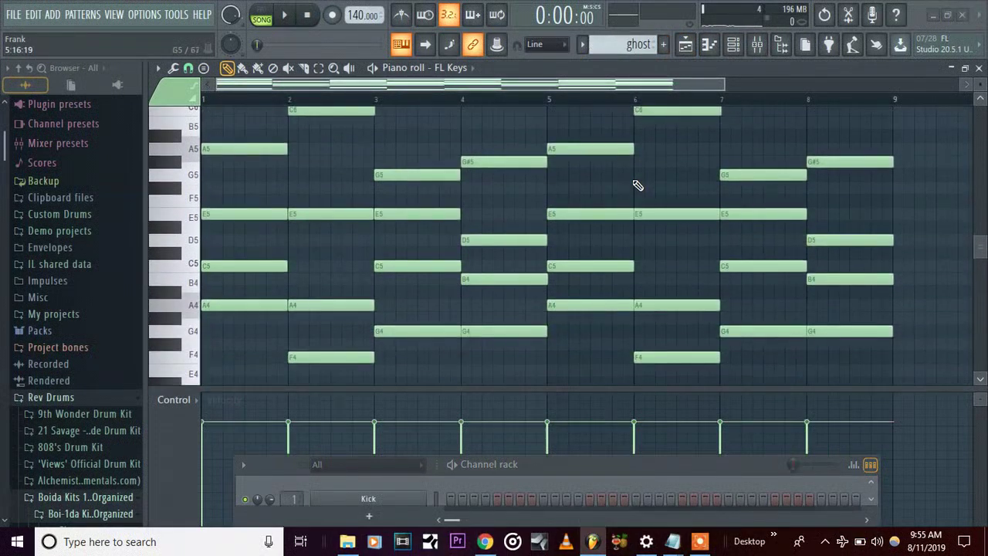
pyautogui.hotkey('ctrl', 'a')
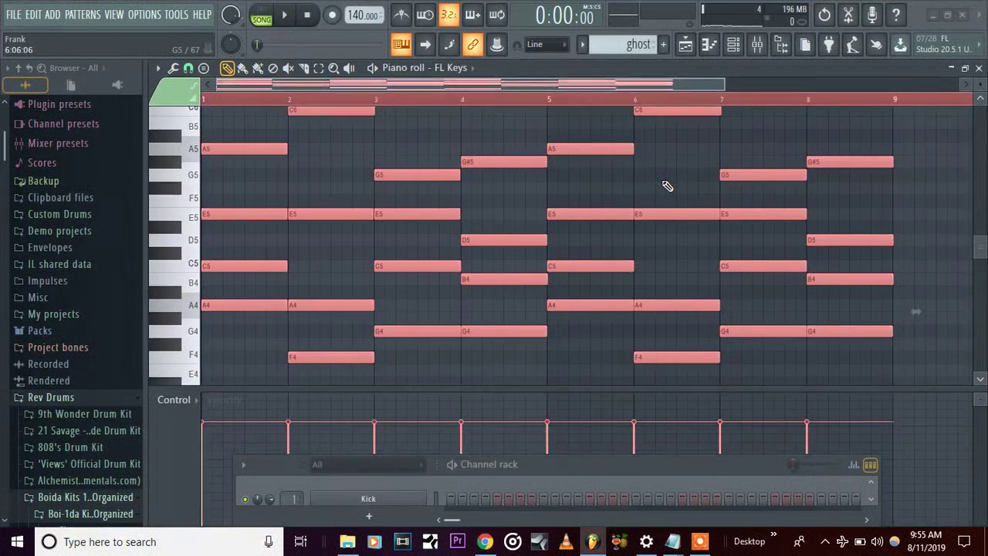
pyautogui.press('Delete')
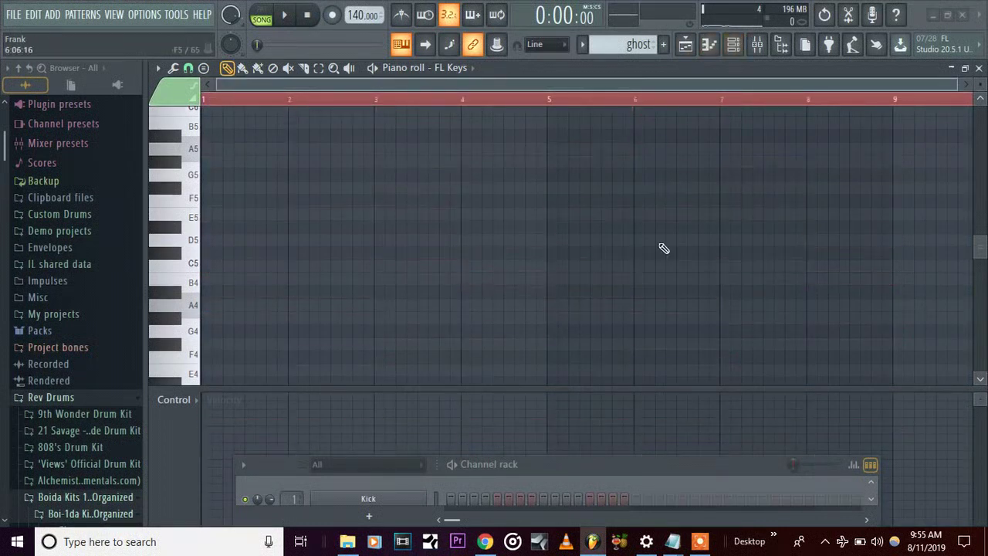
# Bring the Channel rack into view, switch playback to pattern mode, and unmute the FL Keys #2 channel
pyautogui.moveTo(593, 461); pyautogui.dragTo(601, 223)
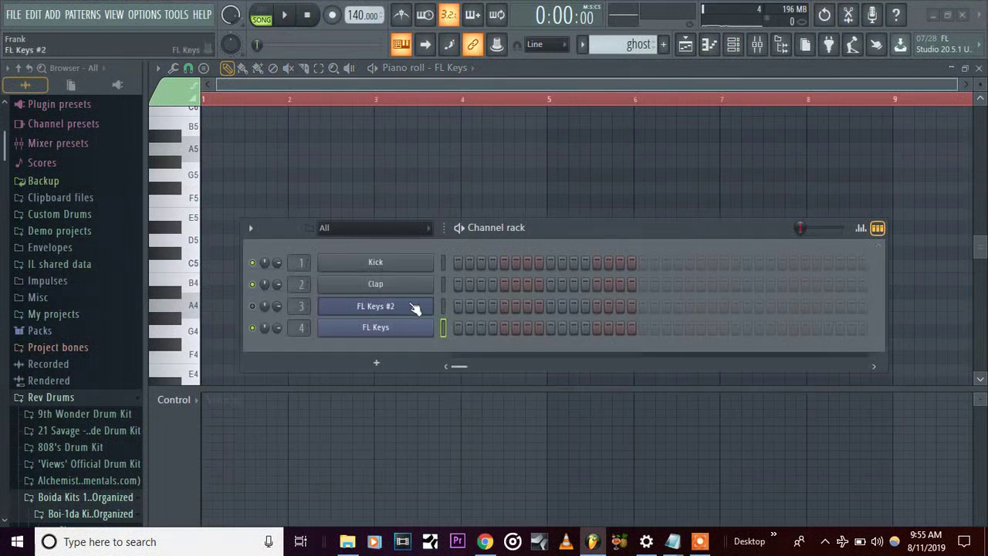
pyautogui.rightClick(378, 305)
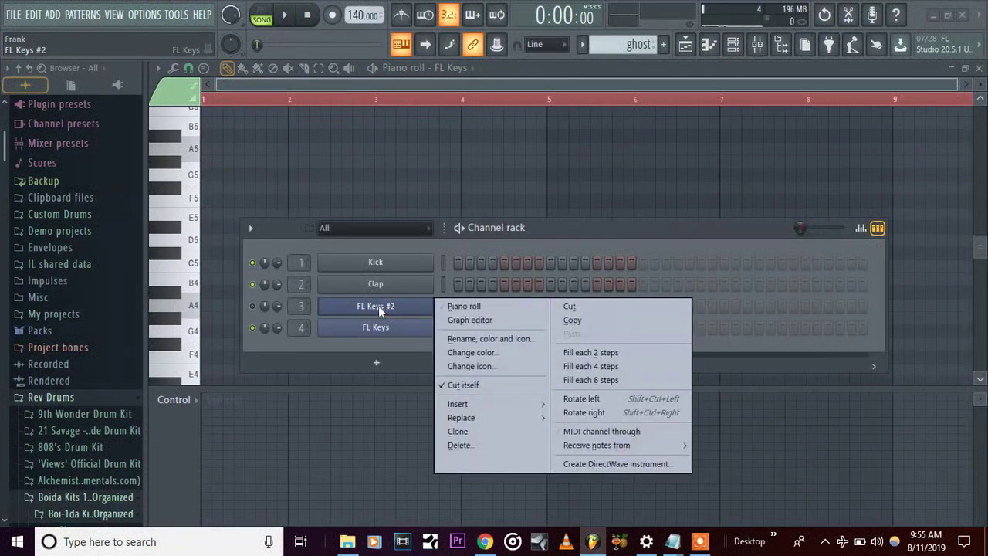
pyautogui.click(253, 307)
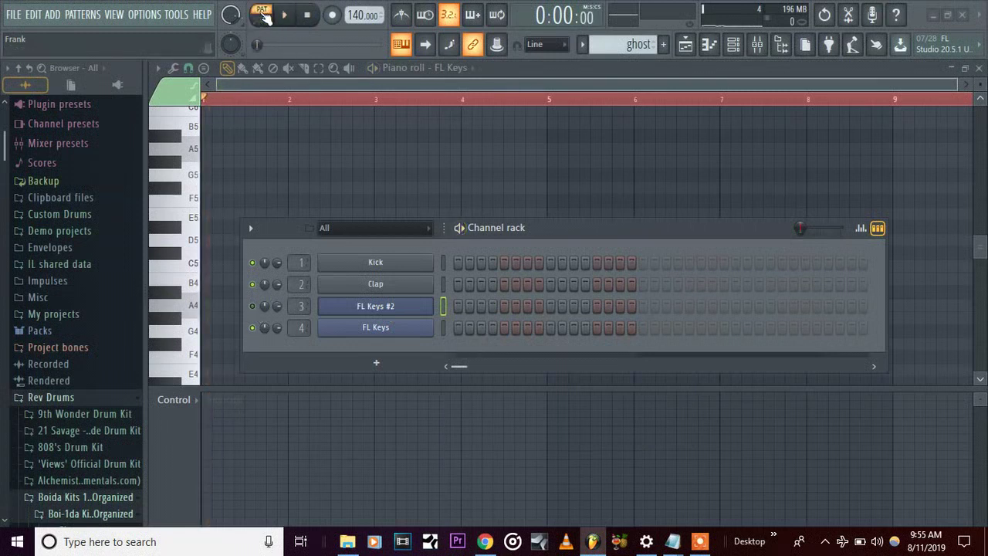
pyautogui.rightClick(369, 306)
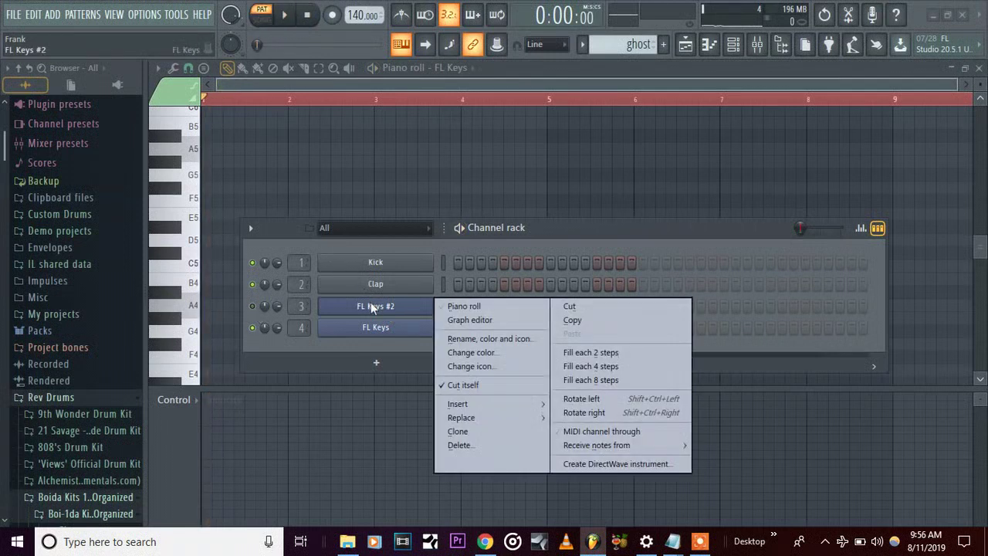
pyautogui.click(253, 307)
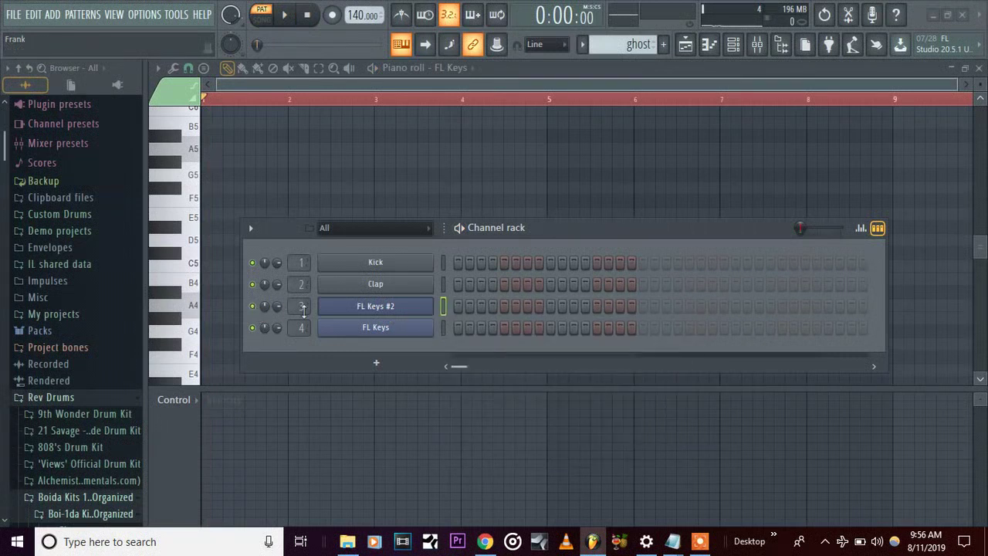
# Open the FL Keys #2 piano roll in the ghost pattern and audition its D5 key
pyautogui.rightClick(390, 306)
pyautogui.click(459, 307)
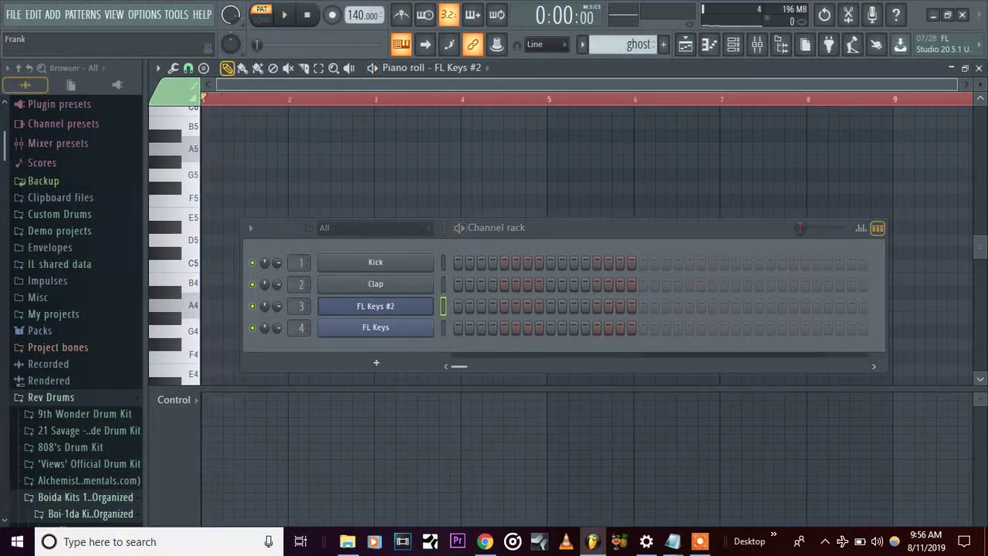
pyautogui.rightClick(371, 308)
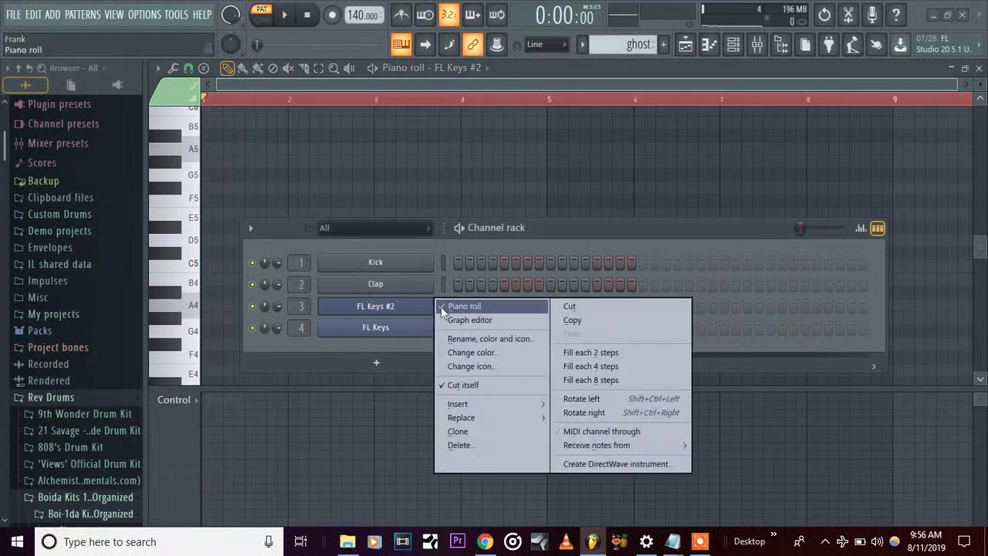
pyautogui.click(172, 241)
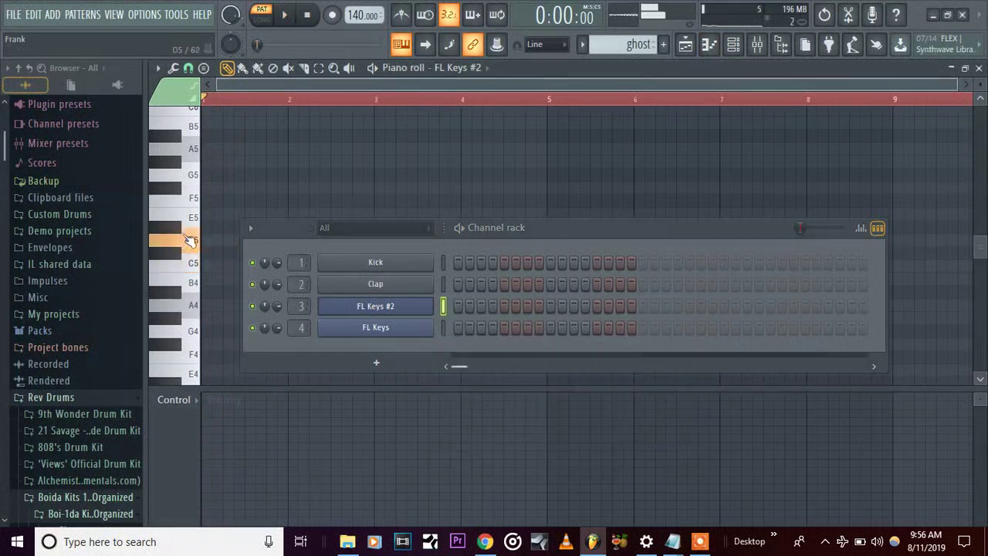
# Replace the FL Keys #2 channel's instrument with Serum from the full generator plugin list
pyautogui.moveTo(205, 189); pyautogui.dragTo(190, 216)
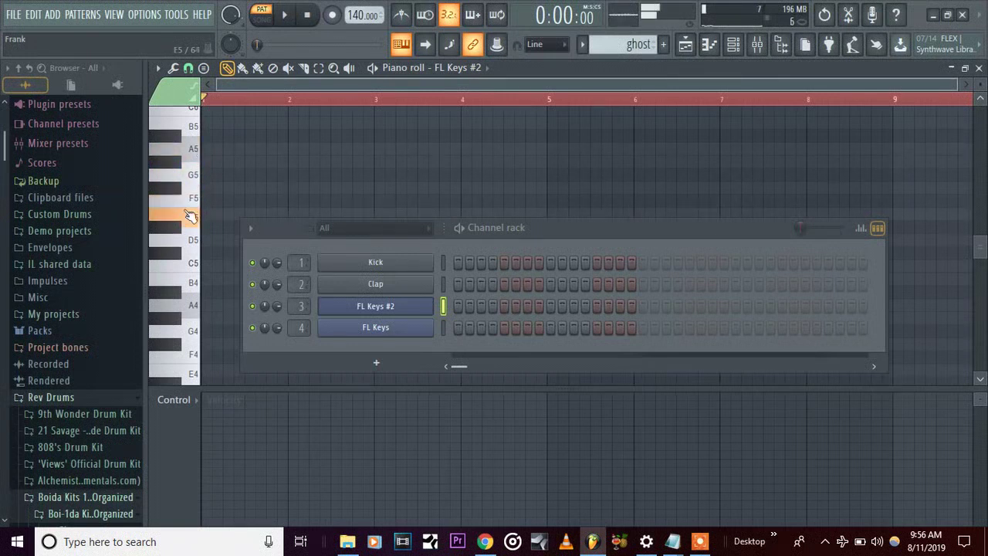
pyautogui.rightClick(363, 306)
pyautogui.moveTo(507, 419)
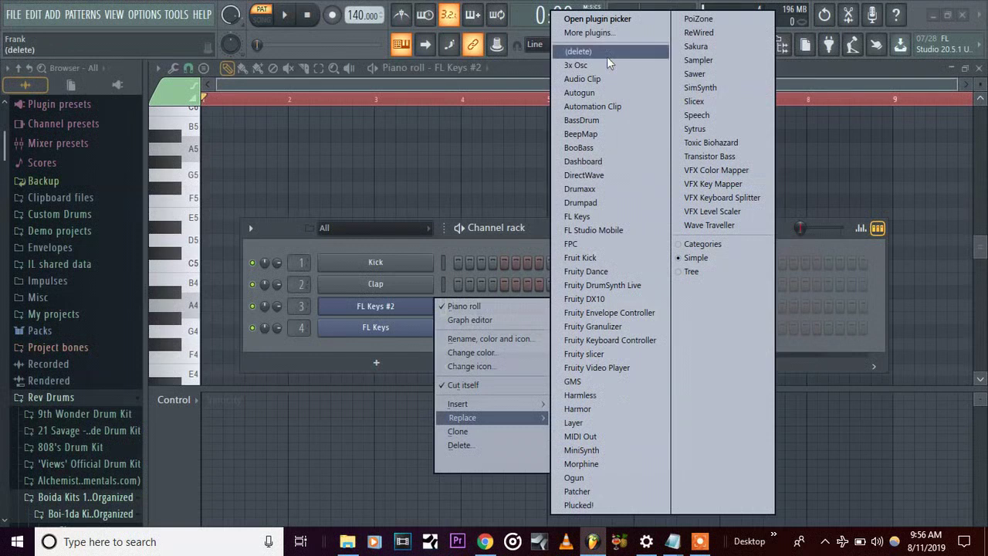
pyautogui.click(600, 33)
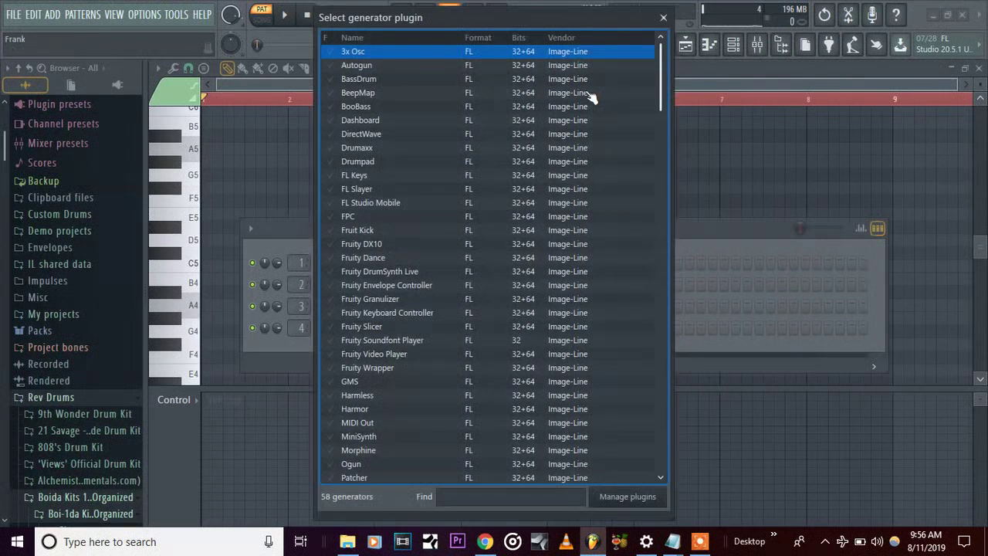
pyautogui.moveTo(655, 62); pyautogui.dragTo(645, 434)
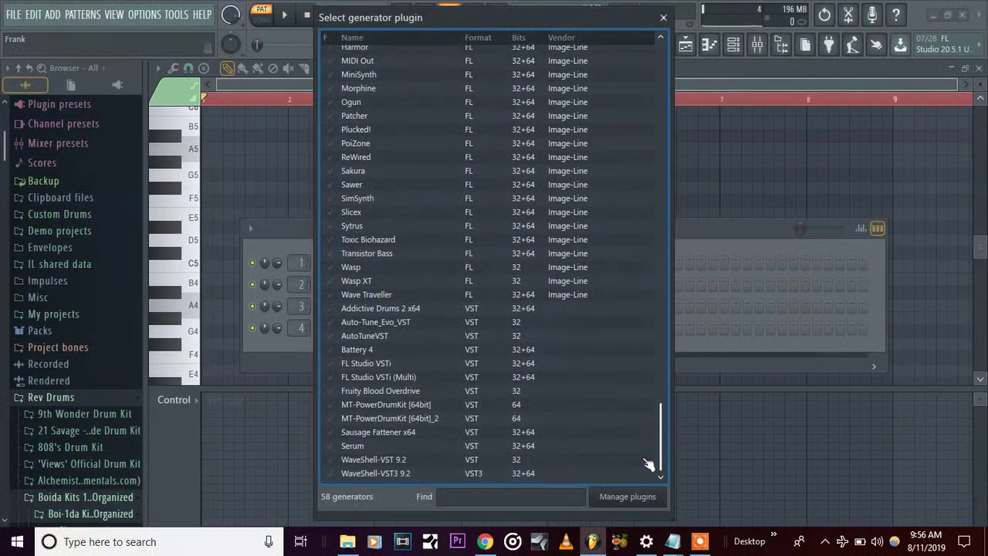
pyautogui.doubleClick(421, 454)
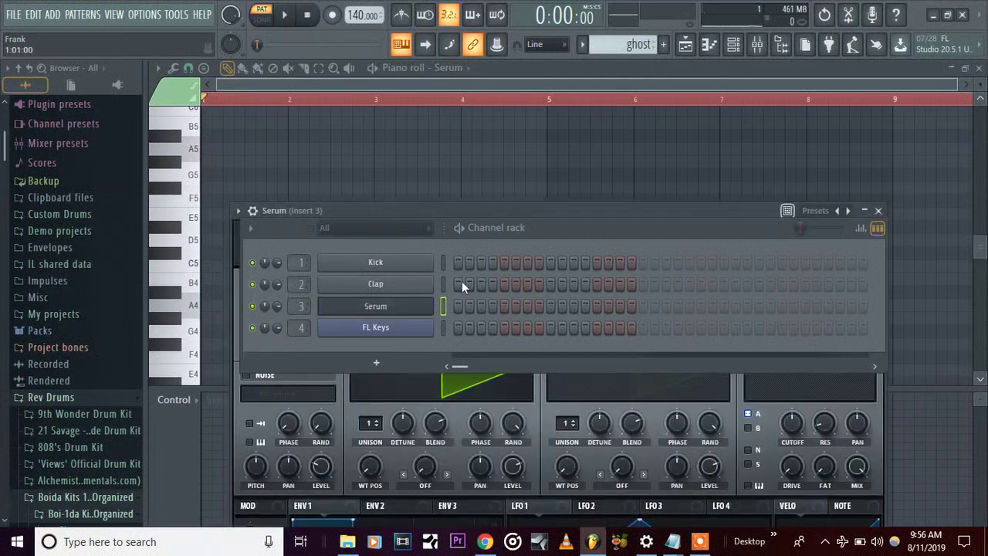
# Load the PD Sad [KG] preset from Serum's Pads category and briefly start and stop playback
pyautogui.moveTo(590, 211); pyautogui.dragTo(558, 91)
pyautogui.click(560, 108)
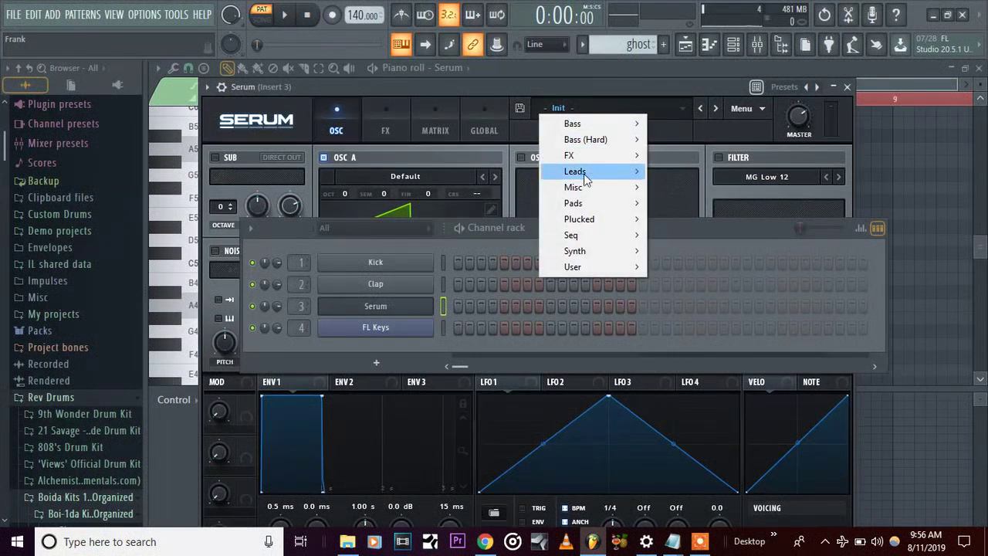
pyautogui.moveTo(620, 205)
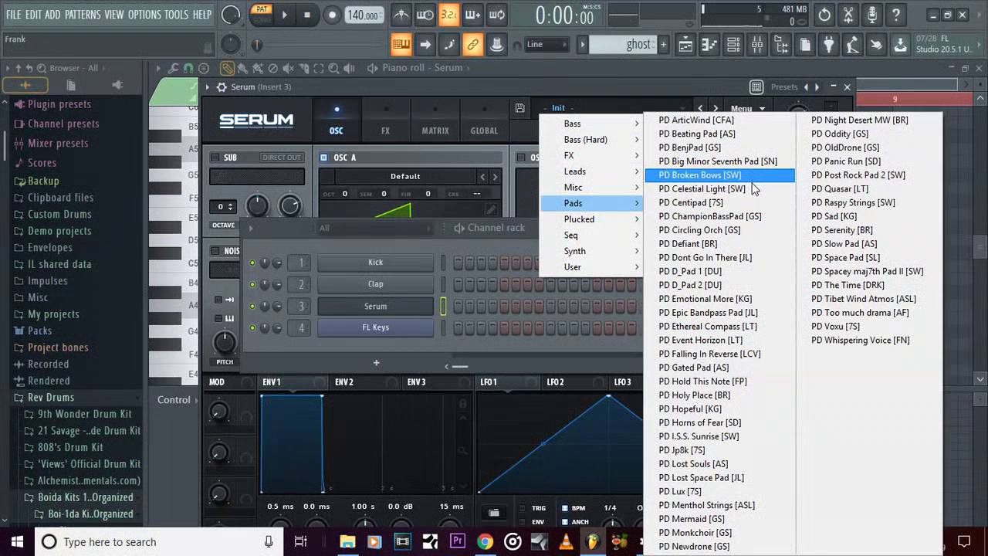
pyautogui.click(826, 217)
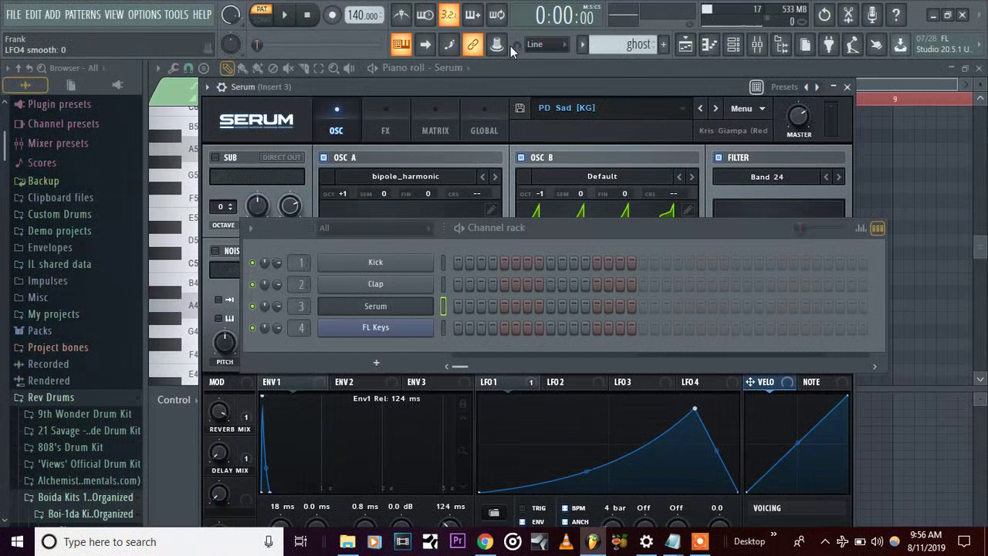
pyautogui.click(287, 16)
pyautogui.click(307, 15)
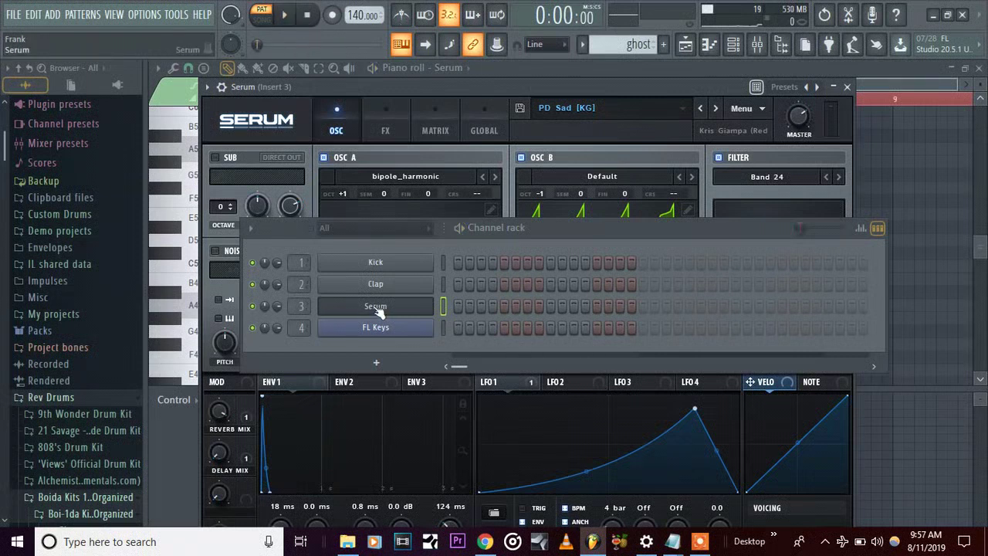
# Paste the copied notes into Serum's piano roll in the ghost pattern, play them, and move the Channel rack clear of the notes
pyautogui.click(545, 65)
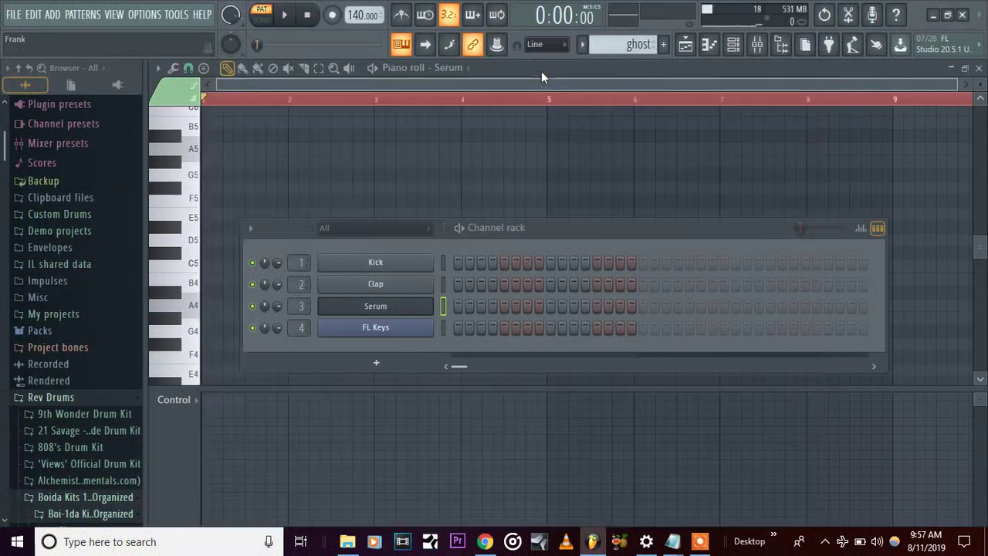
pyautogui.hotkey('ctrl', 'v')
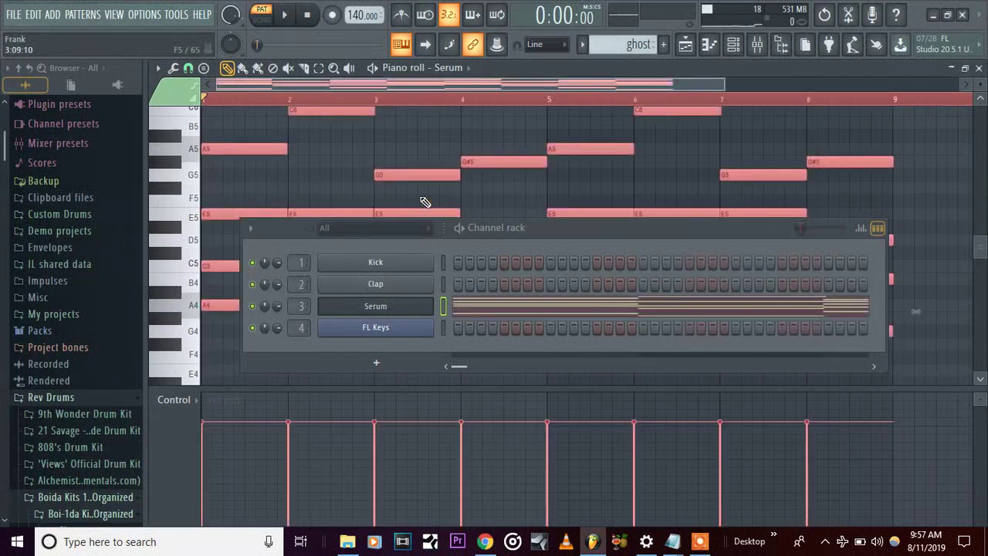
pyautogui.press('space')
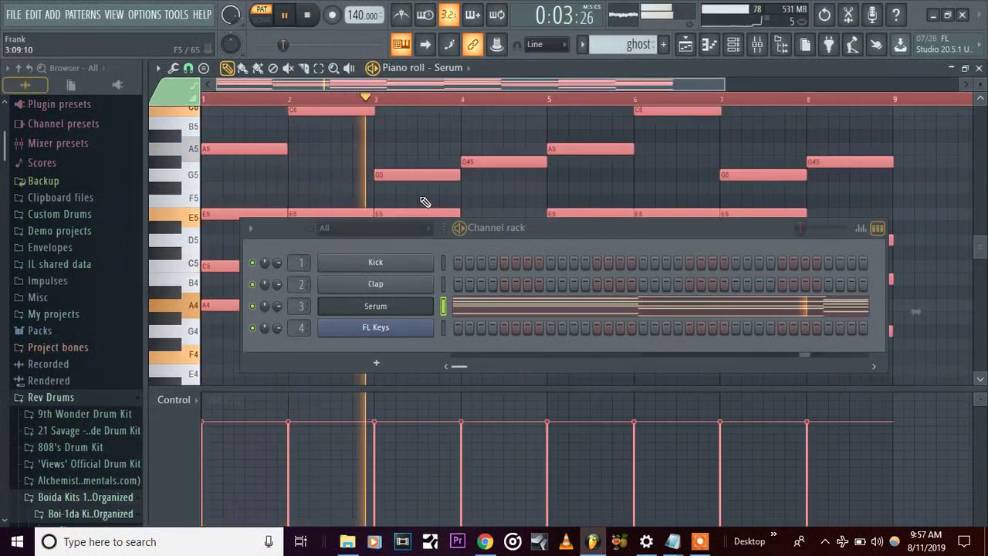
pyautogui.moveTo(554, 229); pyautogui.dragTo(523, 453)
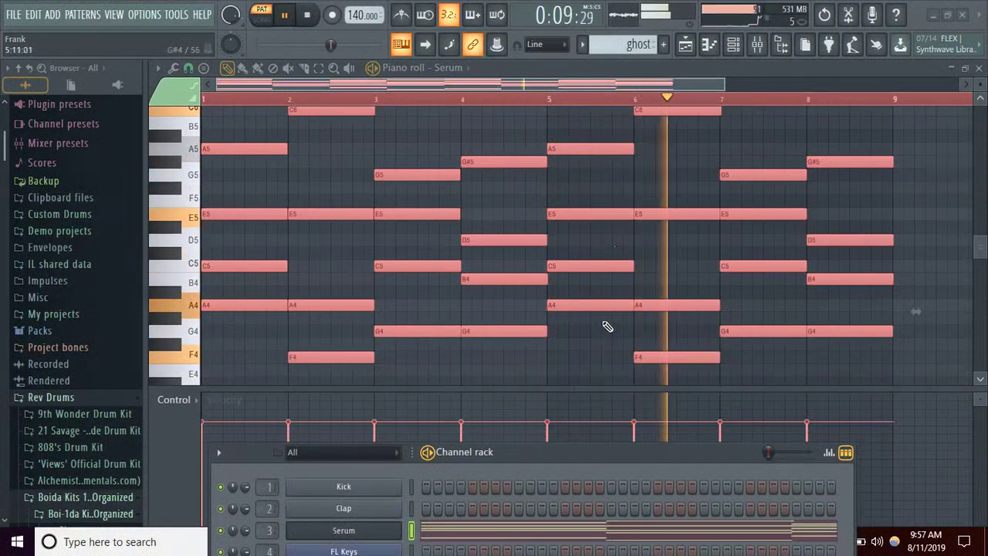
# Stop playback and place the ghost pattern on Track 2 of the Playlist, starting at bar 1
pyautogui.press('F5')
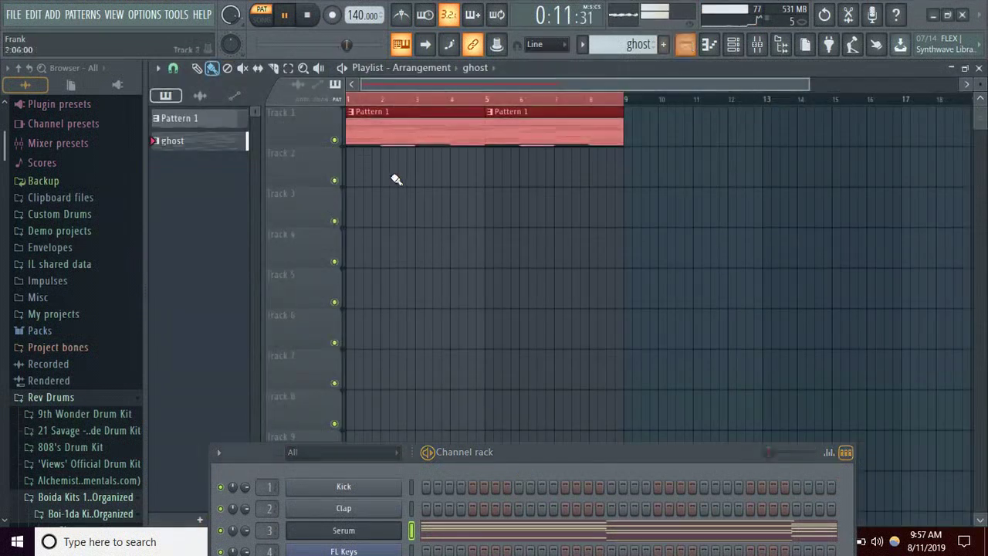
pyautogui.press('space')
pyautogui.click(367, 172)
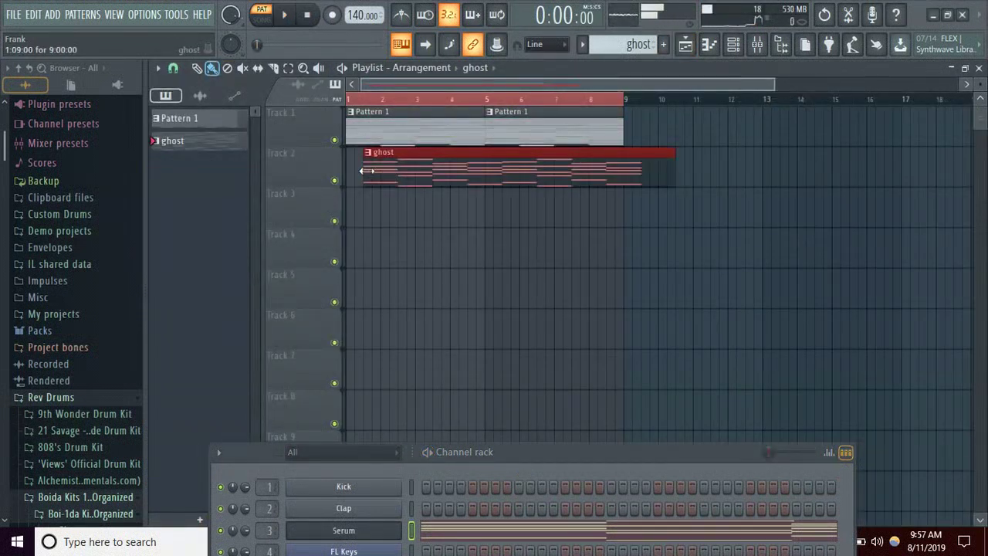
pyautogui.moveTo(384, 171); pyautogui.dragTo(367, 171)
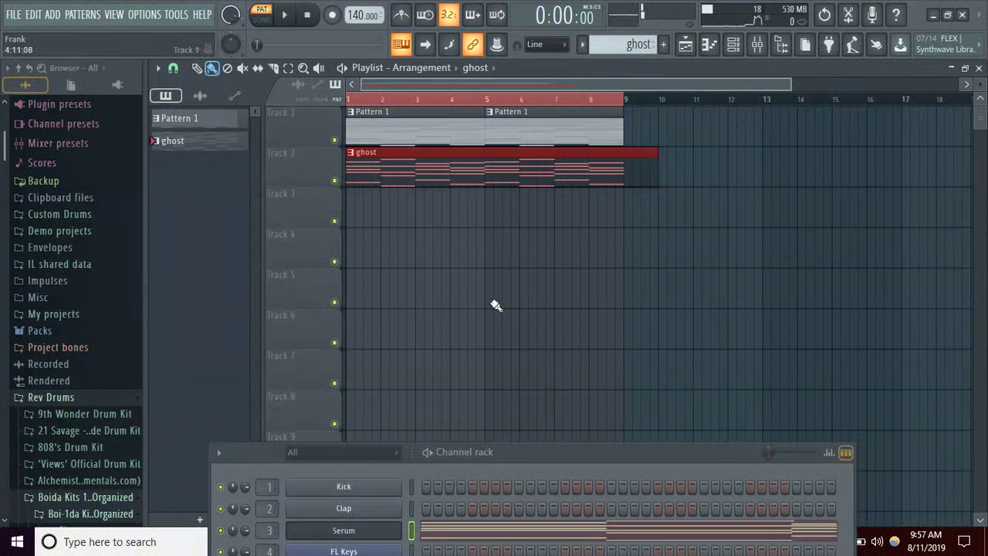
# Switch to Pattern 1 and delete all notes from its Serum piano roll
pyautogui.scroll(1, 627, 44)
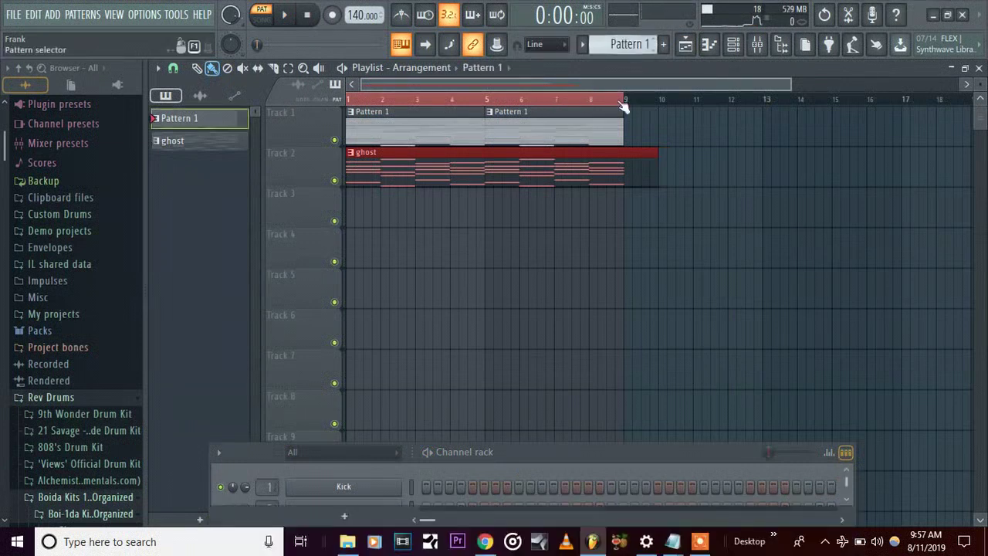
pyautogui.moveTo(577, 461); pyautogui.dragTo(550, 222)
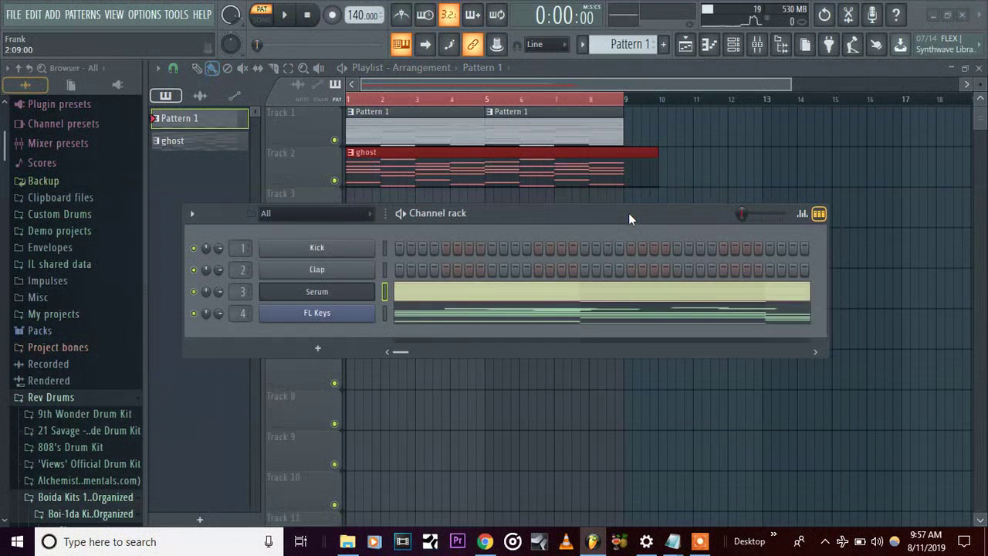
pyautogui.click(544, 299)
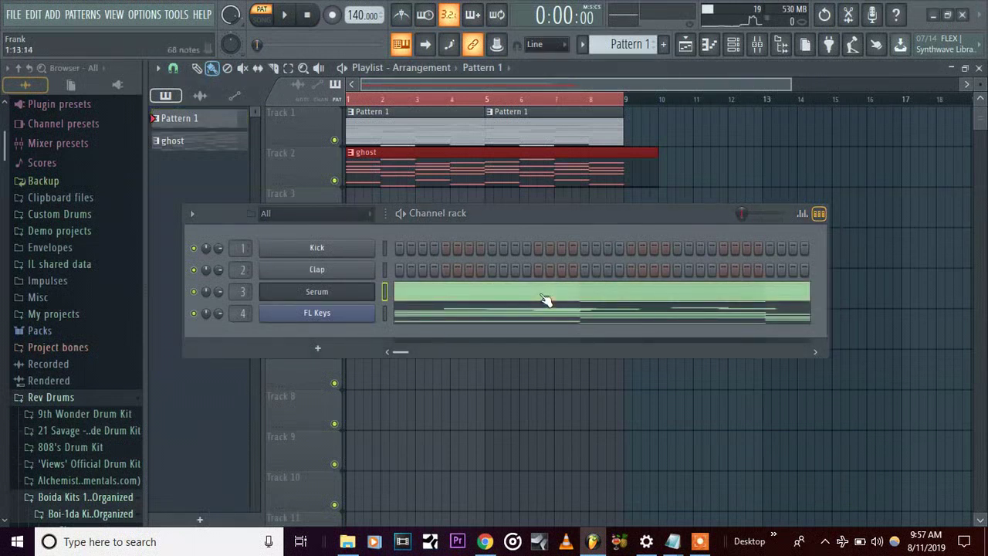
pyautogui.moveTo(543, 212); pyautogui.dragTo(605, 456)
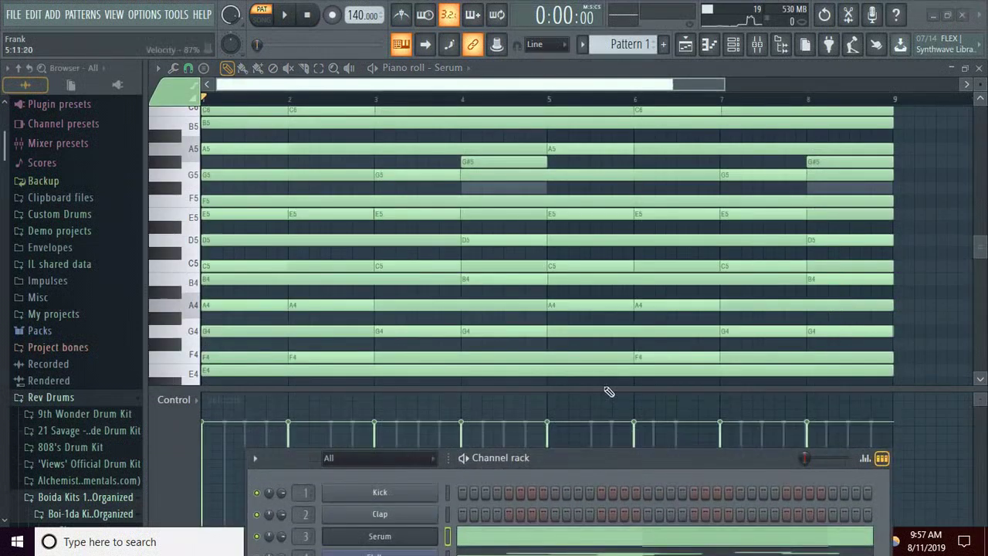
pyautogui.click(589, 320)
pyautogui.hotkey('ctrl', 'a')
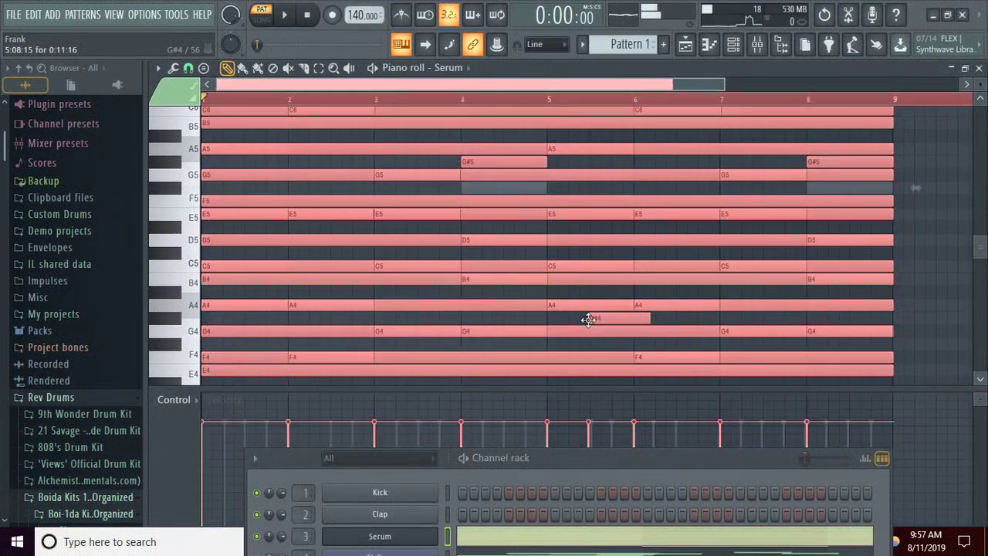
pyautogui.press('Delete')
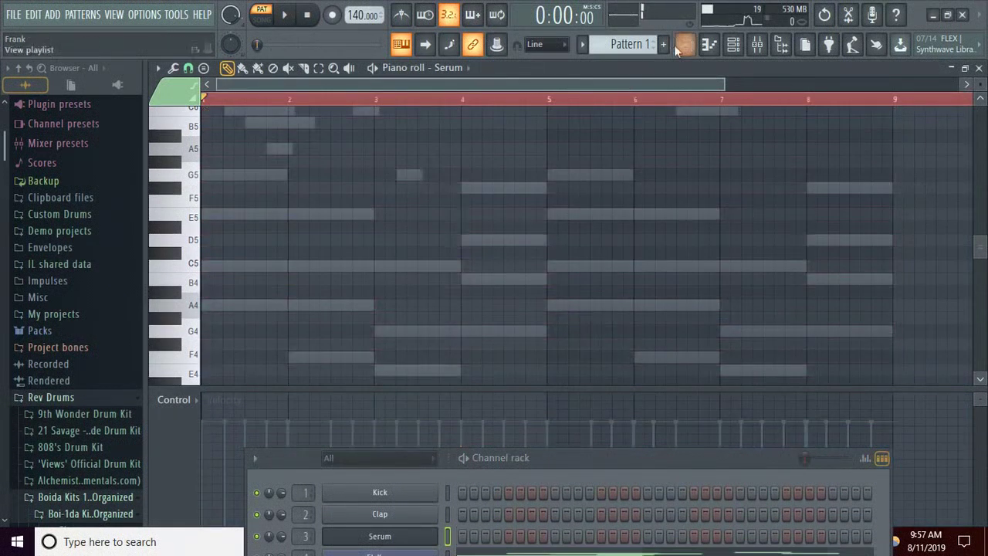
# Return to the ghost pattern and play the Playlist arrangement in song mode
pyautogui.scroll(-1, 637, 44)
pyautogui.press('space')
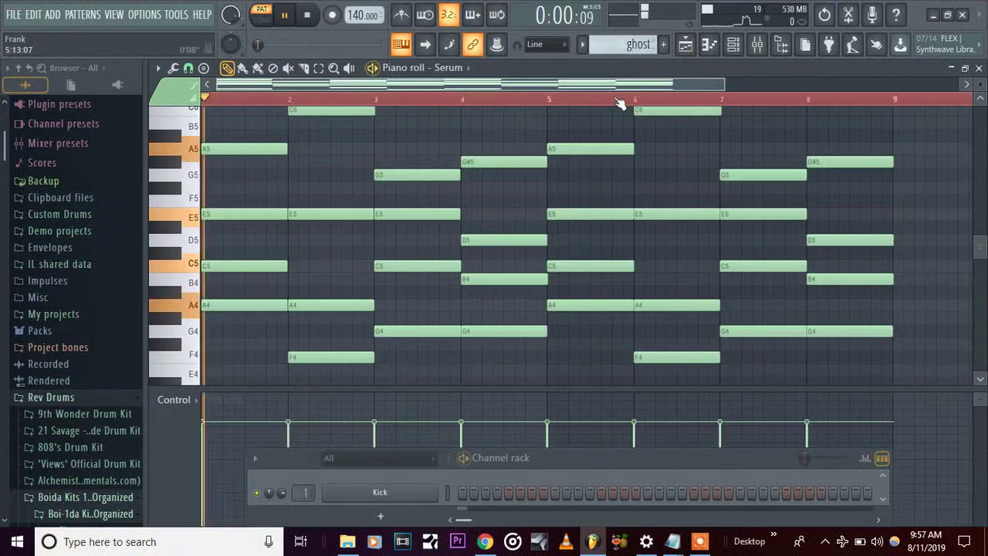
pyautogui.click(685, 44)
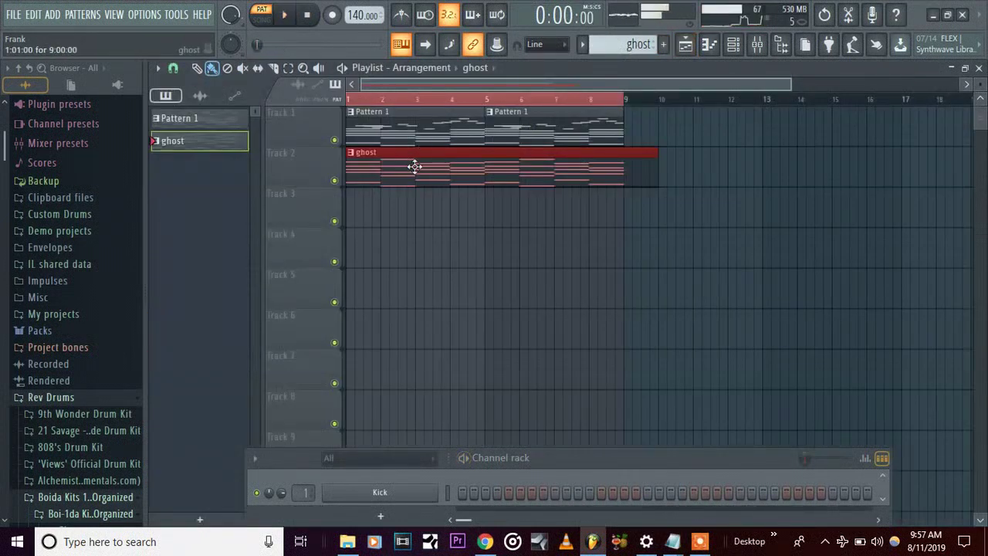
pyautogui.click(262, 19)
pyautogui.press('space')
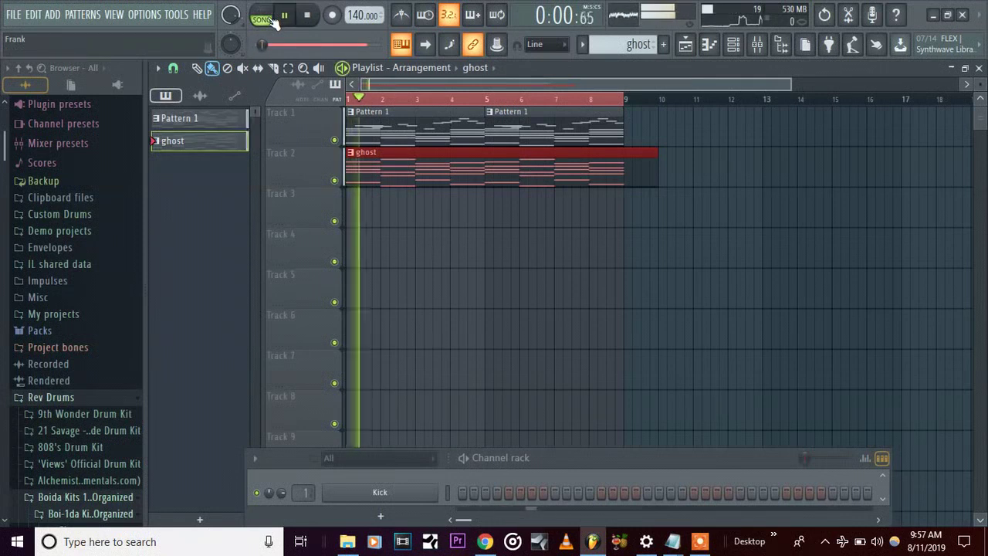
# Enlarge the Channel rack to show all four channels and raise the Serum channel's volume to 100% during playback
pyautogui.moveTo(557, 461); pyautogui.dragTo(552, 332)
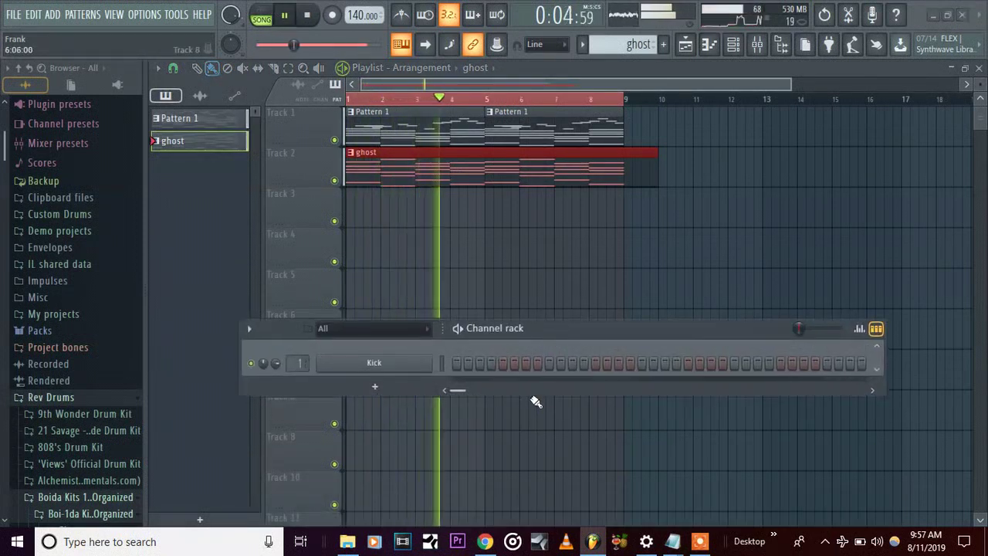
pyautogui.moveTo(529, 397); pyautogui.dragTo(532, 469)
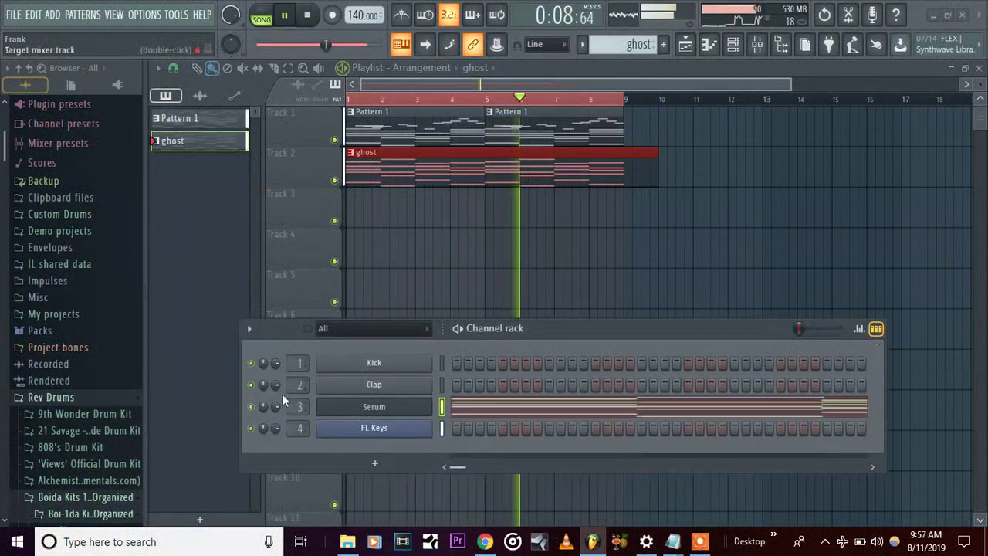
pyautogui.moveTo(275, 406); pyautogui.dragTo(274, 393)
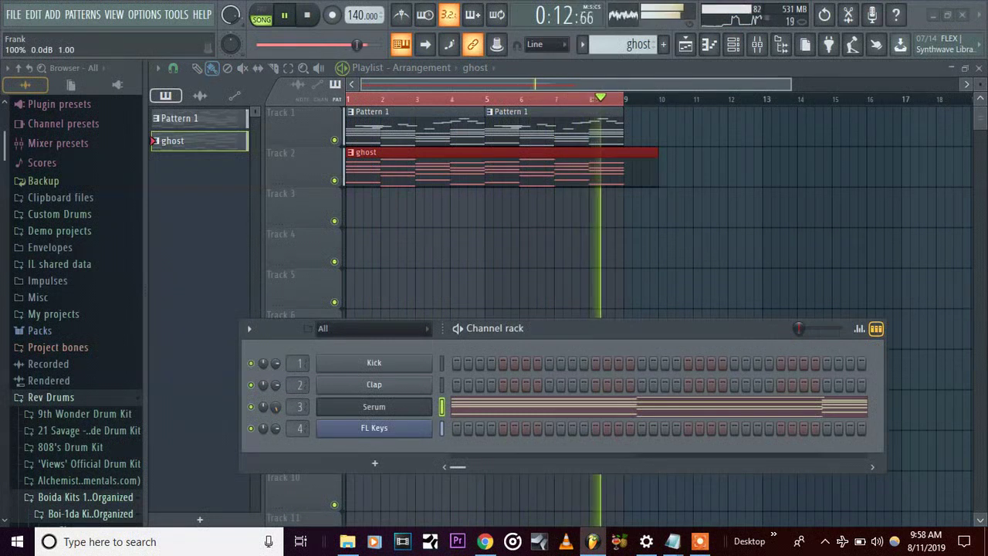
pyautogui.press('space')
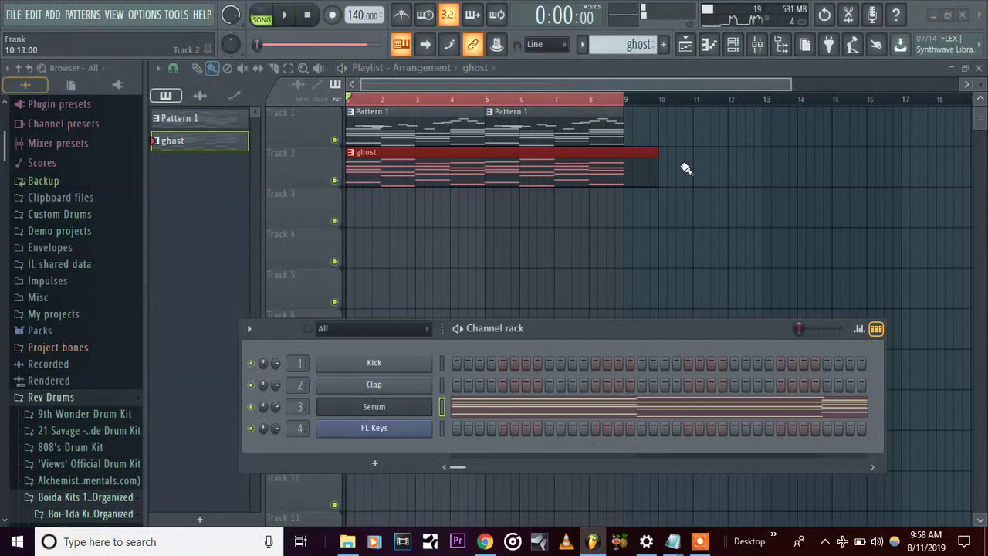
# Trim the ghost clip on Track 2 to end at bar 9, level with the Pattern 1 clips
pyautogui.moveTo(655, 174); pyautogui.dragTo(625, 167)
pyautogui.press('space')
pyautogui.press('space')
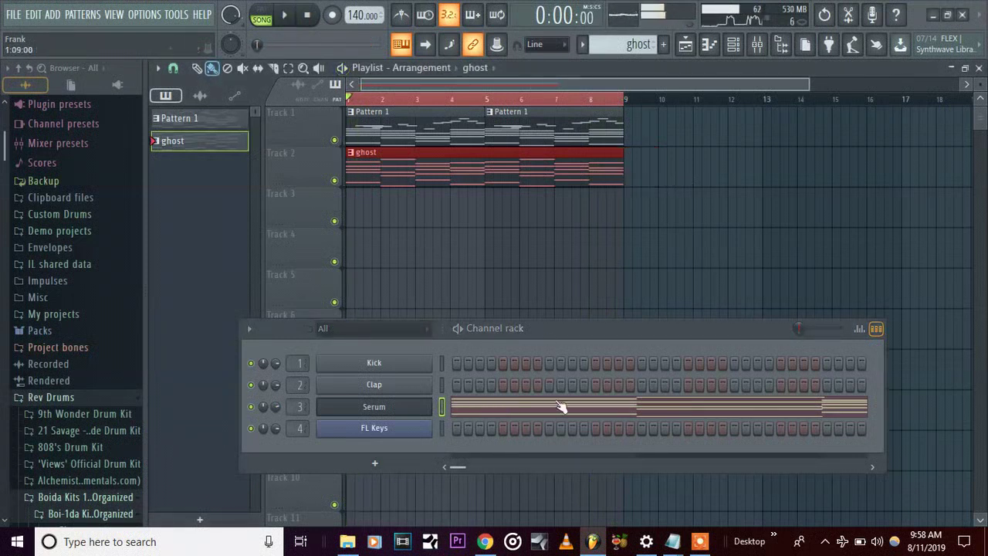
pyautogui.moveTo(566, 324); pyautogui.dragTo(573, 219)
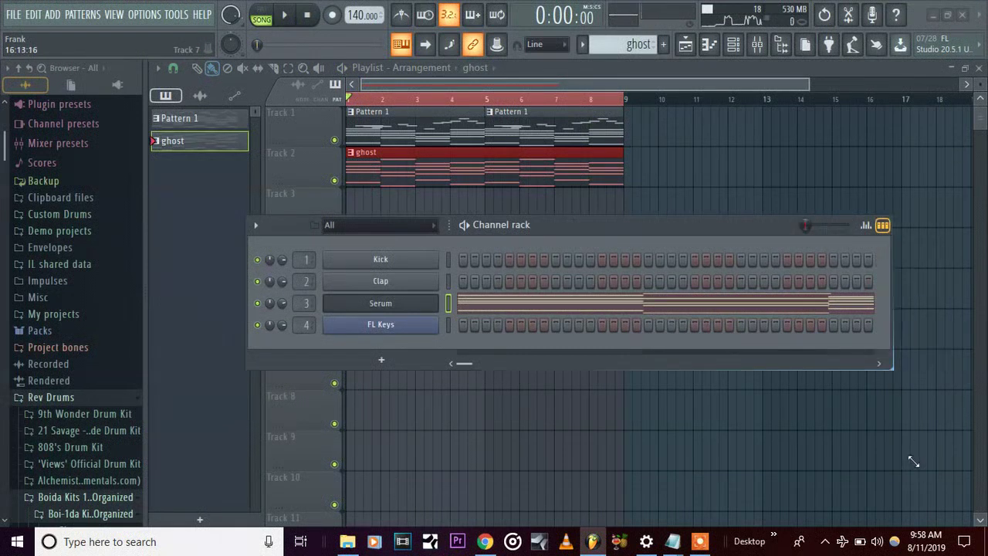
pyautogui.rightClick(394, 281)
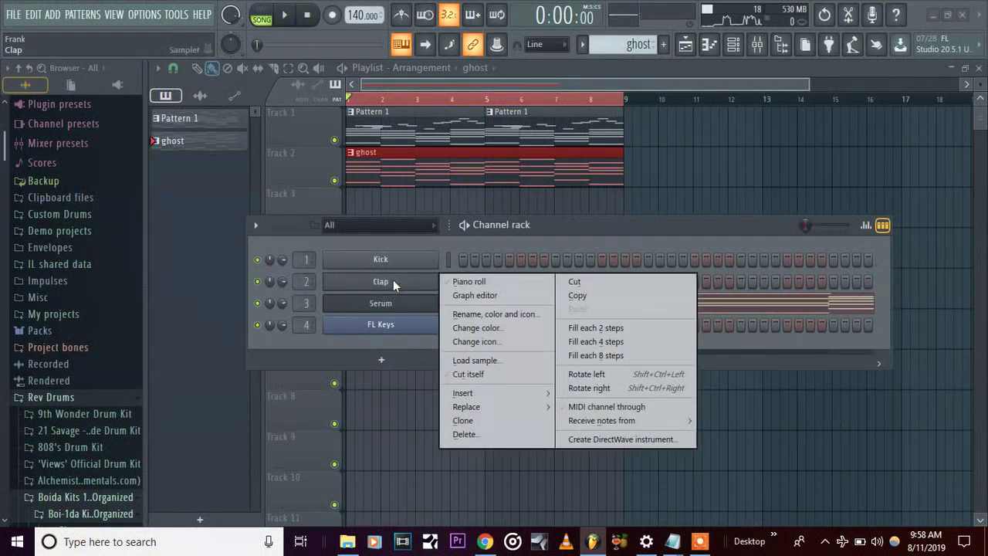
pyautogui.moveTo(525, 407)
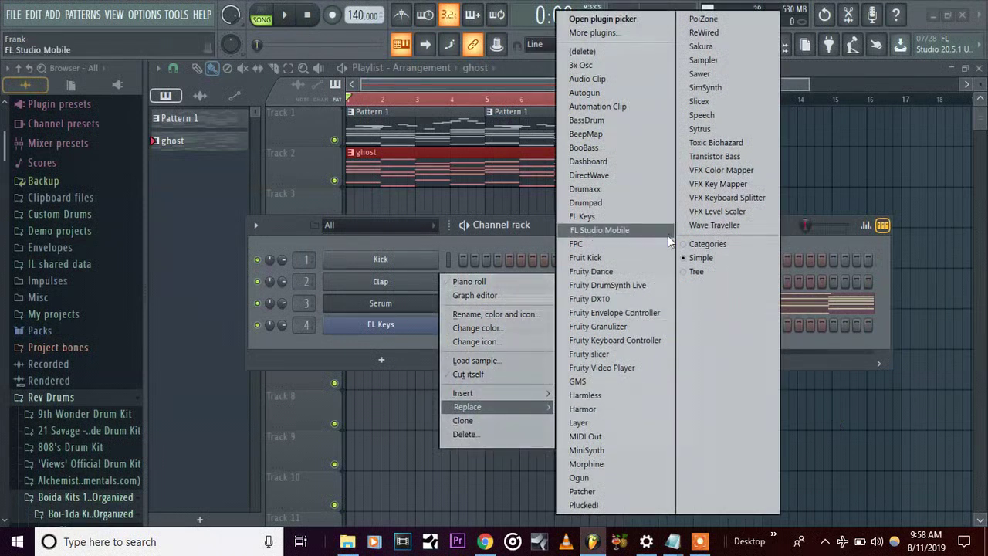
pyautogui.click(544, 58)
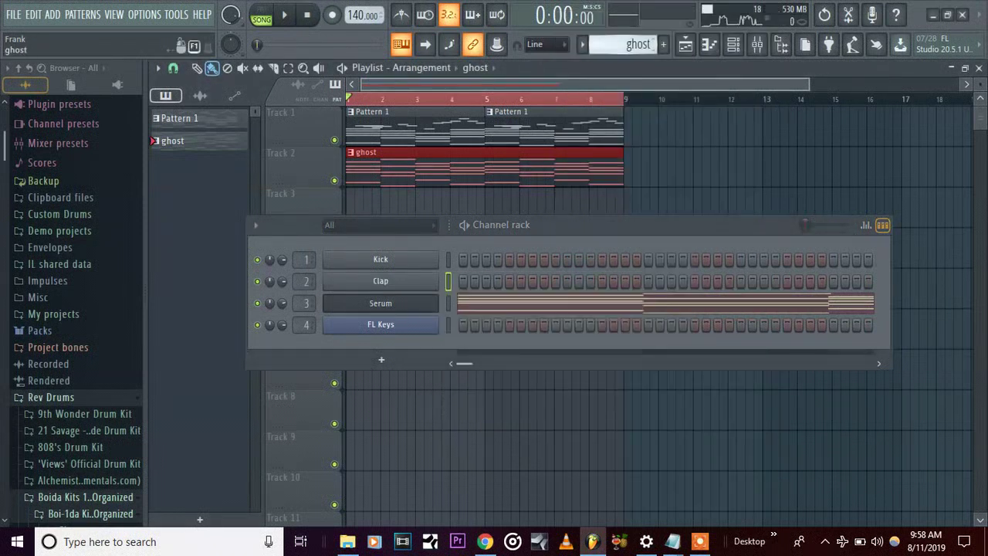
# Start the empty Pattern 3 and replace the Clap channel with the Sakura synthesizer
pyautogui.scroll(-1, 614, 48)
pyautogui.rightClick(378, 305)
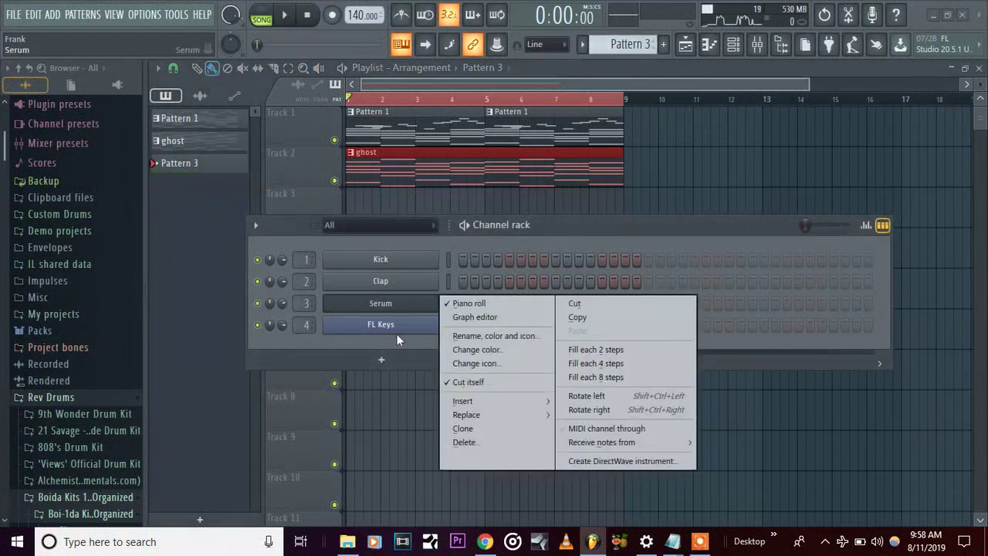
pyautogui.click(393, 340)
pyautogui.rightClick(395, 284)
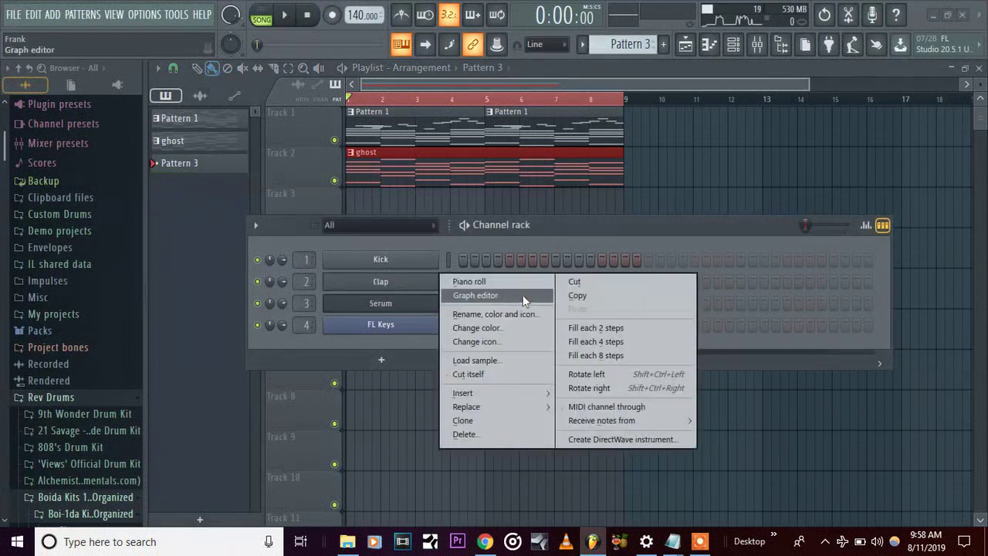
pyautogui.moveTo(517, 409)
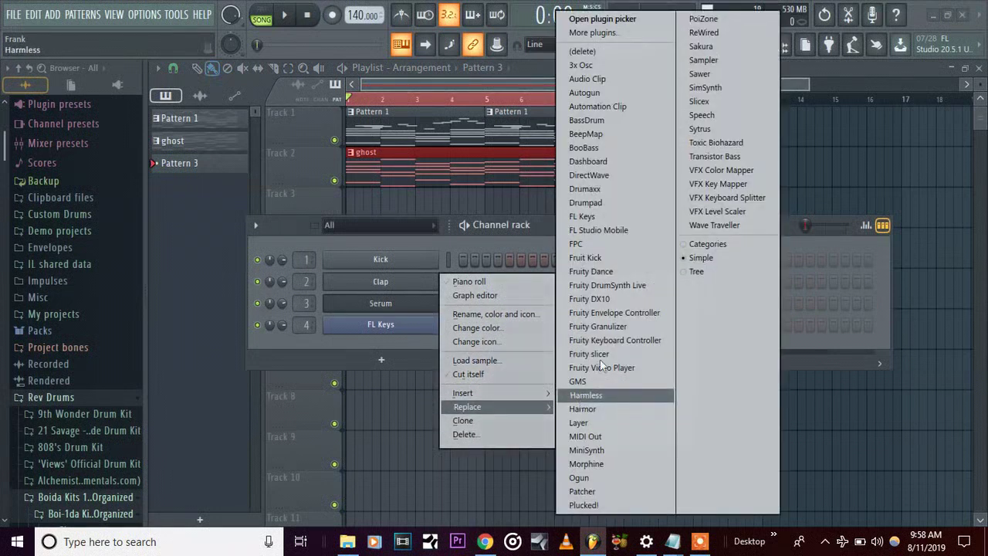
pyautogui.click(701, 46)
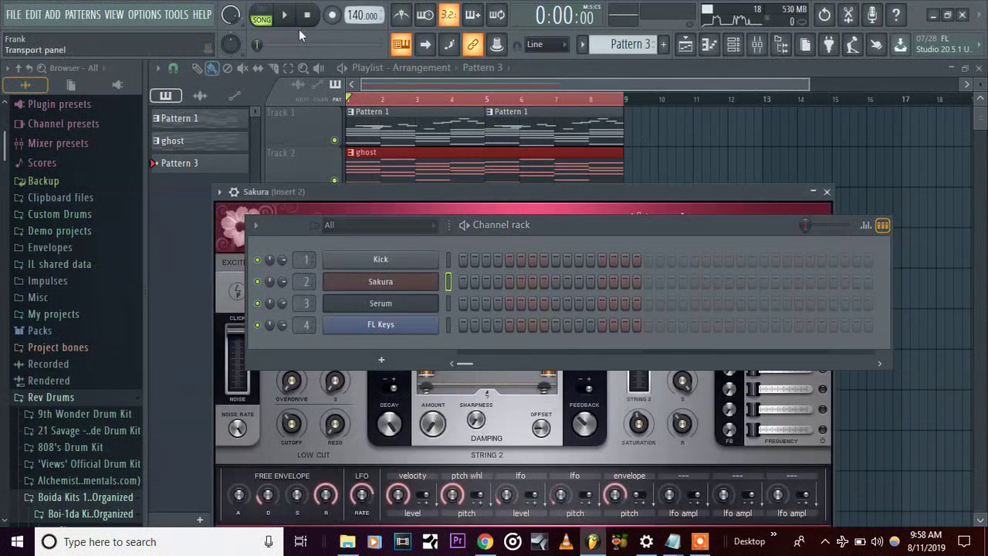
# Switch to pattern mode, paste the copied eight-bar chords into Sakura's piano roll in Pattern 3, and play them briefly
pyautogui.click(267, 15)
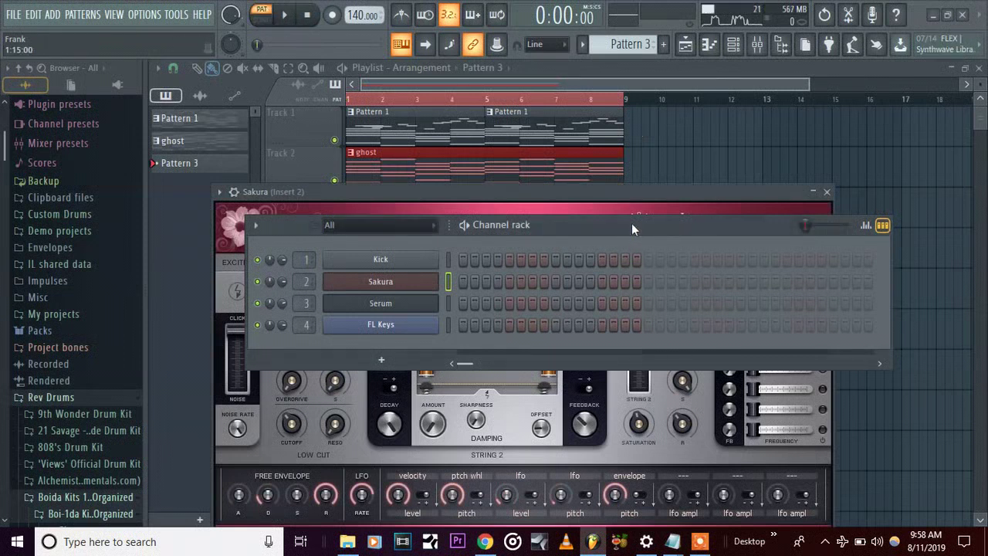
pyautogui.rightClick(396, 283)
pyautogui.click(460, 284)
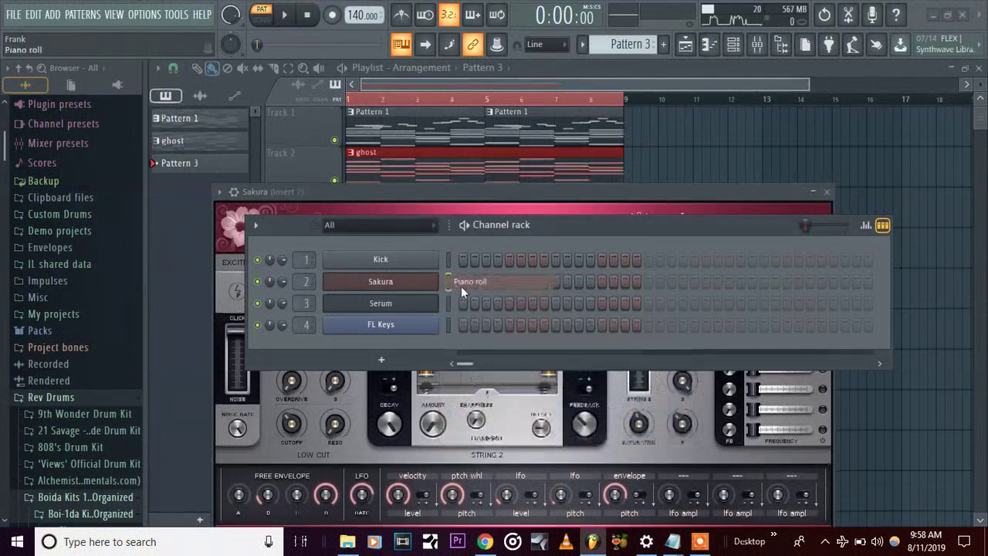
pyautogui.press('space')
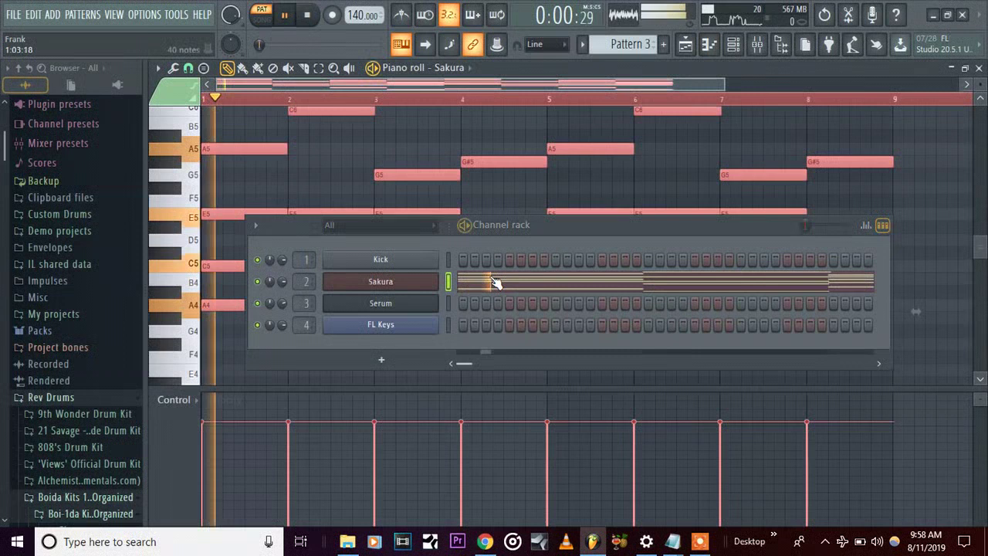
pyautogui.press('space')
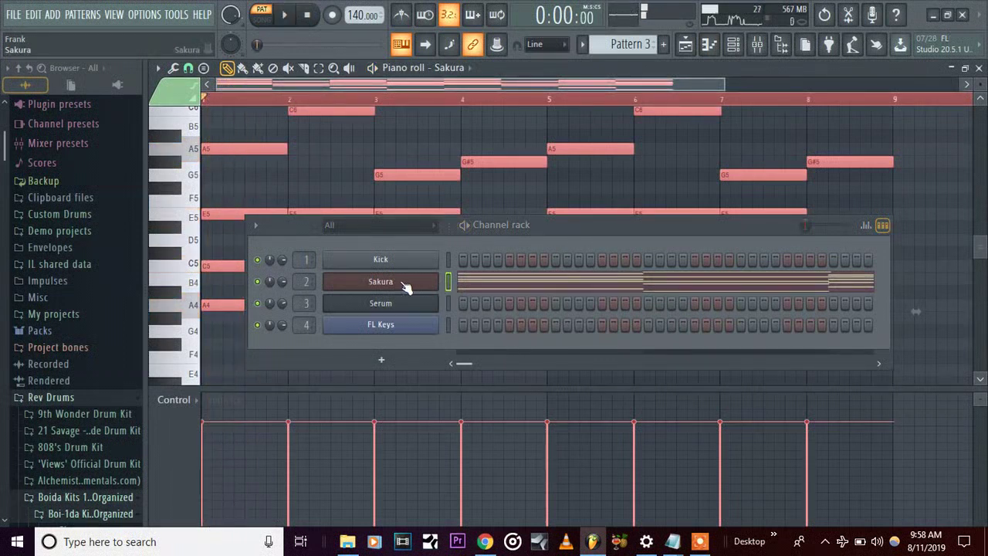
# Open Sakura's plugin window and audition the chords with the Bowed 6 and ATM ChainSaw Symphony FG presets
pyautogui.click(403, 283)
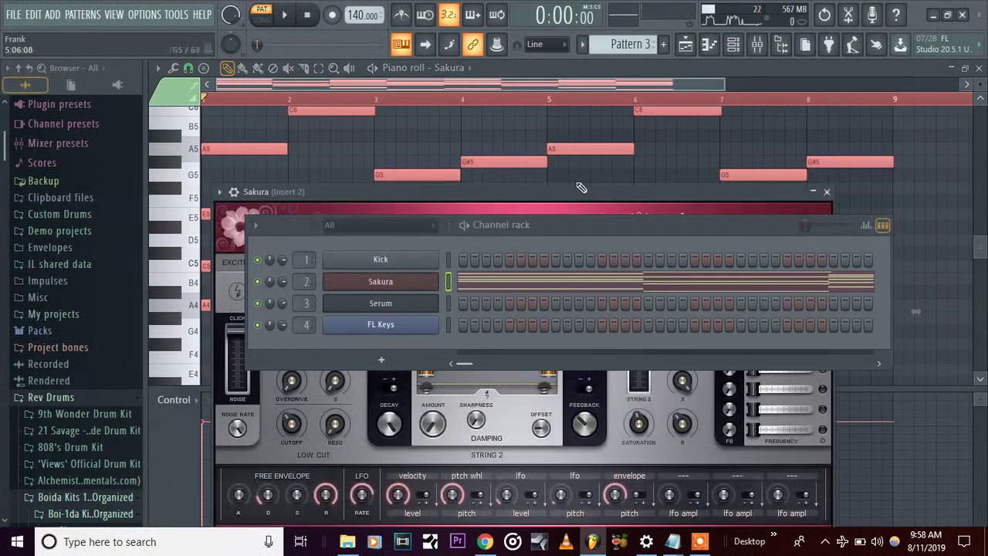
pyautogui.moveTo(572, 193); pyautogui.dragTo(574, 131)
pyautogui.click(512, 161)
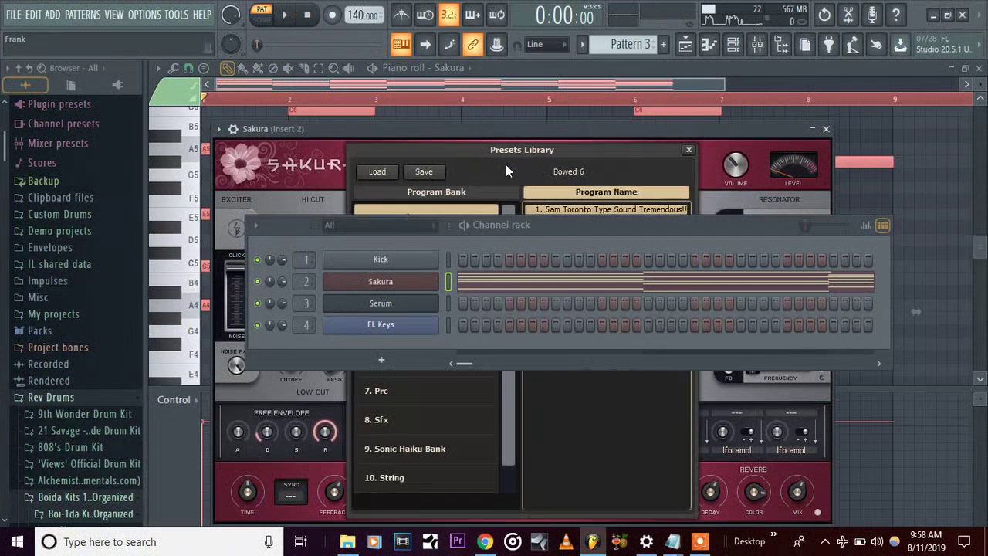
pyautogui.click(568, 206)
pyautogui.press('space')
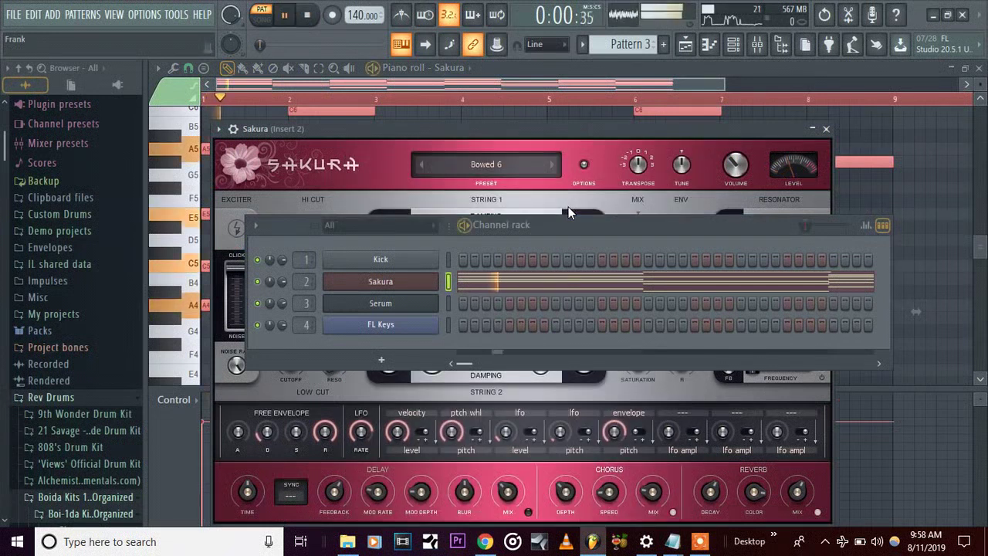
pyautogui.press('space')
pyautogui.click(553, 165)
pyautogui.press('space')
pyautogui.press('space')
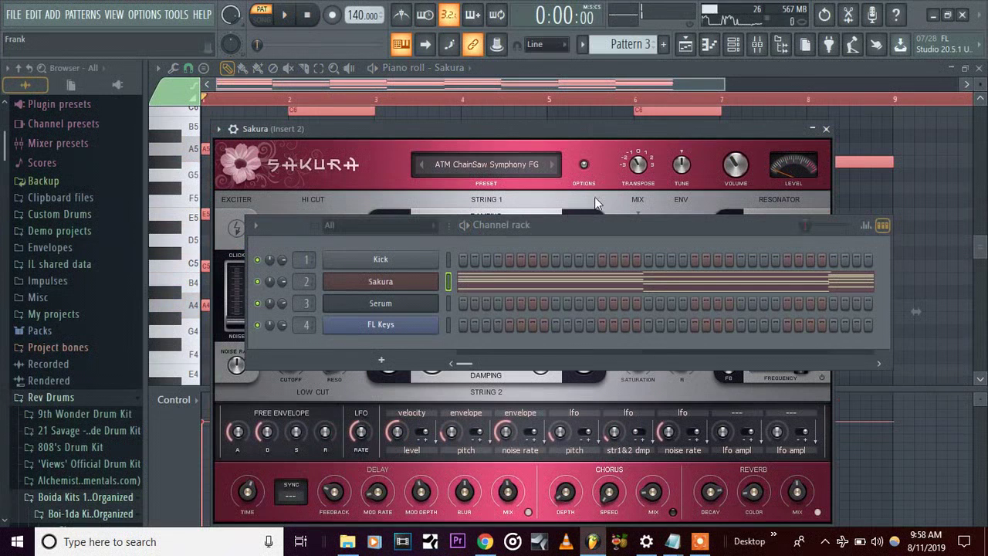
# Move the Channel rack clear of Sakura's preset list and choose the Pads bank in the Presets Library
pyautogui.moveTo(599, 223); pyautogui.dragTo(576, 351)
pyautogui.click(518, 167)
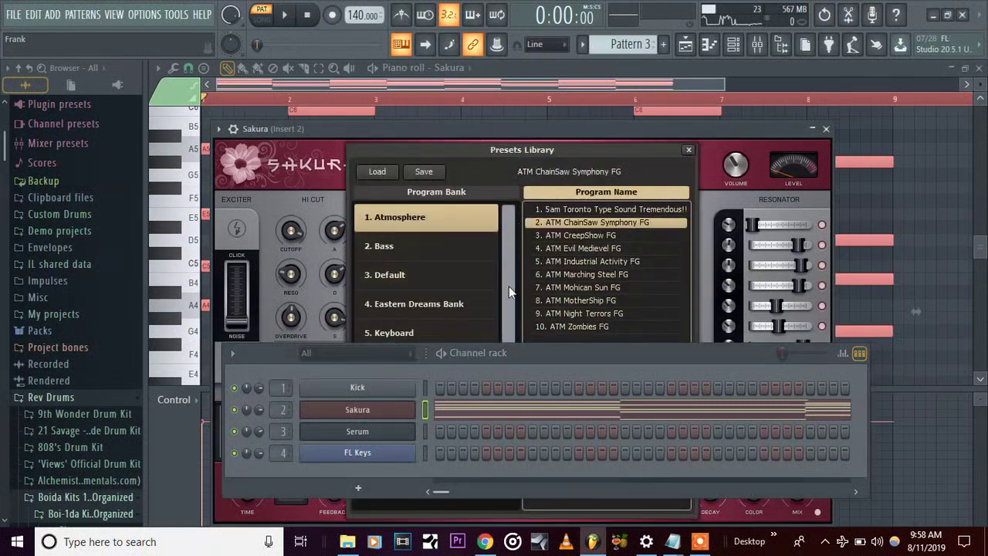
pyautogui.moveTo(507, 251); pyautogui.dragTo(514, 330)
pyautogui.click(429, 335)
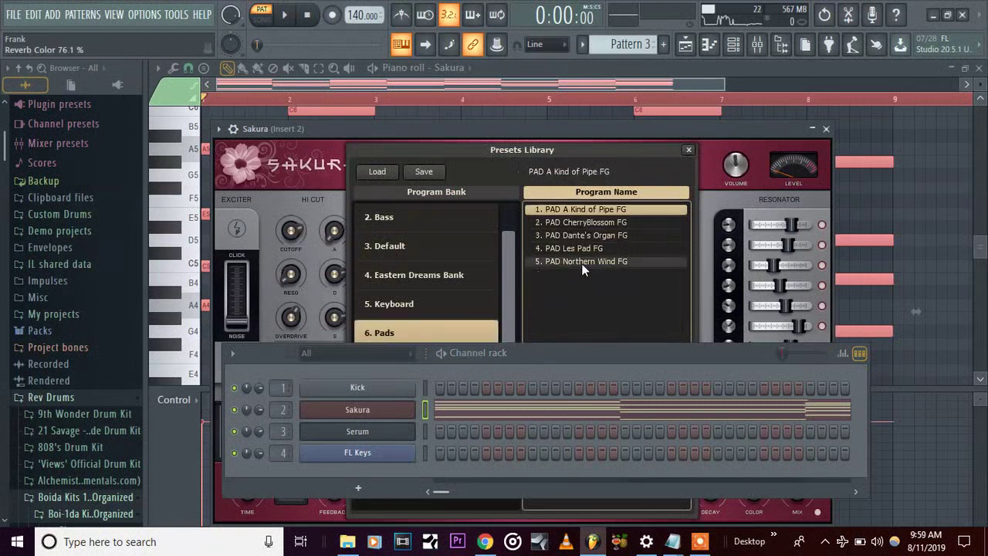
# Audition the PAD CherryBlossom FG preset in Sakura's pads bank, load PAD Dante's Organ FG instead, and close the presets library
pyautogui.click(584, 222)
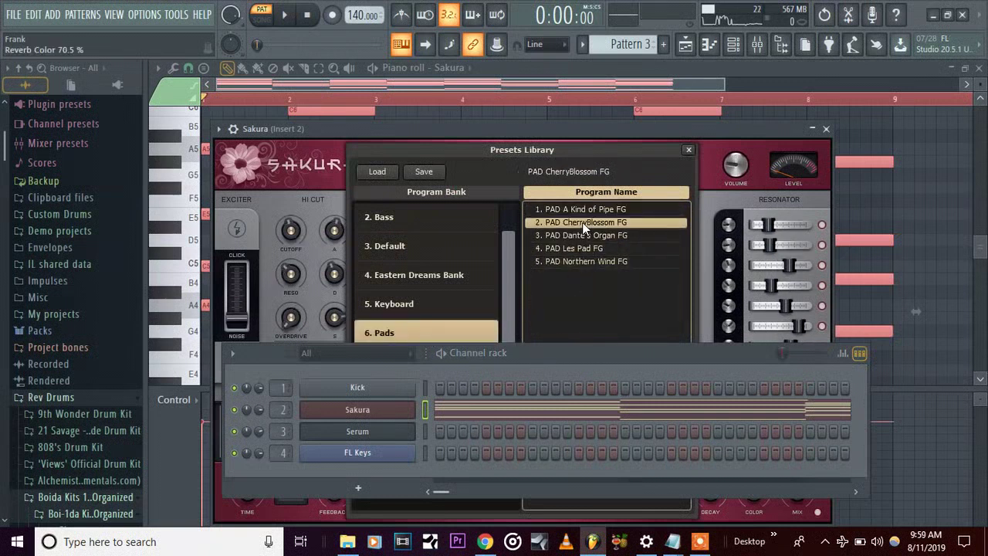
pyautogui.press('space')
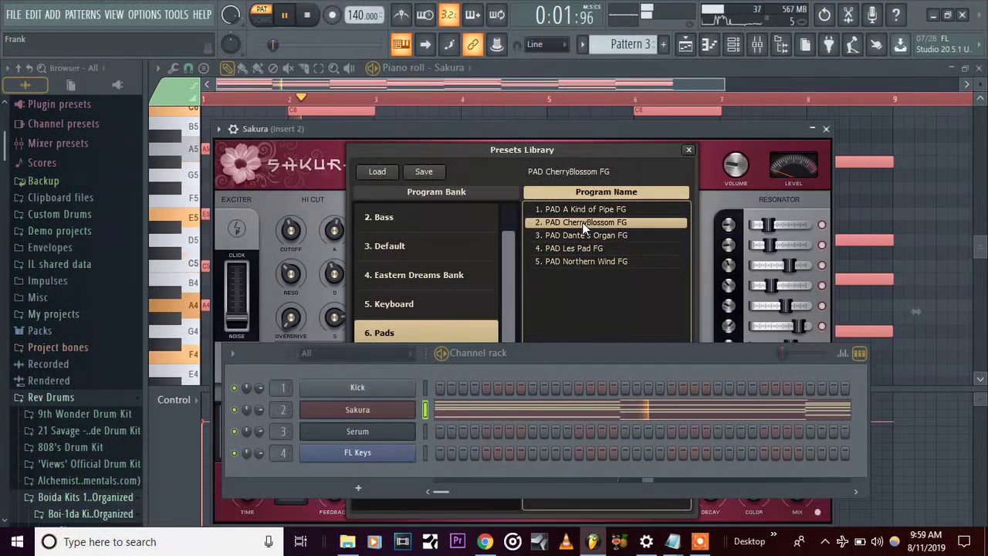
pyautogui.click(579, 237)
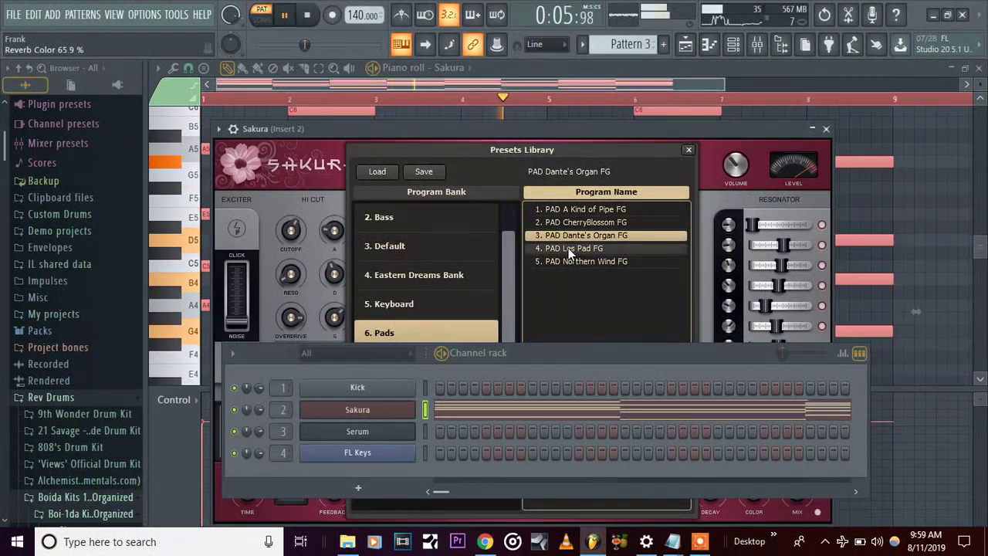
pyautogui.click(629, 130)
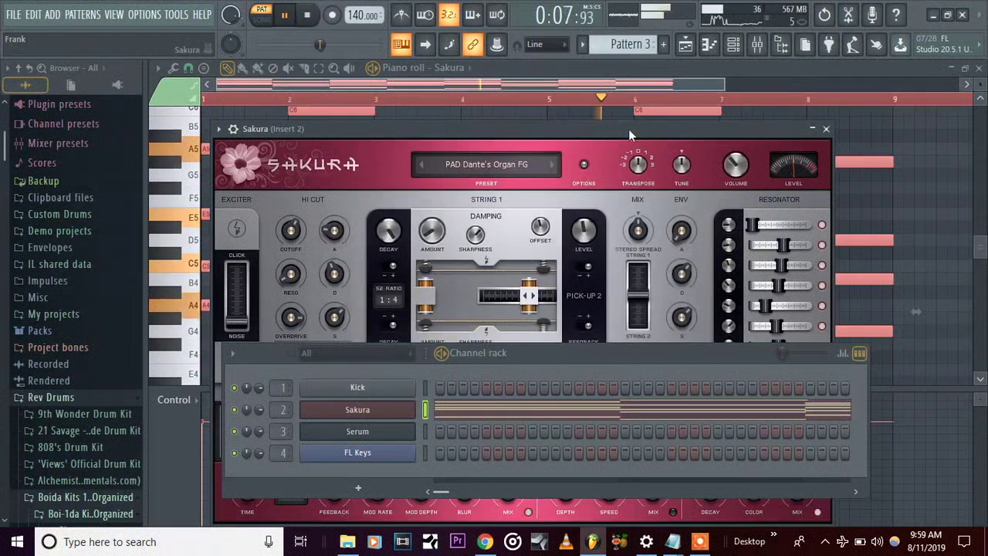
# Place Pattern 3 at the start of Track 3 in the playlist and trim the clip to end at bar 9
pyautogui.click(685, 44)
pyautogui.click(379, 204)
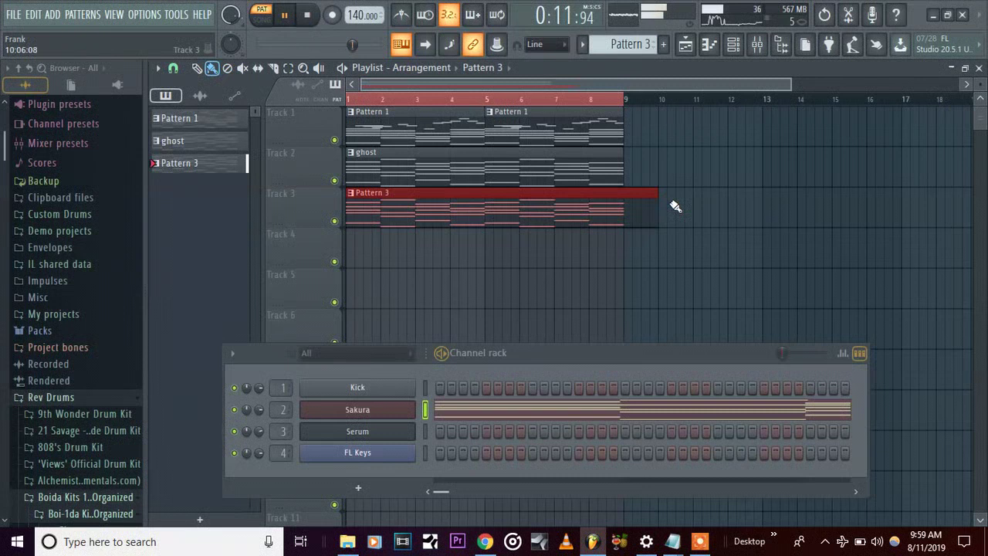
pyautogui.moveTo(658, 213); pyautogui.dragTo(623, 222)
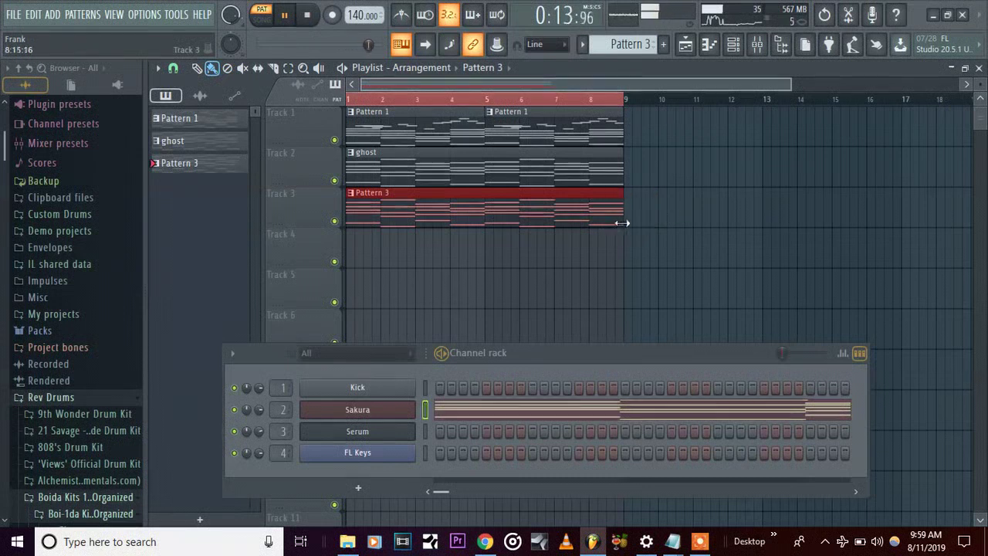
# Switch to song mode with the Serum channel muted and play back the arrangement
pyautogui.press('space')
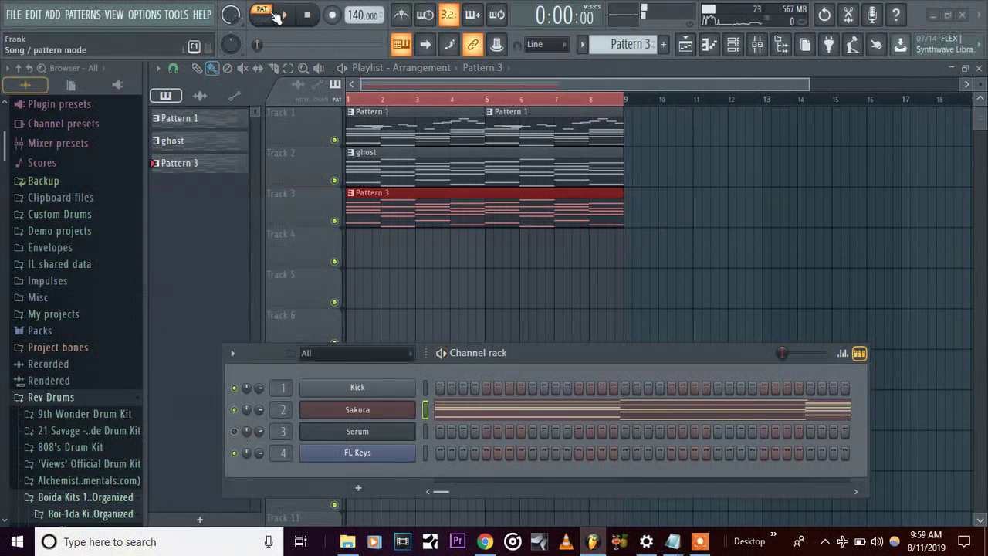
pyautogui.press('space')
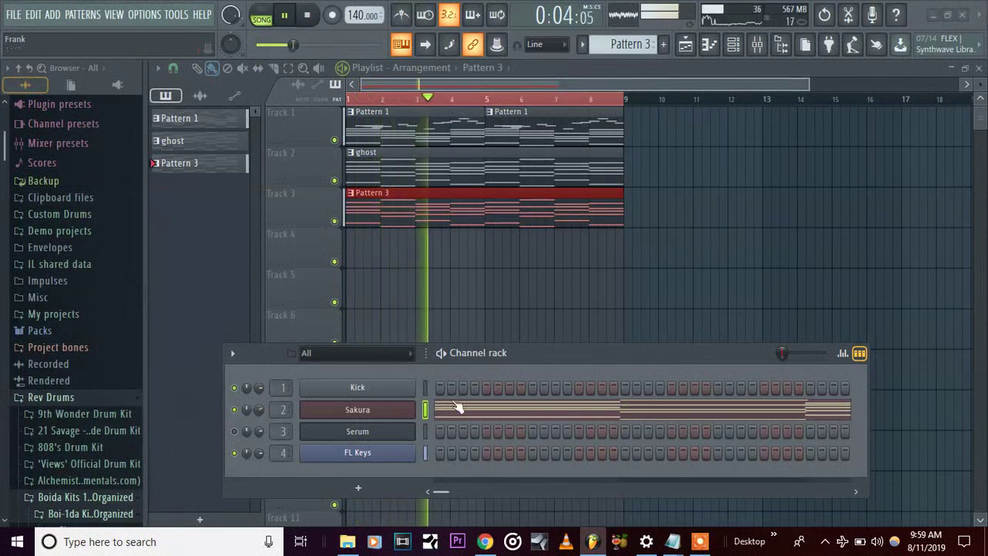
pyautogui.press('space')
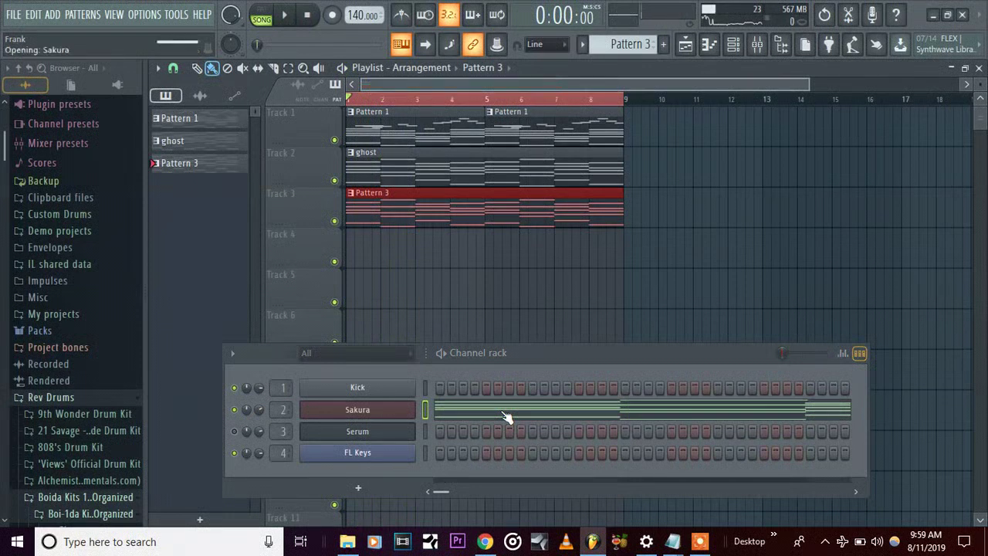
# Open Pattern 3's Sakura notes in the piano roll and move the channel rack clear of them
pyautogui.click(506, 417)
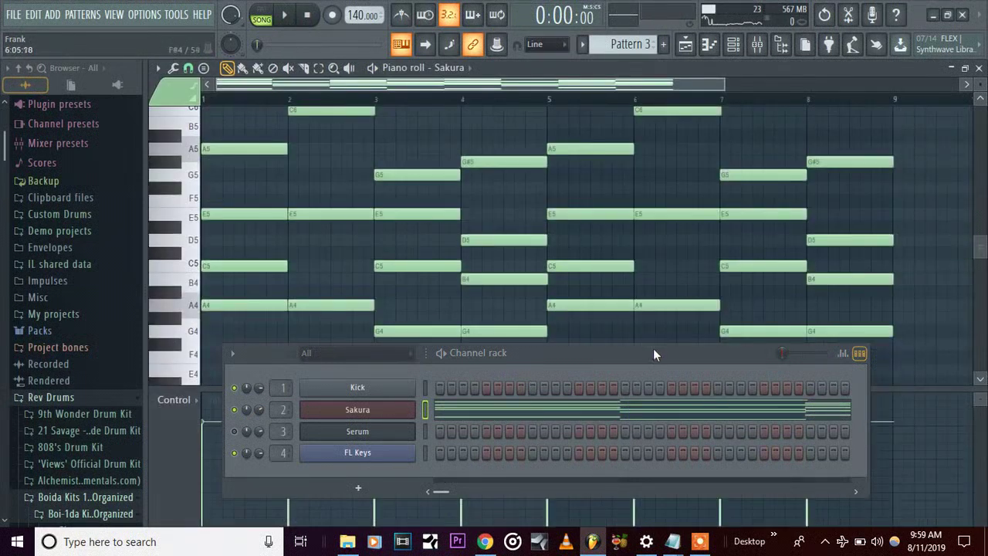
pyautogui.moveTo(655, 351); pyautogui.dragTo(649, 503)
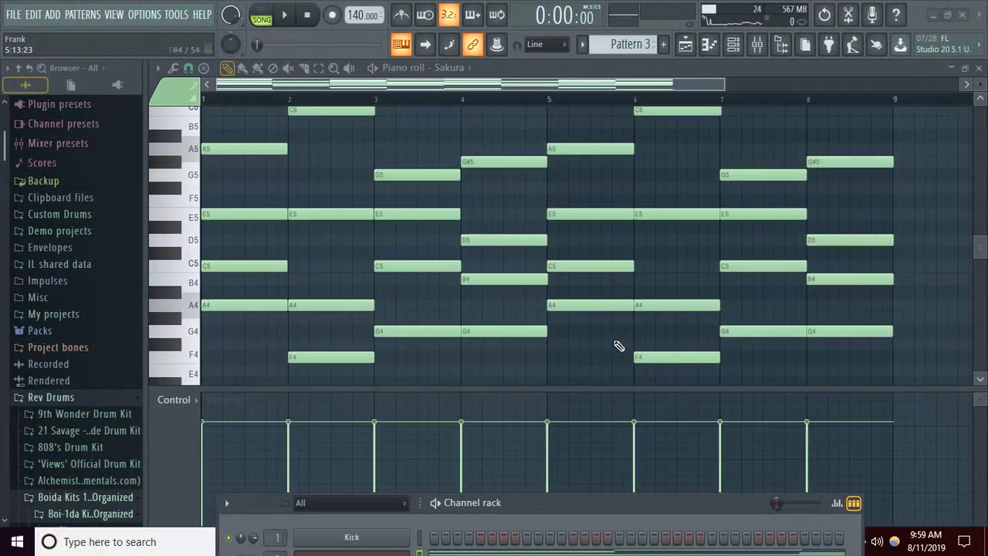
pyautogui.click(601, 333)
pyautogui.hotkey('ctrl', 's')
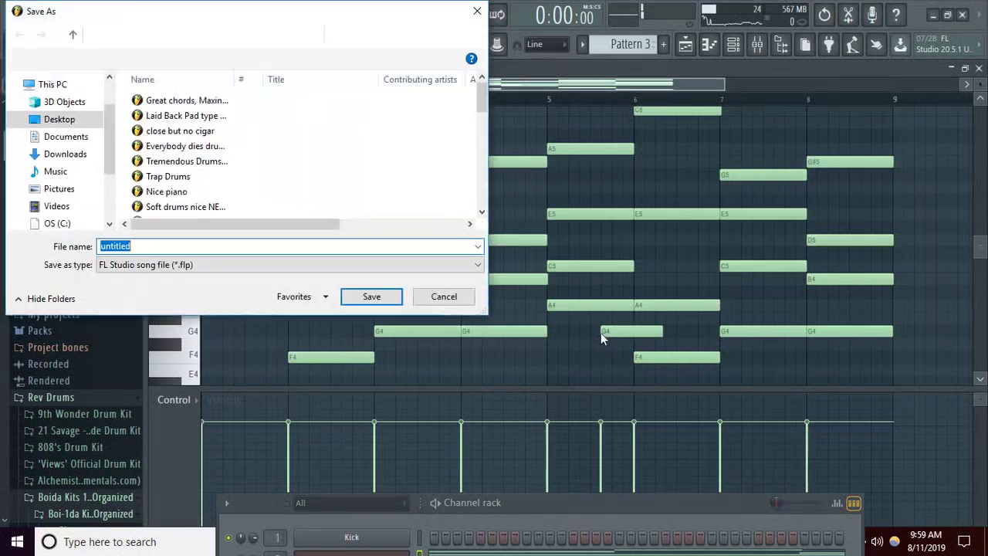
pyautogui.click(453, 304)
pyautogui.rightClick(628, 332)
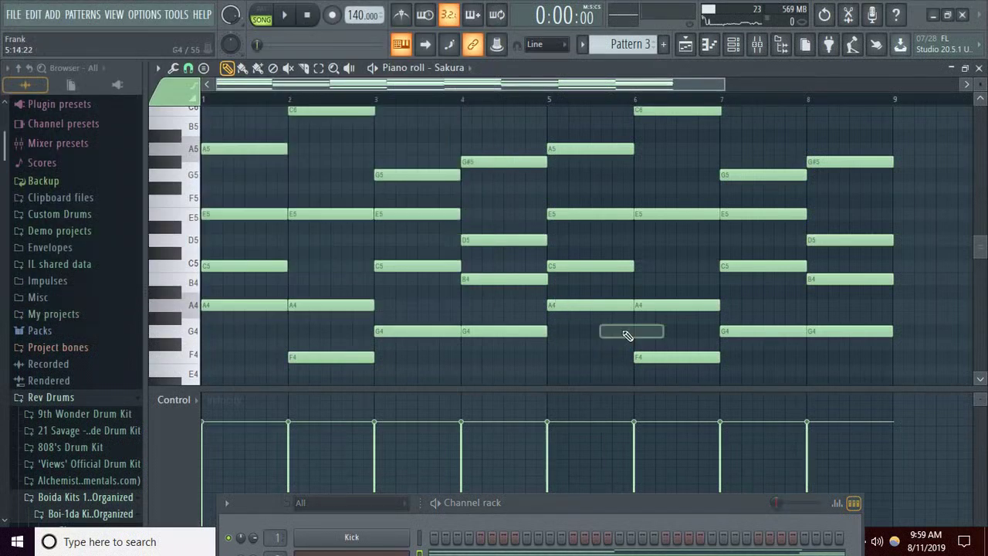
# Transpose all Sakura notes in Pattern 3 up one octave, play the arrangement, and deselect the notes
pyautogui.hotkey('ctrl', 'a')
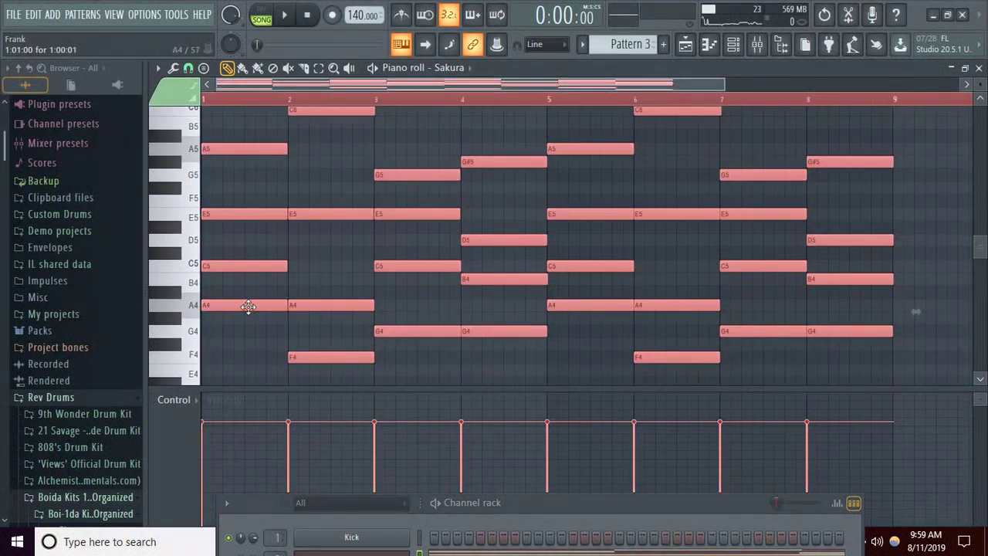
pyautogui.moveTo(248, 306); pyautogui.dragTo(245, 149)
pyautogui.press('space')
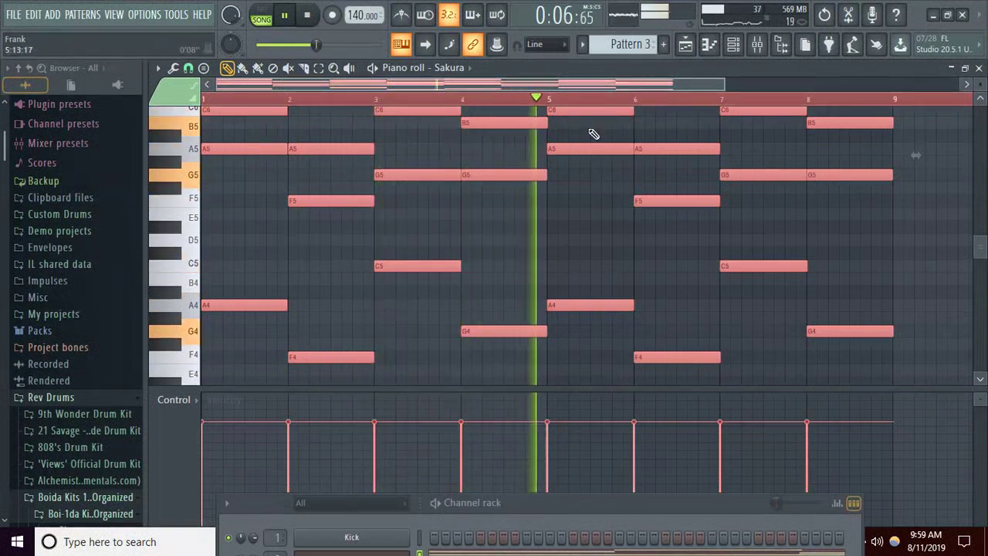
pyautogui.hotkey('ctrl', 'd')
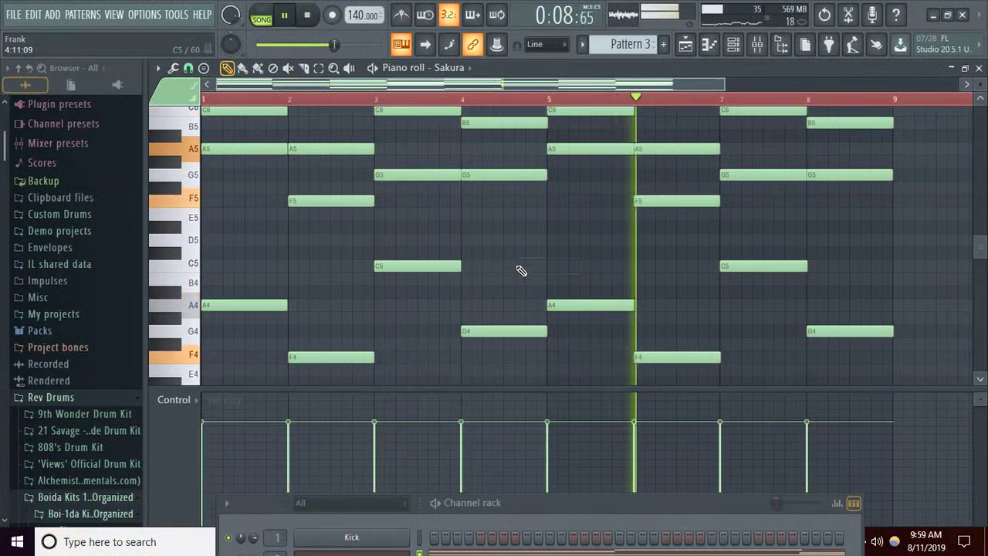
# Lower the G#6 notes in bars 4 and 8 of the Sakura part to G6 while the song plays
pyautogui.scroll(2, 515, 253)
pyautogui.scroll(4, 515, 253)
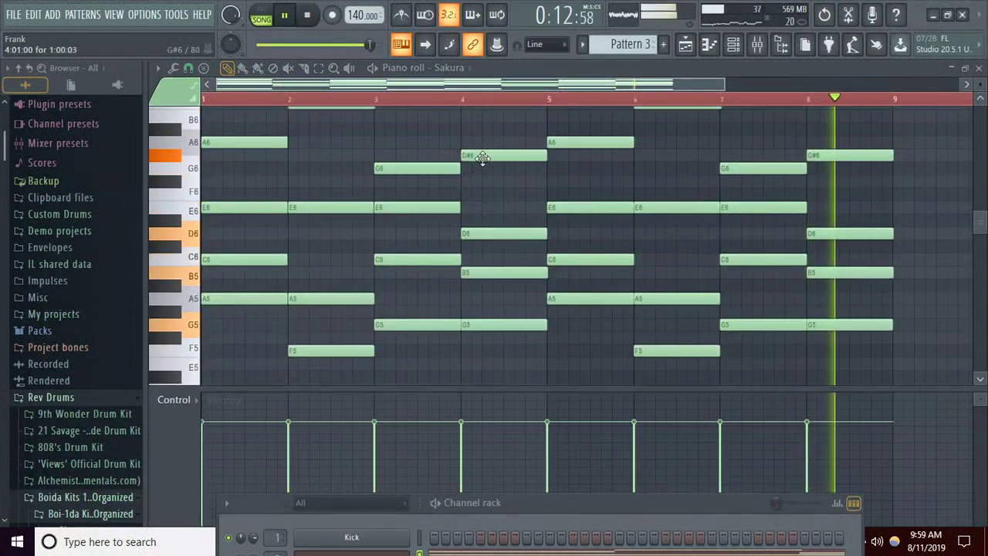
pyautogui.moveTo(485, 155)
pyautogui.mouseDown()
pyautogui.moveTo(485, 137)
pyautogui.moveTo(485, 173)
pyautogui.mouseUp()
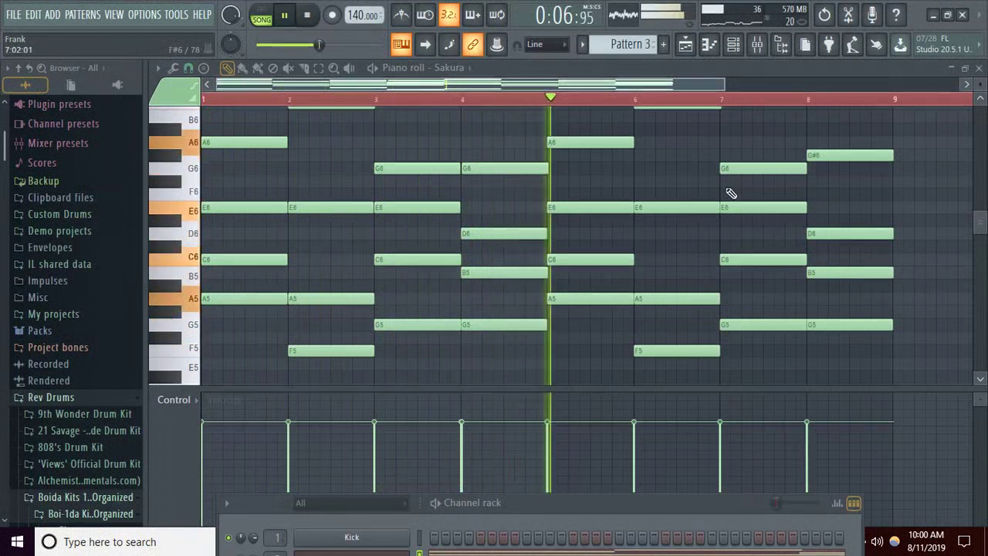
pyautogui.moveTo(822, 156); pyautogui.dragTo(829, 173)
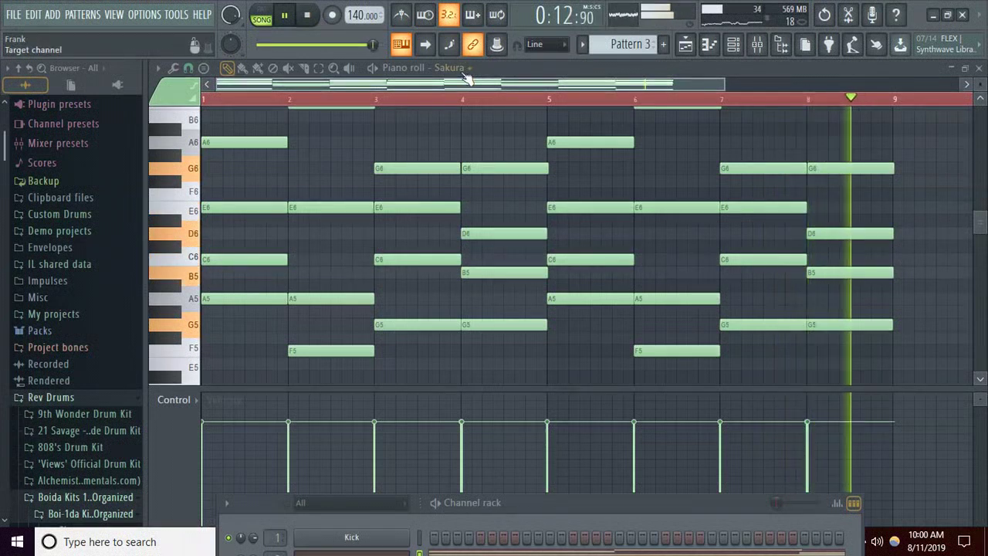
pyautogui.press('space')
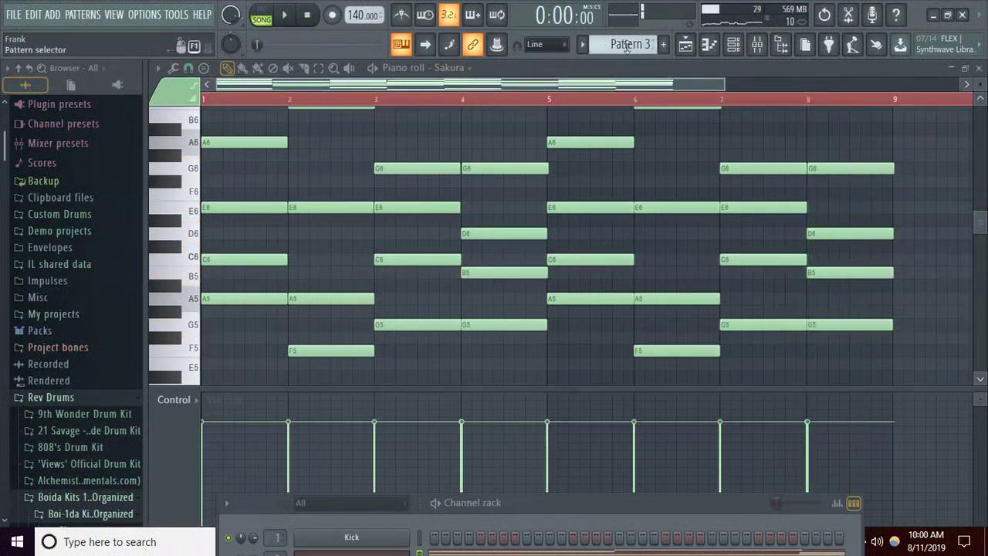
# Select Pattern 1 and show its FL Keys notes in the piano roll
pyautogui.scroll(2, 622, 44)
pyautogui.click(546, 46)
pyautogui.click(542, 66)
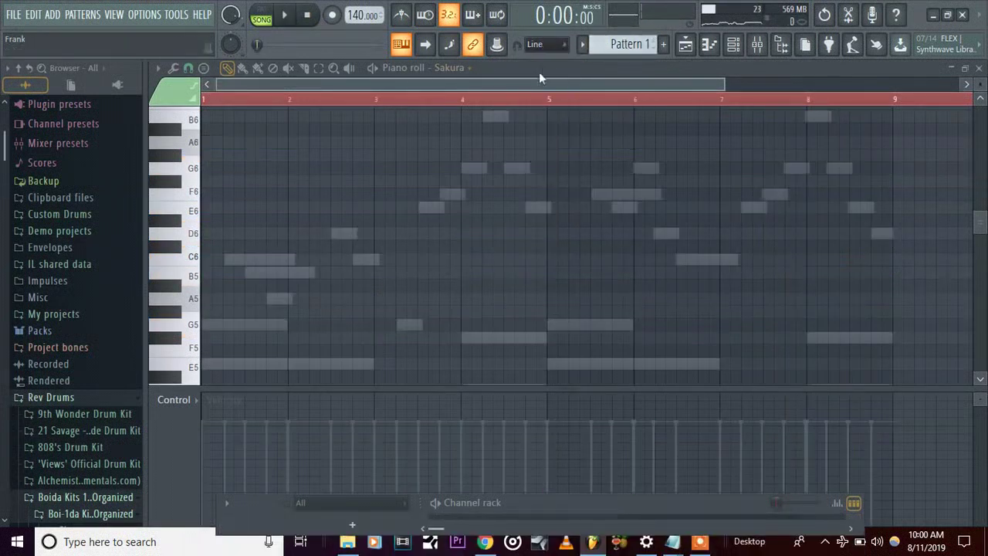
pyautogui.click(466, 71)
pyautogui.click(455, 135)
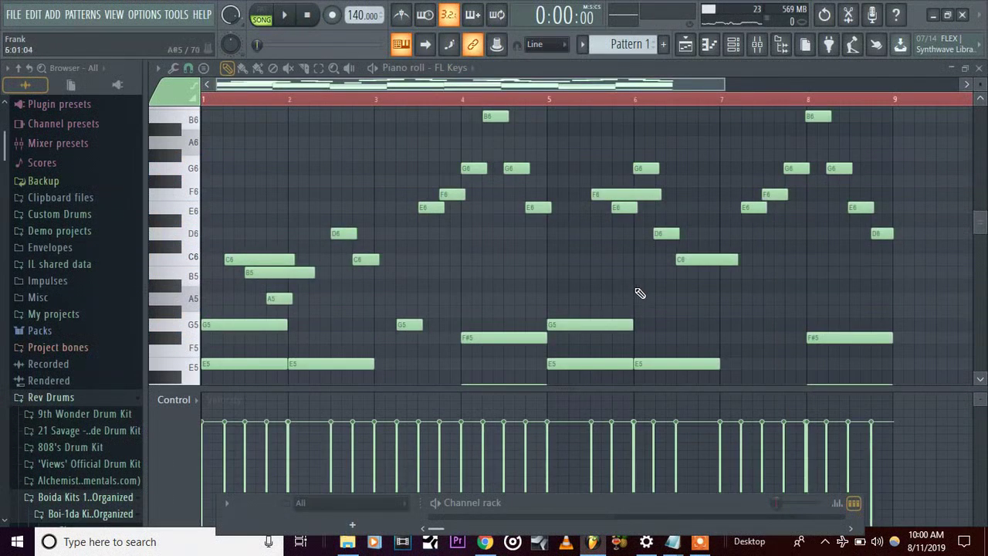
# Examine the FL Keys chords in Pattern 1, checking the notes of the chords in bars 6 and 8
pyautogui.scroll(-5, 639, 293)
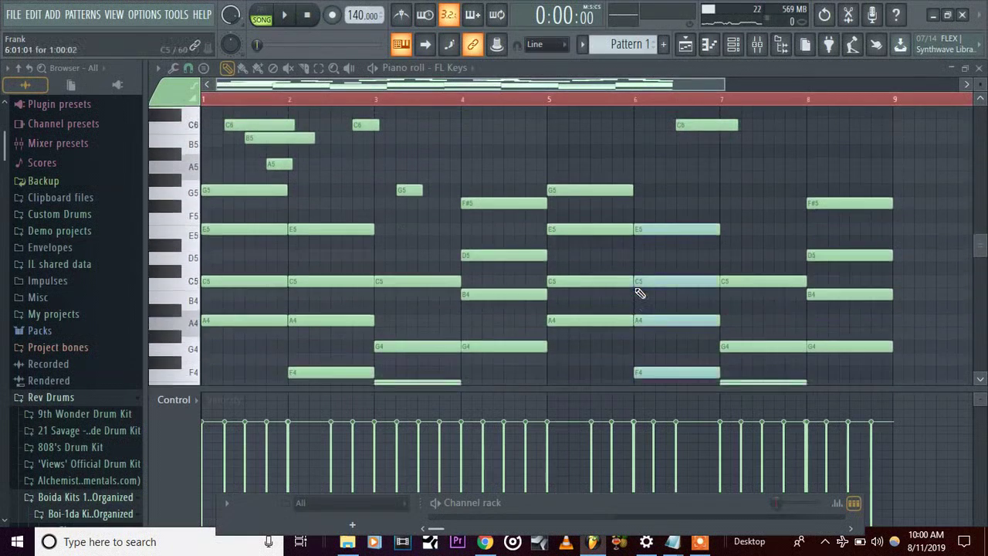
pyautogui.scroll(-3, 640, 294)
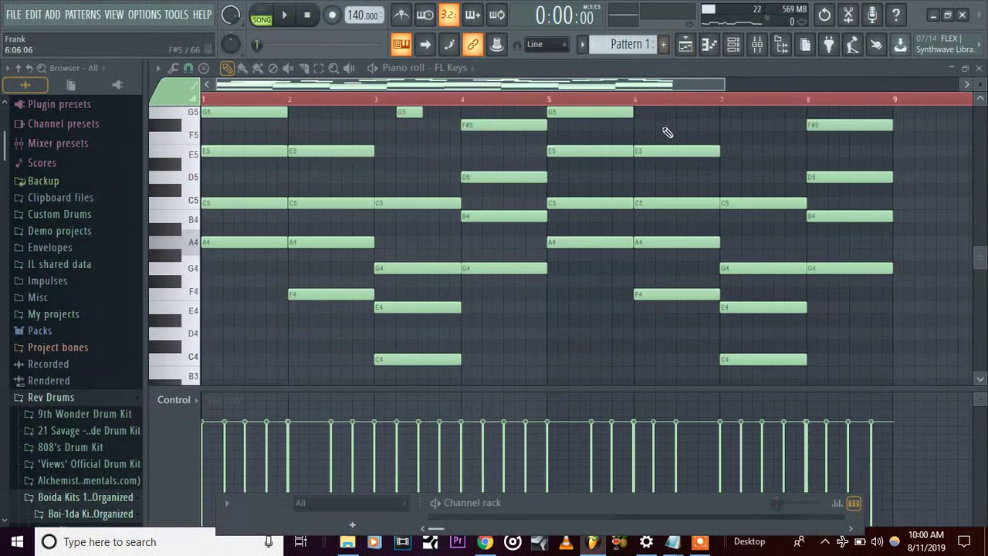
pyautogui.scroll(1, 766, 148)
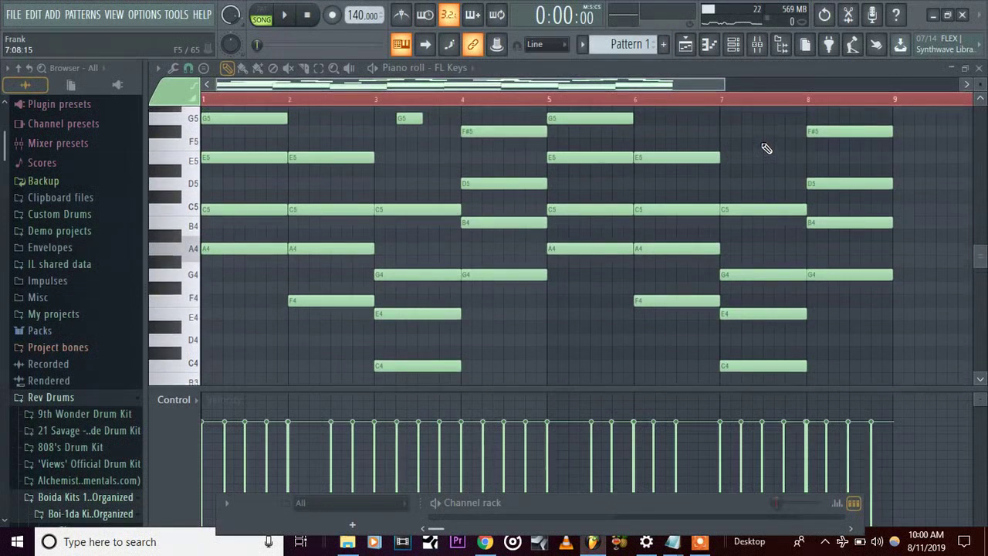
pyautogui.click(813, 140)
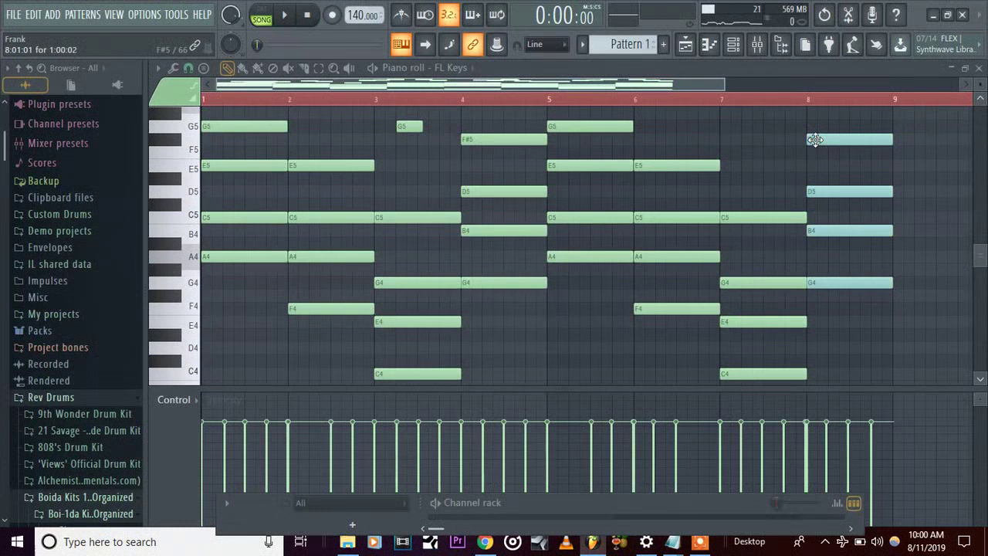
pyautogui.moveTo(815, 140); pyautogui.dragTo(813, 139)
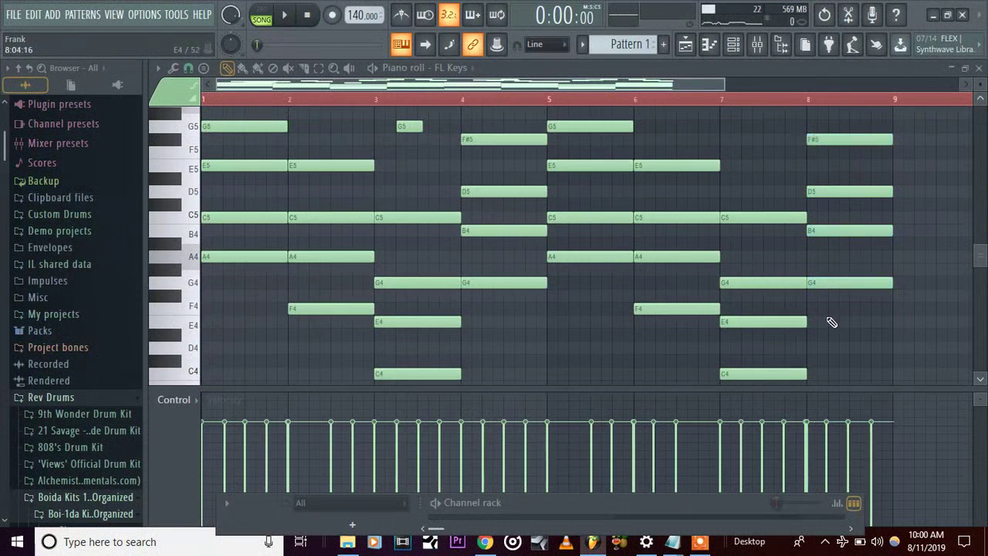
pyautogui.scroll(3, 826, 315)
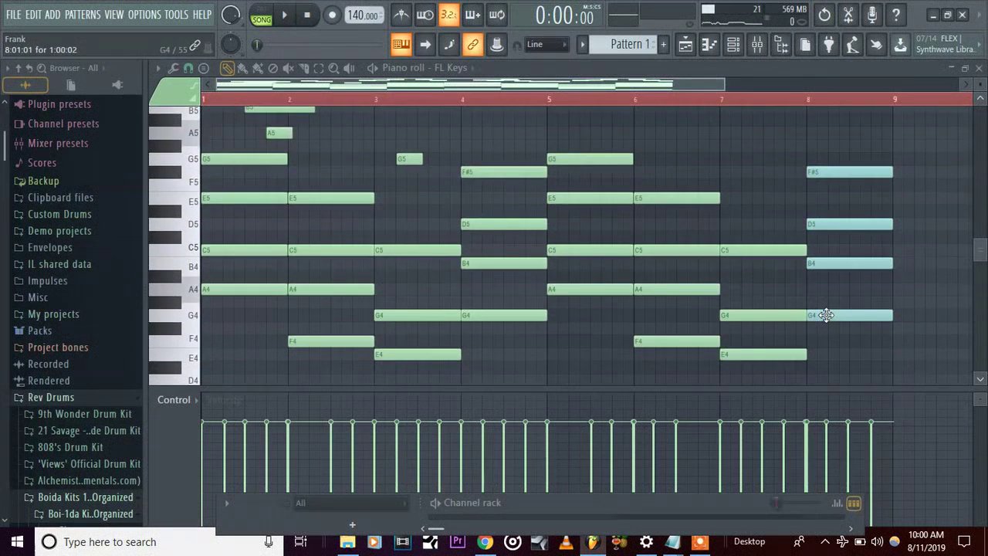
pyautogui.scroll(3, 828, 317)
pyautogui.click(832, 320)
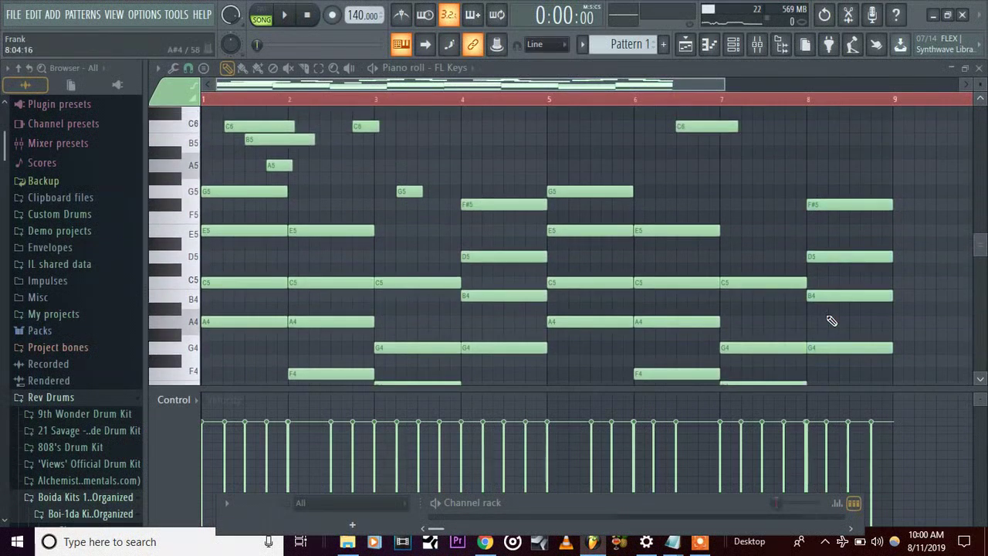
pyautogui.click(685, 283)
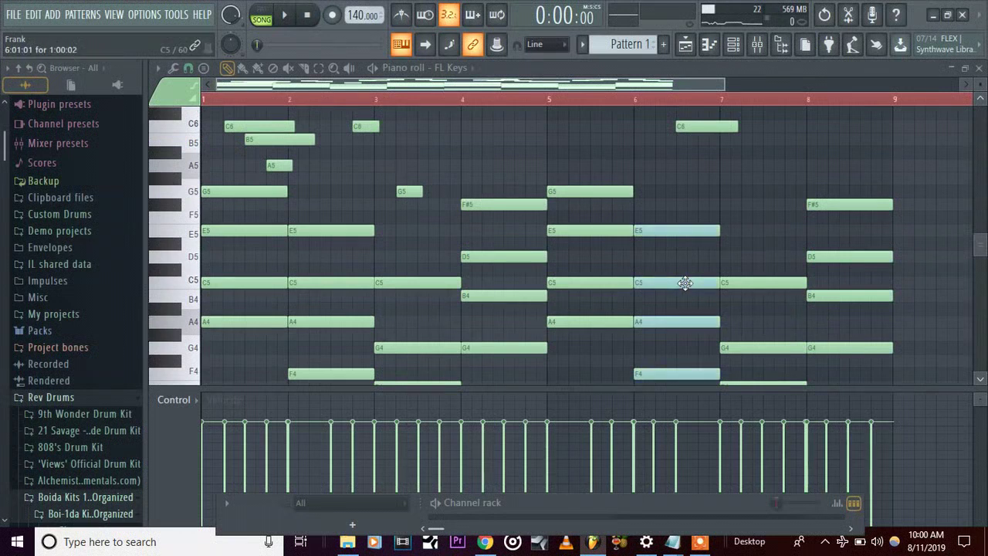
# Play the arrangement from the playlist with the channel rack in view, listen with Serum enabled, and mute the Serum channel
pyautogui.click(698, 44)
pyautogui.press('space')
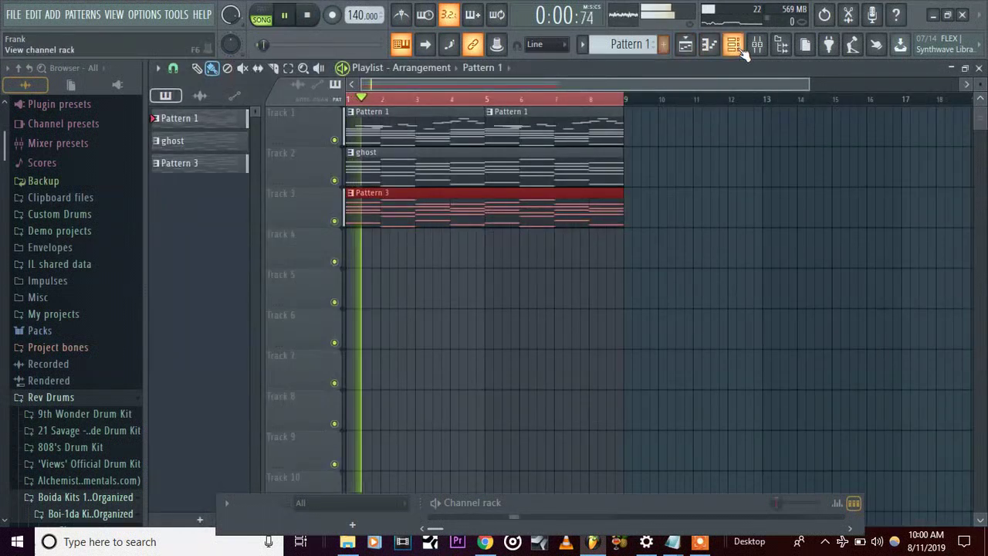
pyautogui.moveTo(580, 503); pyautogui.dragTo(557, 281)
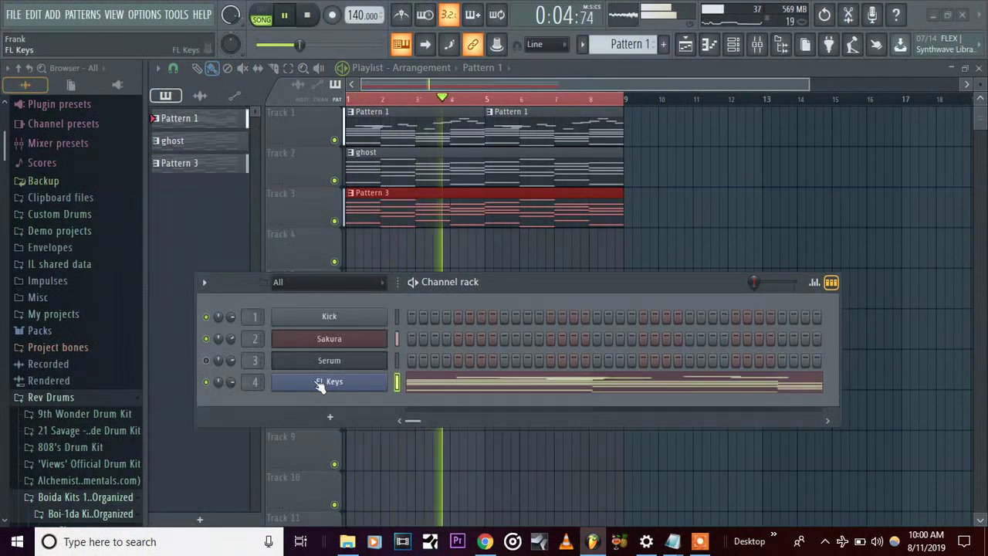
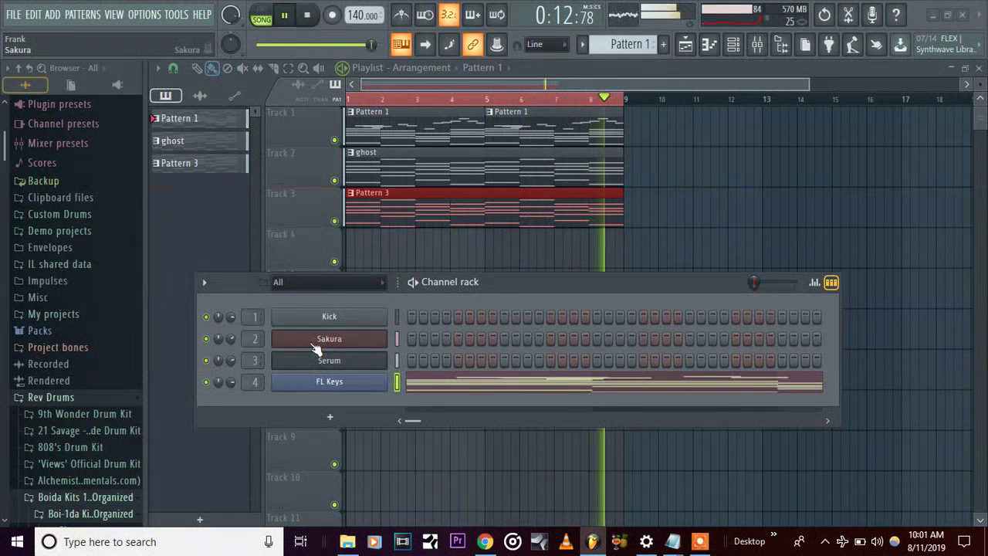
pyautogui.press('space')
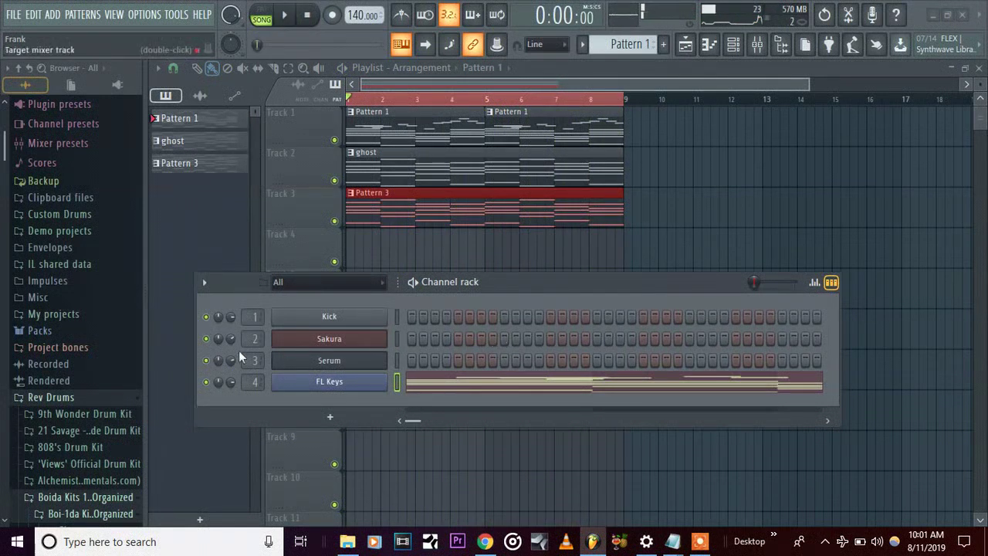
pyautogui.click(206, 360)
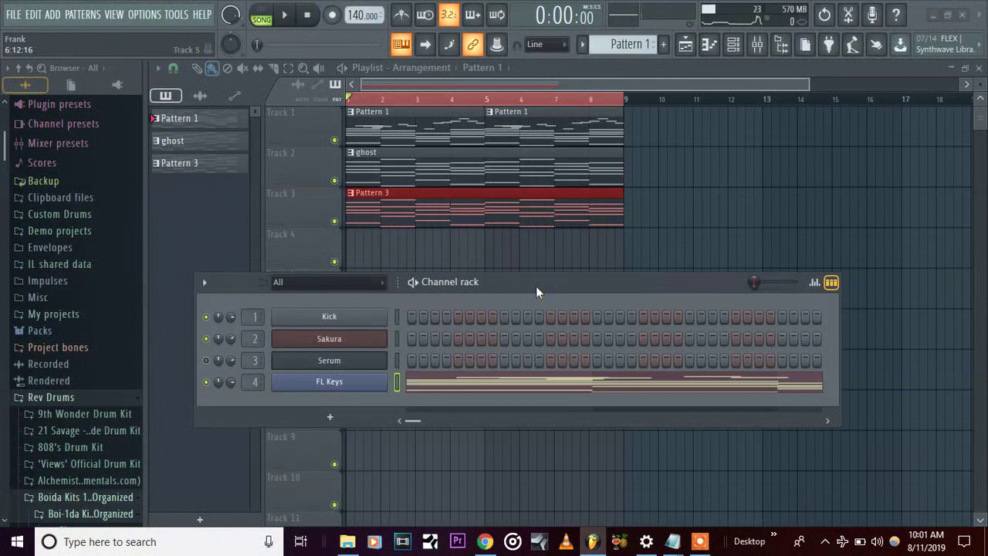
# Reposition the channel rack over the playlist and widen it so its step grid has more room
pyautogui.moveTo(535, 285); pyautogui.dragTo(559, 362)
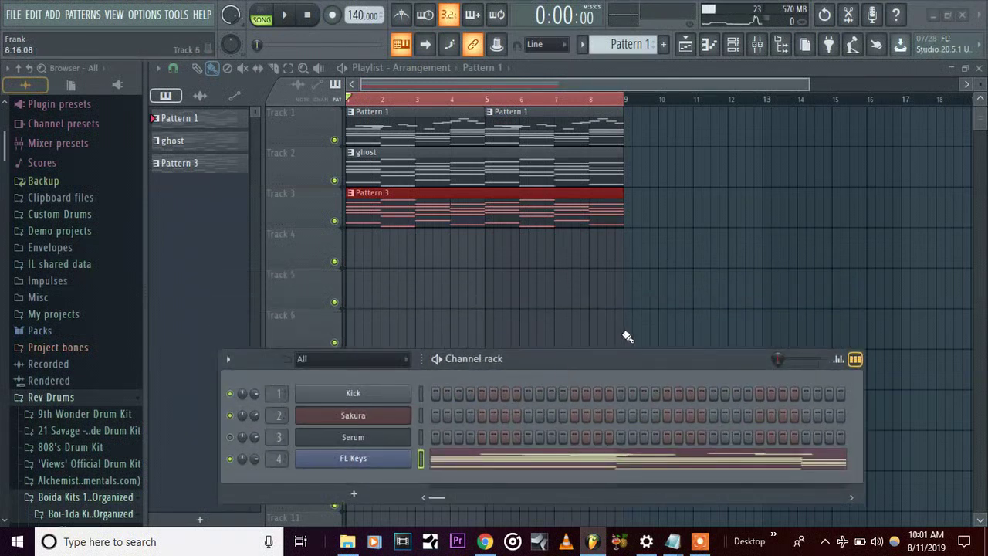
pyautogui.moveTo(601, 370); pyautogui.dragTo(563, 144)
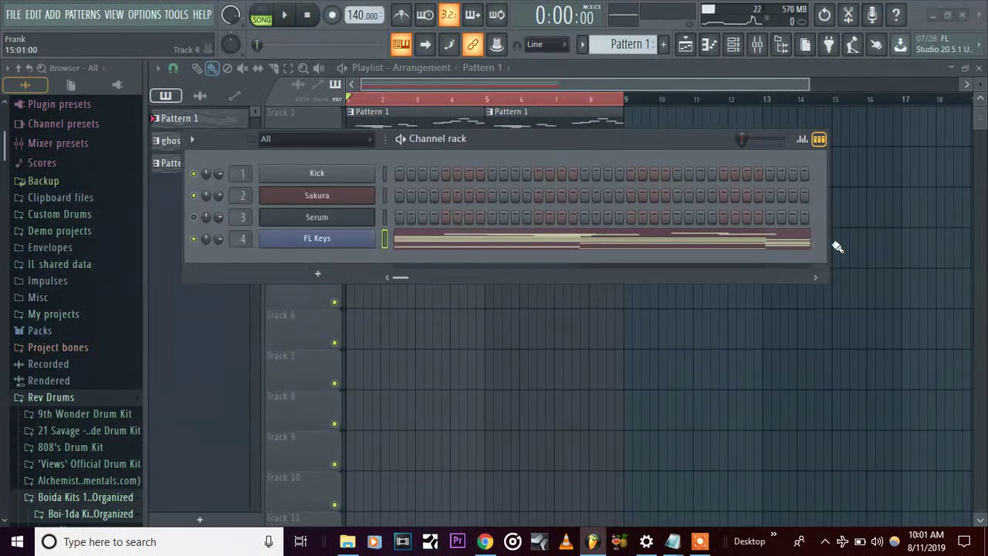
pyautogui.moveTo(825, 281); pyautogui.dragTo(890, 423)
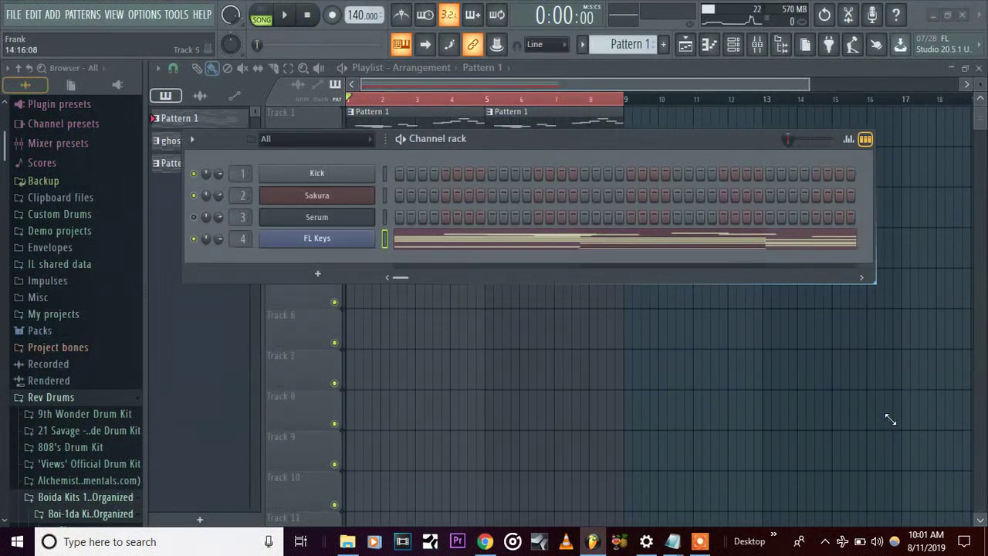
# Switch to the empty Pattern 4, name it Drums and give it a yellow colour
pyautogui.scroll(-3, 625, 44)
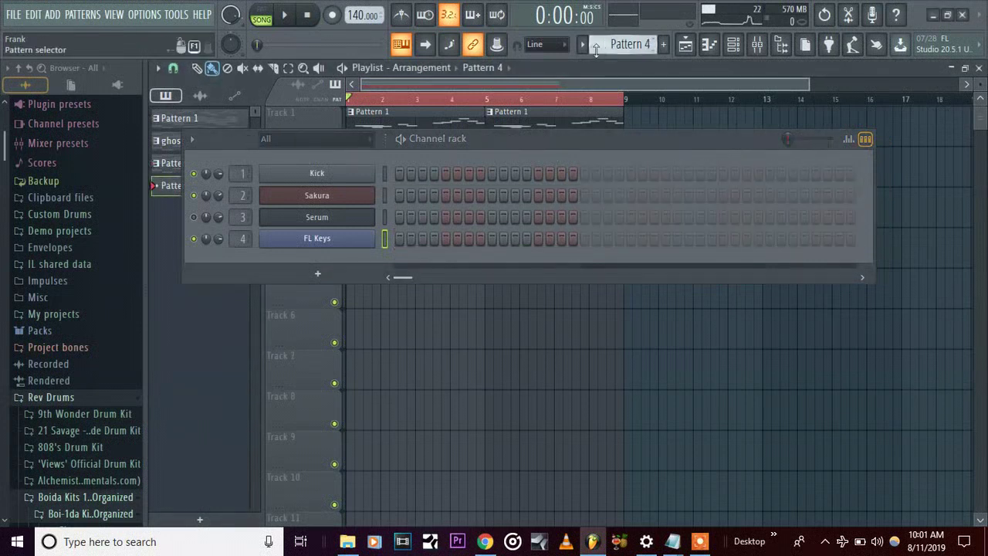
pyautogui.click(582, 47)
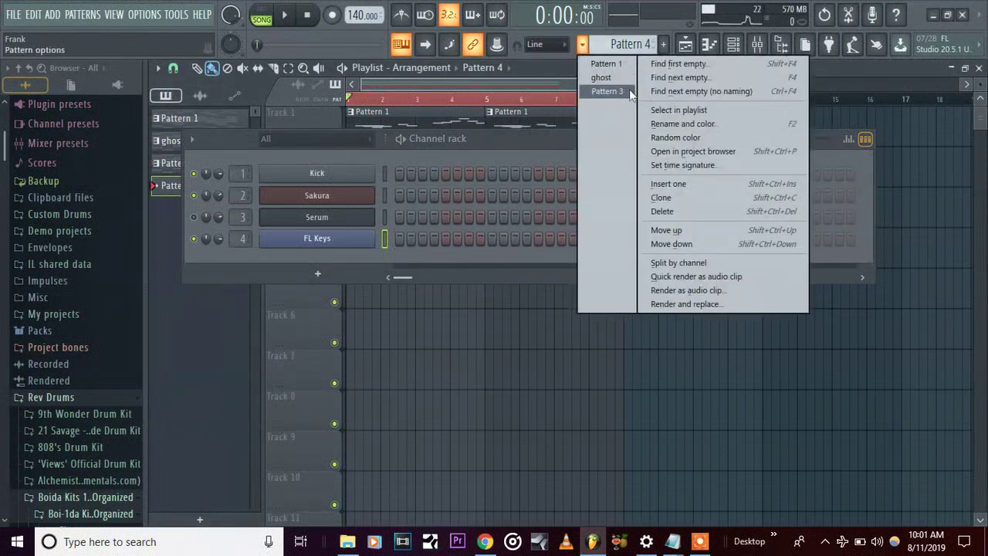
pyautogui.click(653, 122)
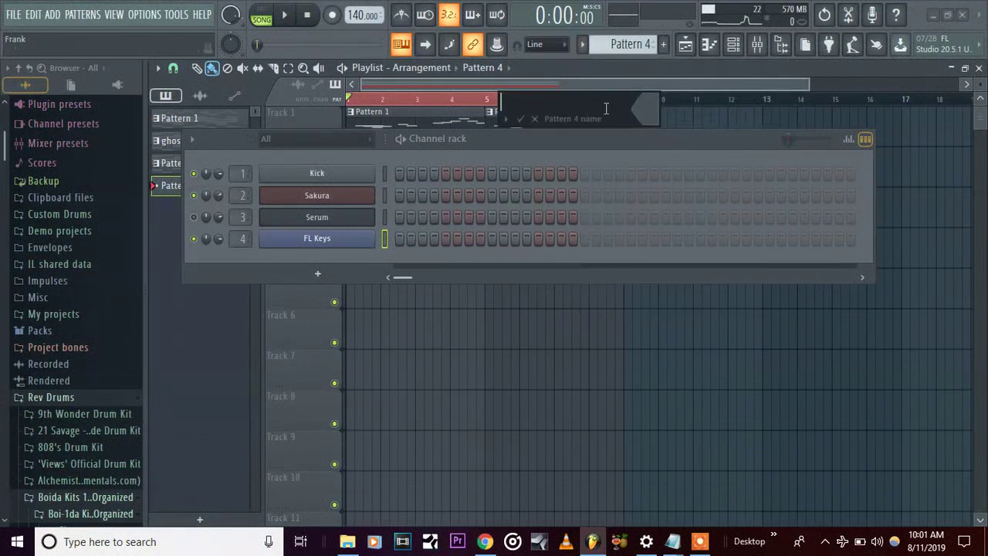
pyautogui.click(651, 108)
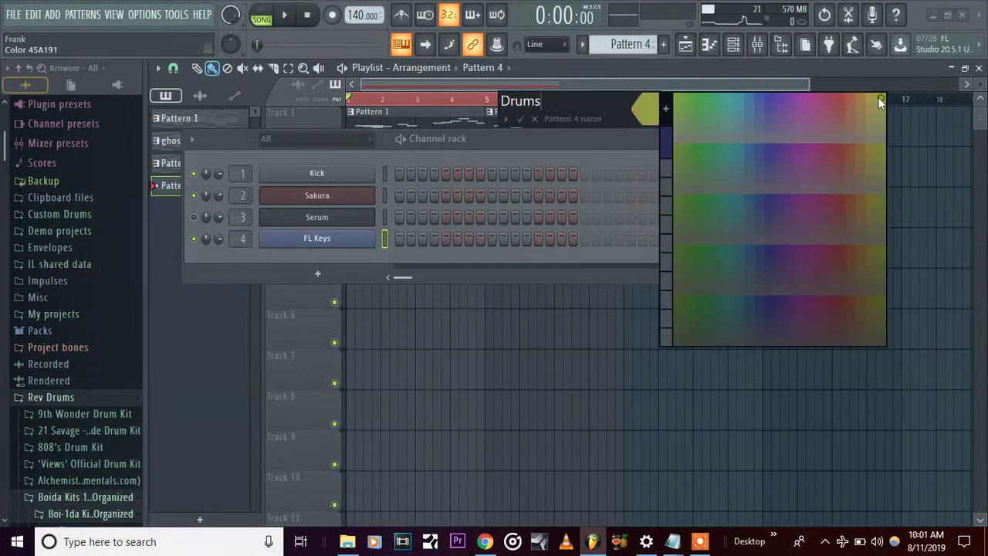
pyautogui.click(520, 120)
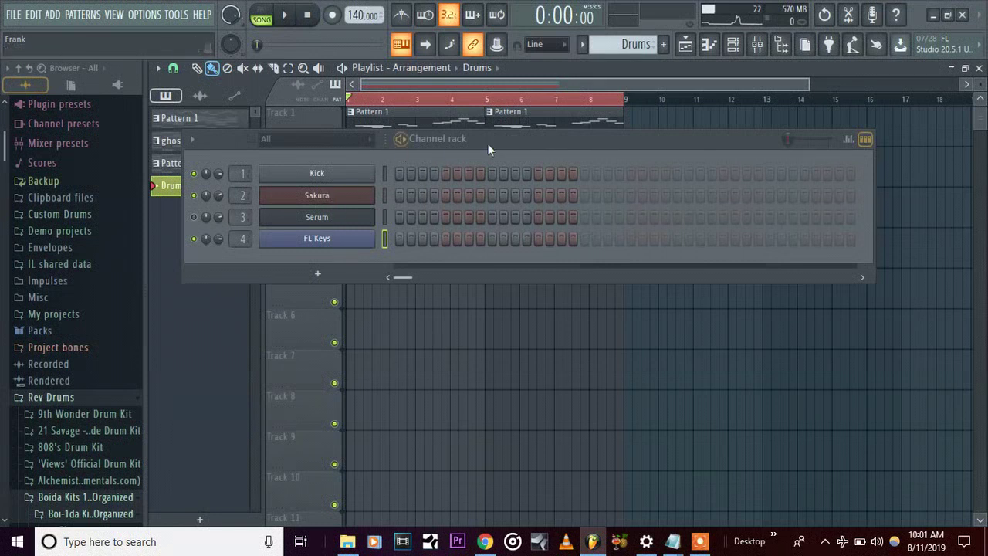
# Replace the Kick channel's sample with ASHYKNEE Kick from the Boi-1da kit's Kick folder, keeping the channel rack clear of the upper tracks
pyautogui.moveTo(493, 142); pyautogui.dragTo(506, 221)
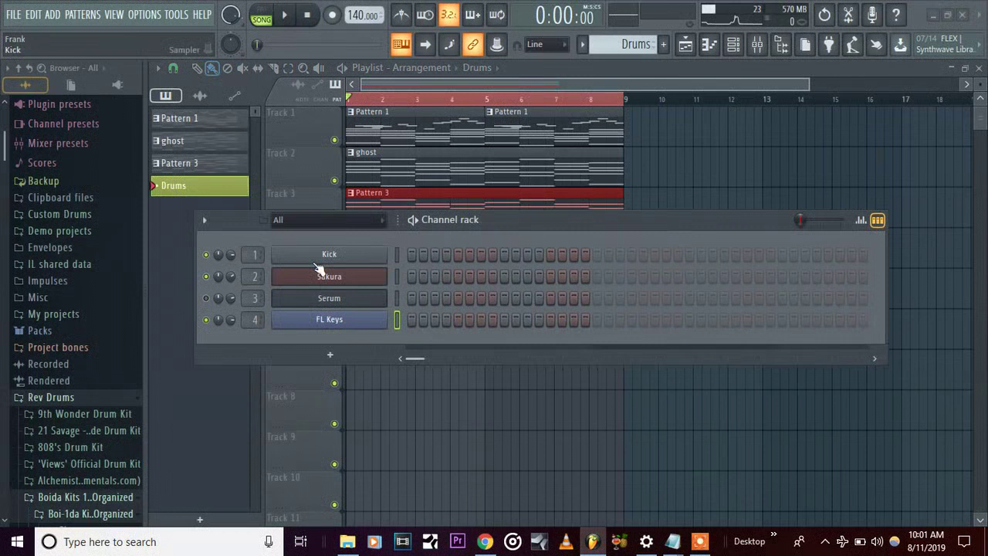
pyautogui.scroll(-3, 85, 355)
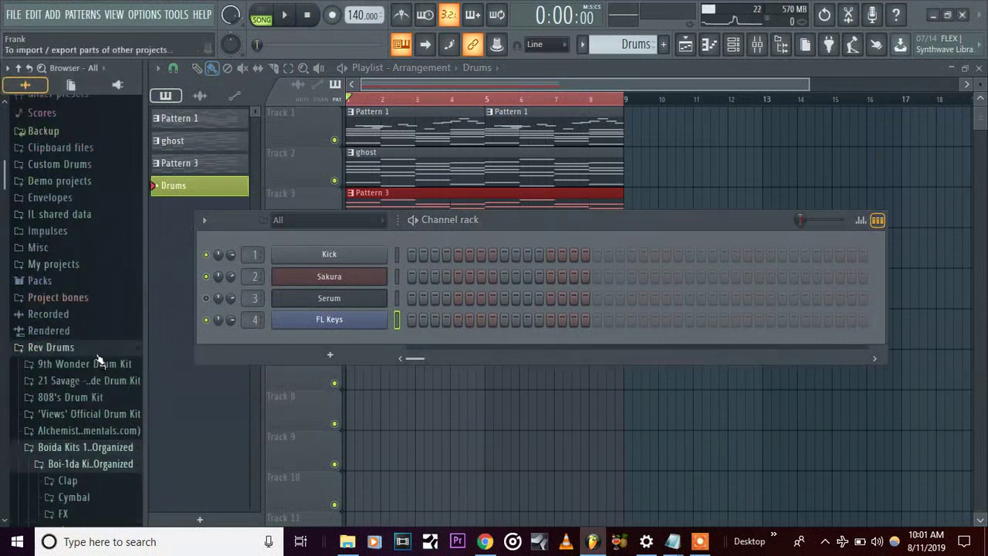
pyautogui.scroll(-6, 97, 355)
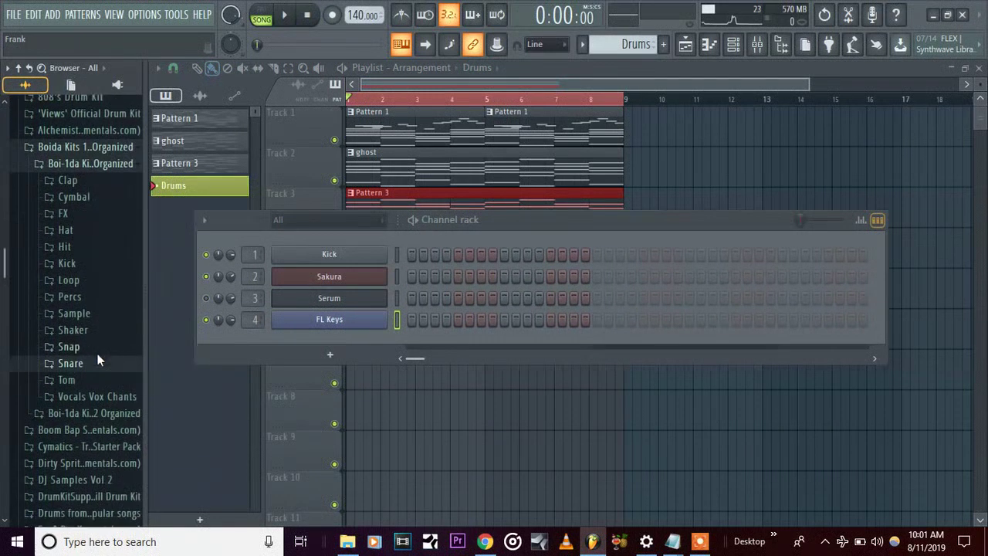
pyautogui.click(76, 264)
pyautogui.click(77, 164)
pyautogui.click(81, 240)
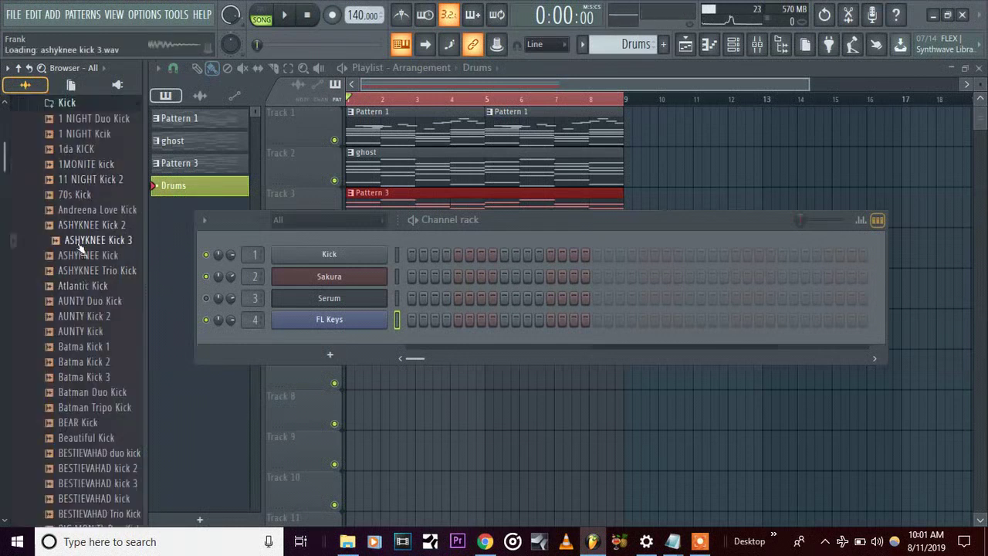
pyautogui.click(79, 254)
pyautogui.moveTo(78, 257); pyautogui.dragTo(324, 256)
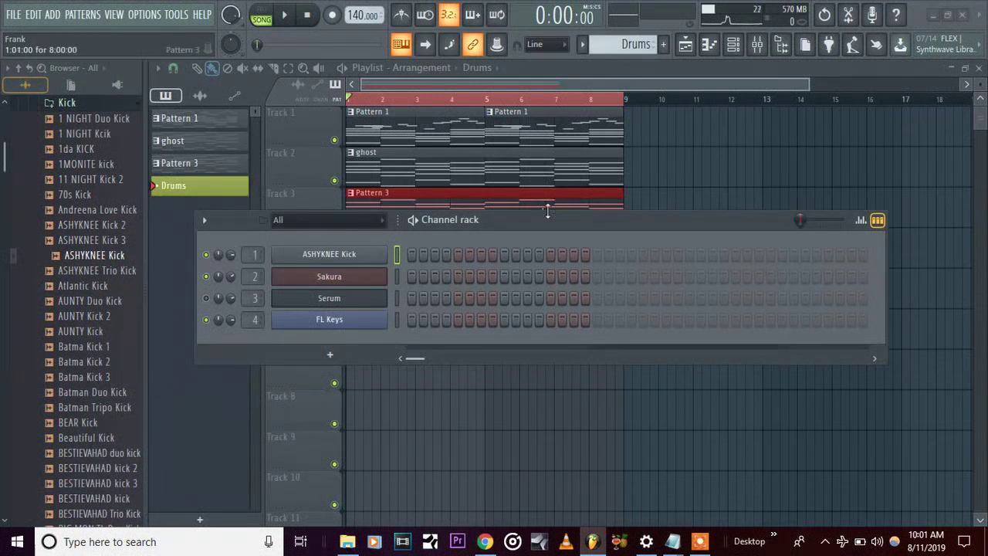
# Place four one-bar Drums clips on Track 4, filling bars 1 to 4 of the playlist
pyautogui.moveTo(540, 220); pyautogui.dragTo(545, 291)
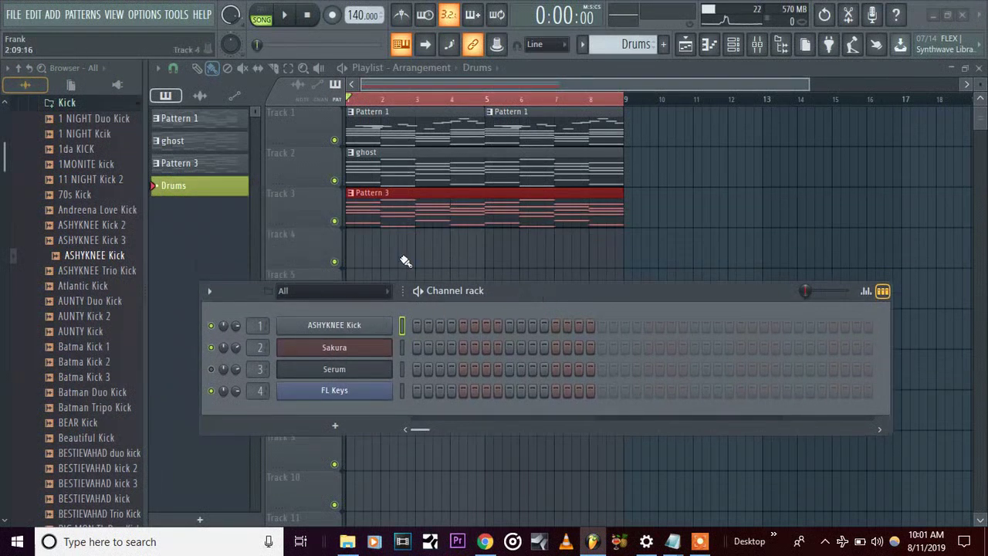
pyautogui.moveTo(364, 247)
pyautogui.mouseDown()
pyautogui.moveTo(375, 250)
pyautogui.moveTo(347, 247)
pyautogui.mouseUp()
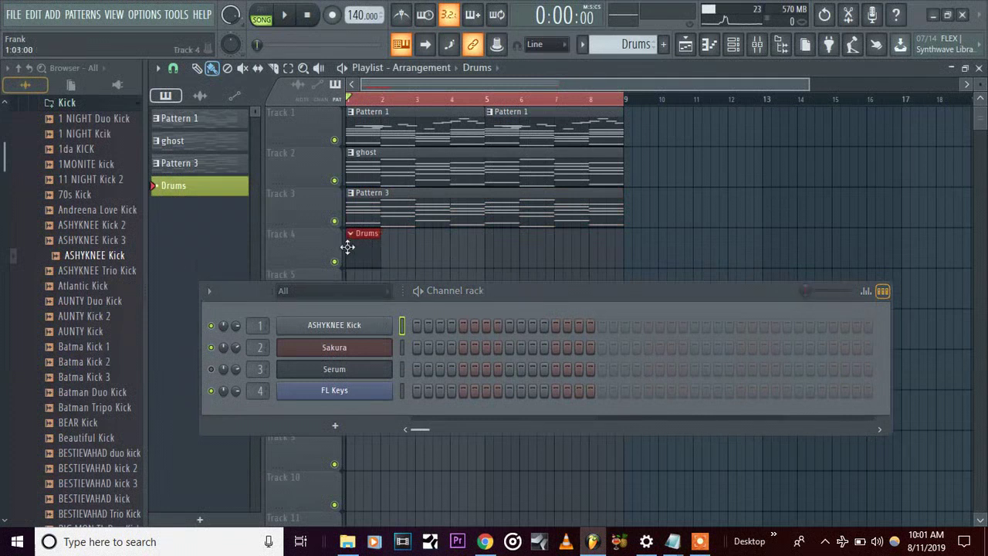
pyautogui.click(388, 251)
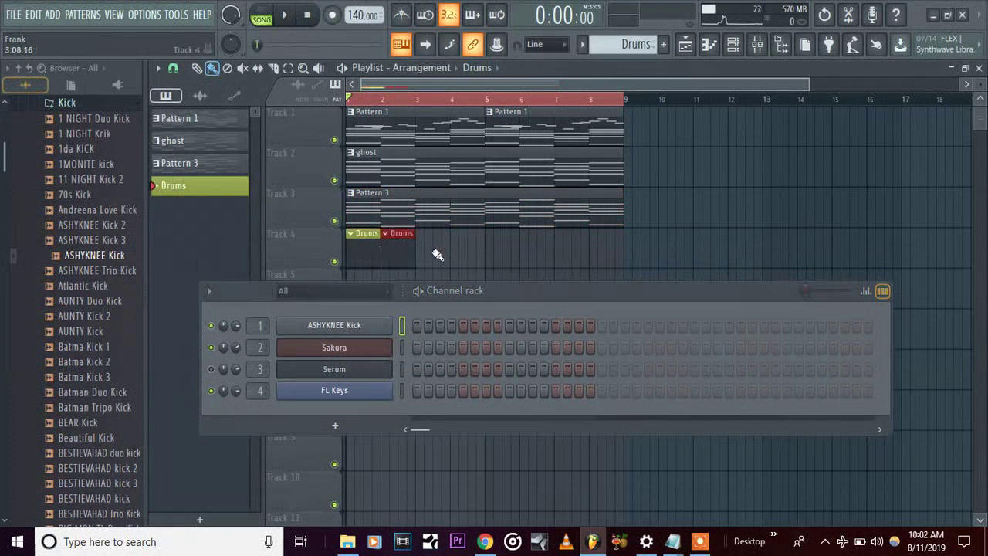
pyautogui.click(422, 253)
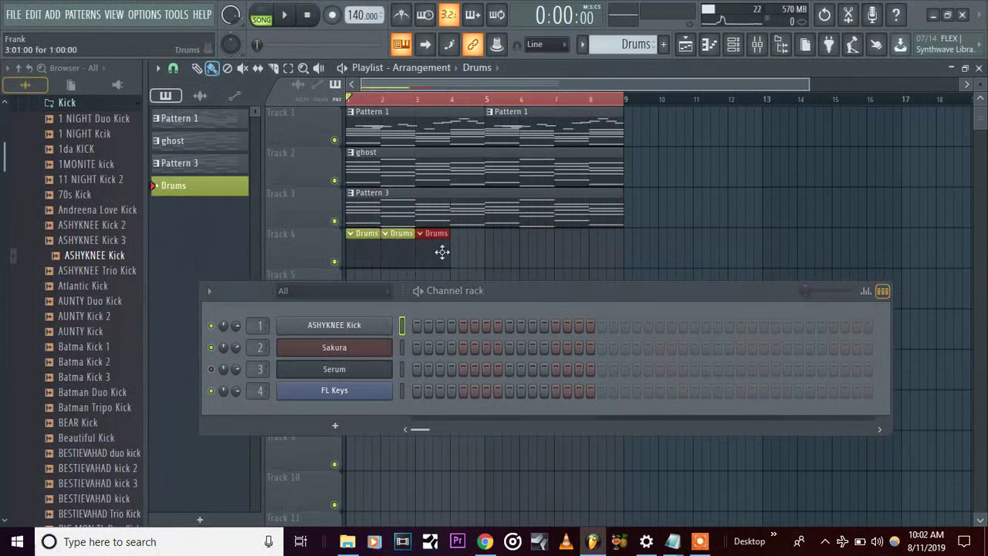
pyautogui.click(457, 257)
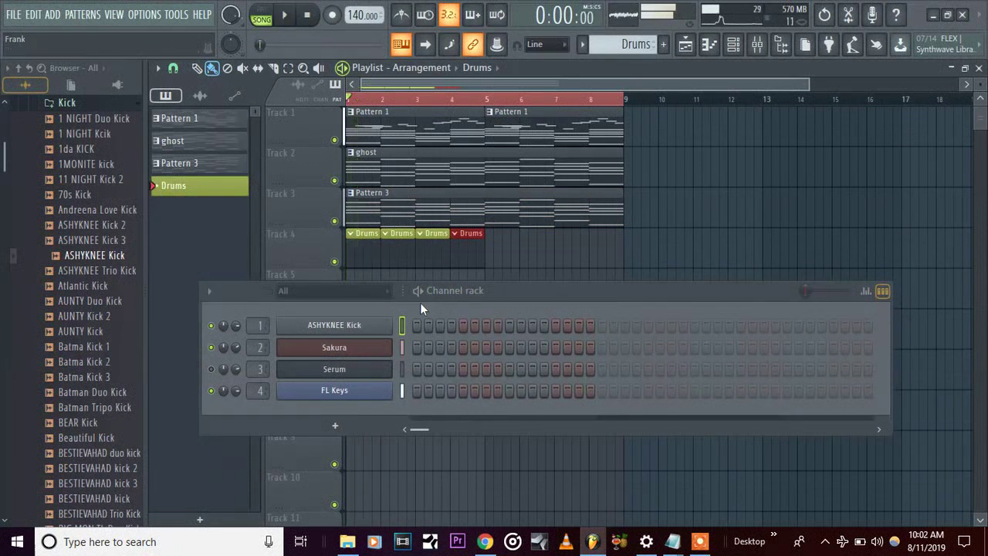
# Put an ASHYKNEE Kick hit on step 1 of the Drums pattern, trying an extra hit on step 3 while the song plays
pyautogui.click(417, 325)
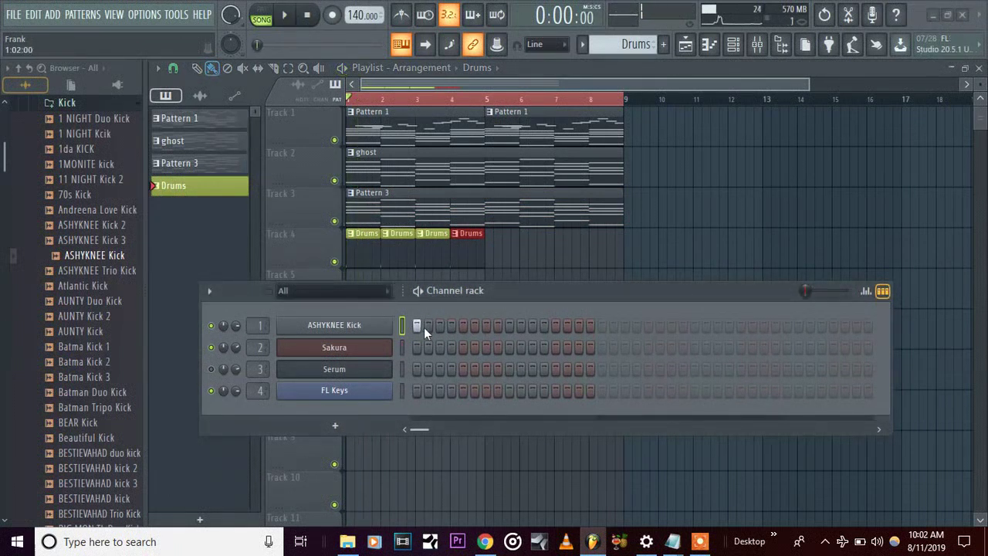
pyautogui.click(437, 324)
pyautogui.press('space')
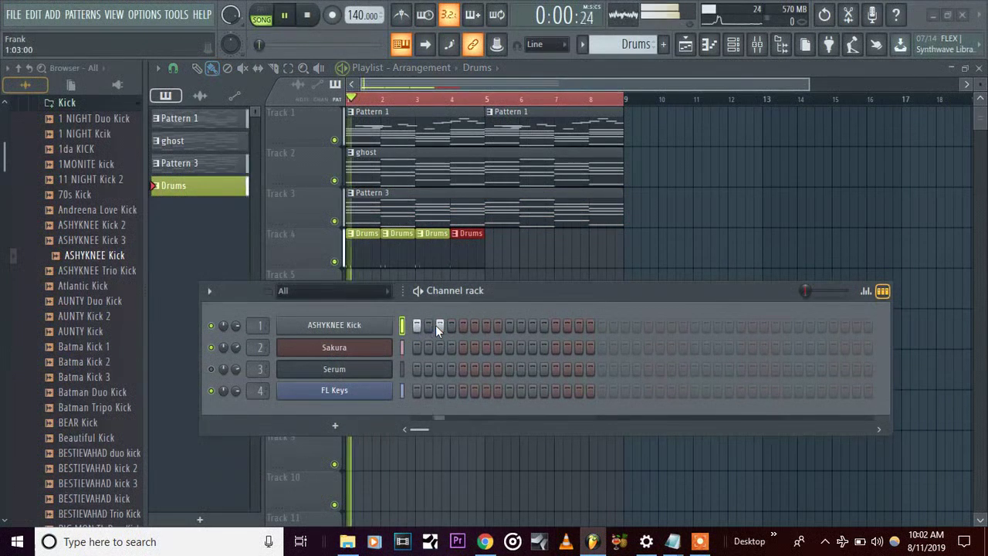
pyautogui.press('space')
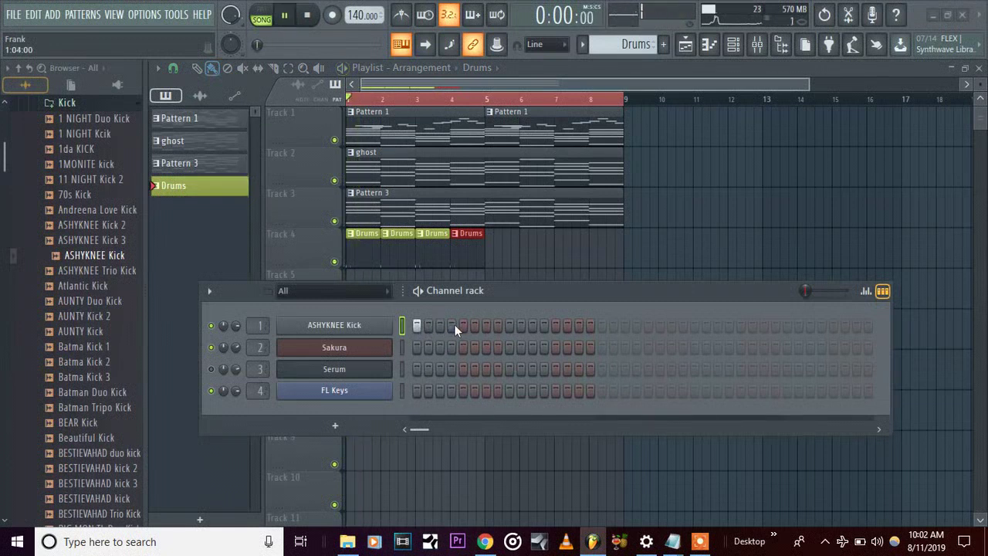
pyautogui.press('space')
pyautogui.press('space')
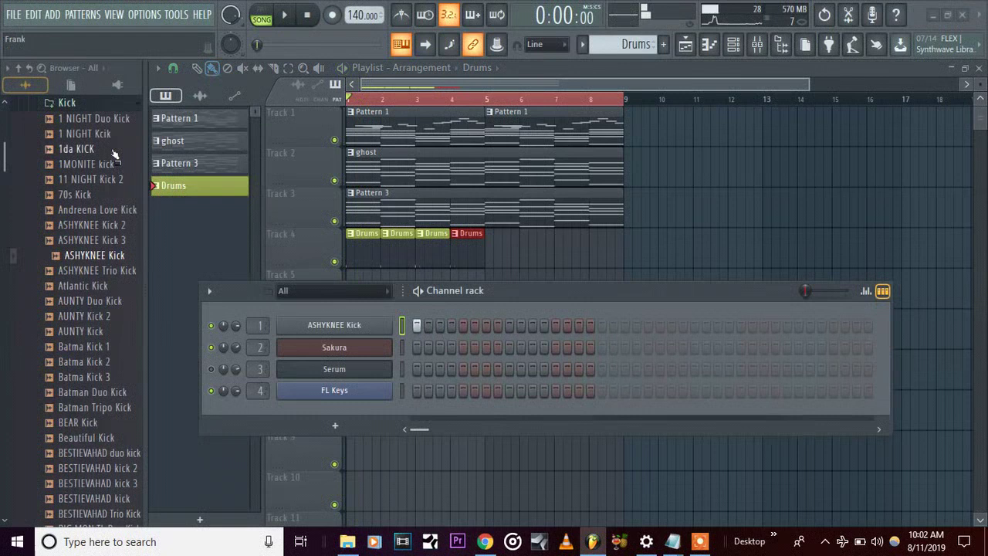
# Add BEAR Snare 2 from the Snare folder as a new channel above the kick and place its hit on step 9
pyautogui.click(69, 104)
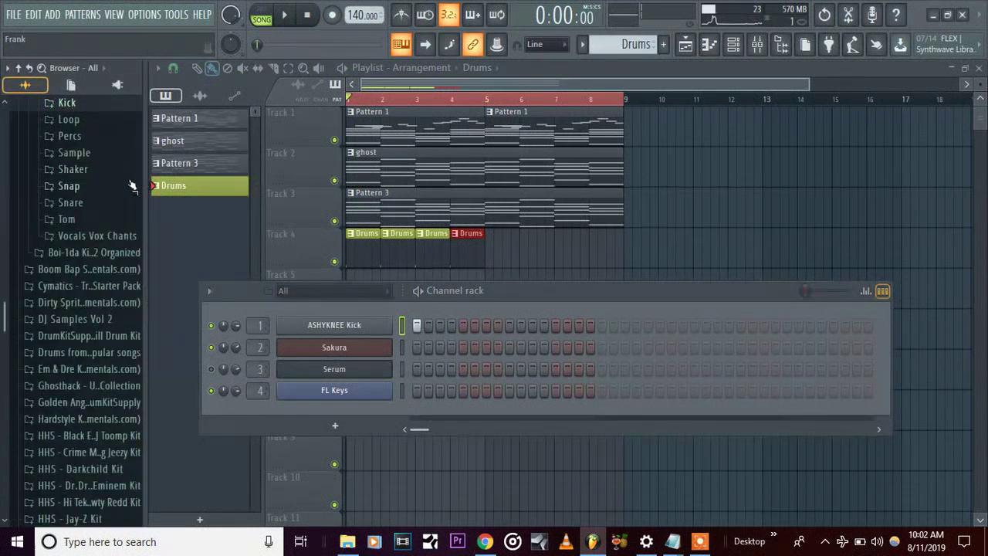
pyautogui.scroll(3, 89, 147)
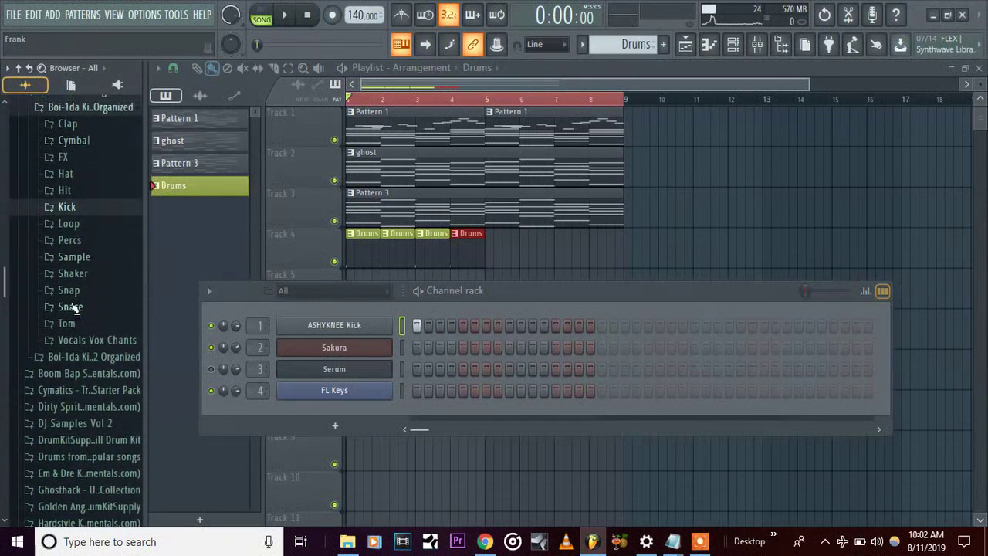
pyautogui.click(70, 307)
pyautogui.click(69, 392)
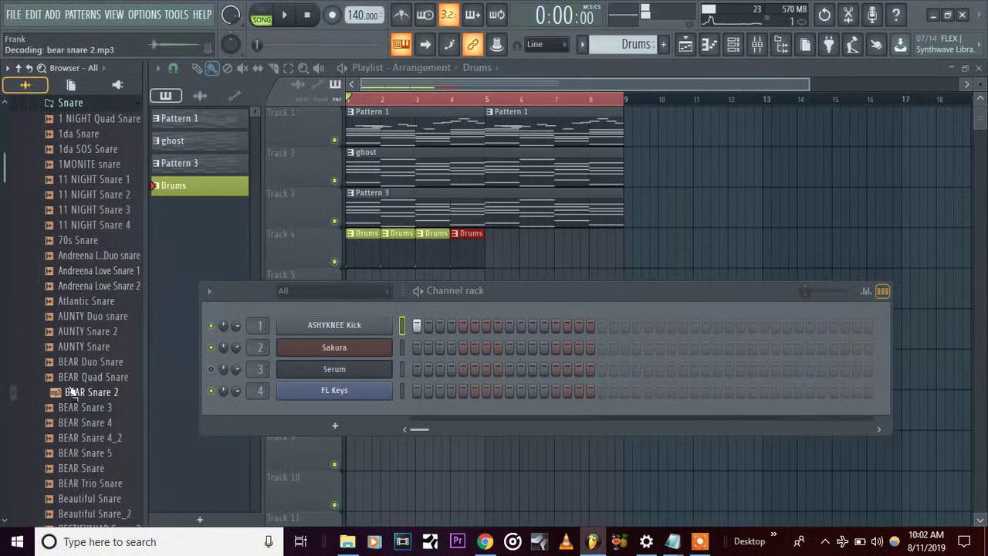
pyautogui.click(94, 395)
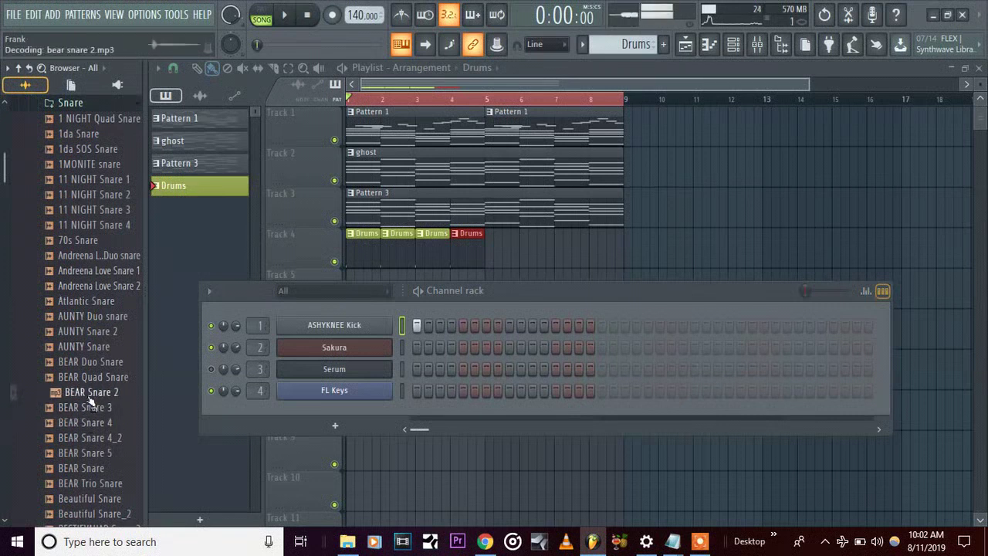
pyautogui.moveTo(89, 399); pyautogui.dragTo(325, 318)
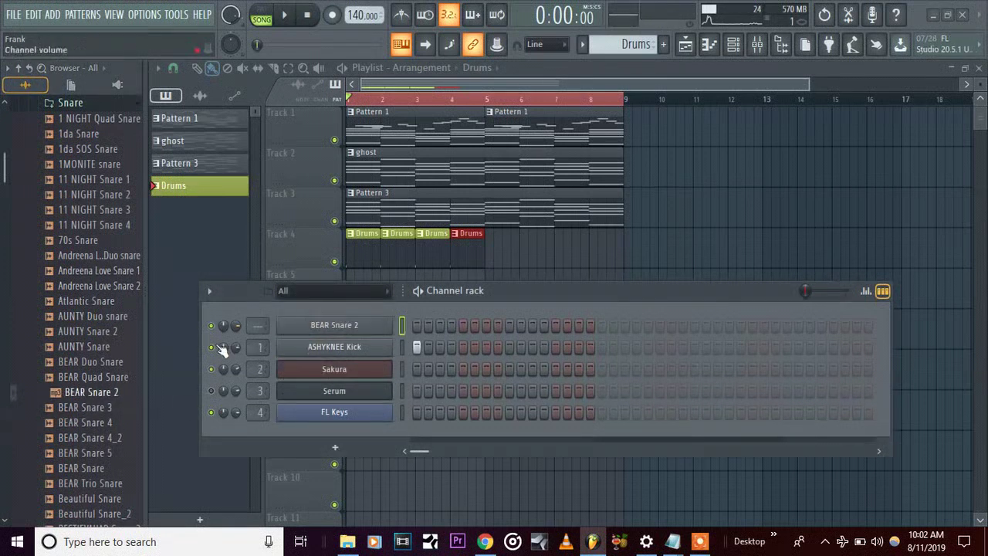
pyautogui.press('space')
pyautogui.click(507, 325)
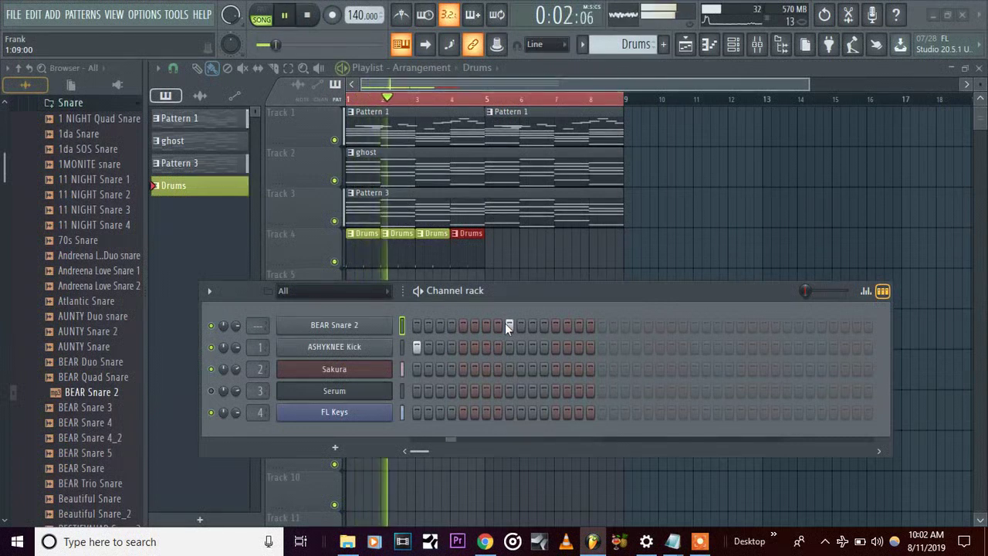
# Set the BEAR Snare 2 channel's start offset to about 7% to skip the silence before the hit, and listen with the song
pyautogui.click(332, 324)
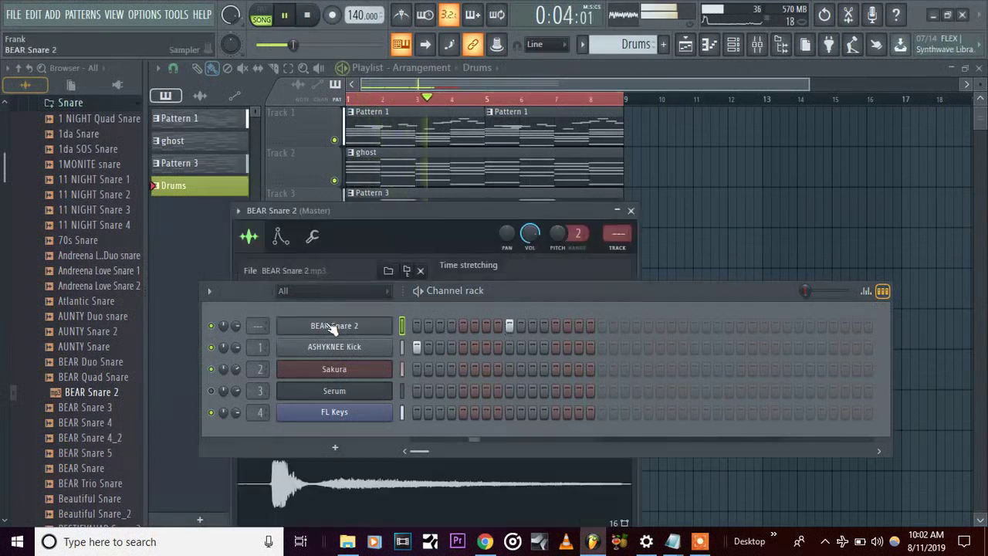
pyautogui.moveTo(421, 208); pyautogui.dragTo(461, 10)
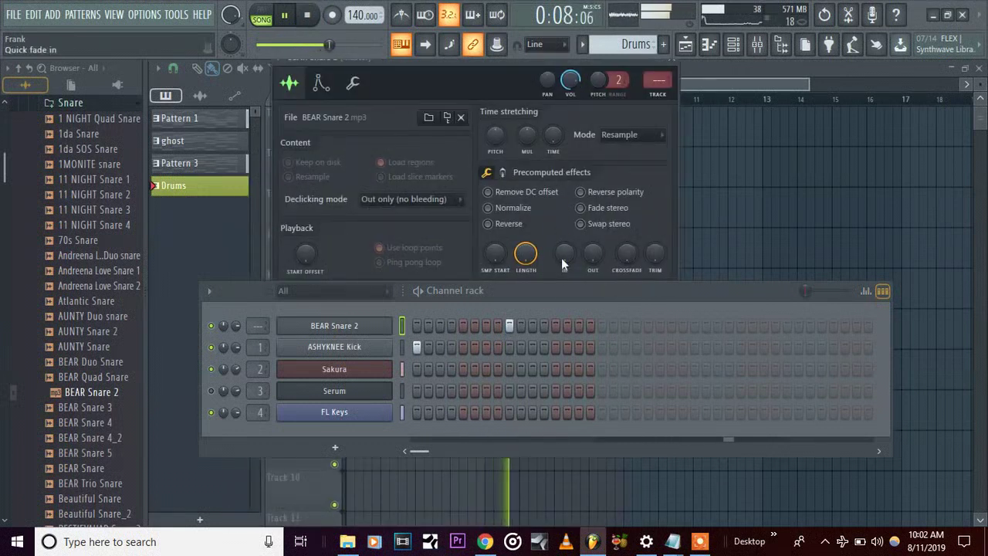
pyautogui.moveTo(566, 290); pyautogui.dragTo(566, 452)
pyautogui.press('space')
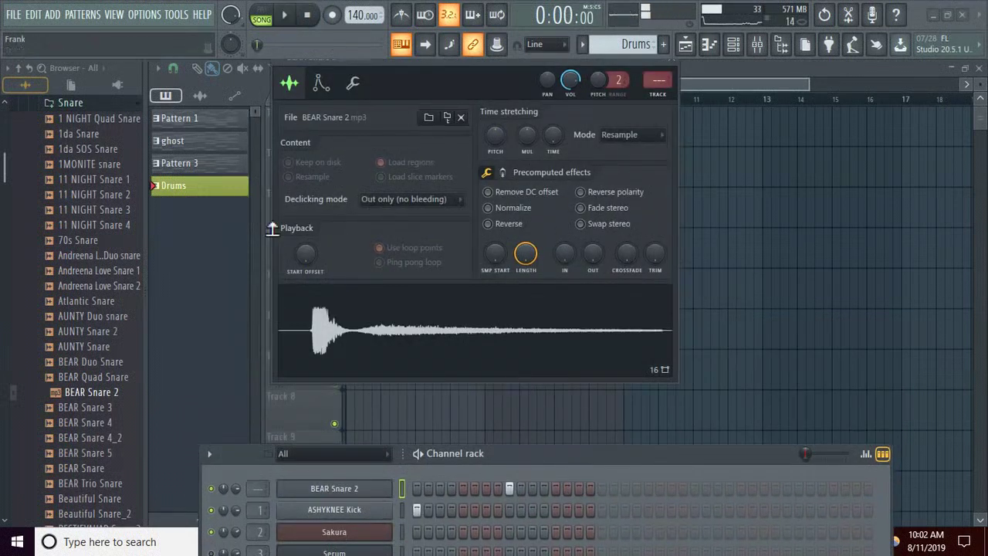
pyautogui.moveTo(299, 253); pyautogui.dragTo(299, 248)
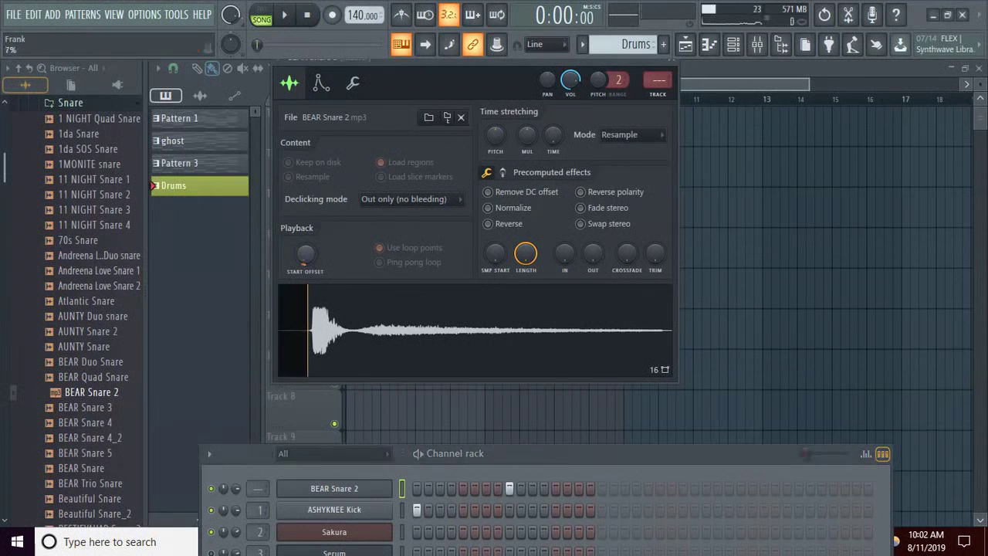
pyautogui.press('space')
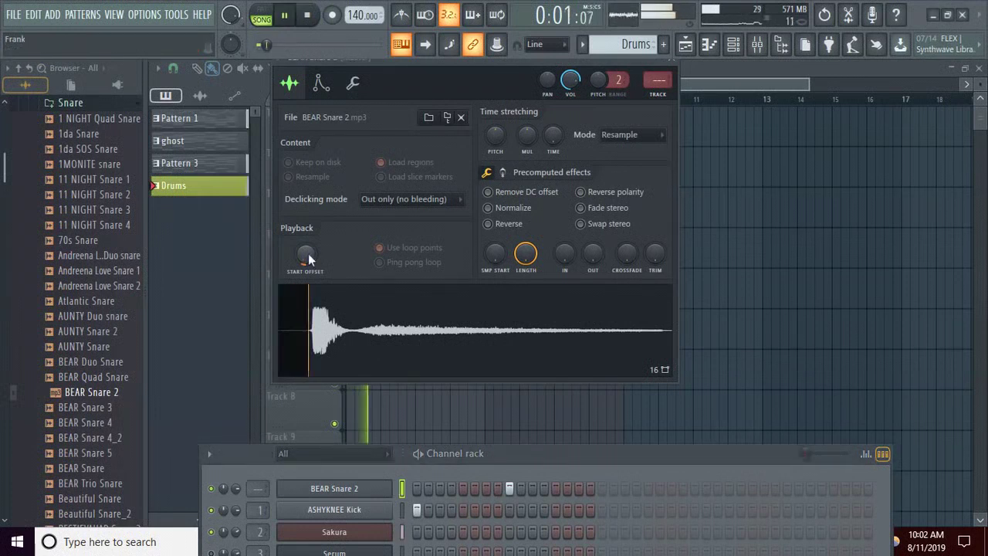
pyautogui.click(671, 60)
pyautogui.press('space')
# Replace the BEAR Snare 2 sample with AUNTY Snare 2 from the same Snare folder
pyautogui.click(73, 336)
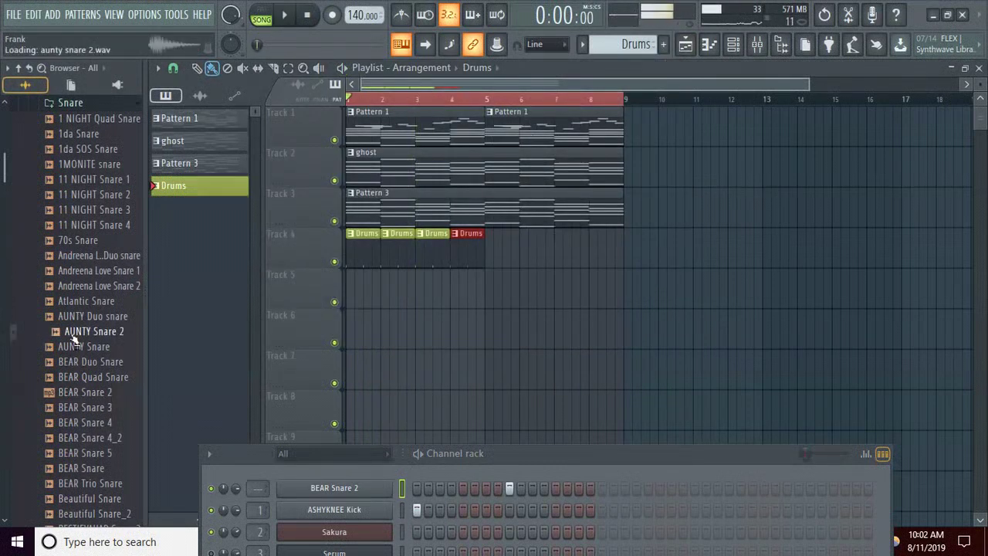
pyautogui.moveTo(73, 342); pyautogui.dragTo(318, 490)
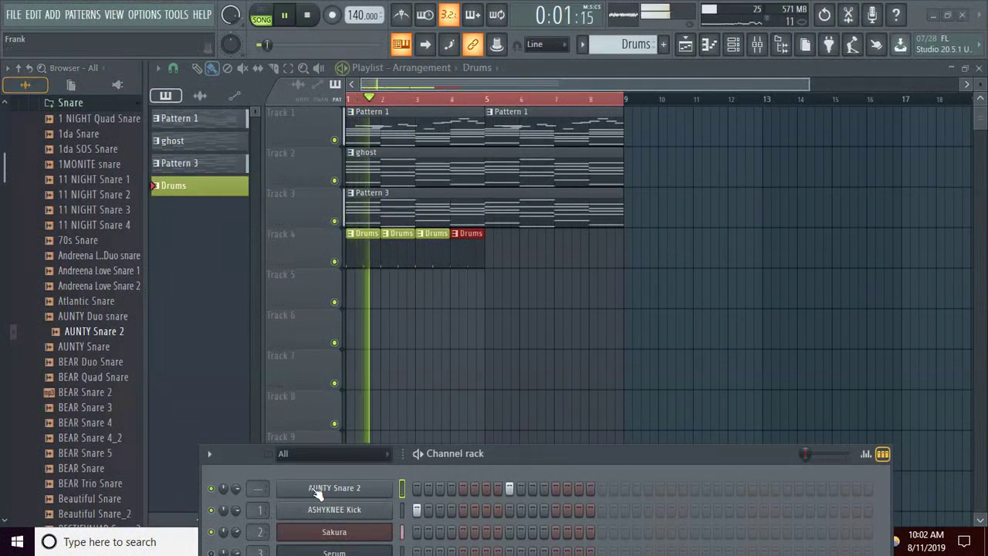
# Audition samples in the Snare folder and replace the AUNTY Snare 2 channel's sample with BONJOUR Snare
pyautogui.press('space')
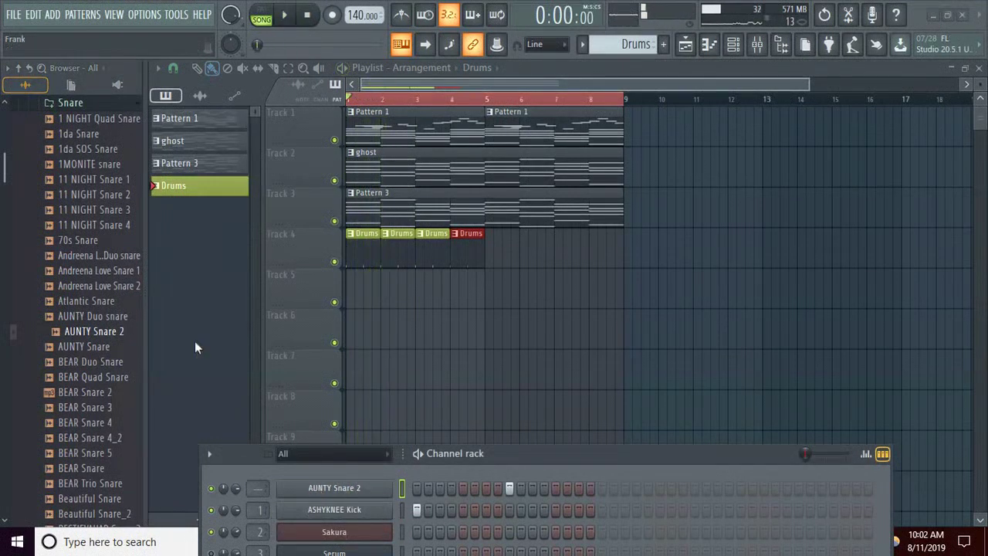
pyautogui.click(89, 376)
pyautogui.click(83, 392)
pyautogui.click(85, 422)
pyautogui.click(91, 467)
pyautogui.press('Down')
pyautogui.press('Down')
pyautogui.press('Down')
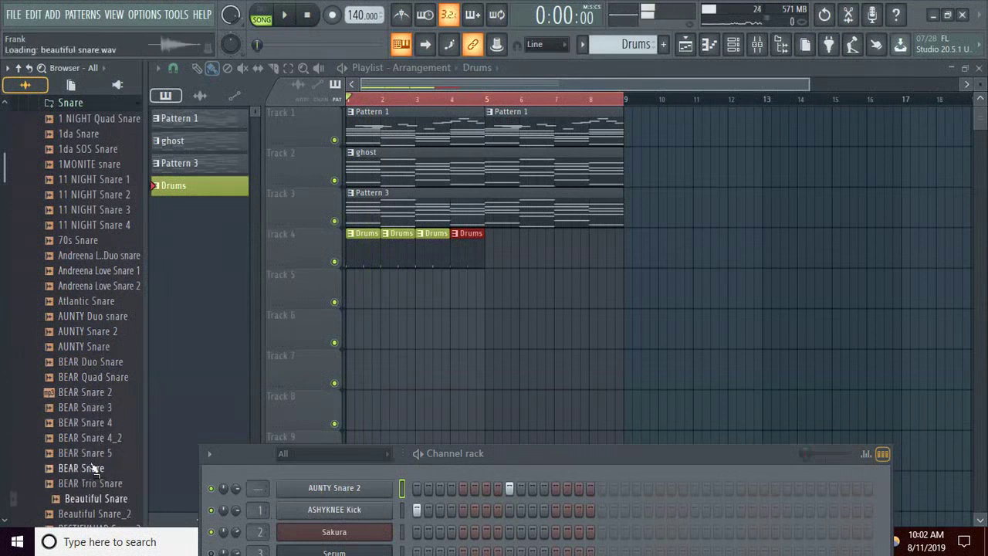
pyautogui.press('Up')
pyautogui.press('Up')
pyautogui.press('Down')
pyautogui.press('Down')
pyautogui.press('Down')
pyautogui.press('Down')
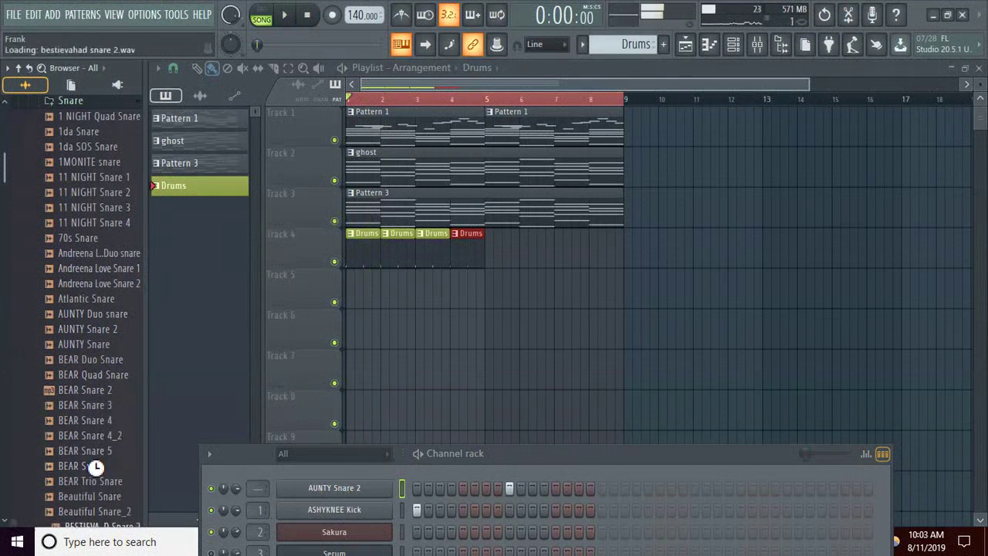
pyautogui.press('Down')
pyautogui.press('Down')
pyautogui.press('Down')
pyautogui.press('Down')
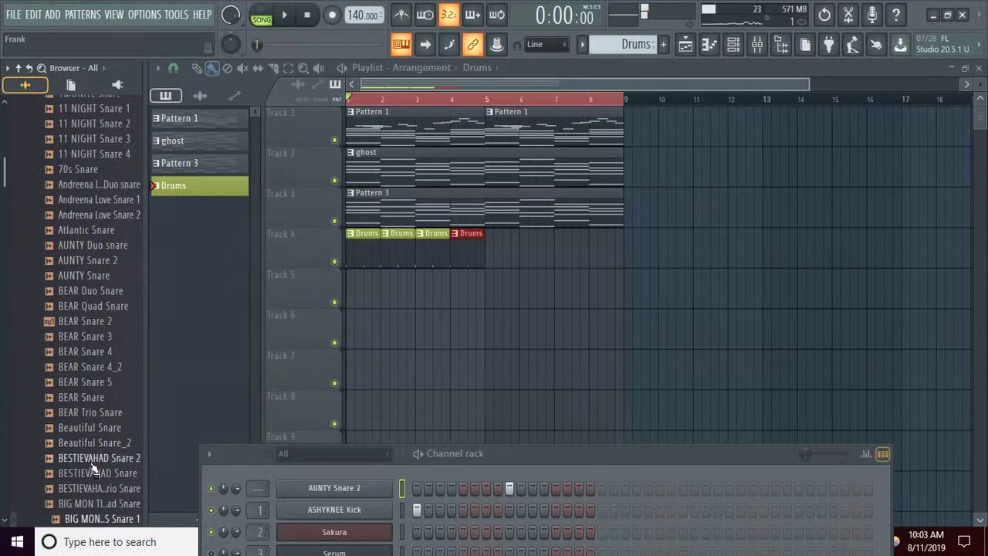
pyautogui.press('Down')
pyautogui.press('Down')
pyautogui.press('Down')
pyautogui.press('Down')
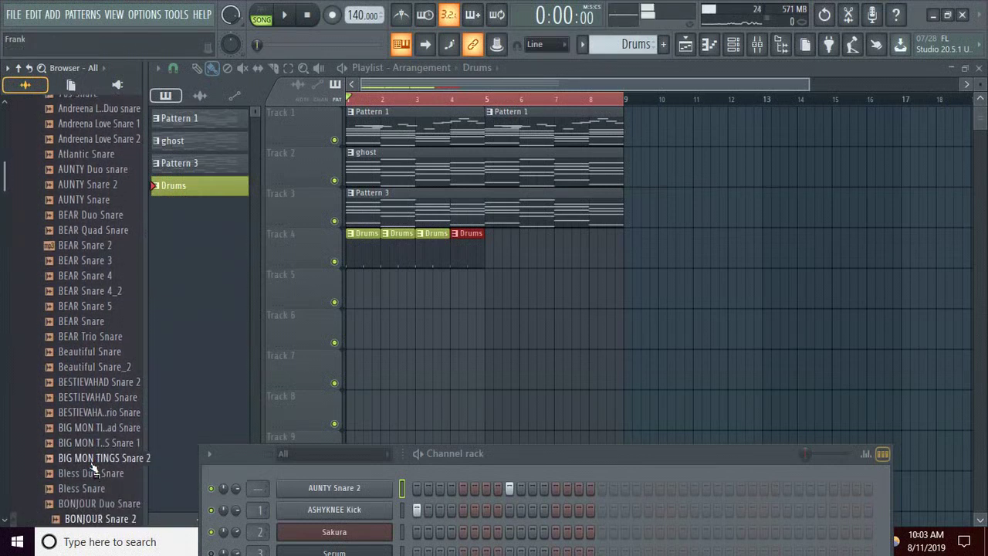
pyautogui.press('Down')
pyautogui.press('Down')
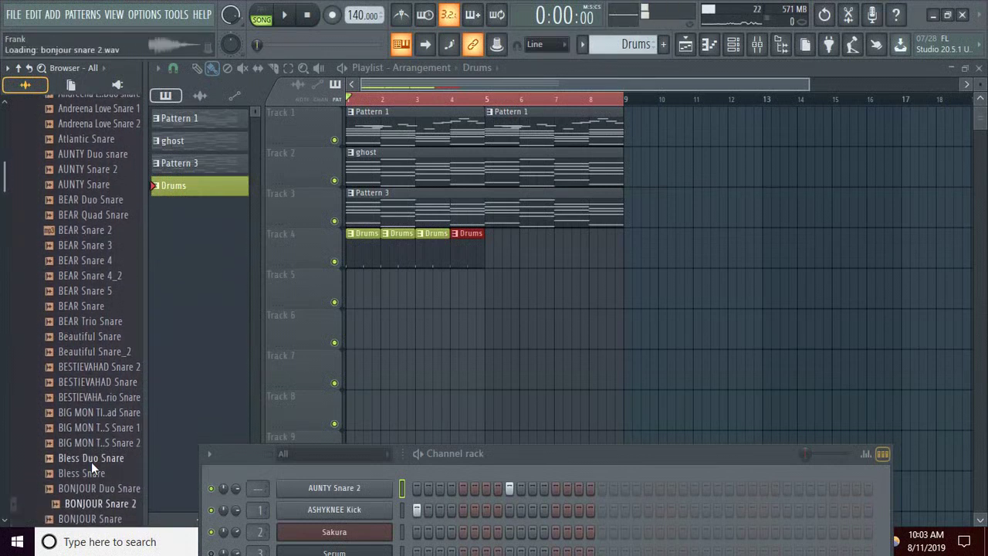
pyautogui.press('Up')
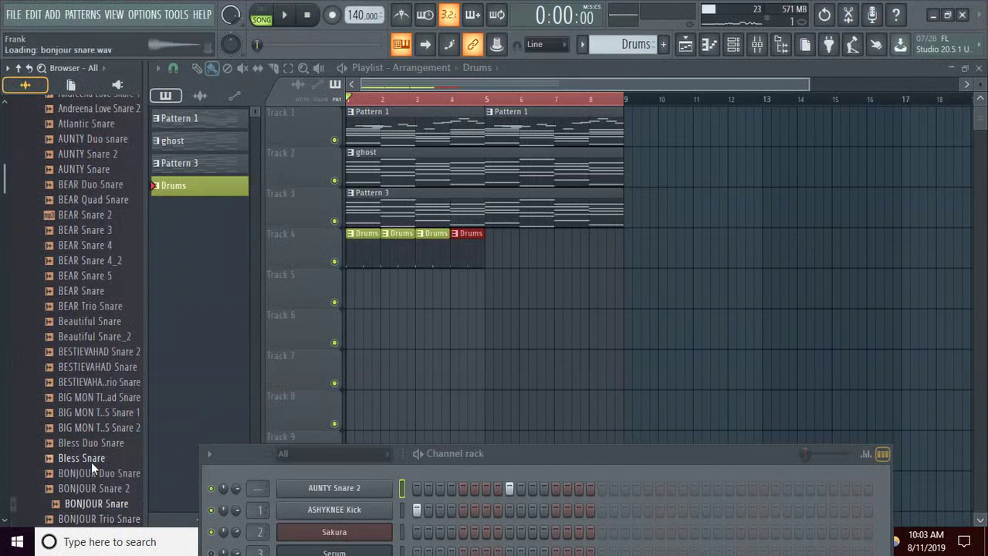
pyautogui.moveTo(103, 510); pyautogui.dragTo(332, 494)
pyautogui.moveTo(548, 454); pyautogui.dragTo(569, 294)
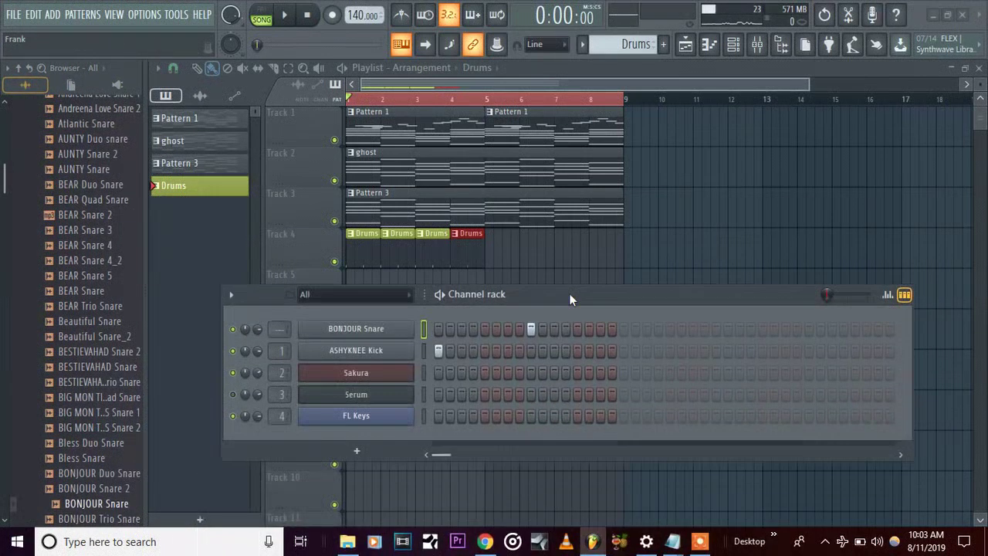
# Add an ASHYKNEE Kick hit on step 7 of the Drums pattern and listen with the song
pyautogui.click(505, 351)
pyautogui.press('space')
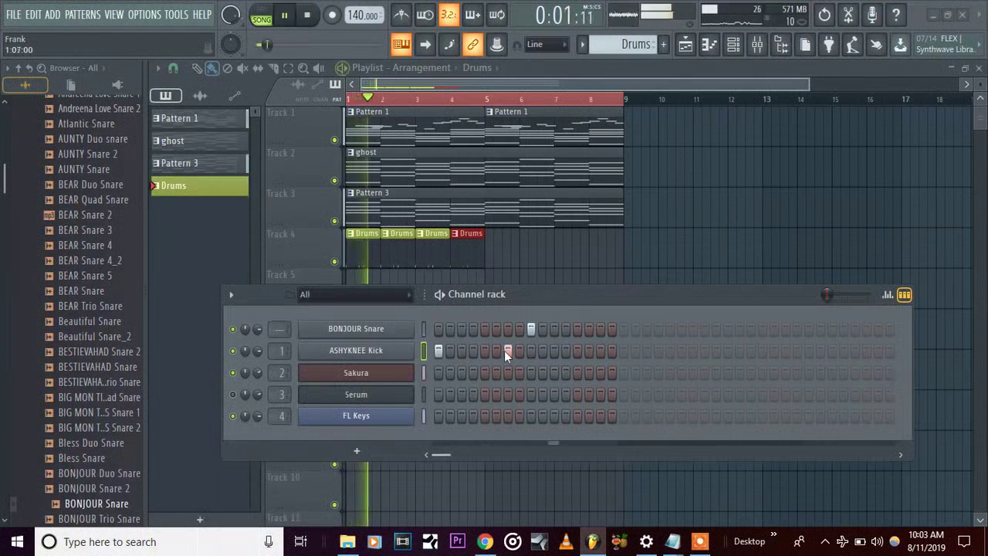
pyautogui.press('space')
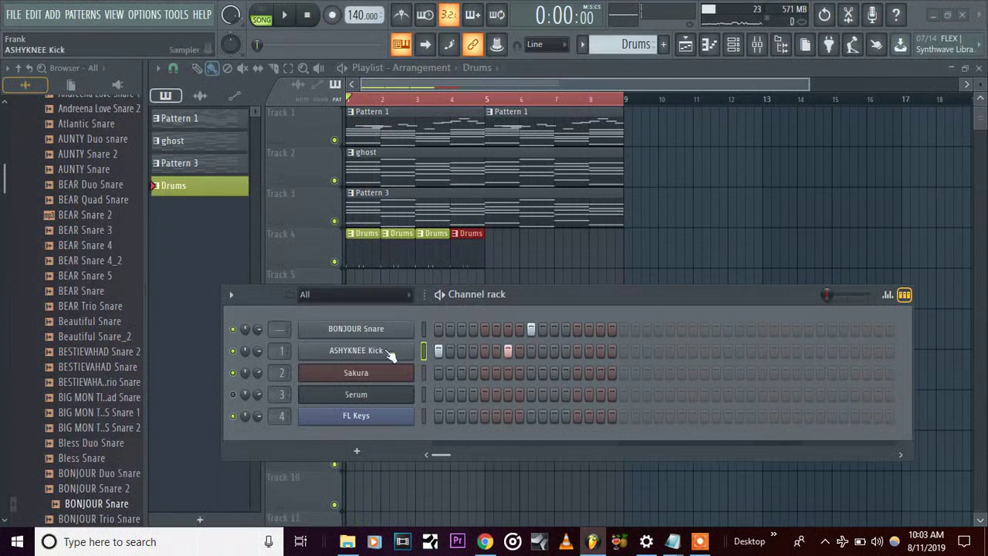
# Audition closed hats in the Hat folder's Close subfolder and add City is Mine Hat as a new channel below FL Keys
pyautogui.scroll(6, 84, 133)
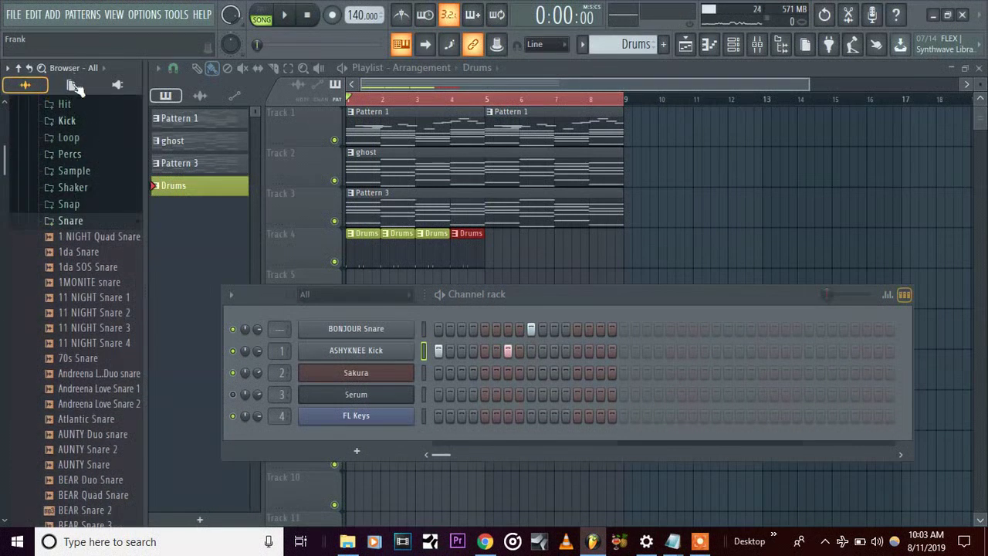
pyautogui.scroll(2, 68, 113)
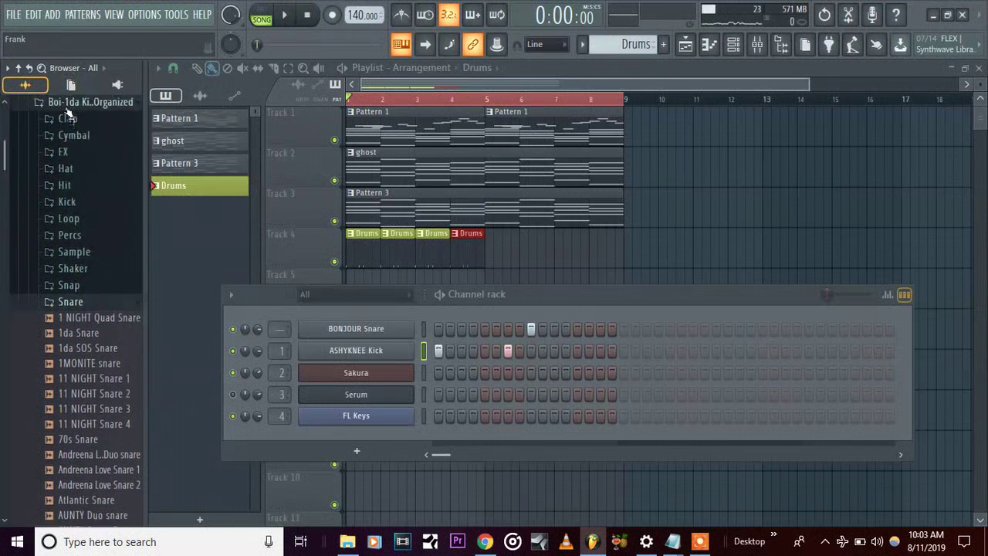
pyautogui.click(66, 168)
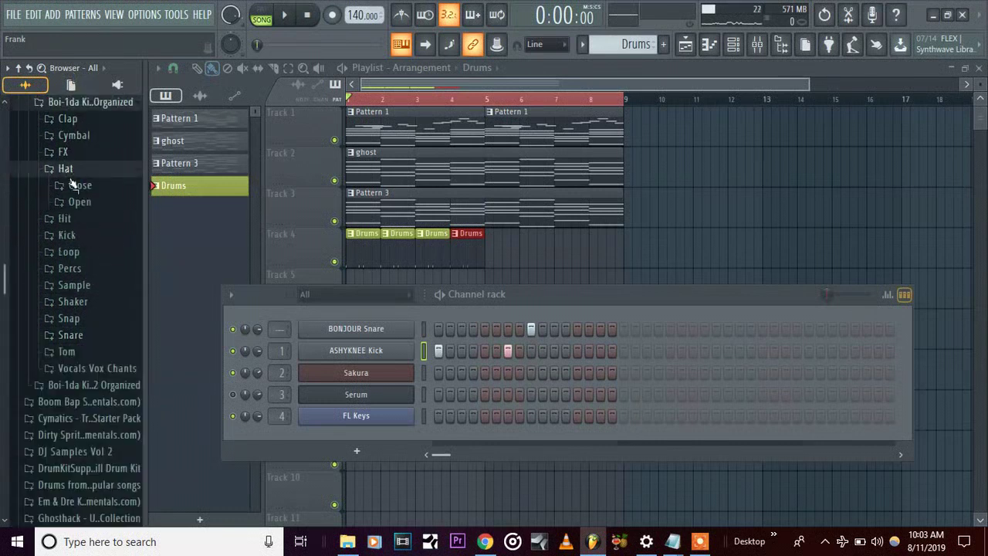
pyautogui.click(75, 186)
pyautogui.click(96, 255)
pyautogui.click(102, 316)
pyautogui.click(97, 393)
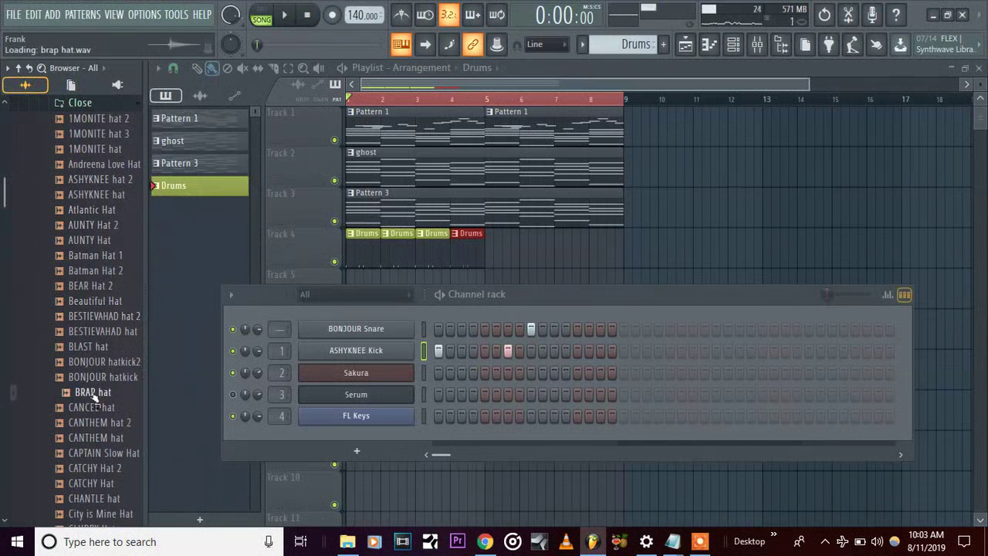
pyautogui.click(88, 346)
pyautogui.click(92, 393)
pyautogui.click(91, 454)
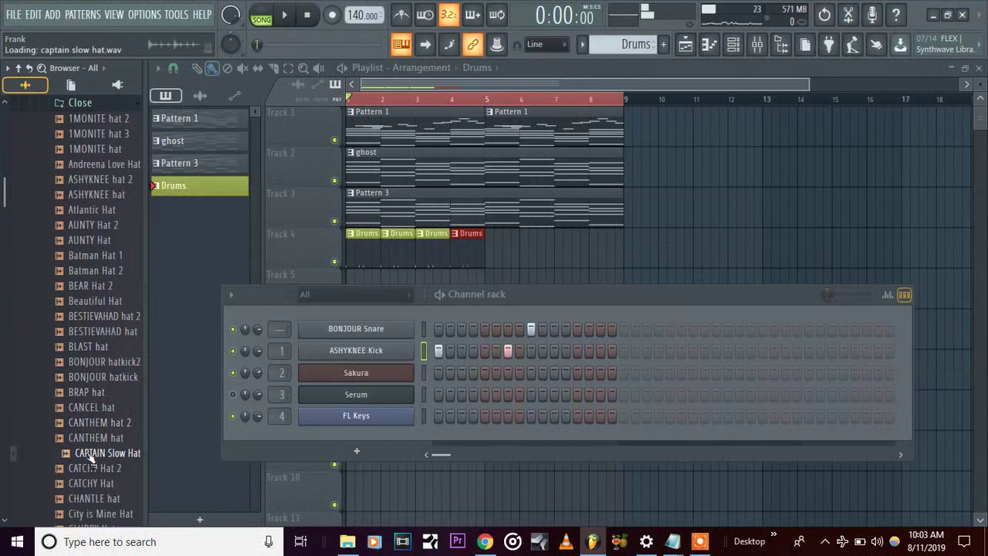
pyautogui.click(90, 468)
pyautogui.click(91, 483)
pyautogui.click(97, 499)
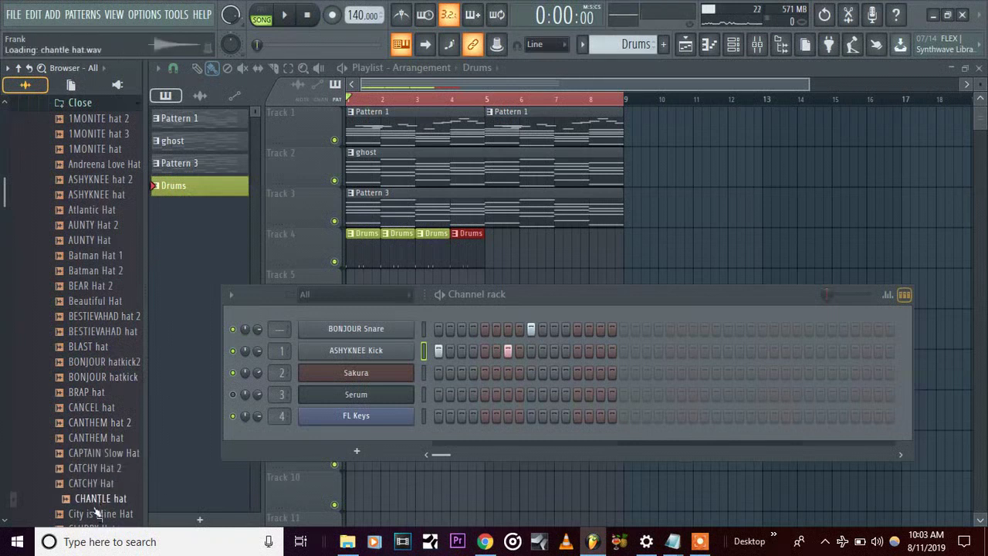
pyautogui.click(95, 513)
pyautogui.moveTo(95, 514); pyautogui.dragTo(322, 448)
# Try filling the City is Mine Hat channel every 8 steps, switch the fill to every 2 steps, and listen with the song
pyautogui.rightClick(324, 441)
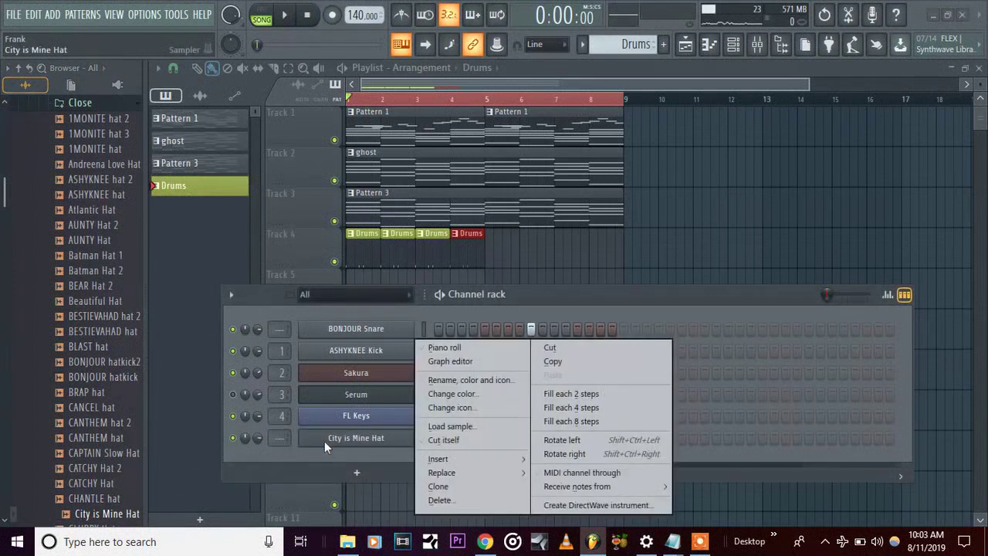
pyautogui.click(549, 421)
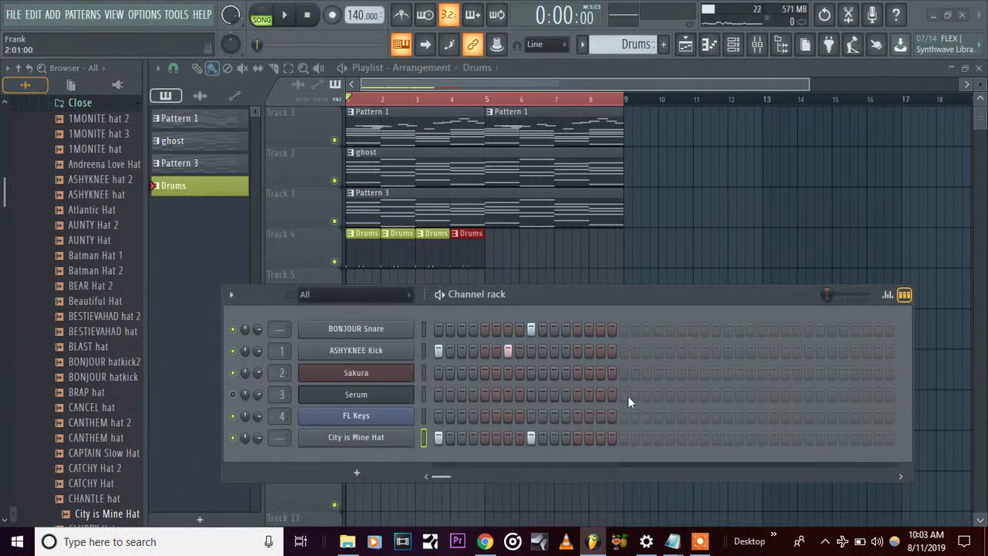
pyautogui.rightClick(357, 437)
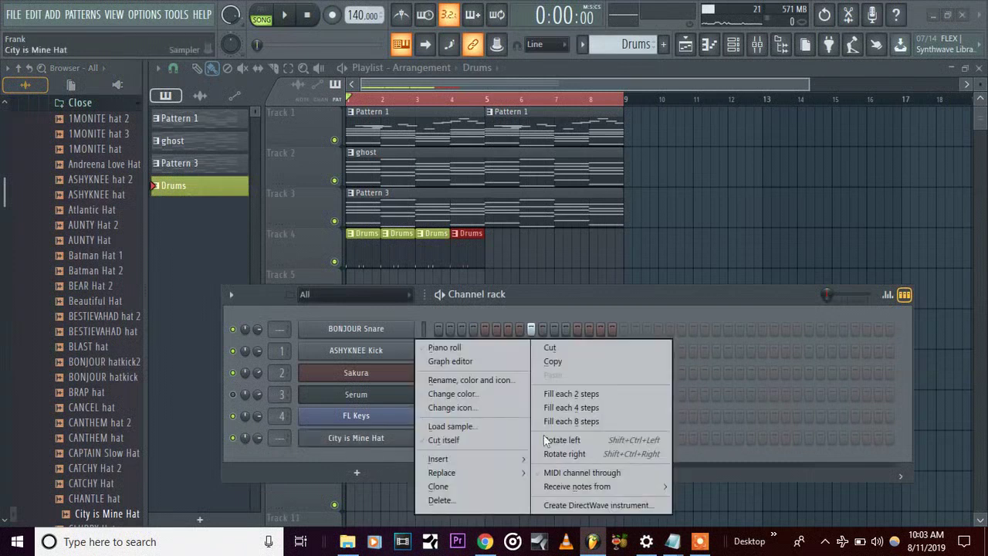
pyautogui.click(580, 395)
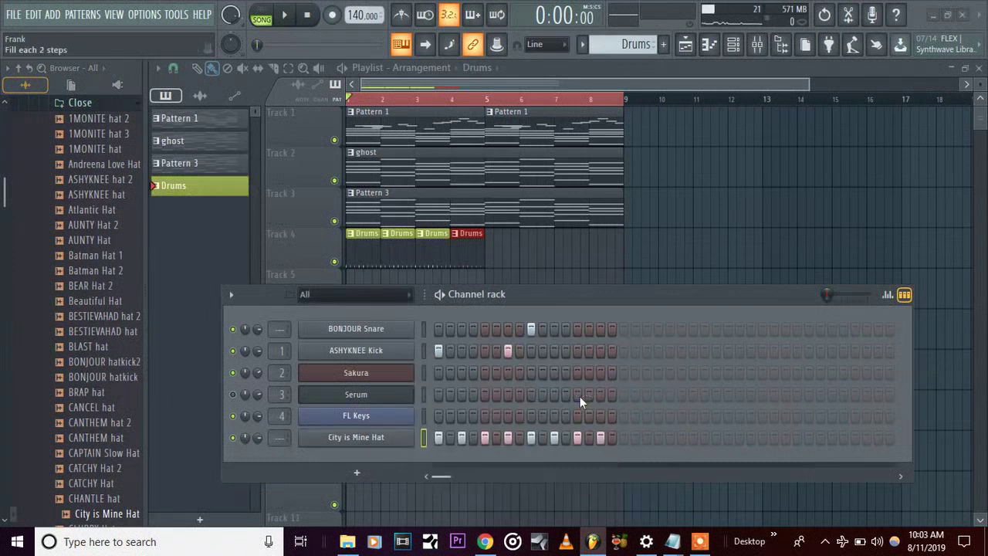
pyautogui.press('space')
pyautogui.press('space')
# Audition samples in the Kick folder, replace the ASHYKNEE Kick sample with BEAR Kick, and listen with the song
pyautogui.scroll(4, 85, 262)
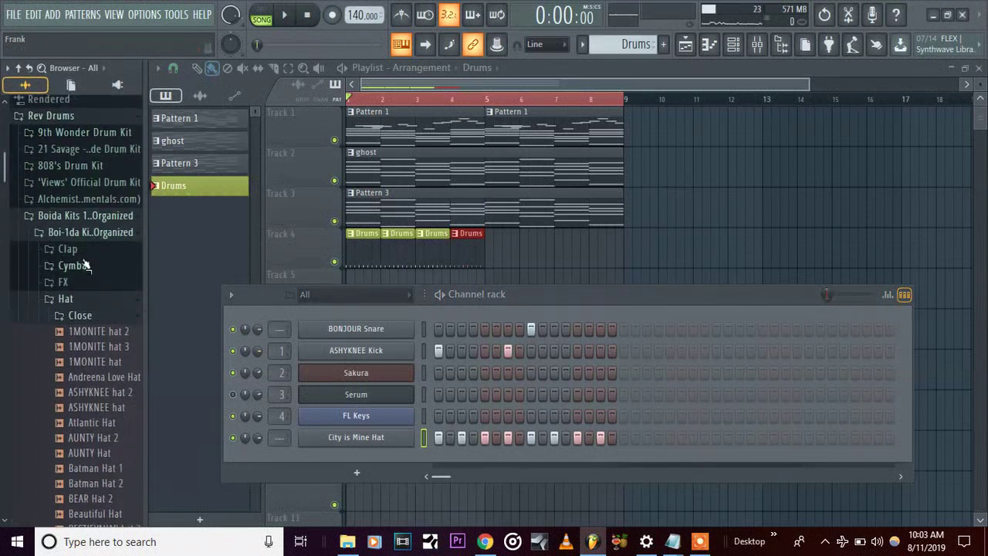
pyautogui.click(71, 299)
pyautogui.click(84, 332)
pyautogui.click(76, 333)
pyautogui.click(76, 362)
pyautogui.click(77, 407)
pyautogui.click(77, 423)
pyautogui.moveTo(76, 423); pyautogui.dragTo(344, 355)
pyautogui.press('space')
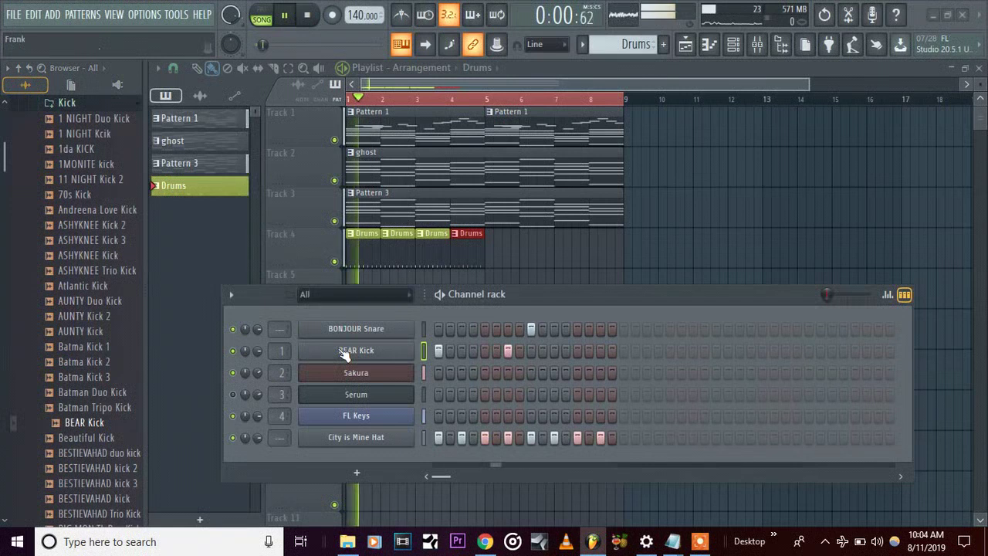
pyautogui.press('space')
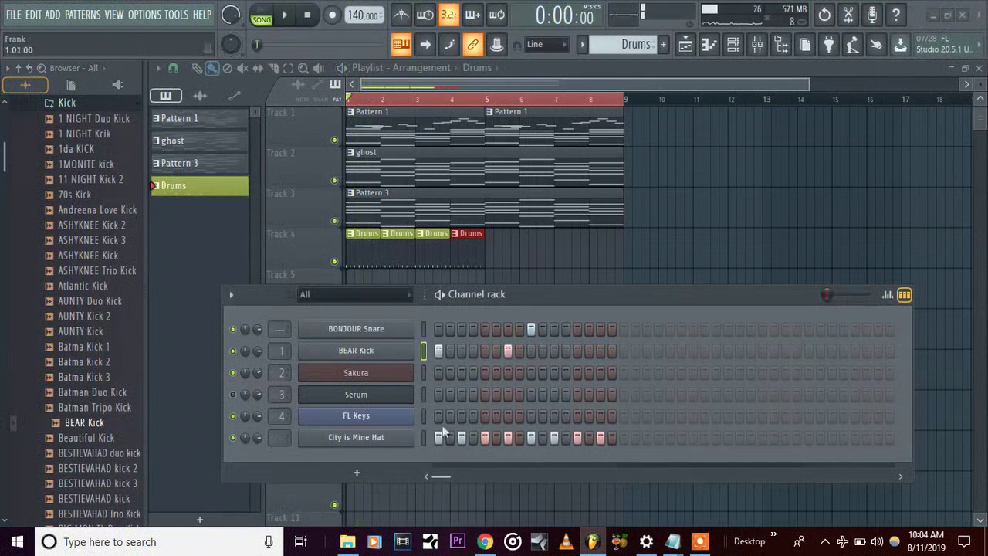
# Thin the City is Mine Hat hits to steps 1, 5, 9 and 13 and listen with the song
pyautogui.click(467, 437)
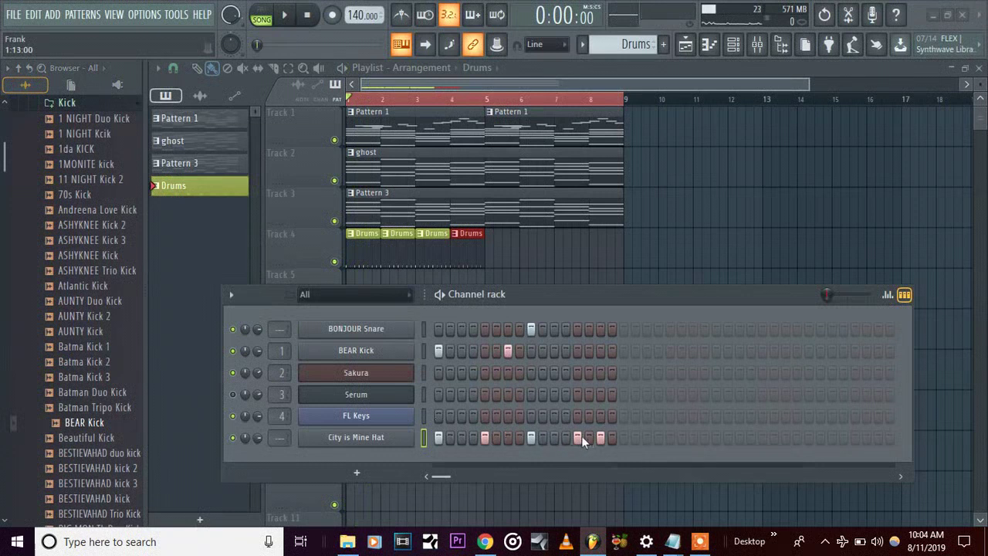
pyautogui.press('space')
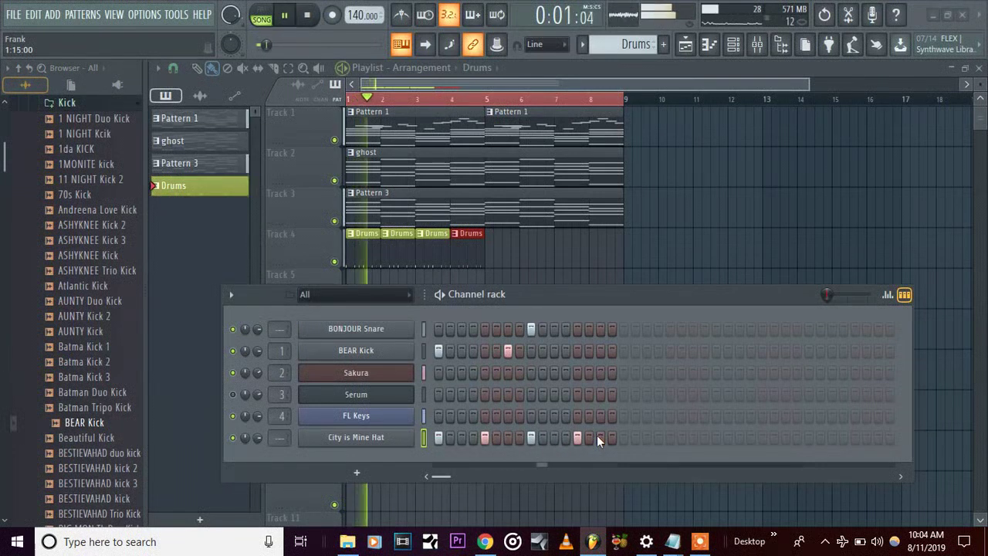
pyautogui.press('space')
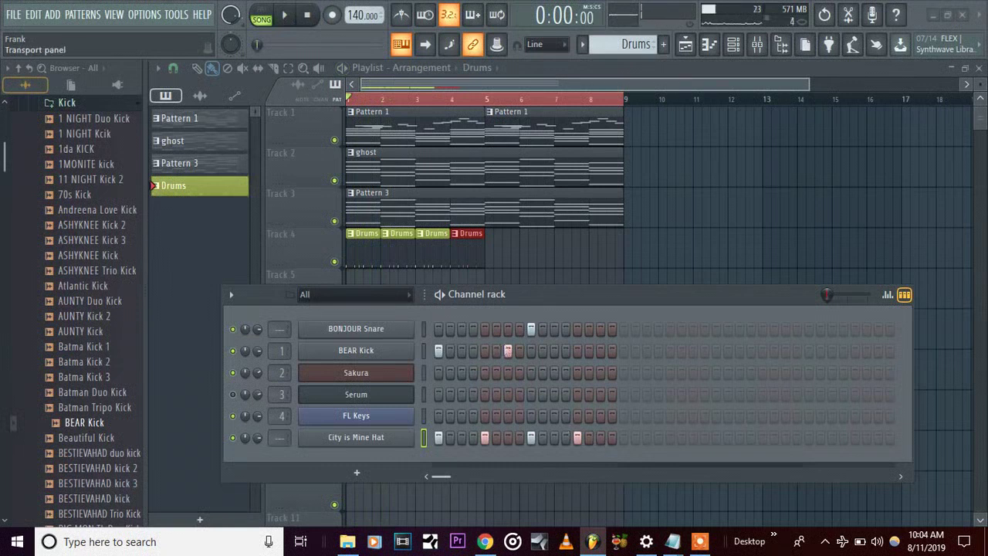
# Lower the project tempo to 120 BPM and play the song
pyautogui.moveTo(360, 16)
pyautogui.mouseDown()
pyautogui.moveTo(359, 31)
pyautogui.moveTo(360, 14)
pyautogui.mouseUp()
pyautogui.press('space')
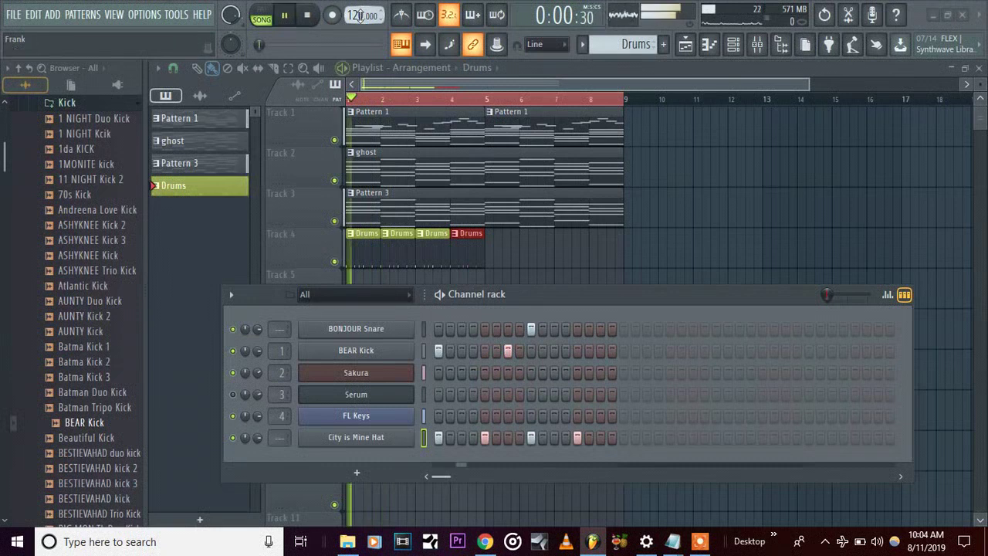
# Clear the BEAR Kick hits on steps 7 and 1 and the BONJOUR Snare hit on step 9 while listening to the song
pyautogui.click(507, 351)
pyautogui.click(530, 330)
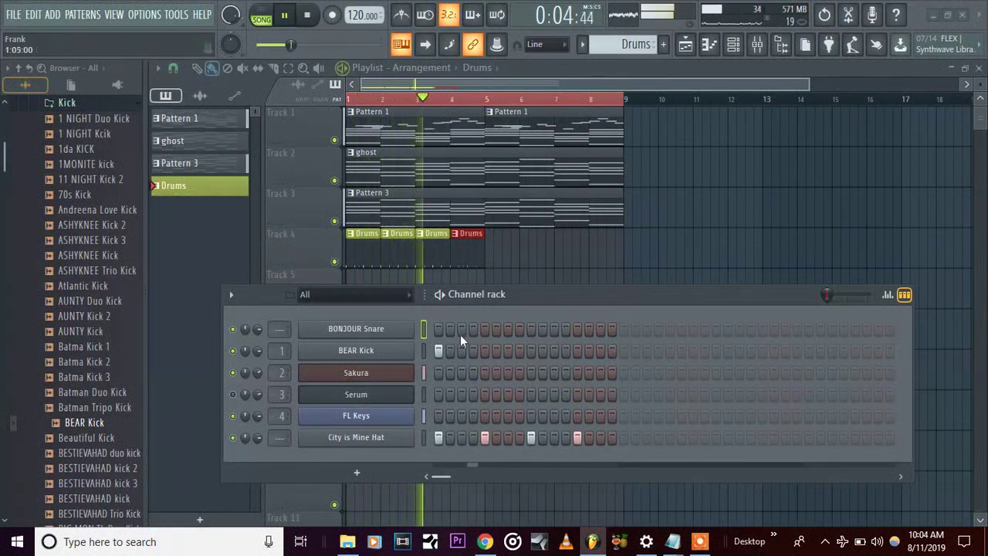
pyautogui.click(438, 349)
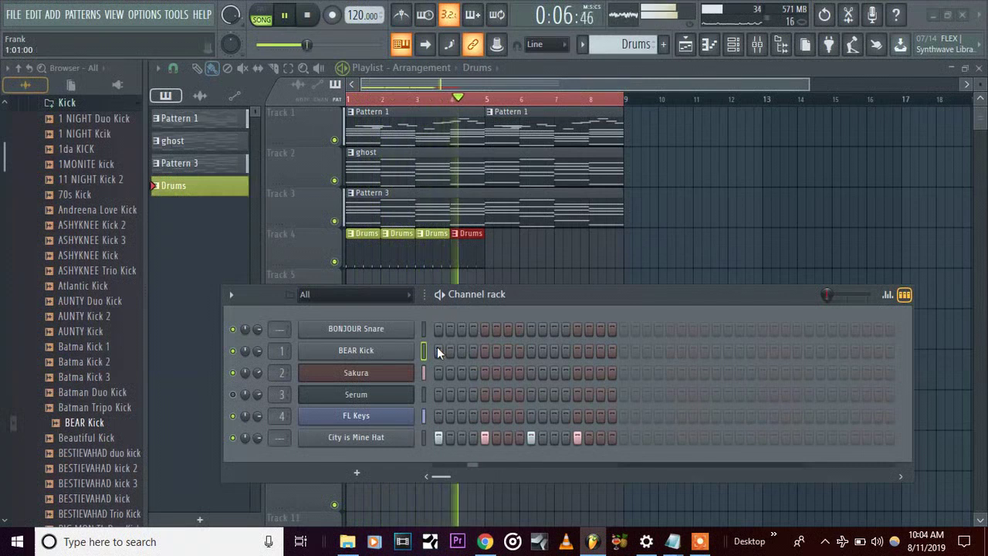
pyautogui.press('space')
pyautogui.press('space')
pyautogui.press('space')
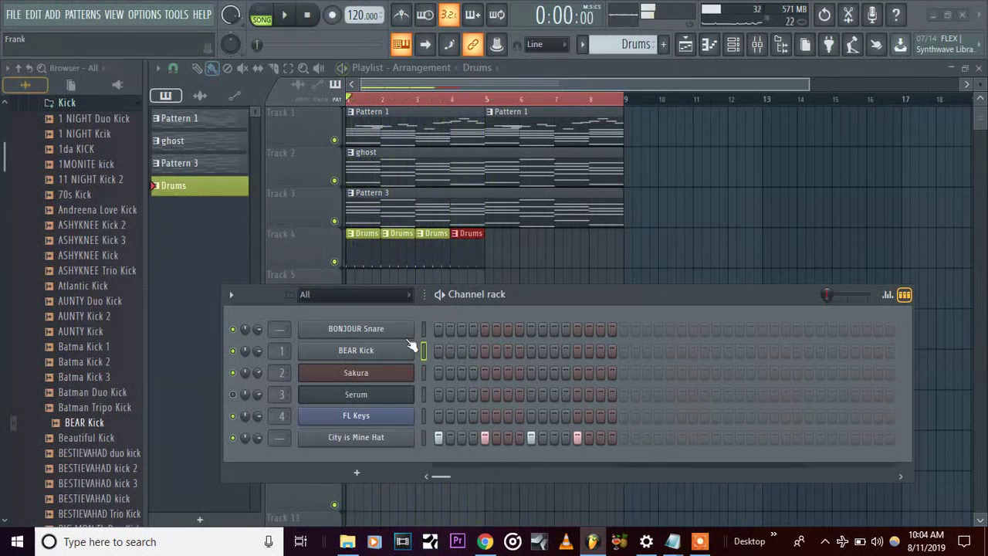
# Fill the City is Mine Hat channel every 2 steps, paint hits on the remaining steps up to 16, and listen with the song
pyautogui.rightClick(353, 438)
pyautogui.click(601, 395)
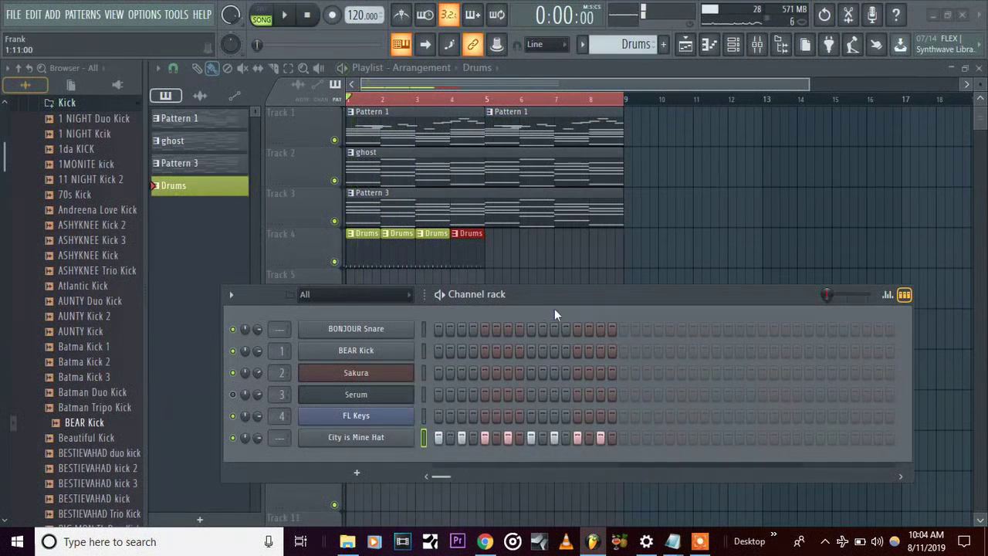
pyautogui.moveTo(447, 438); pyautogui.dragTo(584, 436)
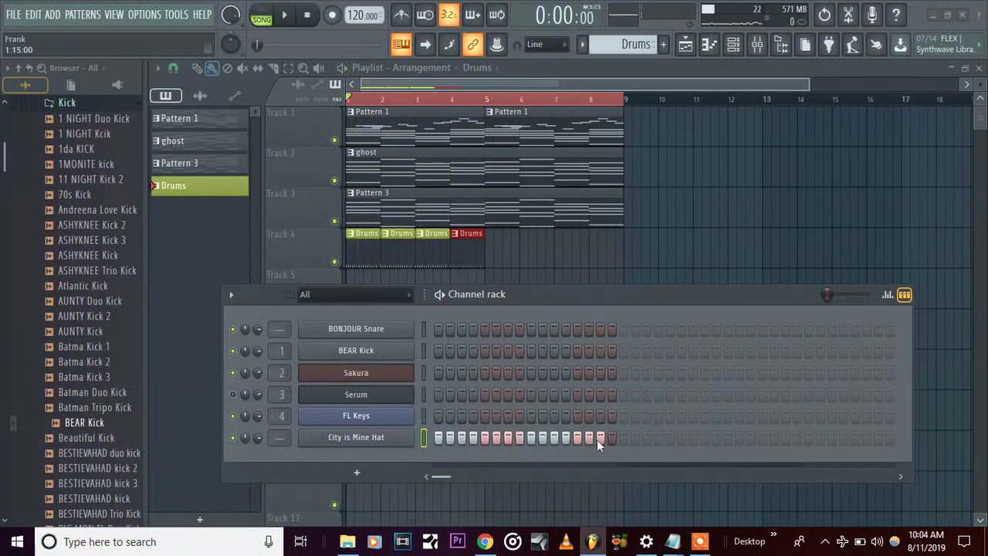
pyautogui.press('space')
pyautogui.press('space')
# Audition more samples in the Kick folder and add 1da KICK as a new channel above BONJOUR Snare
pyautogui.click(68, 393)
pyautogui.click(66, 468)
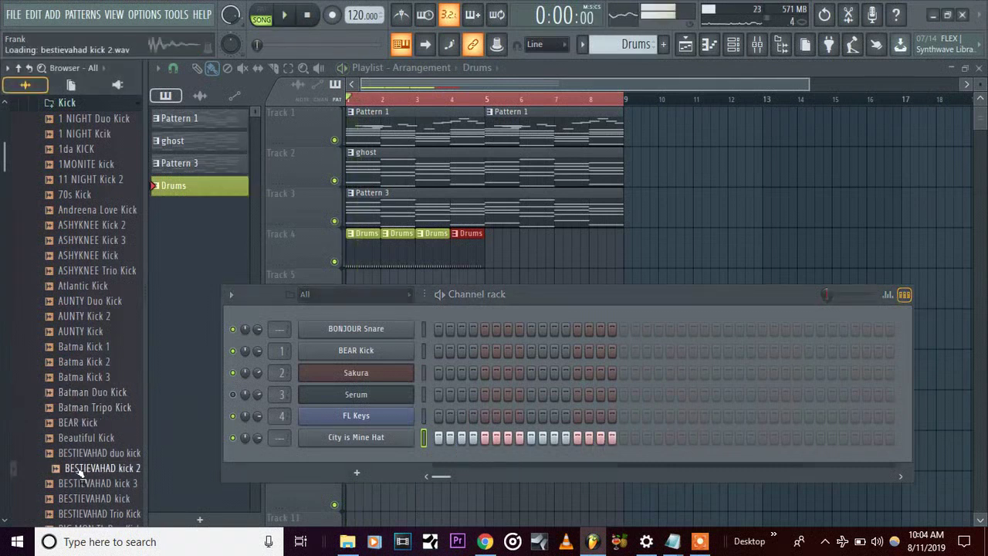
pyautogui.click(77, 148)
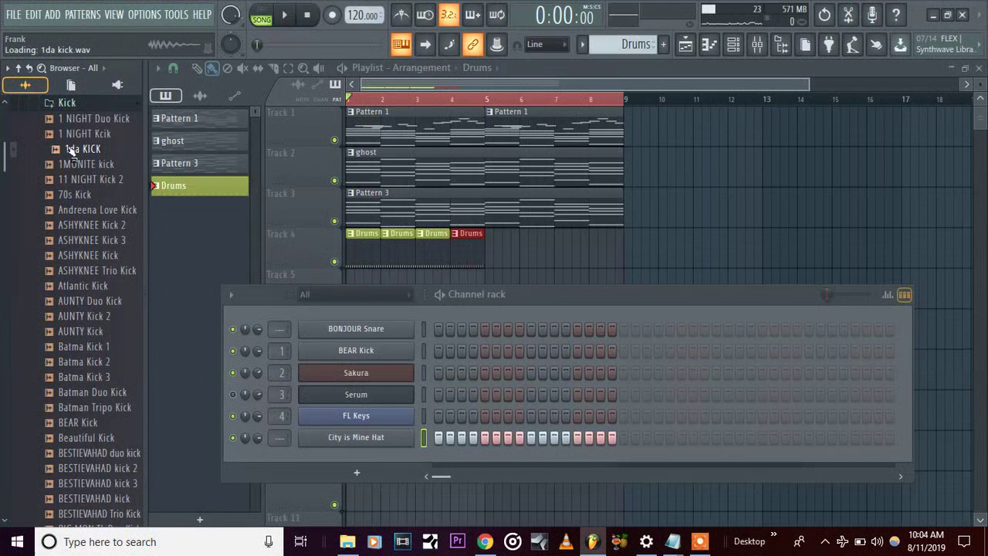
pyautogui.moveTo(76, 148); pyautogui.dragTo(371, 312)
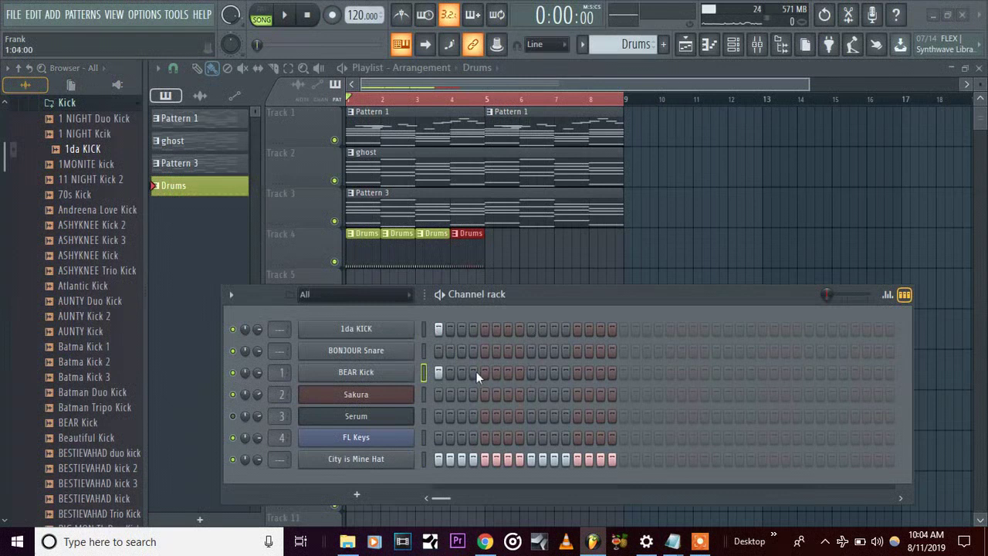
# Add hits on steps 3, 11 and 15 of 1da KICK and BEAR Kick and step 9 of BONJOUR Snare, and listen
pyautogui.click(461, 330)
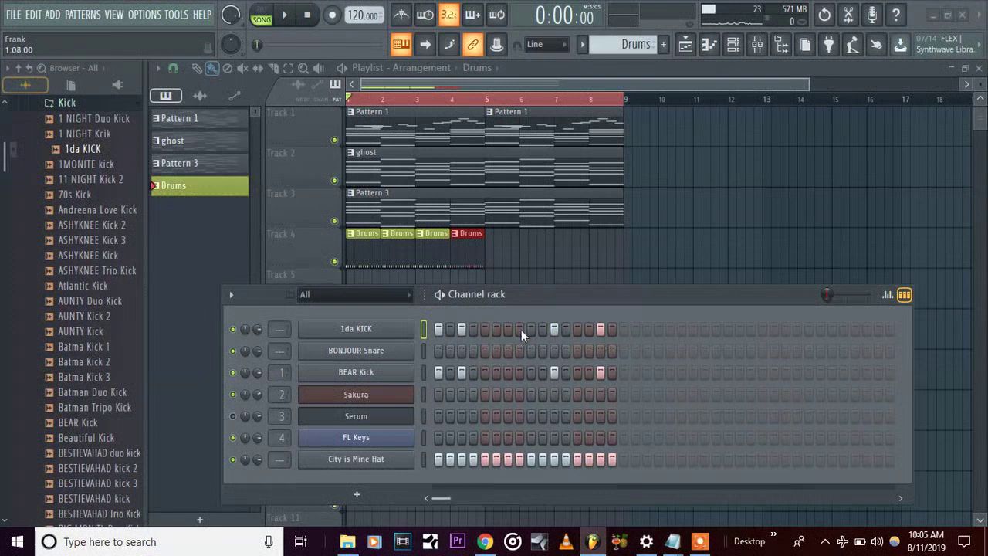
pyautogui.click(530, 350)
pyautogui.press('space')
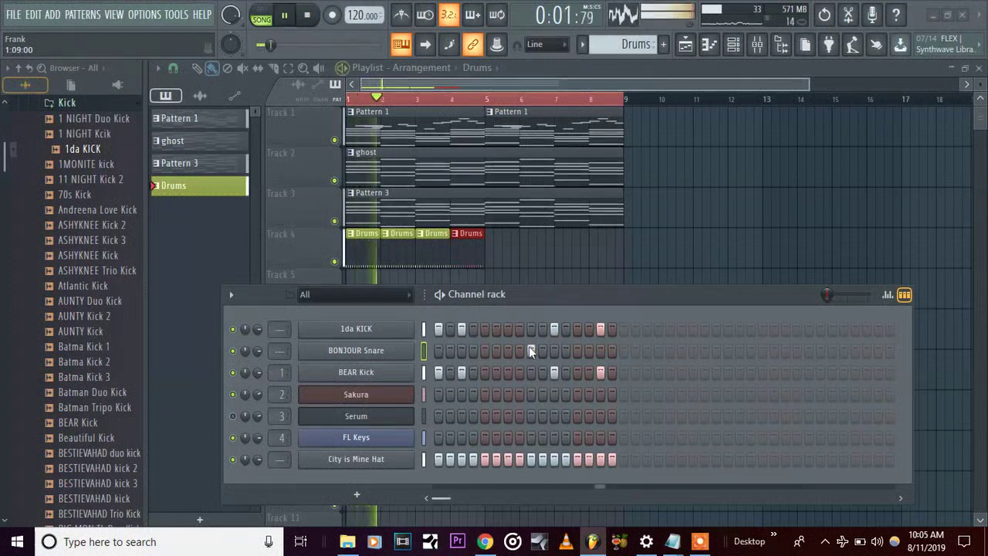
pyautogui.press('space')
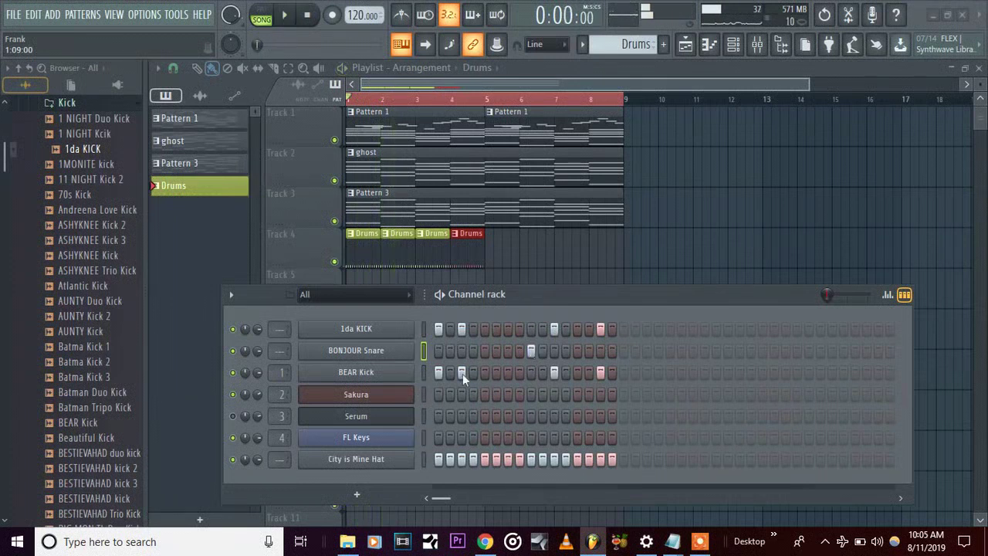
# Audition closed hi-hat samples from ASHYKNEE hat to AUNTY Hat in the Hat folder's Close subfolder
pyautogui.click(104, 105)
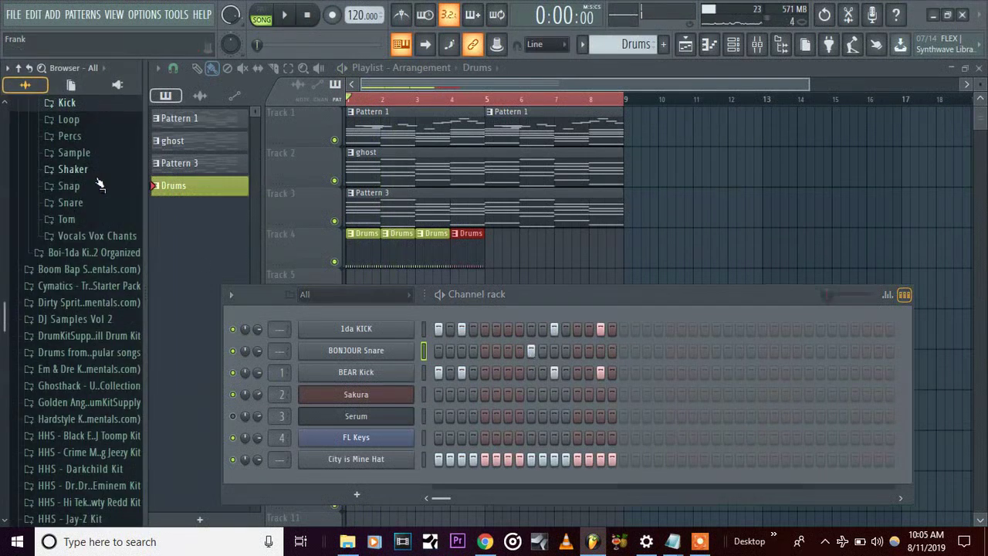
pyautogui.scroll(3, 74, 208)
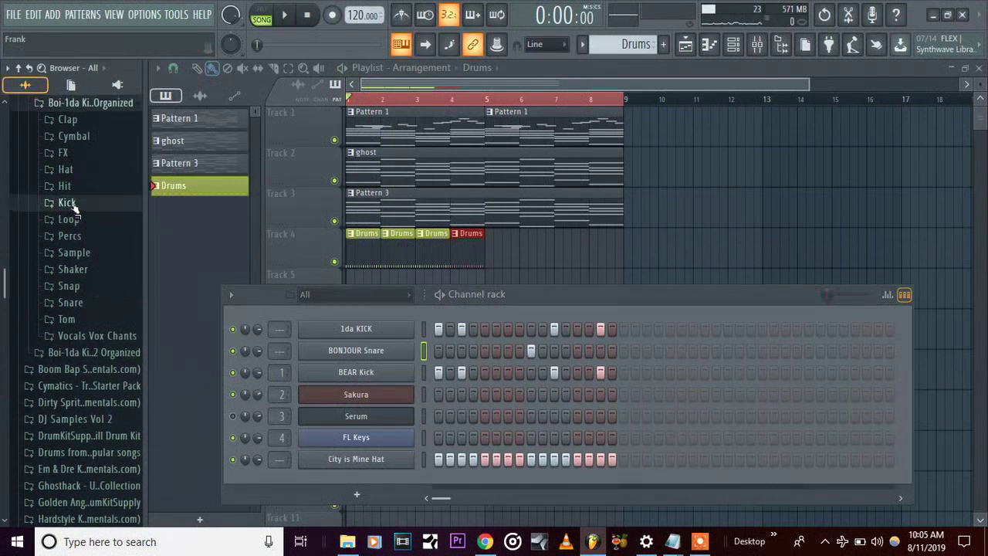
pyautogui.click(65, 169)
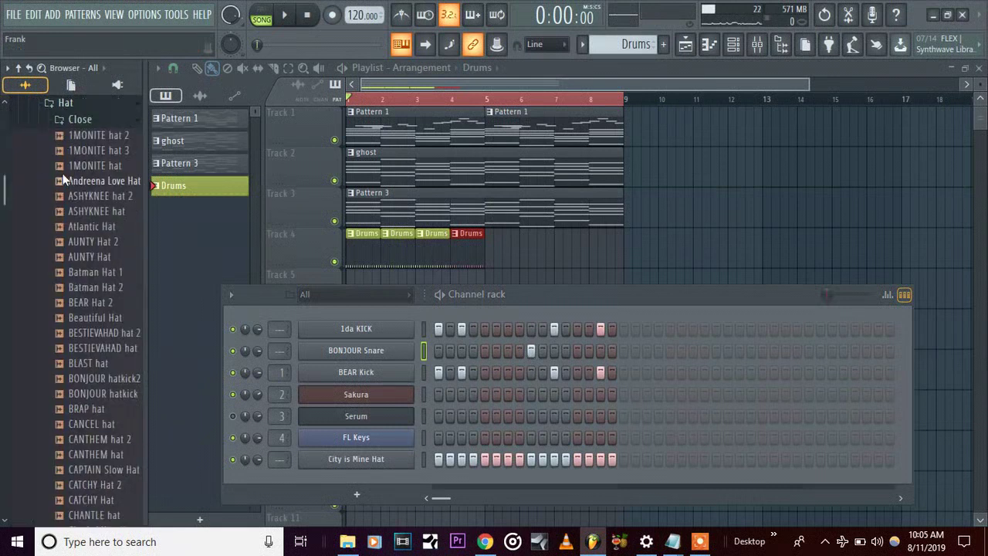
pyautogui.click(65, 183)
pyautogui.click(71, 196)
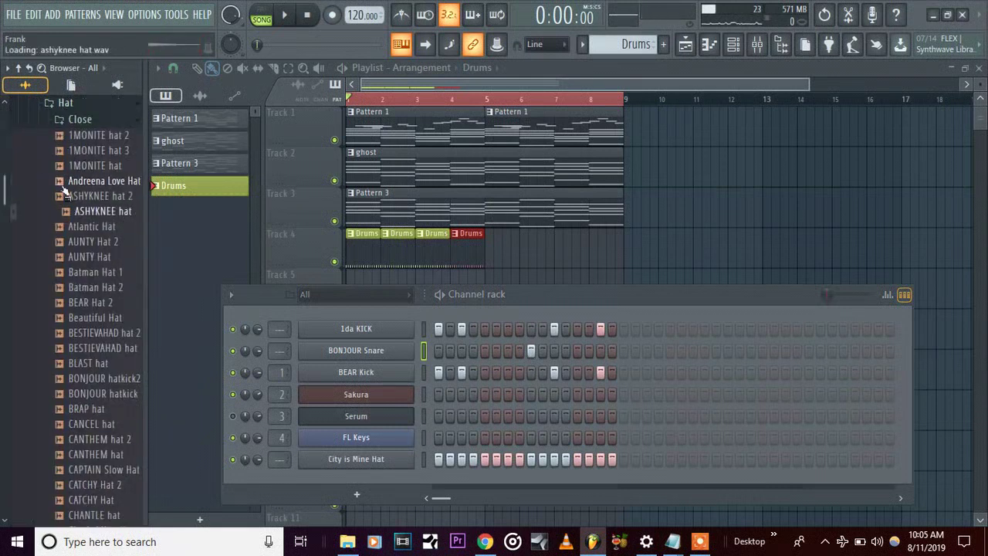
pyautogui.press('Down')
pyautogui.press('Down')
pyautogui.press('Down')
pyautogui.press('Down')
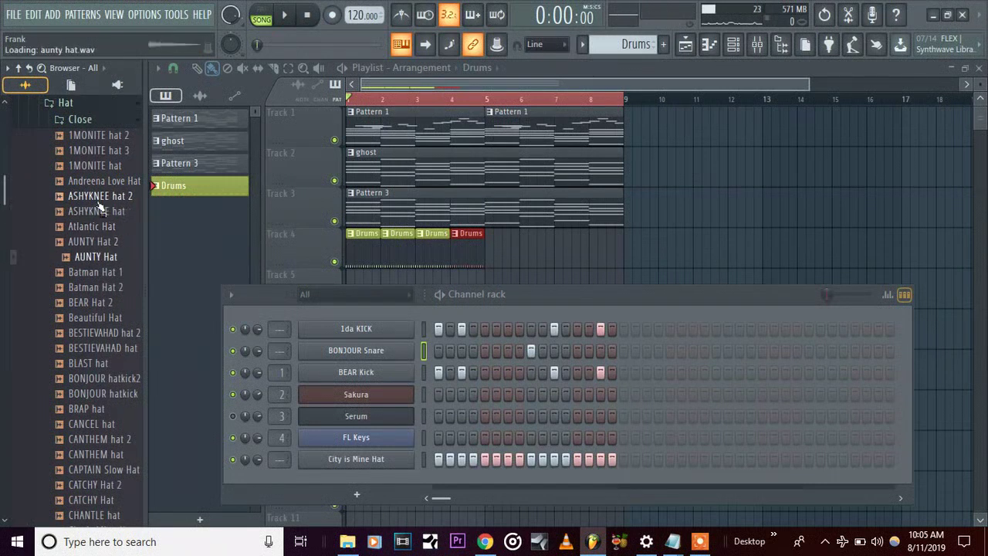
pyautogui.press('Up')
pyautogui.press('Down')
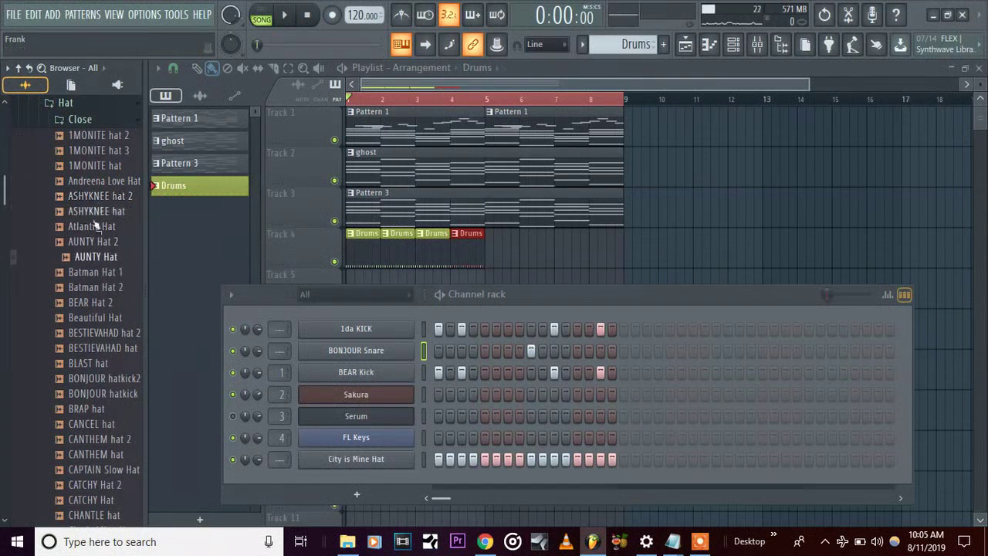
# Replace the City is Mine Hat sample with AUNTY Hat, keeping its hit pattern, and play the song
pyautogui.moveTo(108, 262); pyautogui.dragTo(351, 462)
pyautogui.press('space')
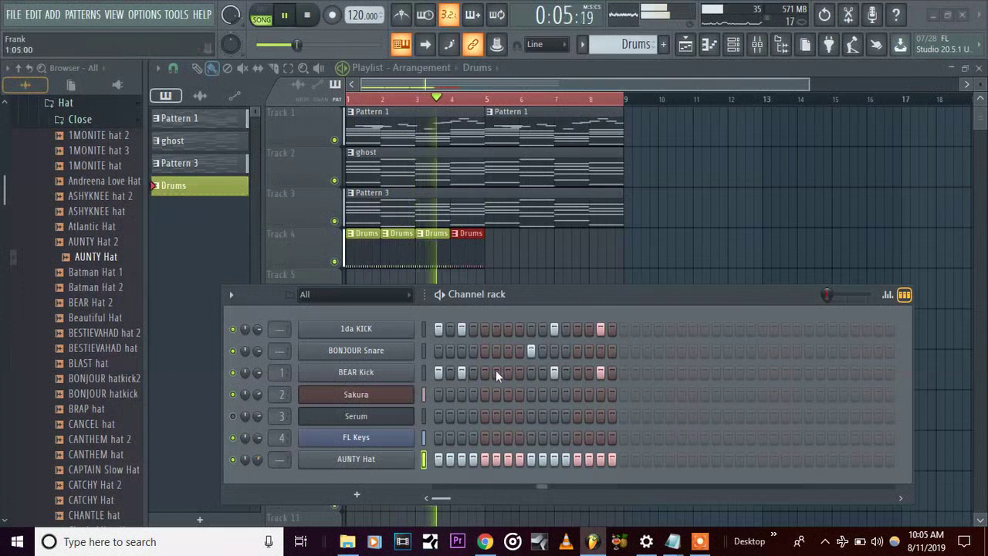
pyautogui.press('space')
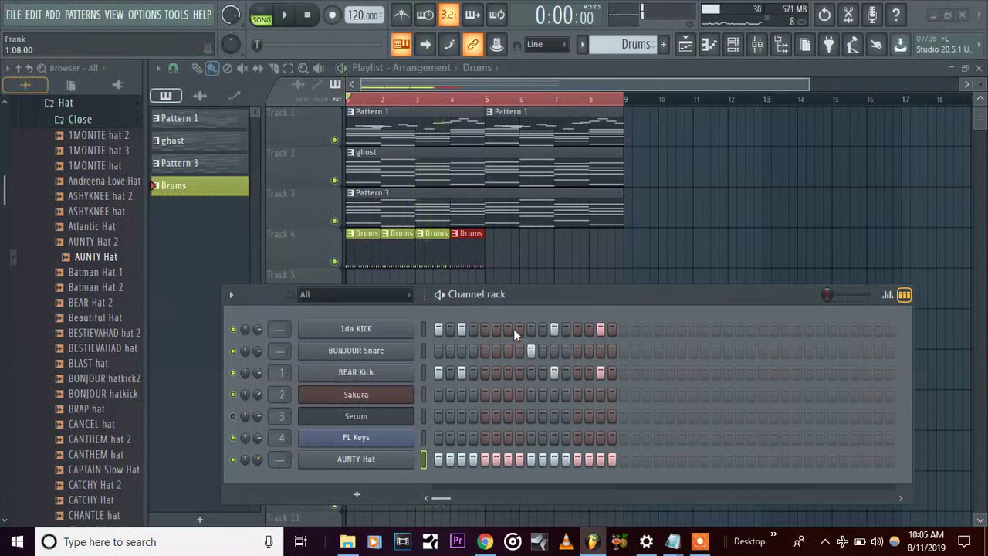
# Add hits on step 7 of 1da KICK and BEAR Kick, clear their step 3 hits, and play the song
pyautogui.click(507, 329)
pyautogui.click(507, 370)
pyautogui.press('space')
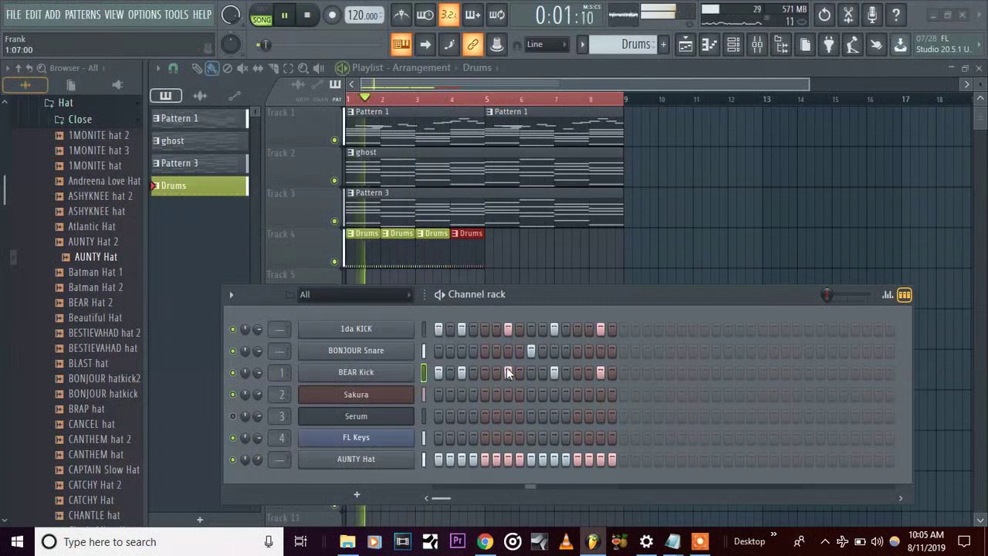
pyautogui.press('space')
pyautogui.click(467, 331)
pyautogui.click(461, 371)
pyautogui.press('space')
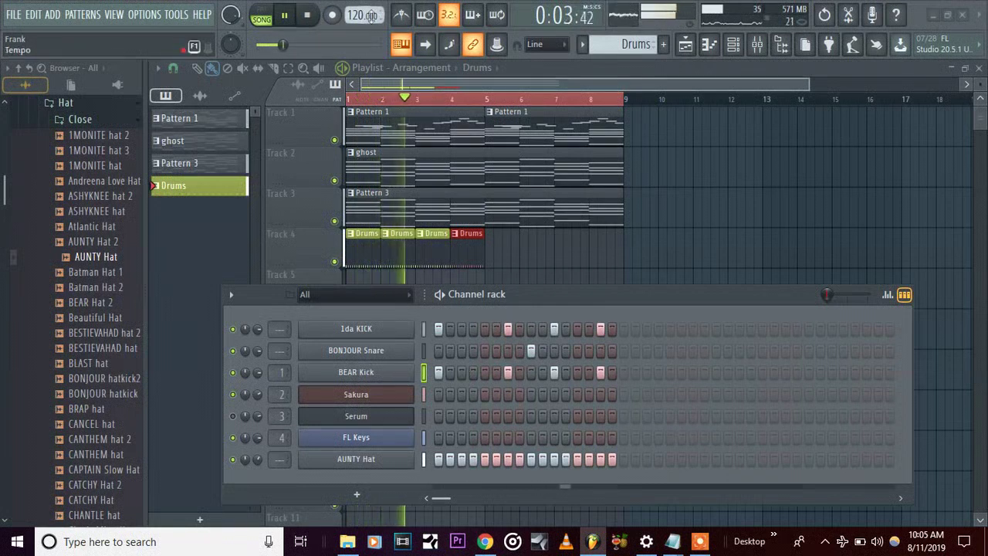
# Raise the project tempo to 140 BPM while listening to the song
pyautogui.moveTo(363, 15)
pyautogui.mouseDown()
pyautogui.moveTo(363, 53)
pyautogui.moveTo(359, 18)
pyautogui.mouseUp()
pyautogui.press('space')
pyautogui.press('space')
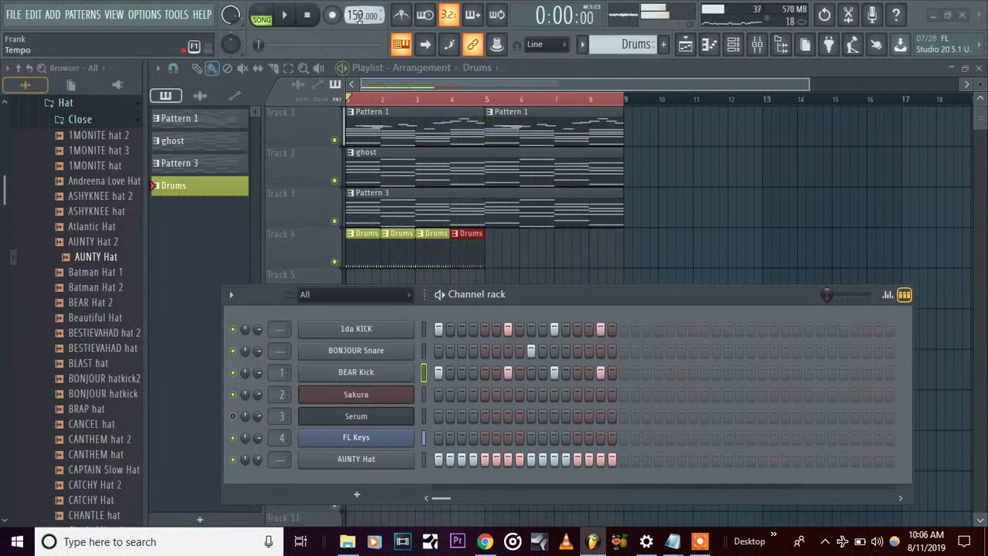
pyautogui.moveTo(359, 15); pyautogui.dragTo(359, 21)
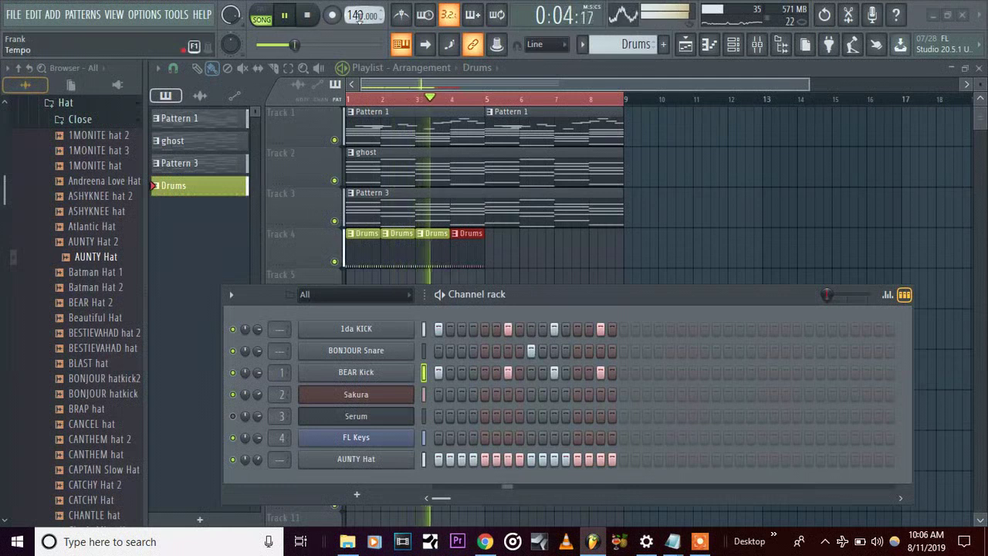
pyautogui.press('space')
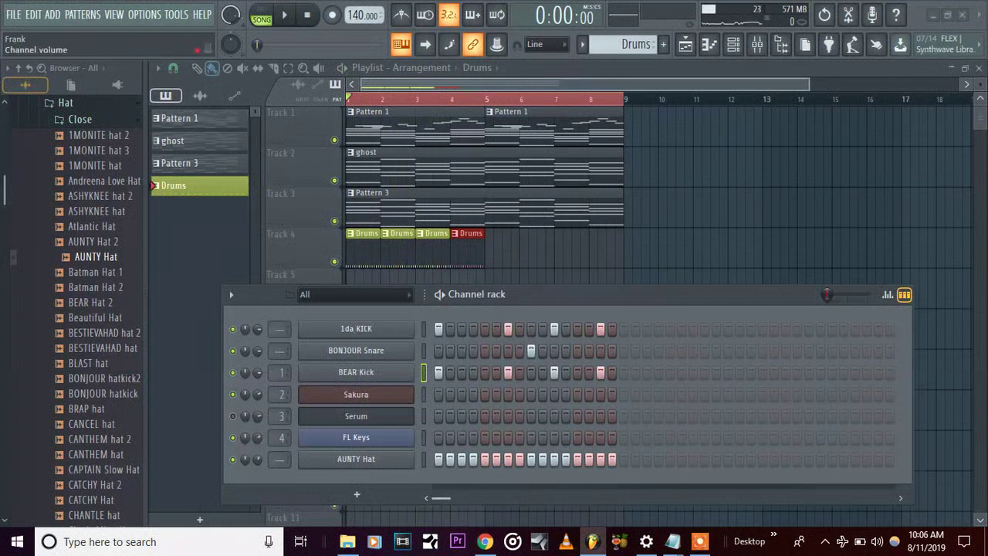
# Turn down the Sakura and FL Keys channels, adjusting FL Keys to about 73% volume during playback
pyautogui.moveTo(257, 395); pyautogui.dragTo(256, 404)
pyautogui.moveTo(257, 438); pyautogui.dragTo(257, 448)
pyautogui.press('space')
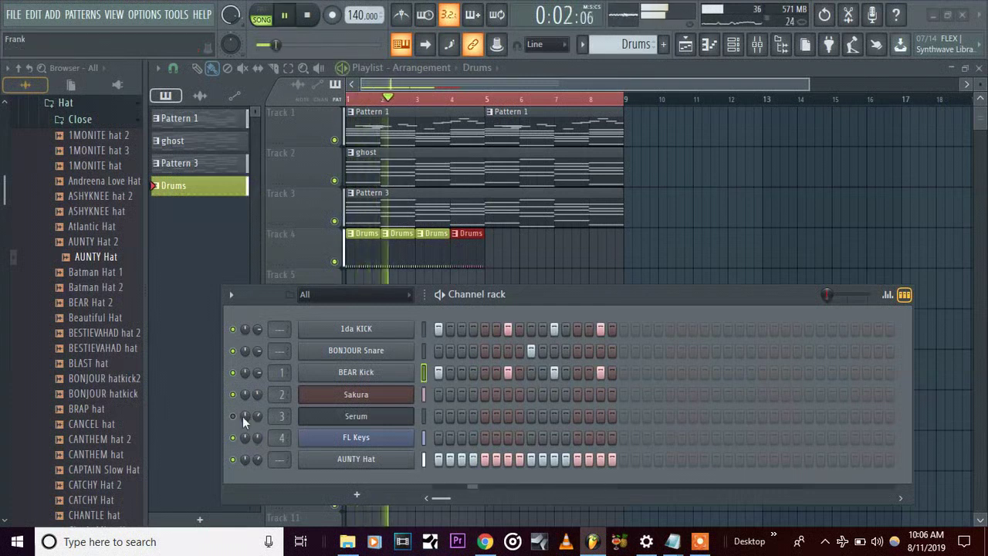
pyautogui.moveTo(256, 437); pyautogui.dragTo(256, 429)
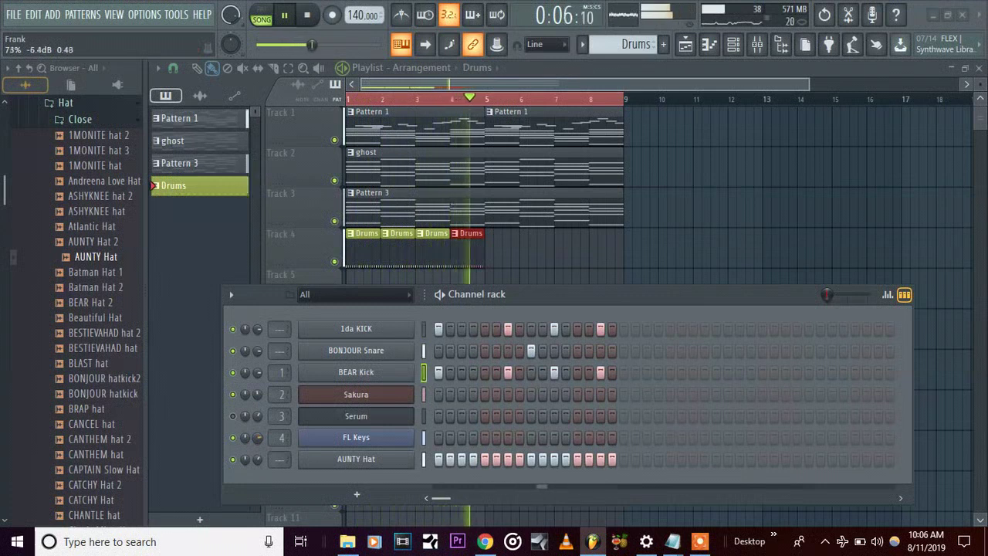
pyautogui.press('space')
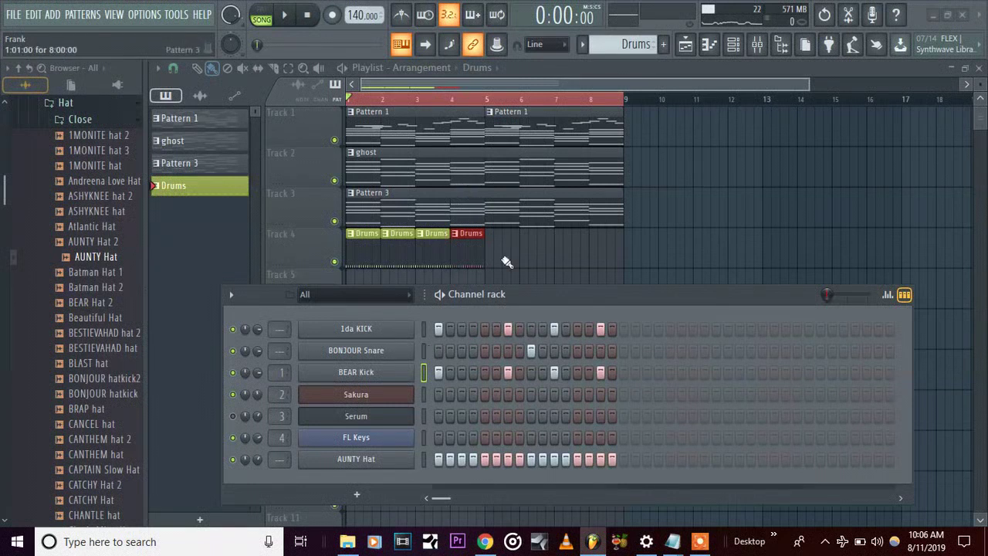
# Split the Drums pattern by channel and move the Channel rack clear of the playlist tracks
pyautogui.click(582, 44)
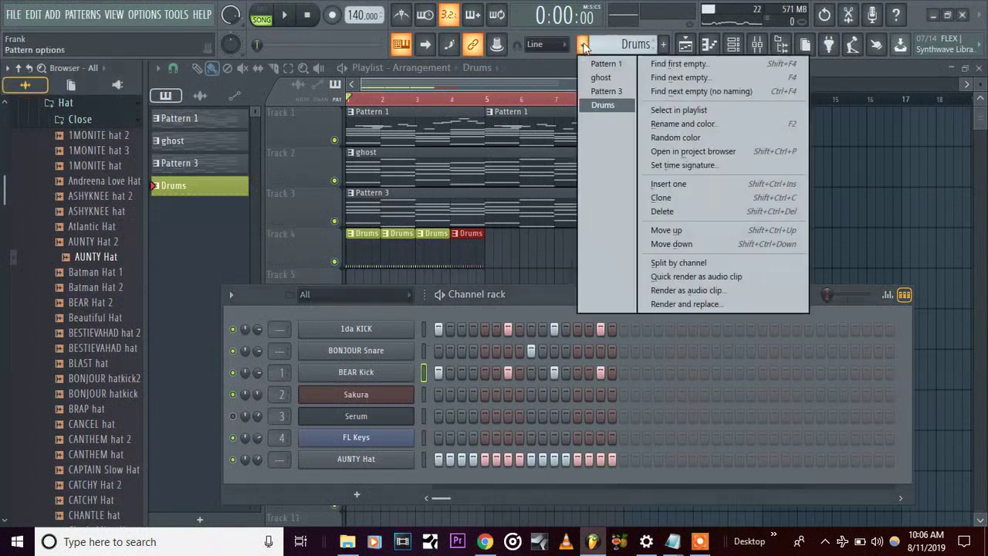
pyautogui.click(674, 262)
pyautogui.moveTo(627, 301); pyautogui.dragTo(641, 371)
pyautogui.moveTo(536, 294); pyautogui.dragTo(483, 286)
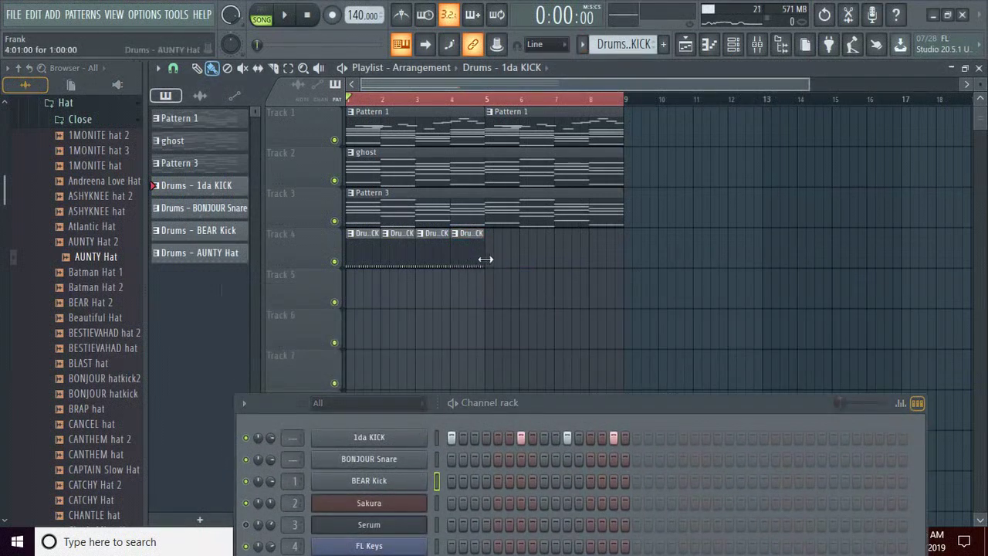
# Delete the split drum clips from bars 2 to 4 of Track 4
pyautogui.rightClick(470, 251)
pyautogui.rightClick(433, 251)
pyautogui.rightClick(397, 251)
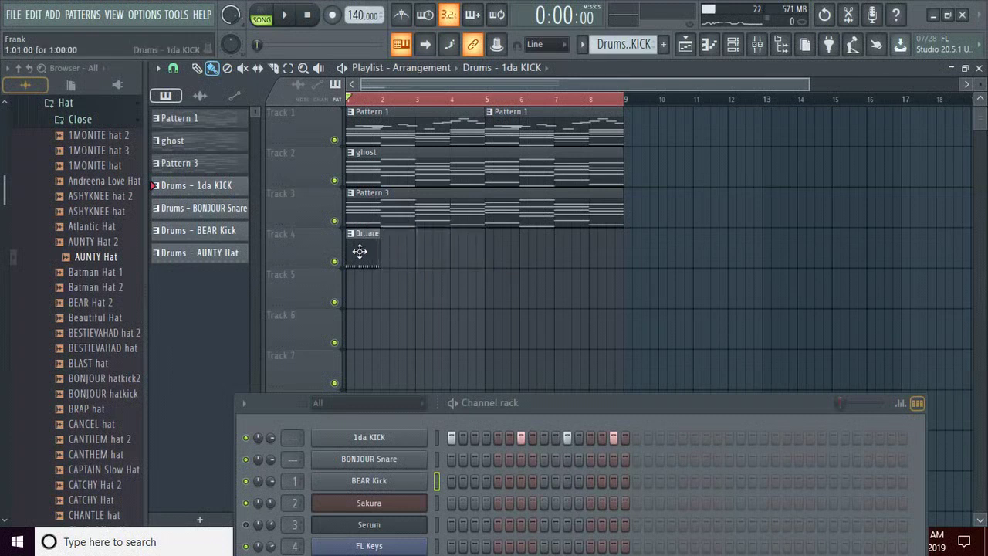
# Move the 1da KICK and BONJOUR Snare clips in bar 1 from Track 4 to Track 5
pyautogui.moveTo(360, 249); pyautogui.dragTo(355, 292)
pyautogui.click(357, 264)
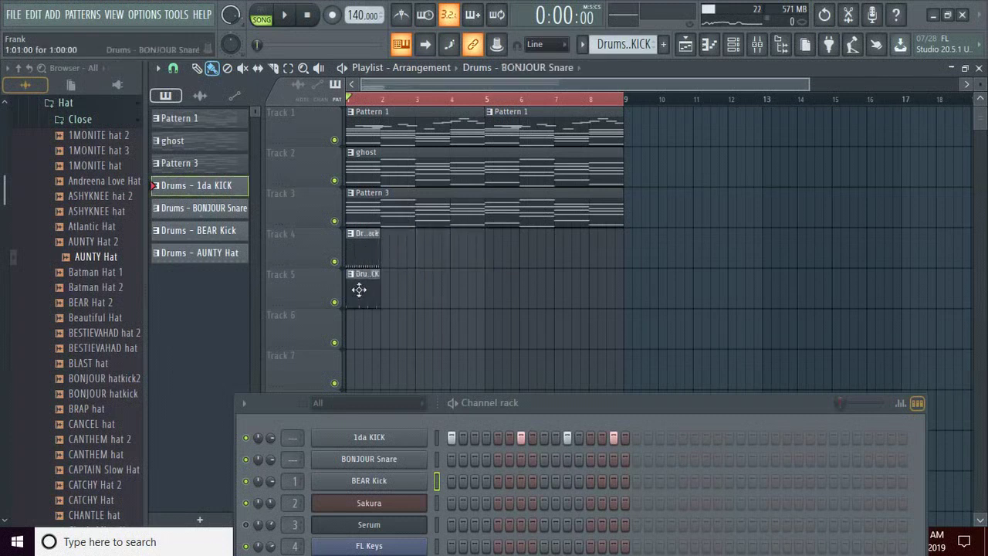
pyautogui.click(355, 272)
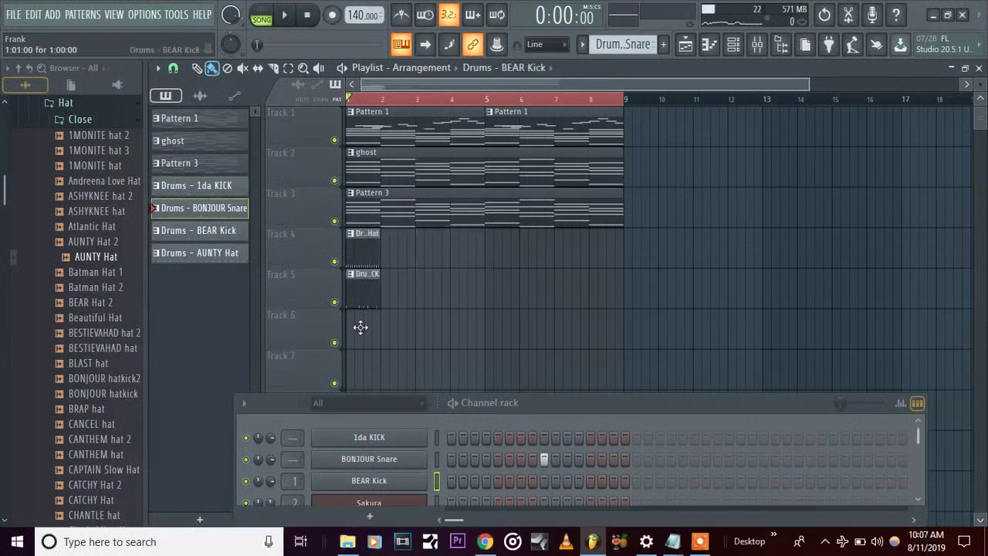
# Place the BEAR Kick clip at bar 1 of Track 6 and delete its stray copy
pyautogui.moveTo(363, 335); pyautogui.dragTo(428, 322)
pyautogui.click(428, 320)
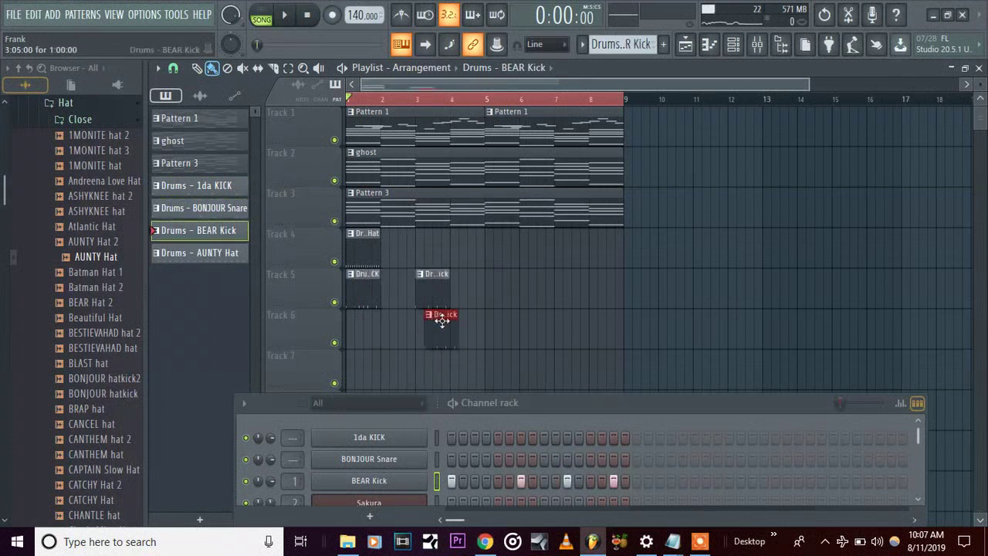
pyautogui.rightClick(442, 320)
pyautogui.moveTo(369, 244)
pyautogui.mouseDown()
pyautogui.moveTo(416, 248)
pyautogui.moveTo(360, 249)
pyautogui.mouseUp()
pyautogui.moveTo(432, 289); pyautogui.dragTo(357, 322)
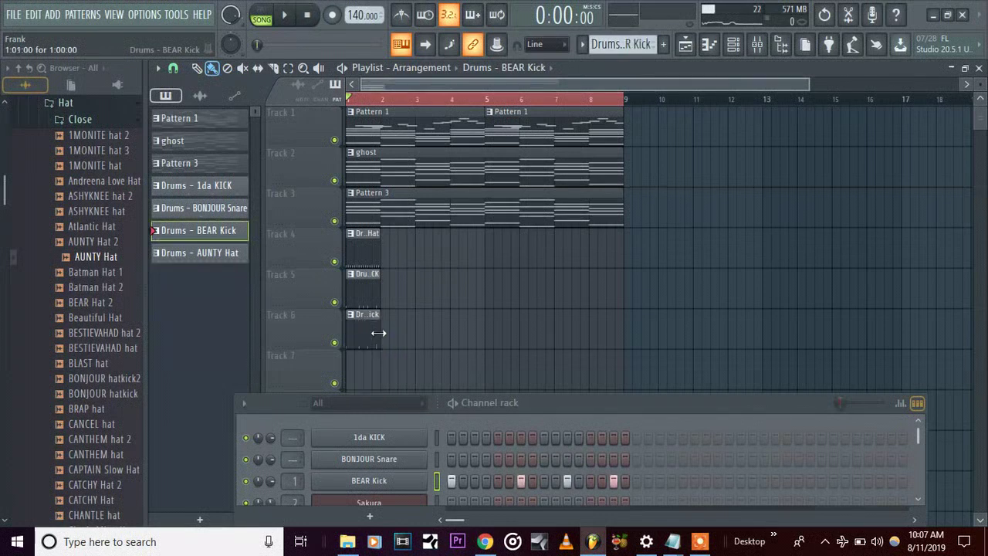
# Play the song with Track 6 muted to compare the drums without BEAR Kick, and unmute the track again
pyautogui.press('space')
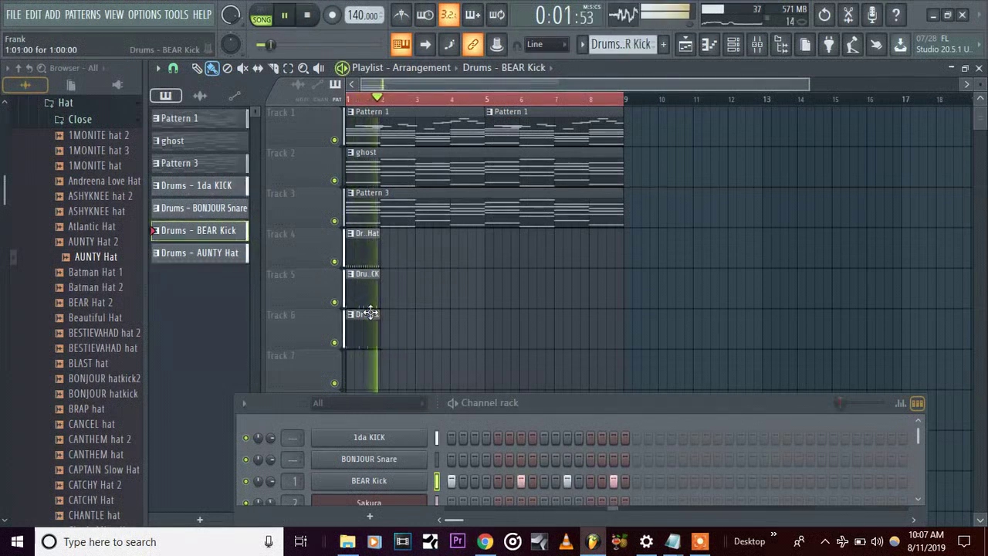
pyautogui.click(335, 342)
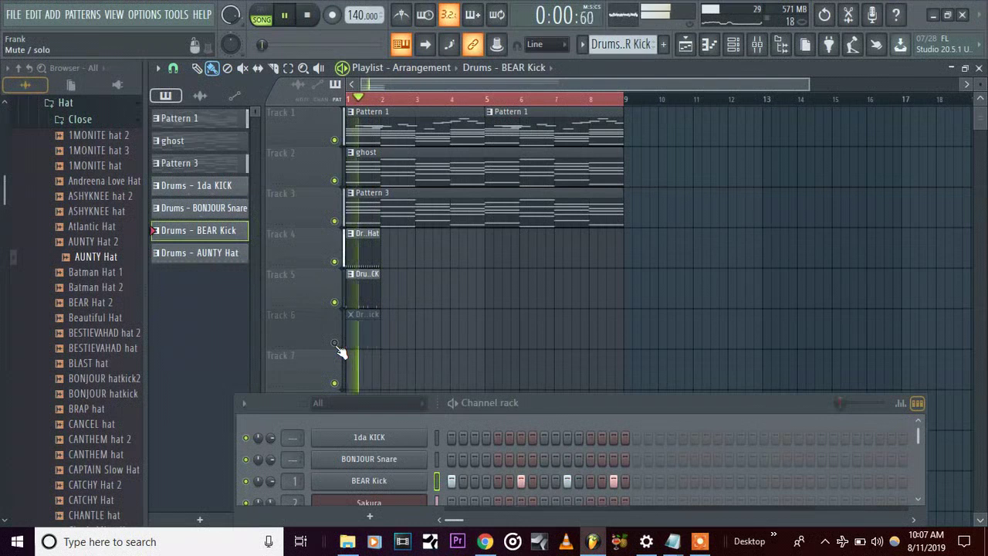
pyautogui.press('space')
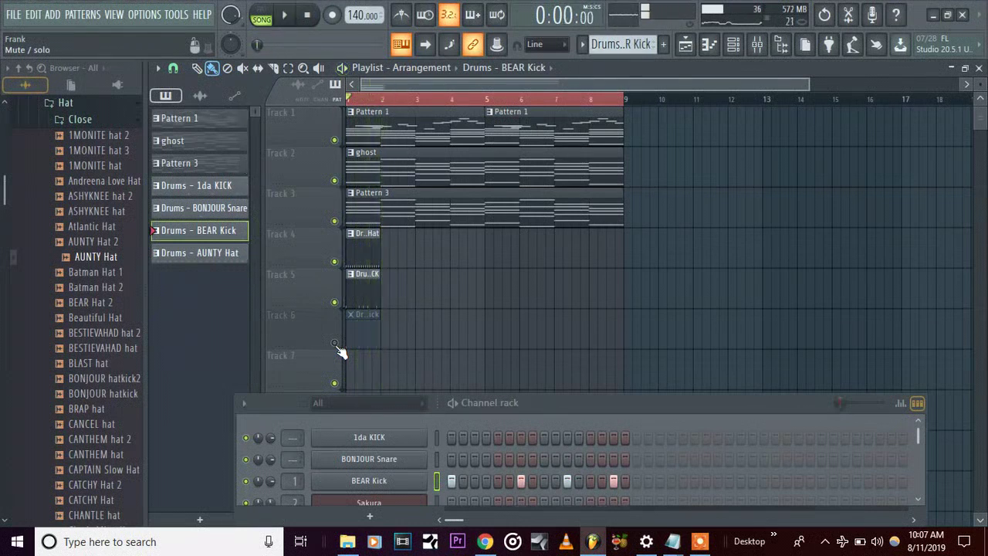
pyautogui.click(335, 343)
# Move the 1da KICK clip to bar 1 of Track 7 and add a hit on step 17 of its pattern
pyautogui.moveTo(366, 287); pyautogui.dragTo(365, 381)
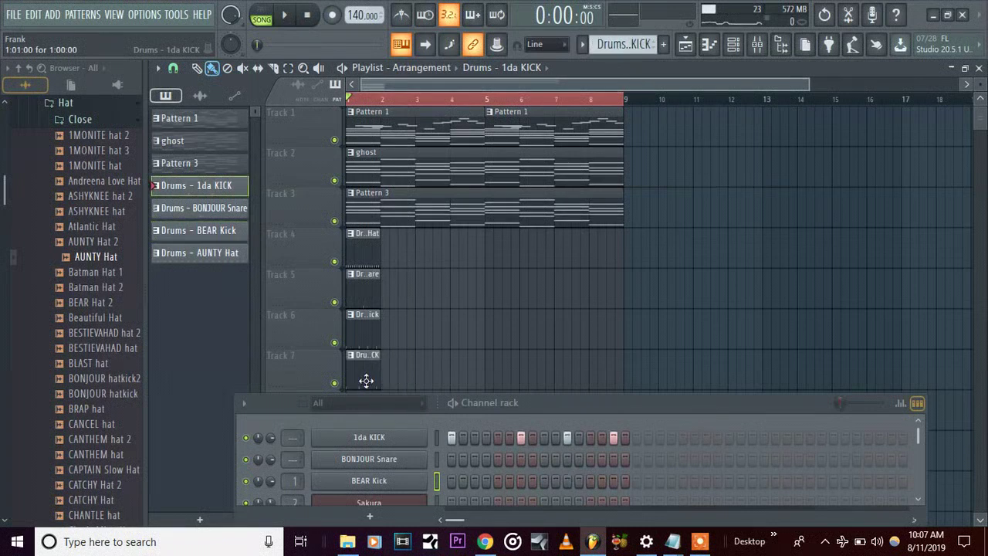
pyautogui.moveTo(534, 403); pyautogui.dragTo(541, 250)
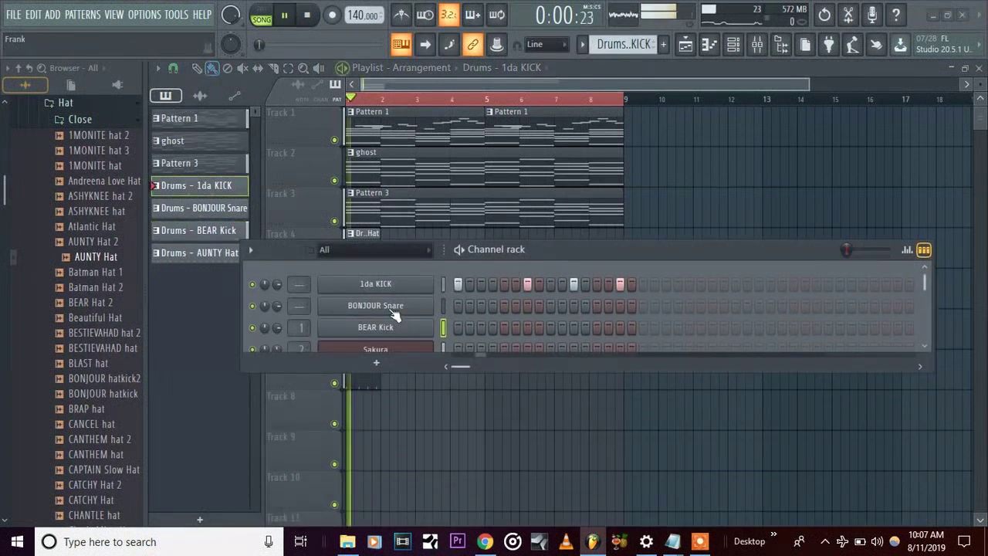
pyautogui.moveTo(527, 249); pyautogui.dragTo(522, 347)
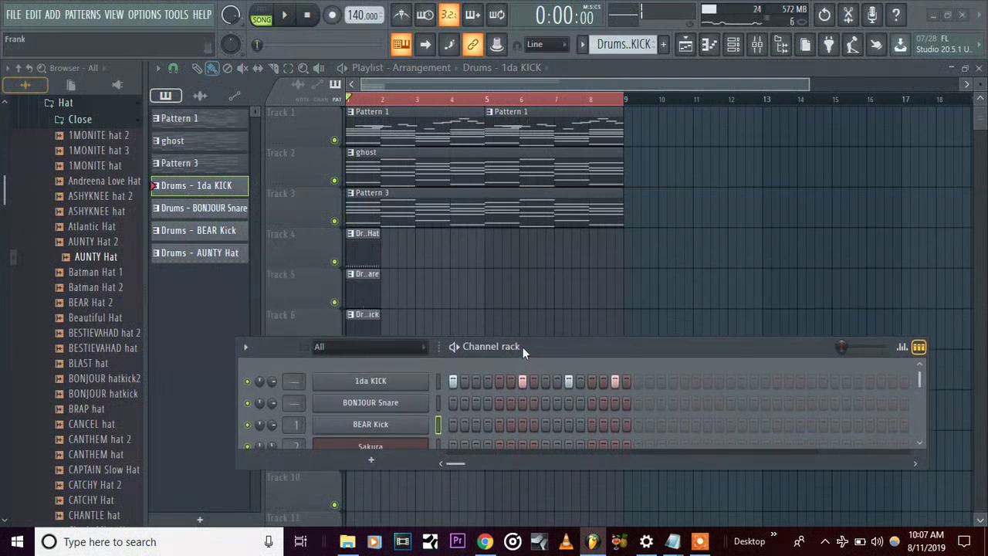
pyautogui.click(638, 379)
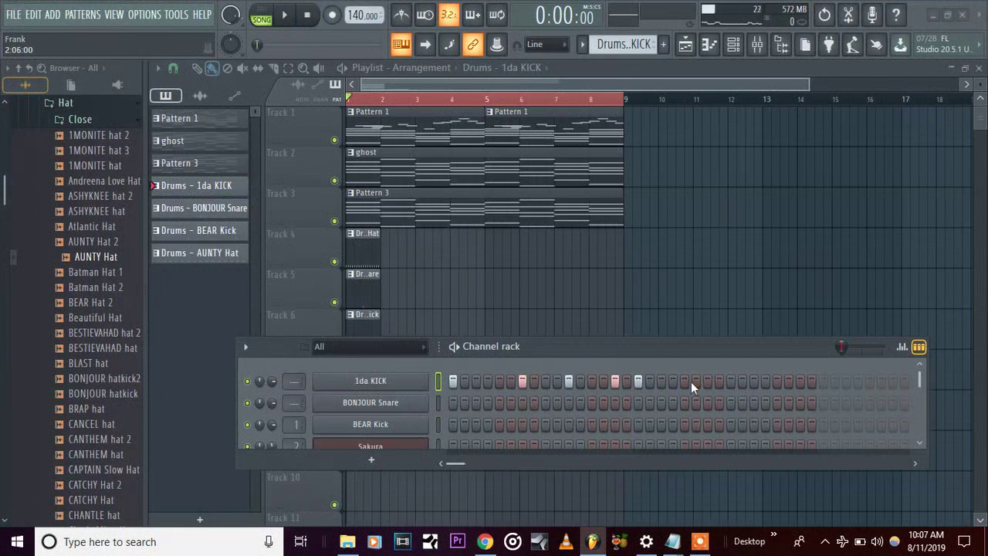
pyautogui.moveTo(694, 346); pyautogui.dragTo(478, 454)
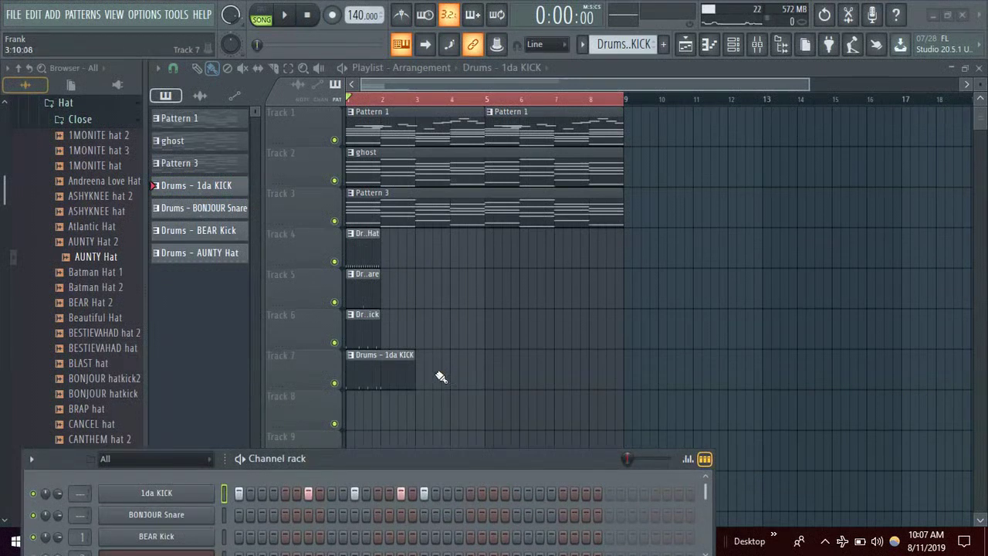
pyautogui.click(386, 376)
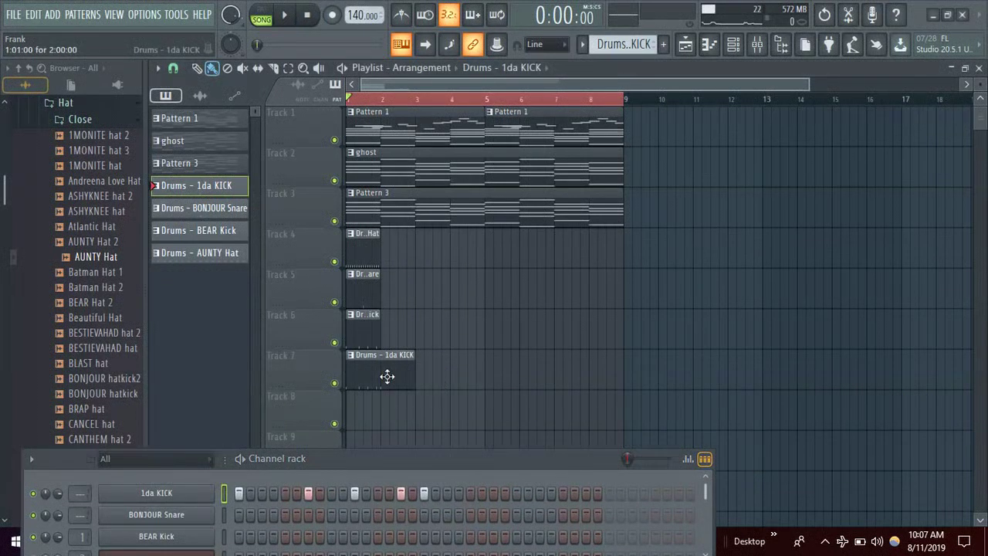
# Extend the BEAR Kick, BONJOUR Snare and AUNTY Hat clips on Tracks 6, 5 and 4 to two bars each
pyautogui.moveTo(379, 338); pyautogui.dragTo(414, 338)
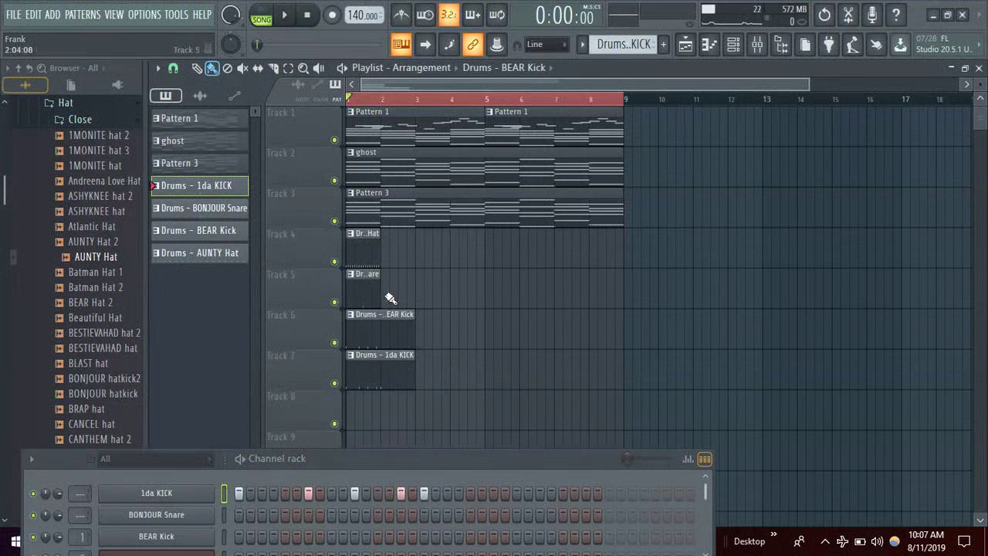
pyautogui.moveTo(379, 291); pyautogui.dragTo(415, 301)
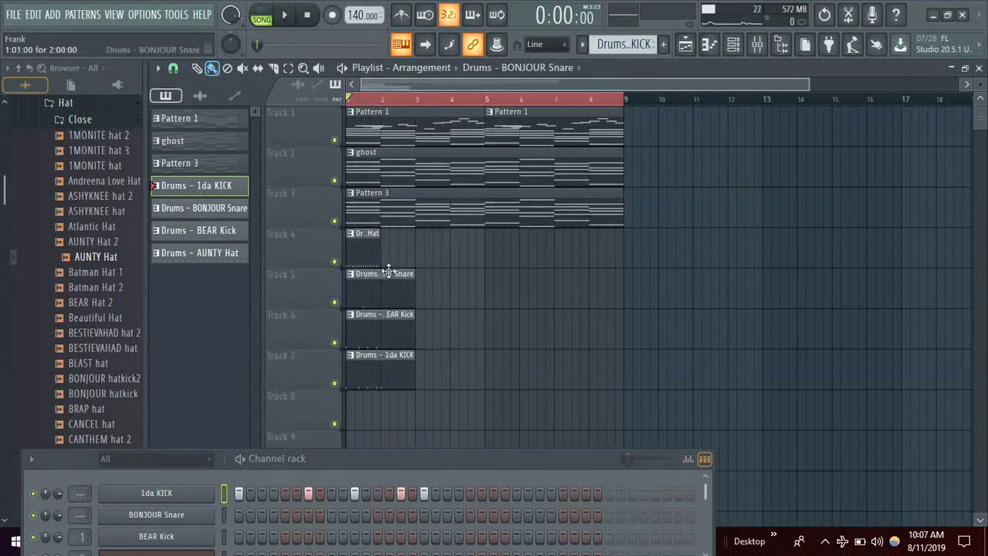
pyautogui.moveTo(380, 262); pyautogui.dragTo(410, 262)
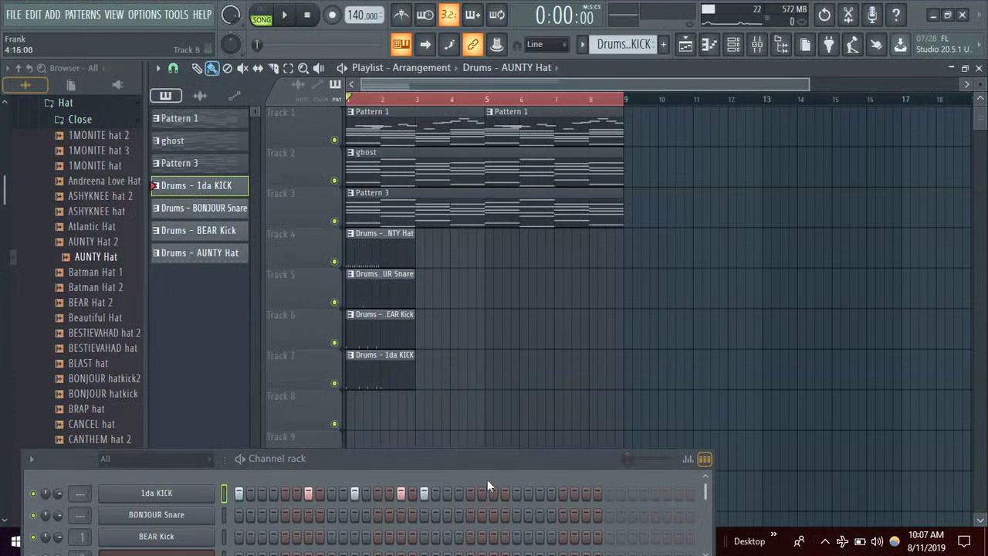
# Open the AUNTY Hat pattern and add hat hits on steps 17 to 32
pyautogui.doubleClick(391, 247)
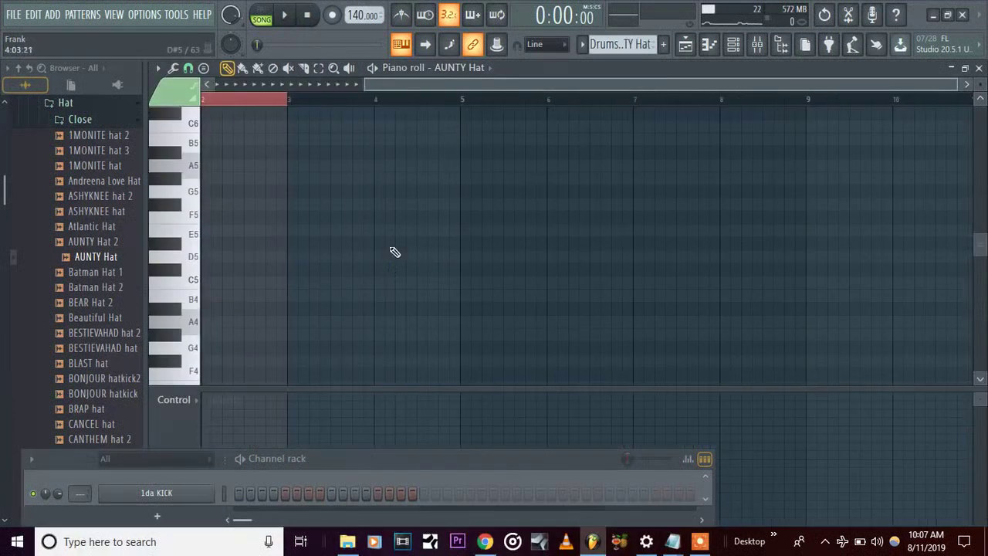
pyautogui.moveTo(438, 459); pyautogui.dragTo(499, 239)
pyautogui.moveTo(765, 305); pyautogui.dragTo(834, 491)
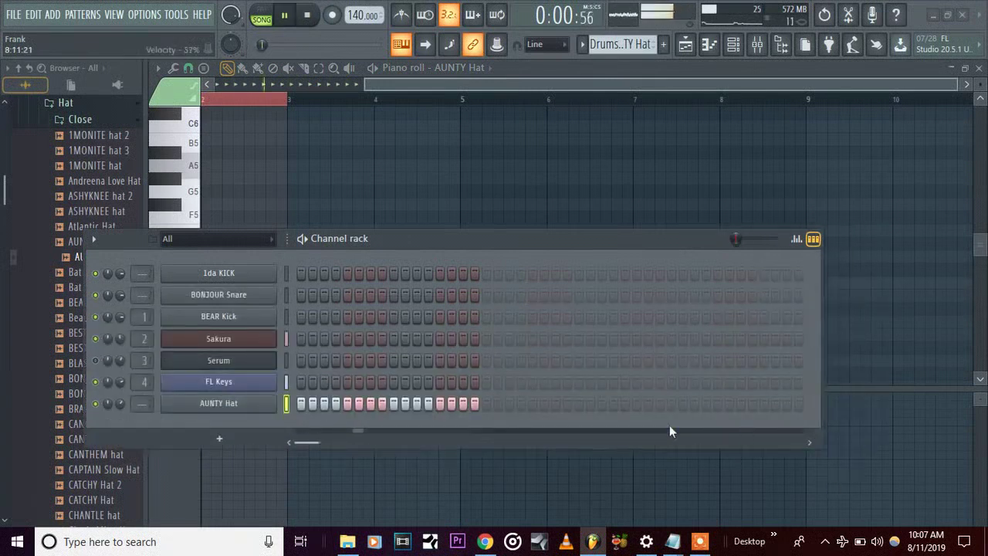
pyautogui.click(494, 404)
pyautogui.moveTo(487, 403); pyautogui.dragTo(659, 405)
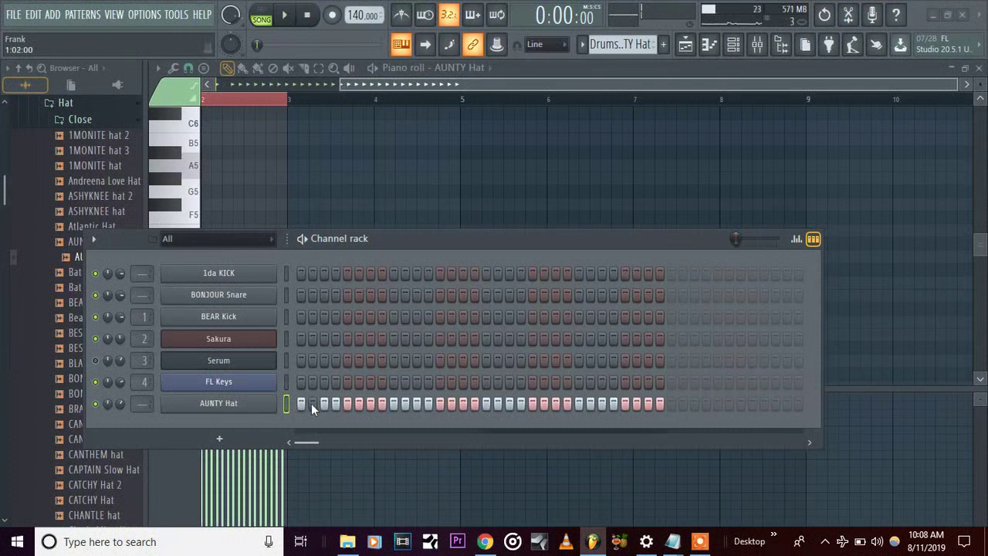
# Thin out the first bar of AUNTY Hat by removing hits on steps 2, 4, 14 and 16, playing the song between edits
pyautogui.click(334, 403)
pyautogui.click(440, 404)
pyautogui.press('space')
pyautogui.click(441, 405)
pyautogui.click(431, 404)
pyautogui.press('space')
pyautogui.press('space')
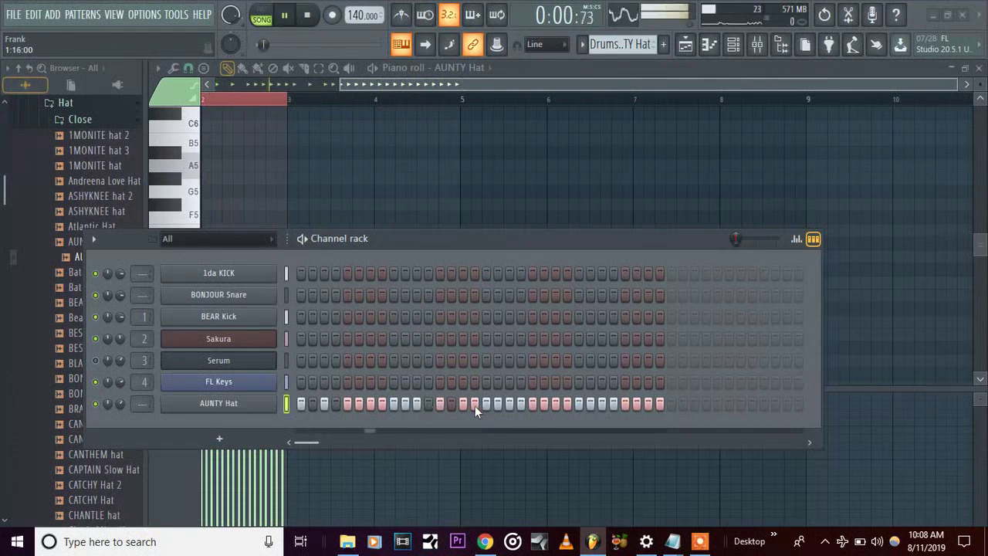
pyautogui.press('space')
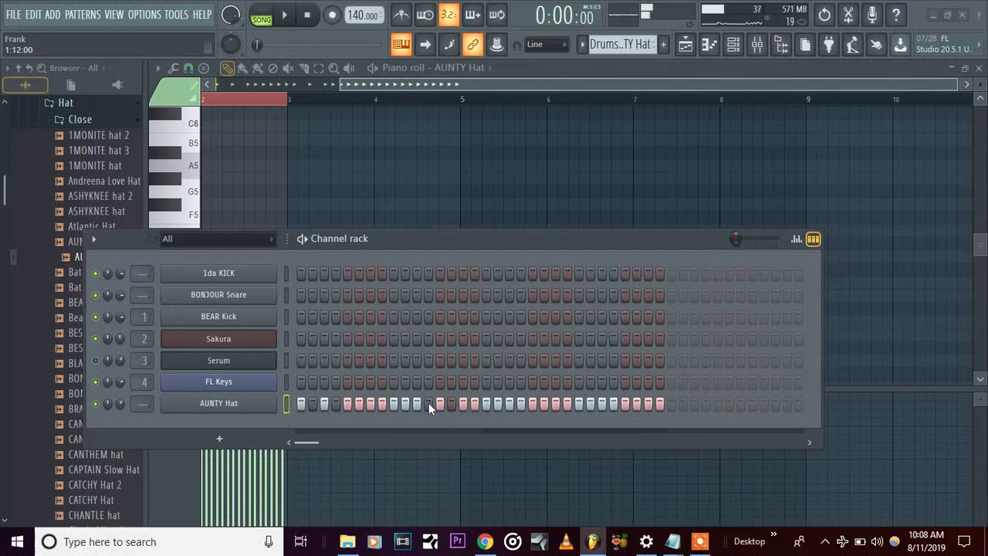
pyautogui.press('space')
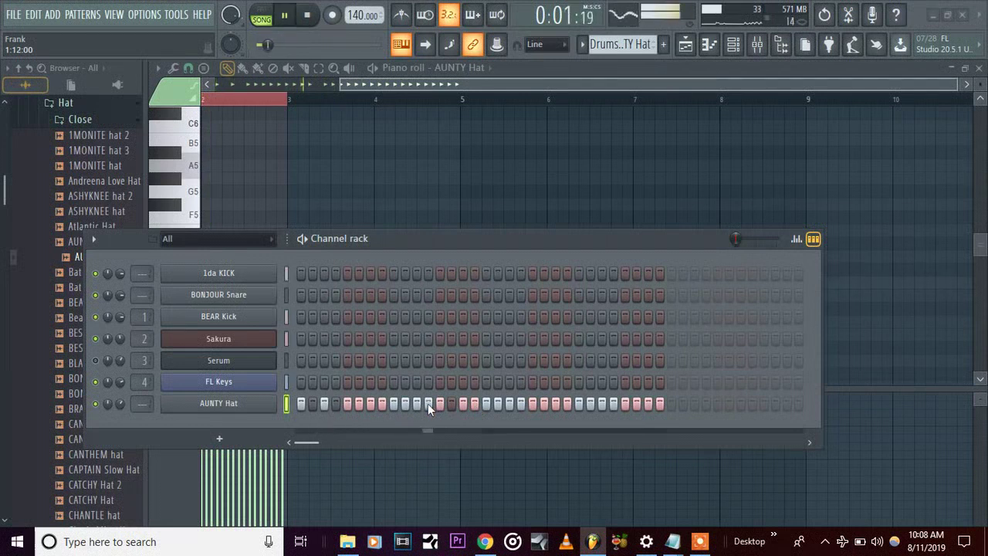
pyautogui.click(474, 403)
pyautogui.press('space')
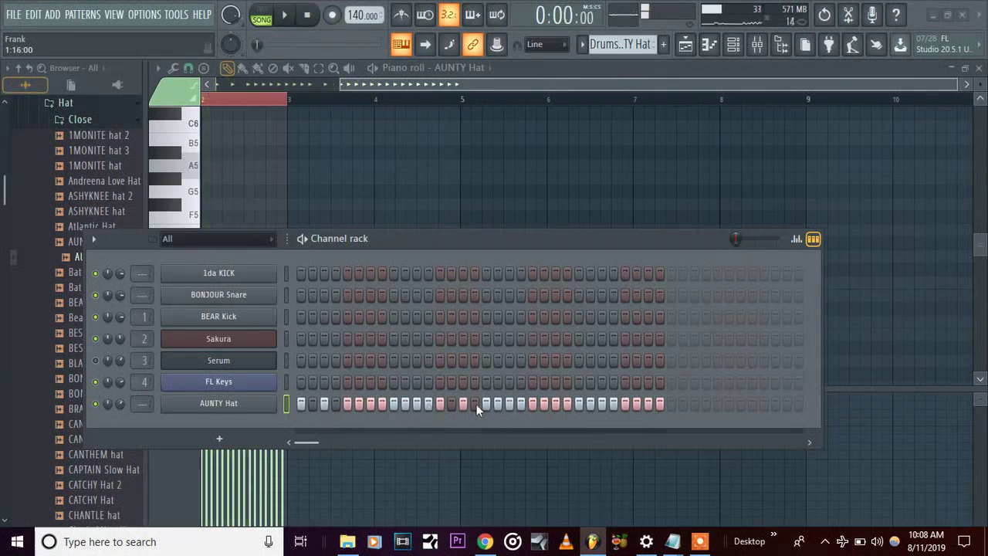
# Remove the AUNTY Hat hits on steps 18, 20, 23, 28, 30 and 31, and play the song
pyautogui.click(498, 402)
pyautogui.click(517, 403)
pyautogui.click(557, 403)
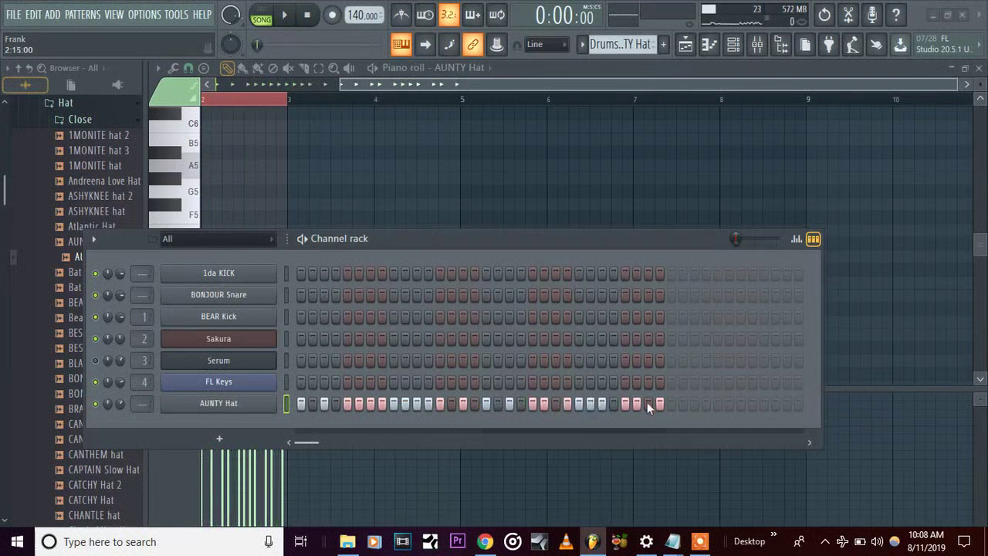
pyautogui.press('space')
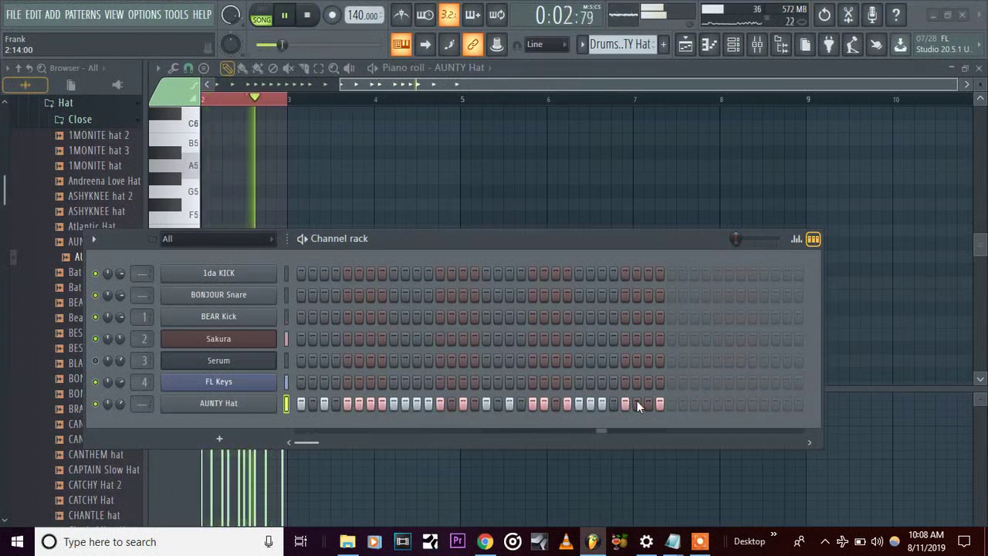
pyautogui.press('space')
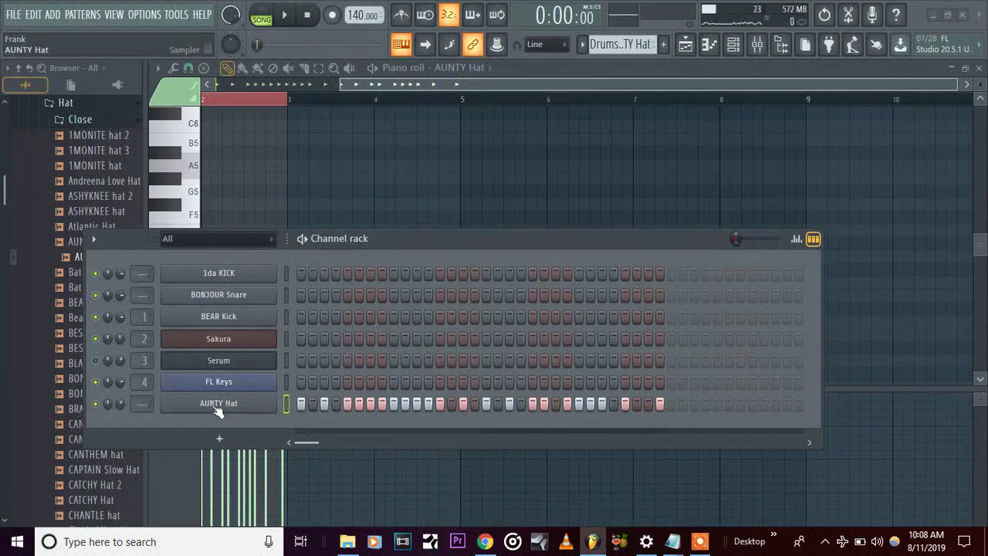
# Lengthen the C5 hat note on step 5 of bar 1 to four steps in the AUNTY Hat piano roll
pyautogui.moveTo(506, 236); pyautogui.dragTo(463, 415)
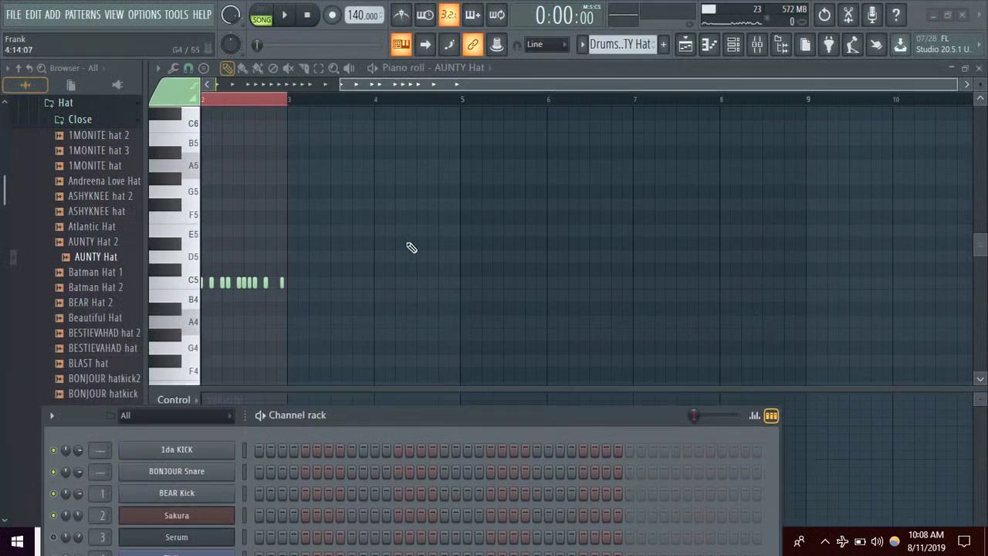
pyautogui.moveTo(398, 95); pyautogui.dragTo(137, 99)
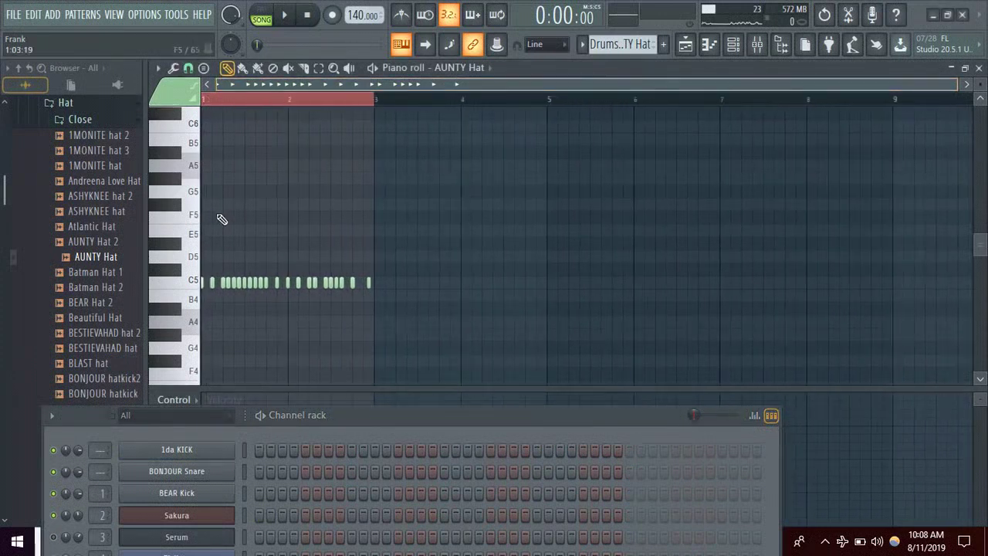
pyautogui.scroll(3, 242, 103)
pyautogui.moveTo(329, 87); pyautogui.dragTo(262, 89)
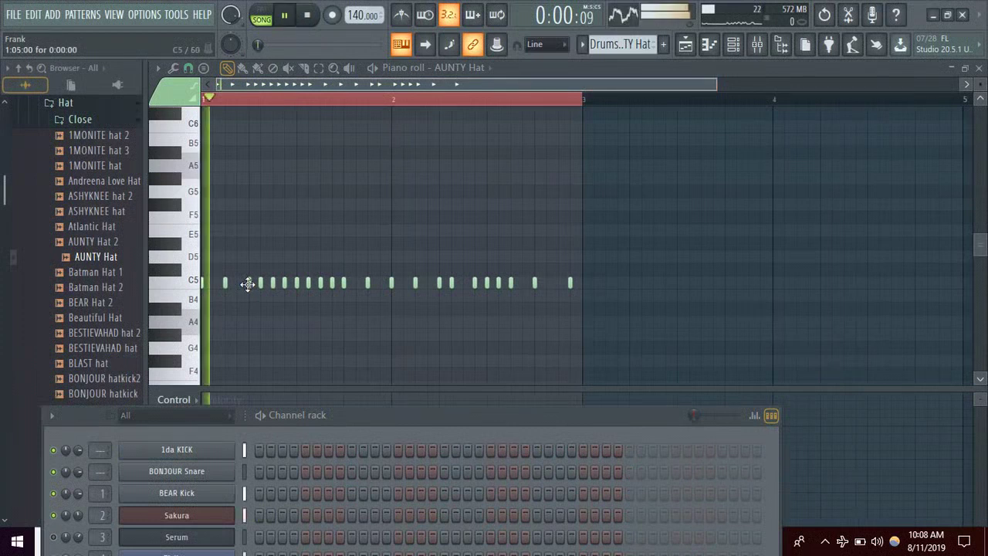
pyautogui.press('space')
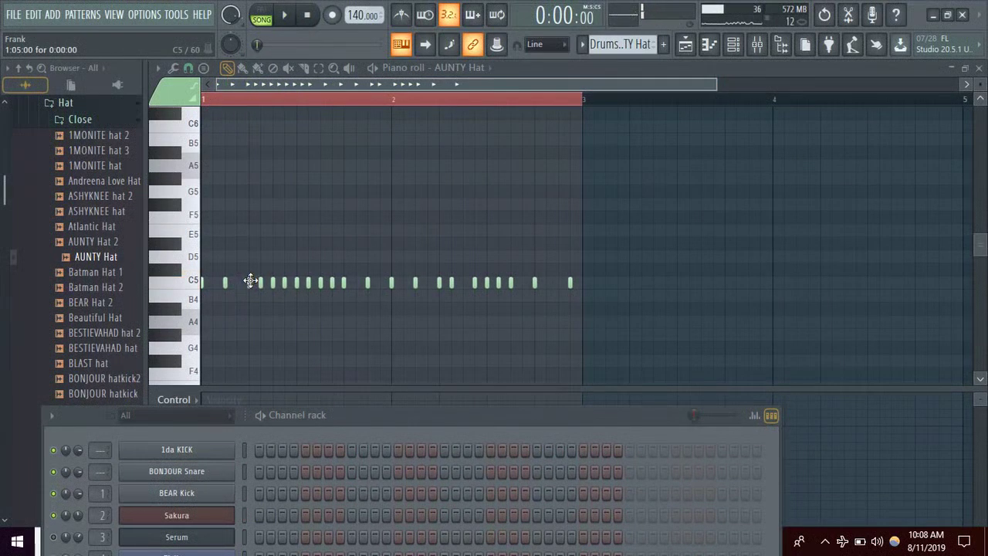
pyautogui.moveTo(265, 283); pyautogui.dragTo(291, 286)
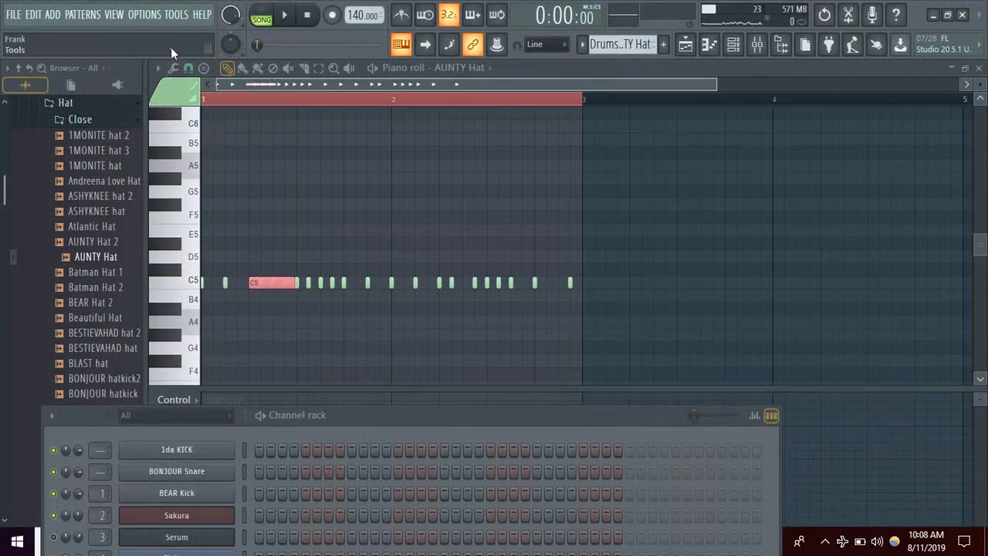
# Chop the long C5 hat note into eight equal notes by adjusting the chopper's time multiplier
pyautogui.click(173, 68)
pyautogui.click(210, 199)
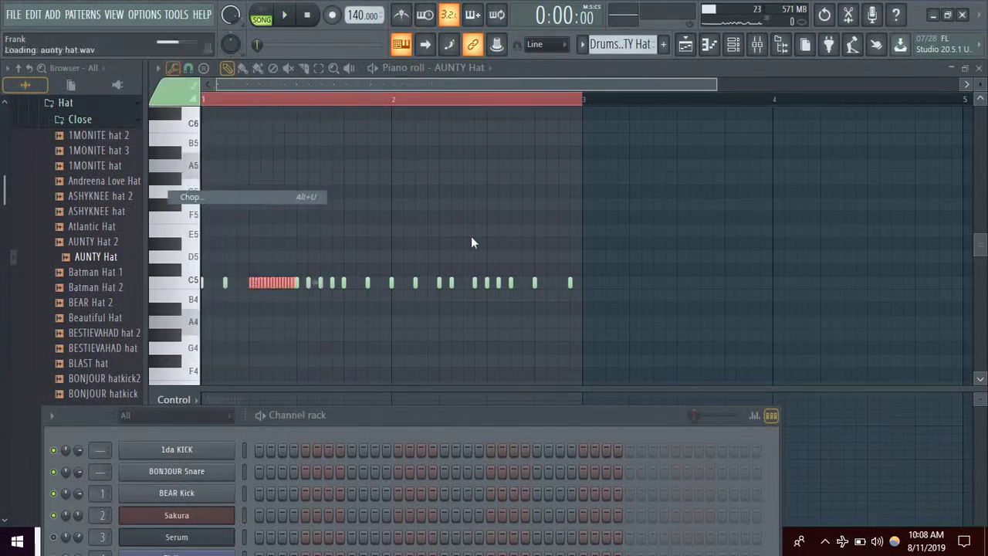
pyautogui.press('space')
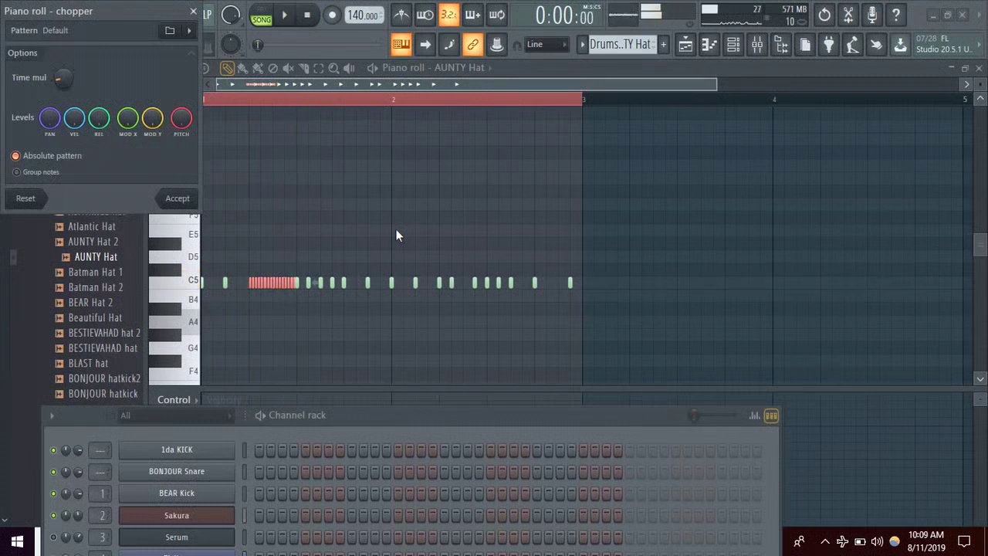
pyautogui.moveTo(64, 77); pyautogui.dragTo(70, 76)
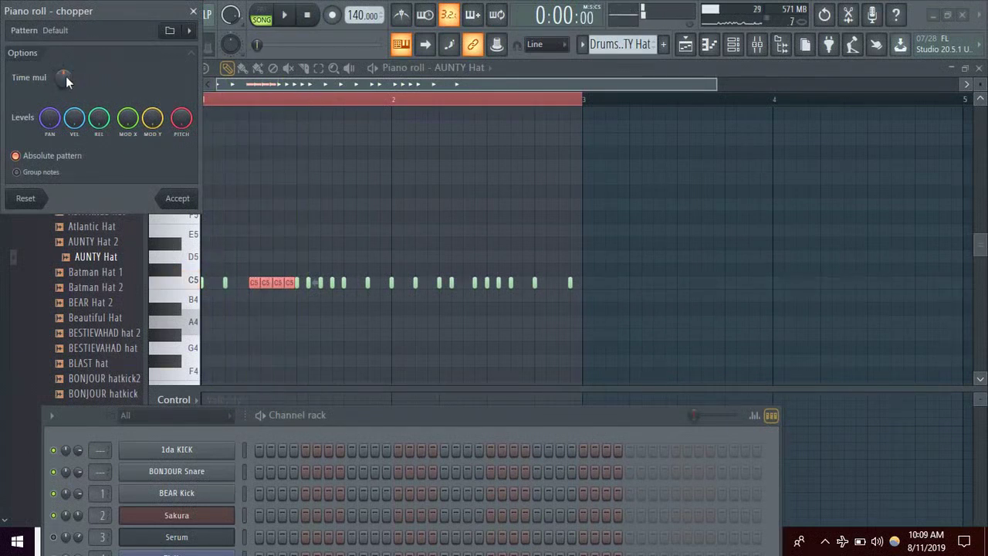
pyautogui.click(65, 76)
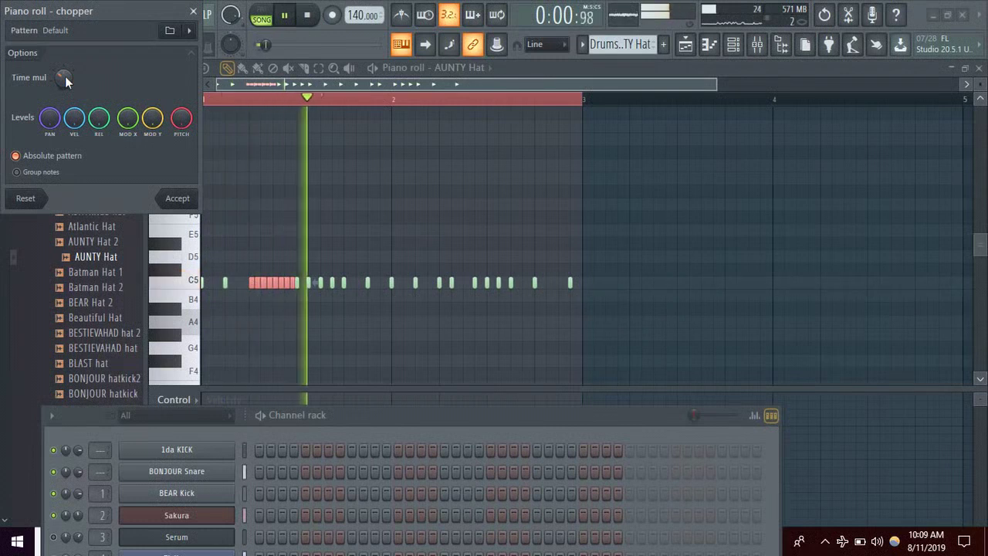
pyautogui.click(173, 198)
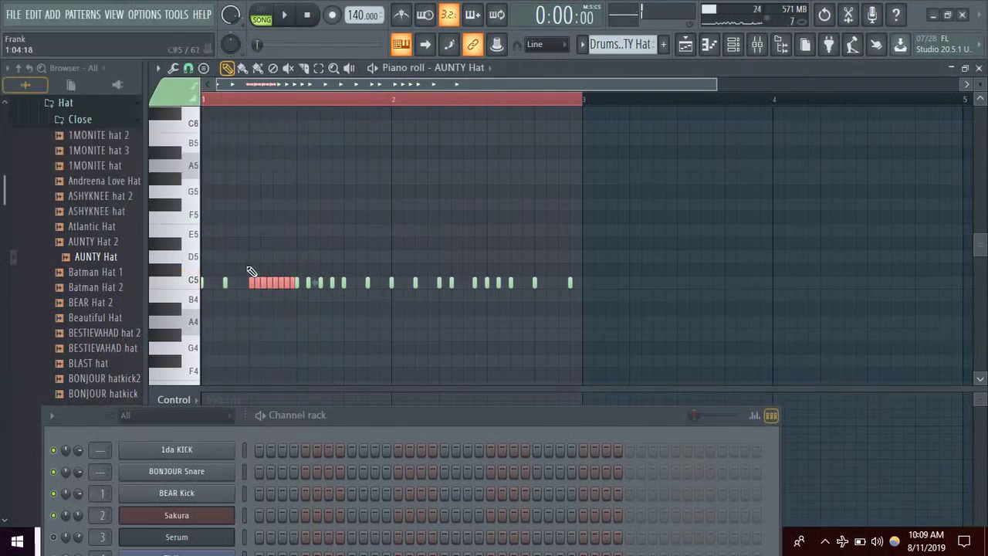
# Try the chopped hat roll at E5, A4 and D5, playing the song at each pitch
pyautogui.moveTo(254, 279); pyautogui.dragTo(258, 229)
pyautogui.press('space')
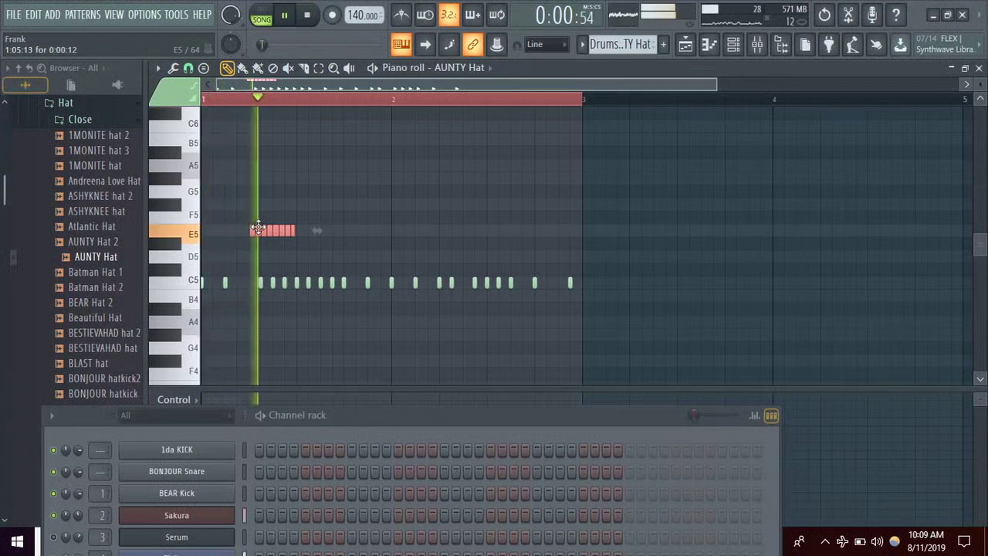
pyautogui.press('space')
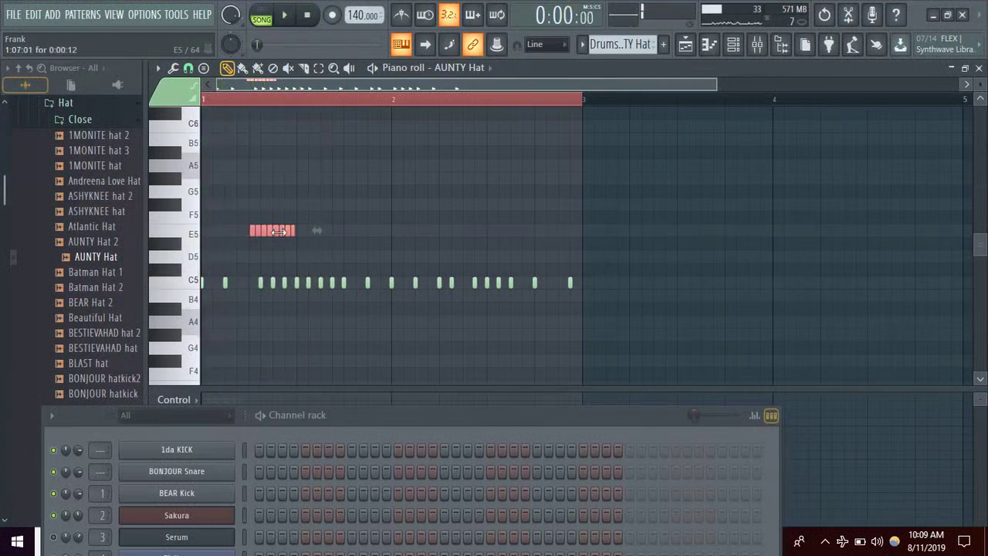
pyautogui.moveTo(265, 231); pyautogui.dragTo(265, 324)
pyautogui.press('space')
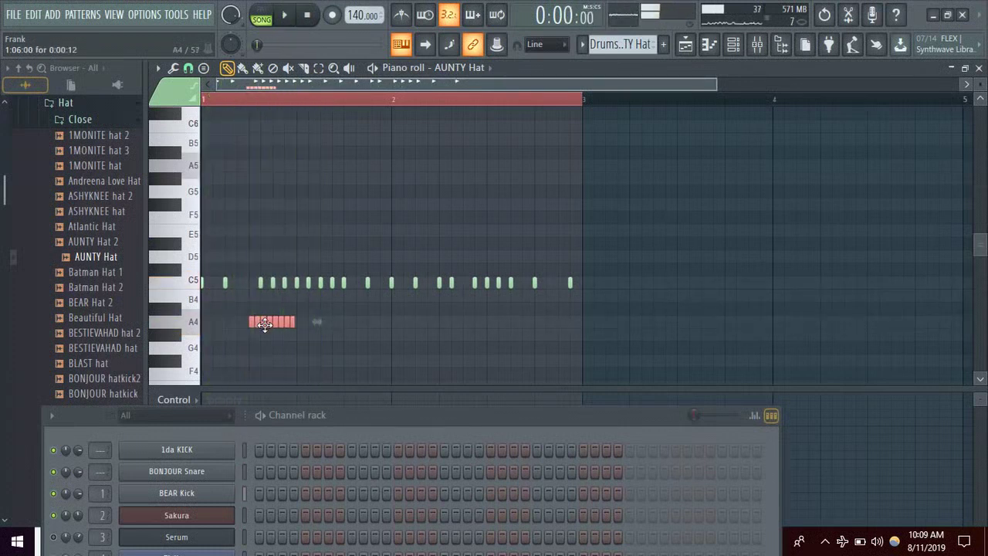
pyautogui.moveTo(267, 323); pyautogui.dragTo(264, 259)
pyautogui.press('space')
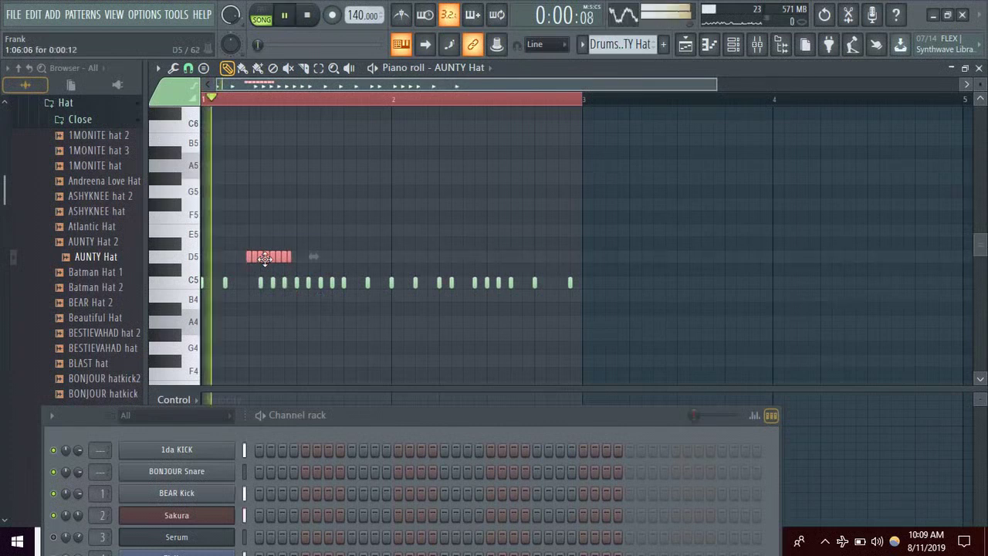
pyautogui.press('space')
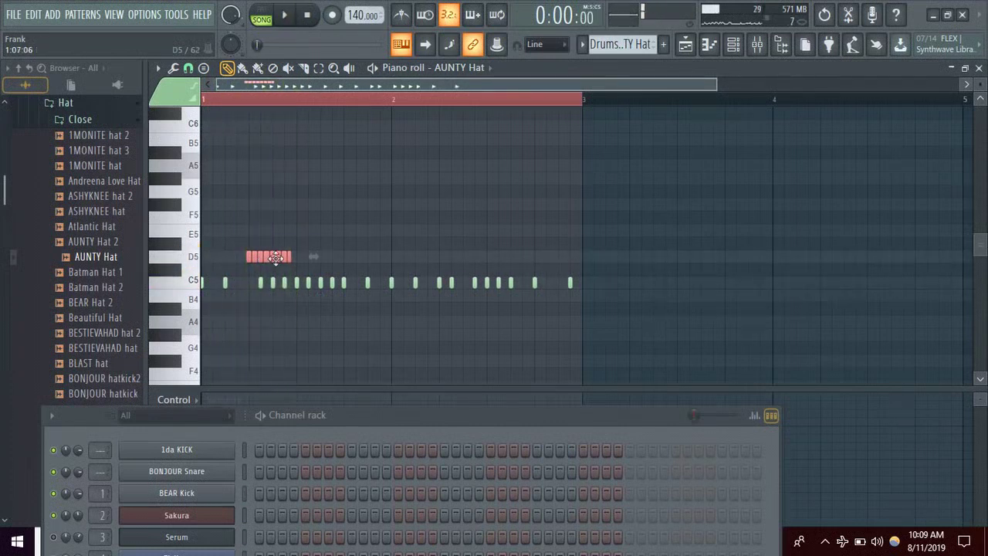
# Delete the four C5 hat notes on steps 6 to 9 beneath the chopped roll and move the roll to C5
pyautogui.moveTo(275, 260); pyautogui.dragTo(298, 283)
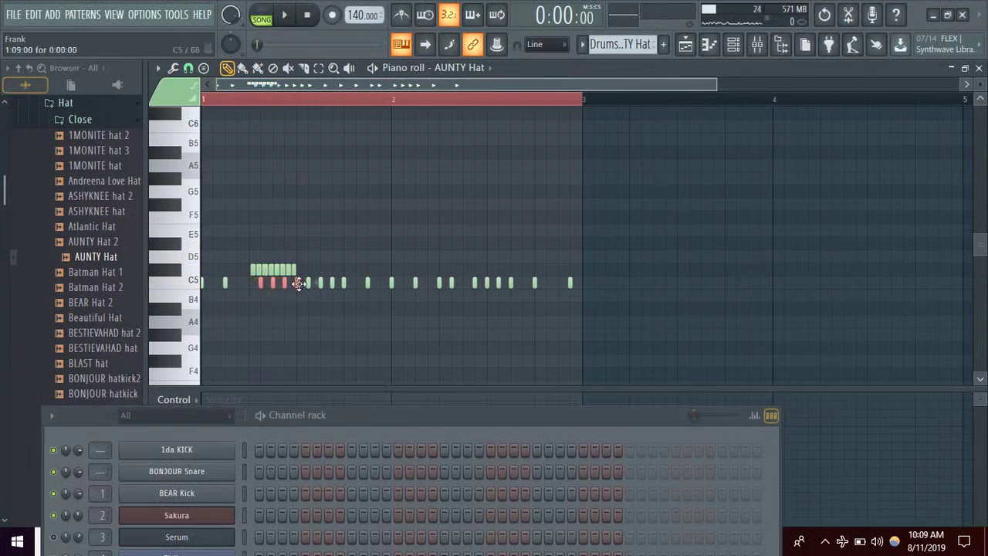
pyautogui.press('Delete')
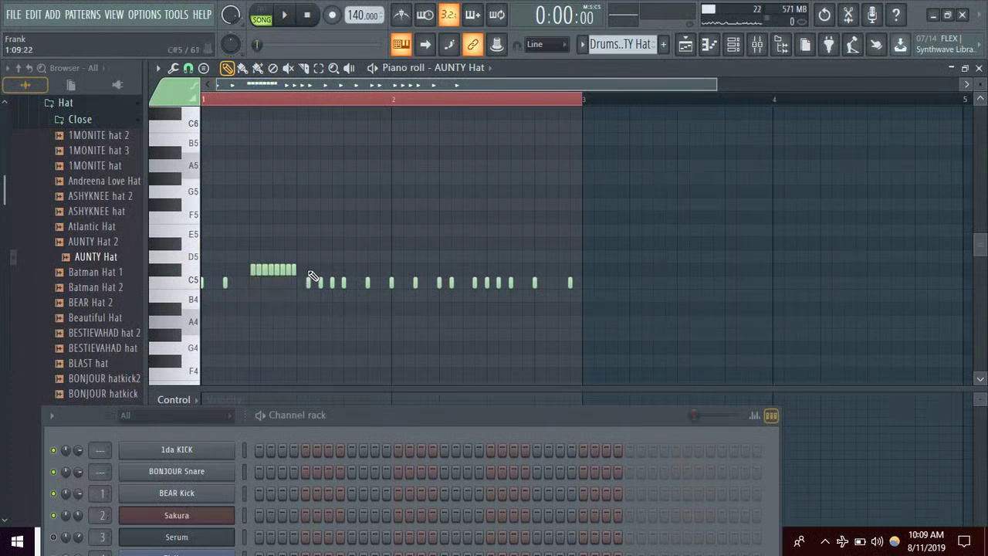
pyautogui.moveTo(309, 274); pyautogui.dragTo(256, 284)
pyautogui.press('space')
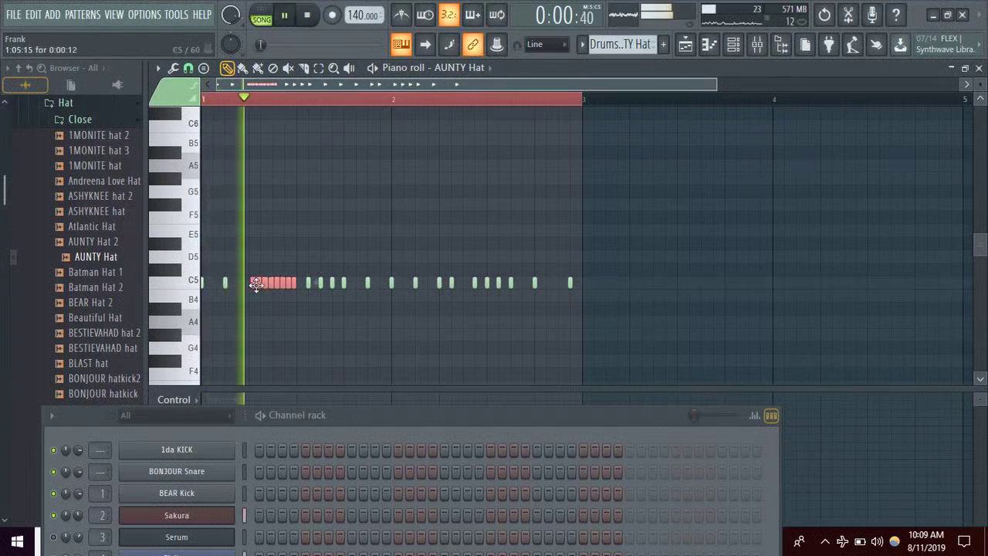
pyautogui.press('space')
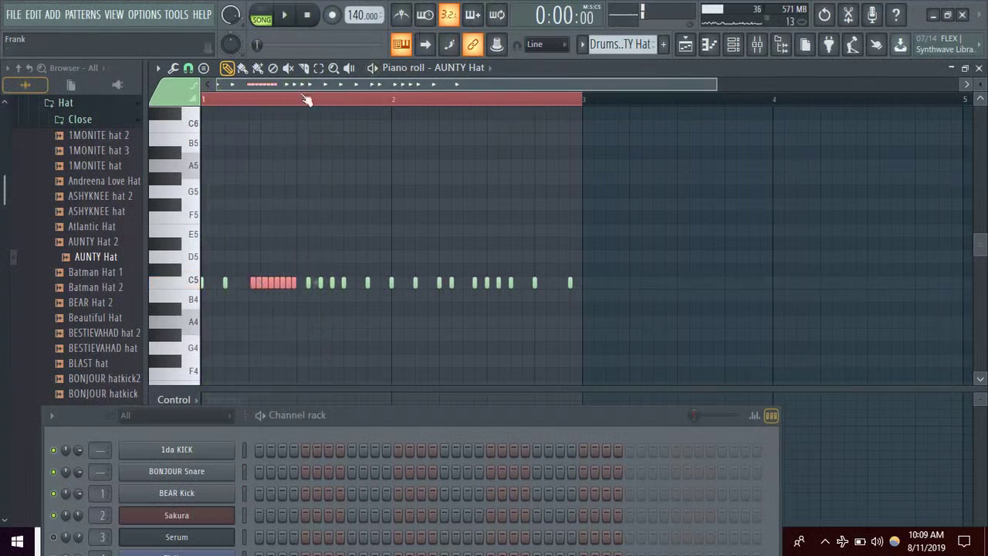
# Align the start of the chopped C5 hat roll with step 5 of bar 1 and play the song
pyautogui.scroll(3, 278, 100)
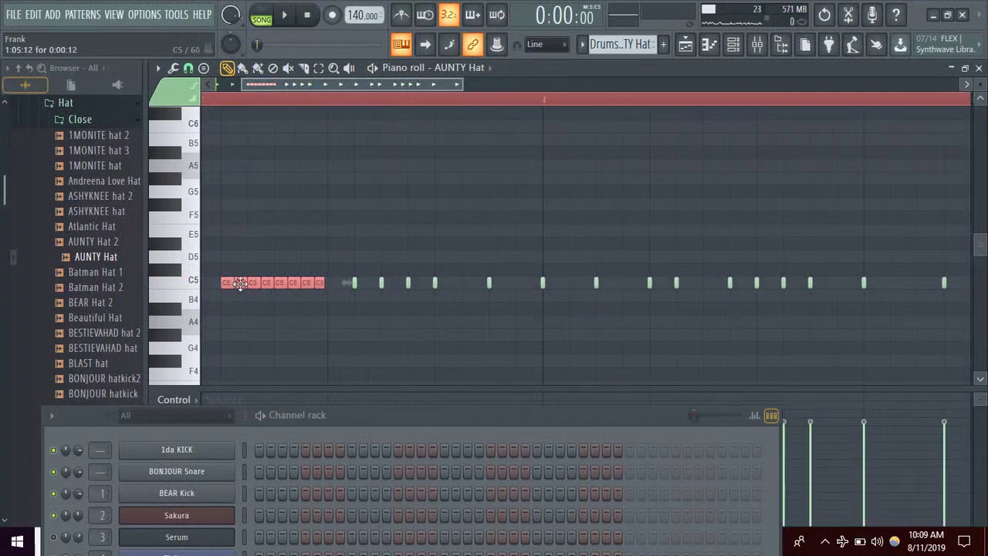
pyautogui.press('space')
pyautogui.press('space')
pyautogui.moveTo(251, 282); pyautogui.dragTo(257, 284)
pyautogui.moveTo(236, 102); pyautogui.dragTo(257, 298)
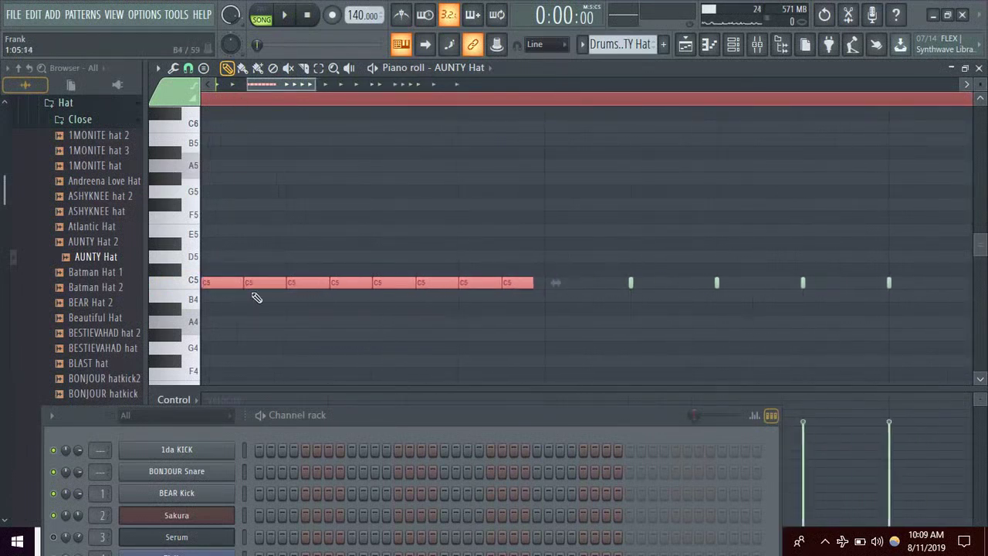
pyautogui.scroll(-6, 397, 101)
pyautogui.press('space')
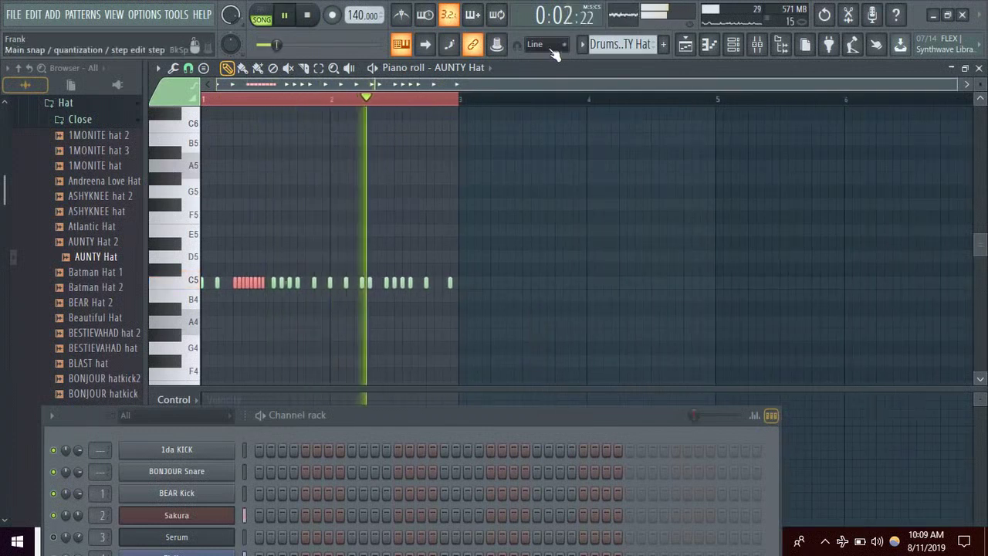
# Stop the song, show the playlist and switch the channel rack to the BONJOUR Snare drum pattern
pyautogui.press('space')
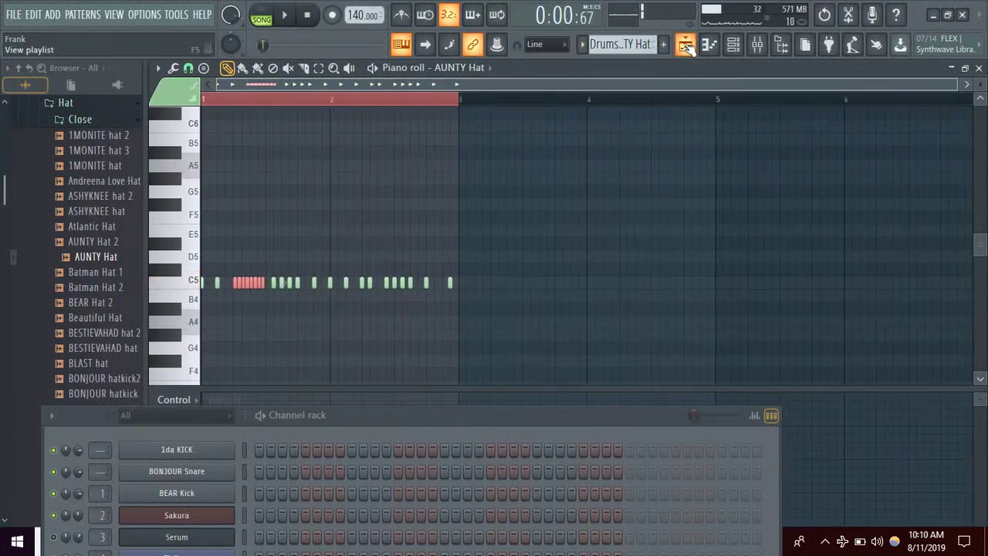
pyautogui.click(686, 45)
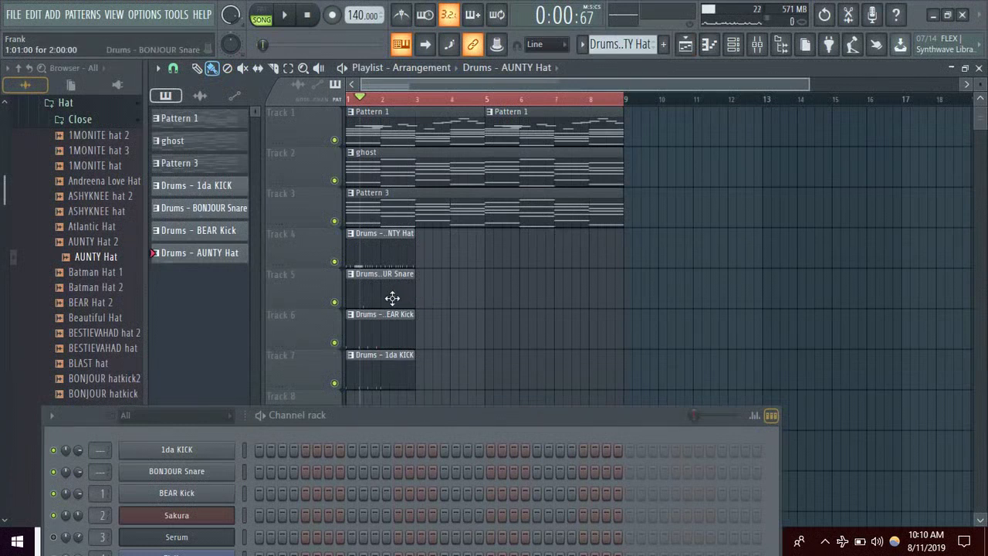
pyautogui.moveTo(460, 418); pyautogui.dragTo(488, 133)
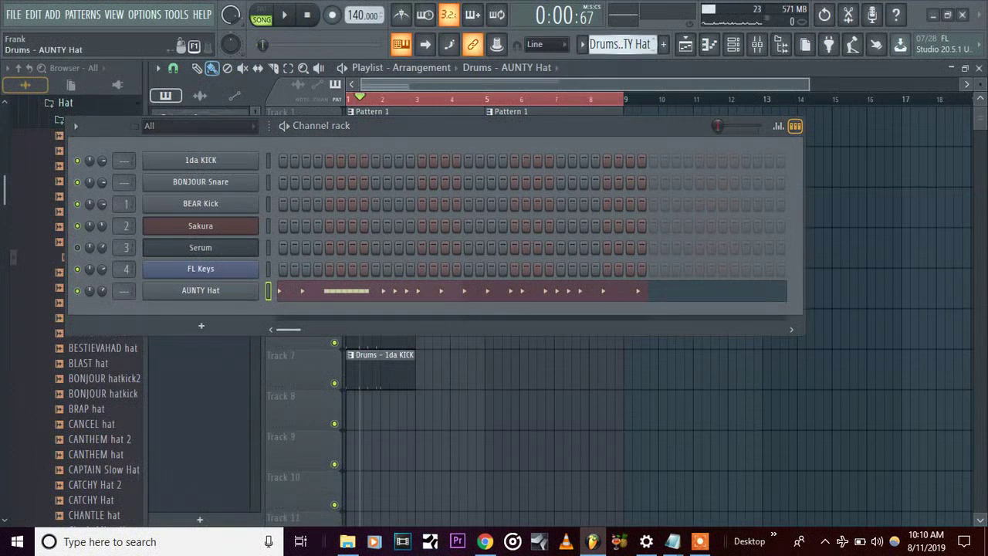
pyautogui.scroll(1, 618, 44)
pyautogui.scroll(-2, 617, 44)
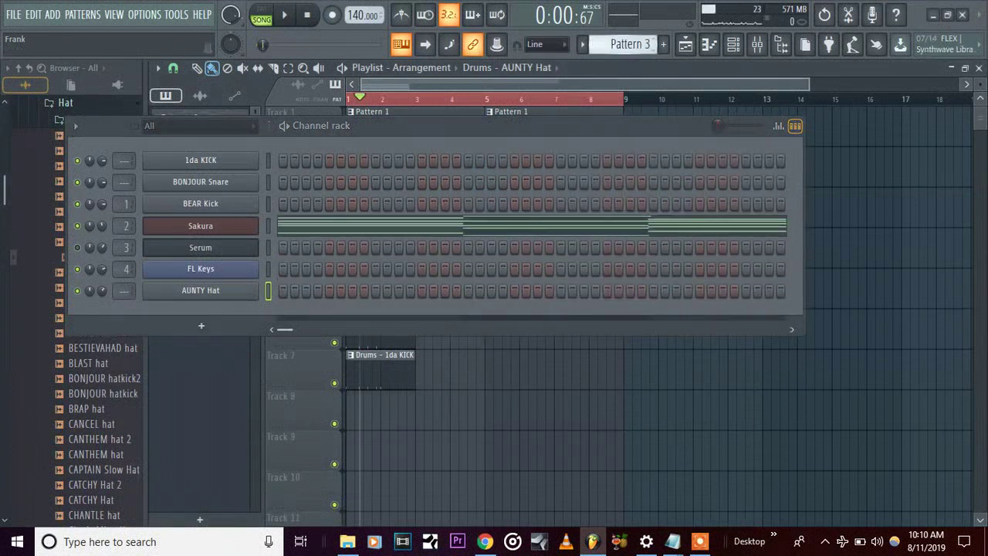
pyautogui.scroll(-1, 618, 44)
pyautogui.scroll(-1, 618, 44)
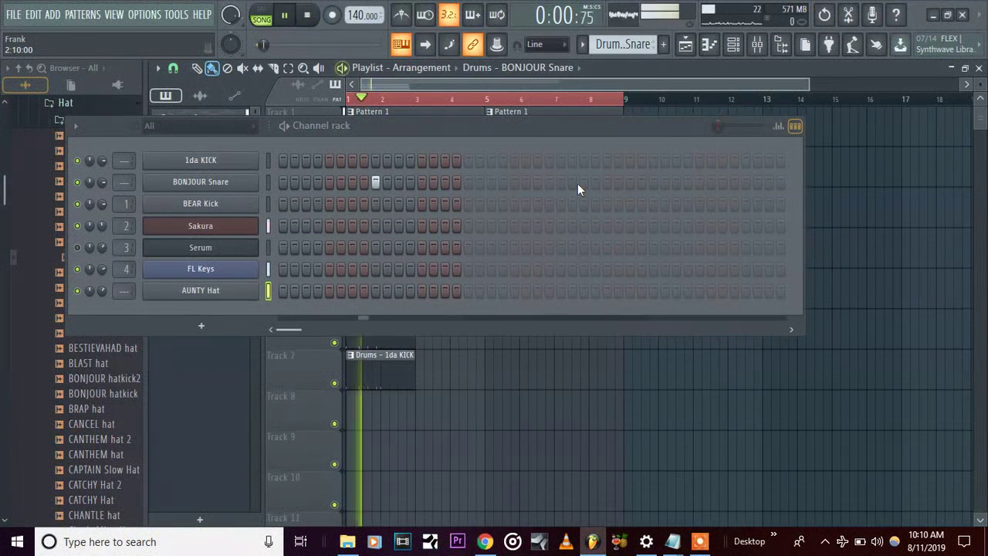
# Add BONJOUR Snare hits on steps 16, 19 and 25, and play the pattern on its own
pyautogui.click(583, 183)
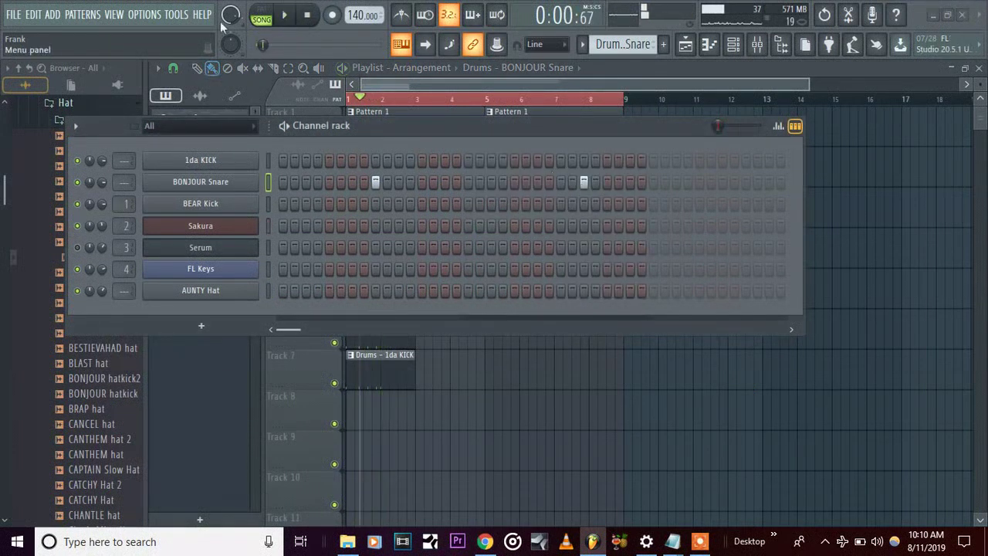
pyautogui.click(260, 18)
pyautogui.click(284, 15)
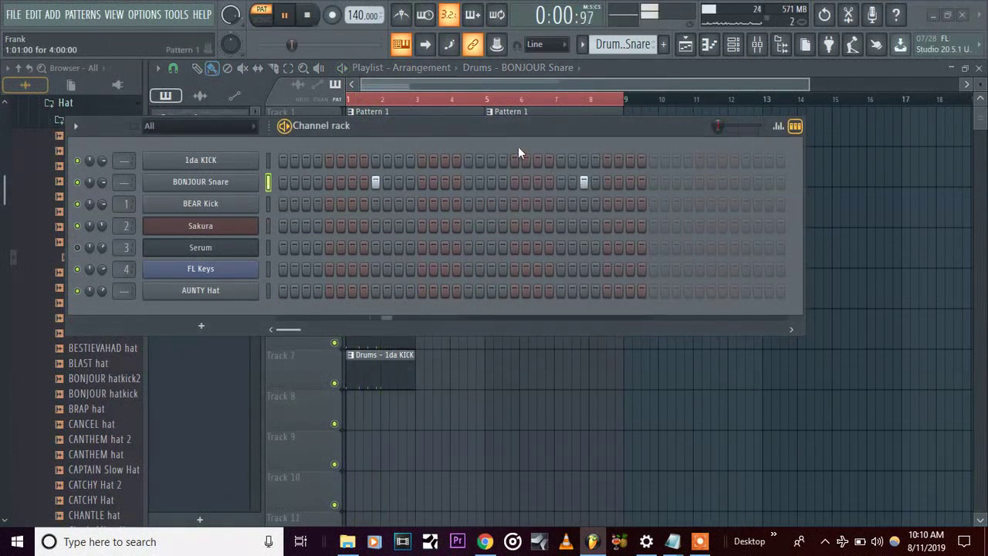
pyautogui.click(562, 182)
pyautogui.click(583, 182)
pyautogui.press('space')
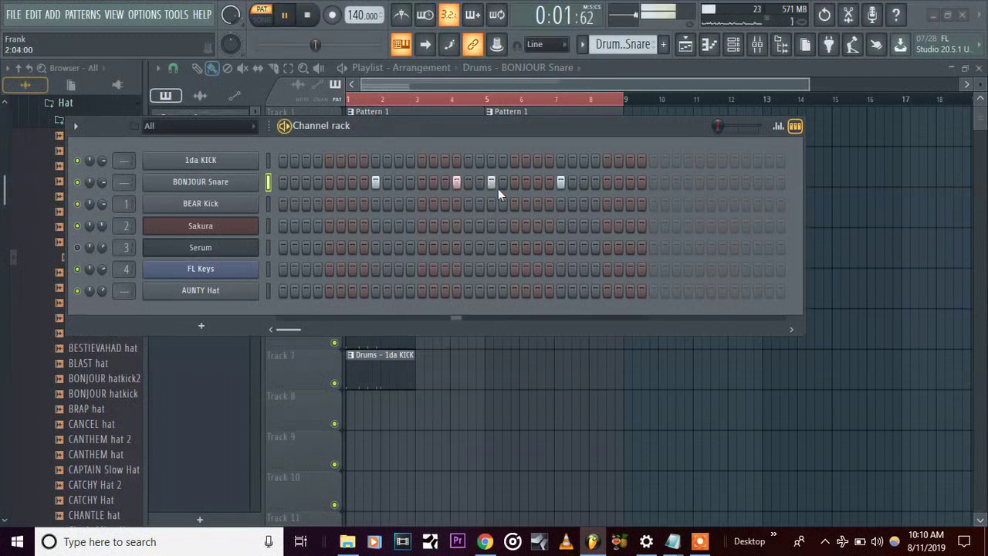
pyautogui.press('space')
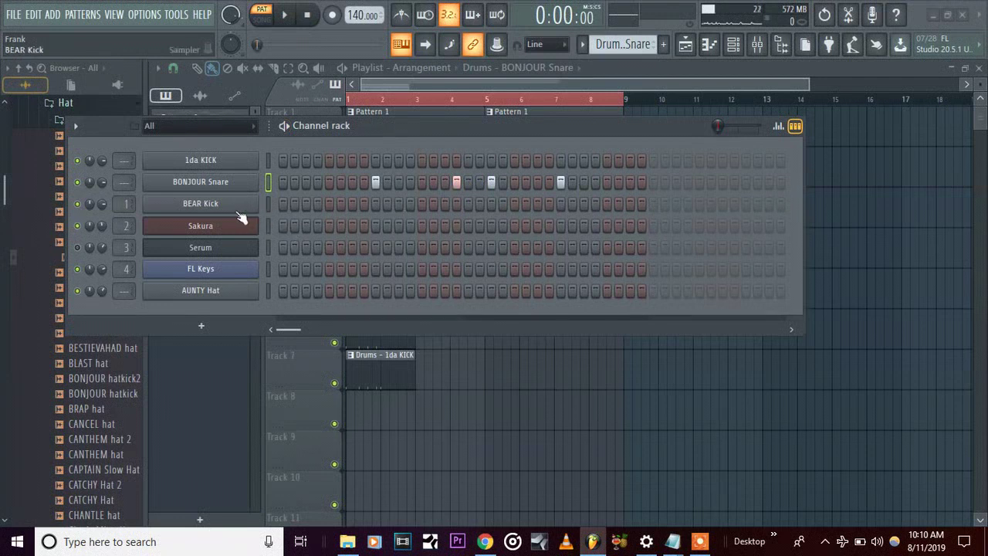
# Add BEAR Snare 3 from the Snare samples as a new channel and give it the snare hits on steps 9 and 25
pyautogui.moveTo(394, 124); pyautogui.dragTo(590, 124)
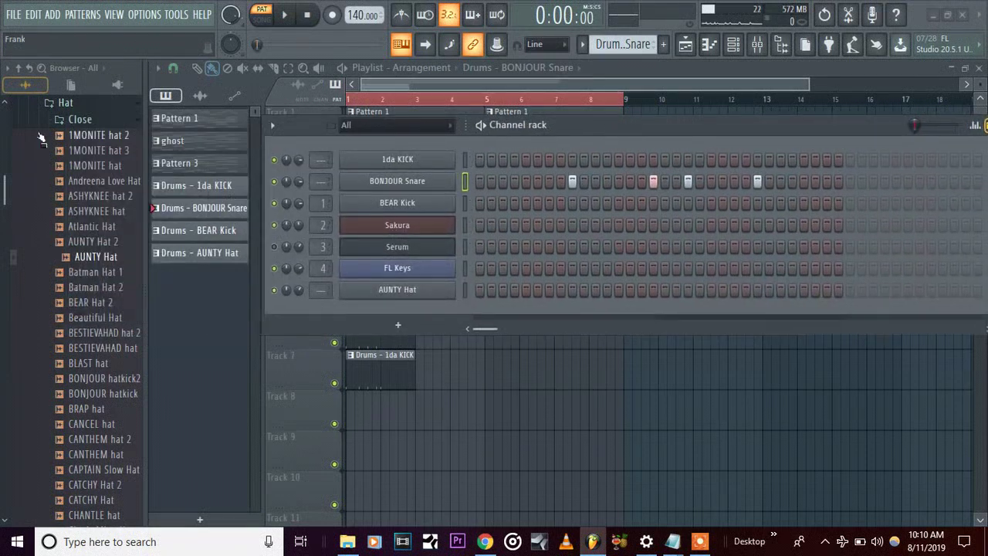
pyautogui.click(78, 118)
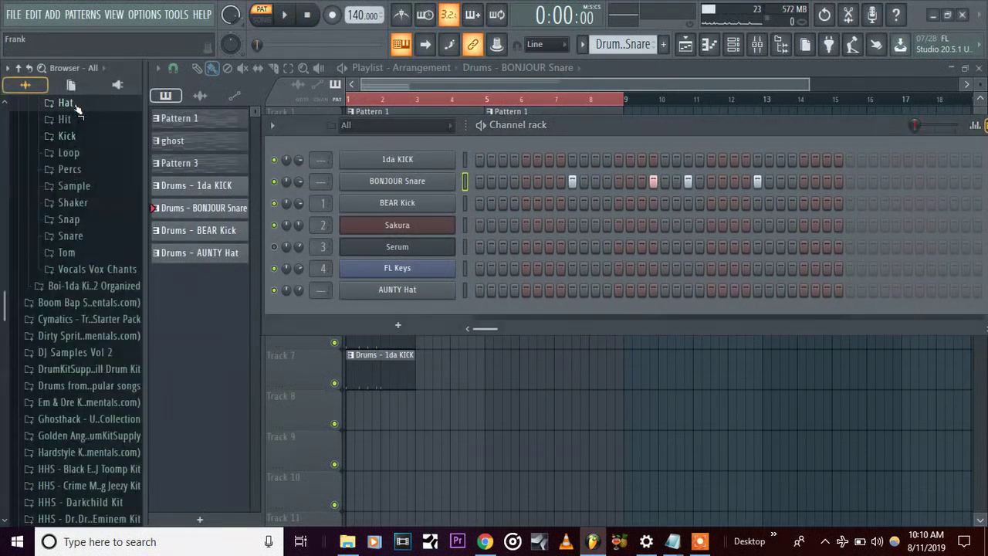
pyautogui.click(73, 238)
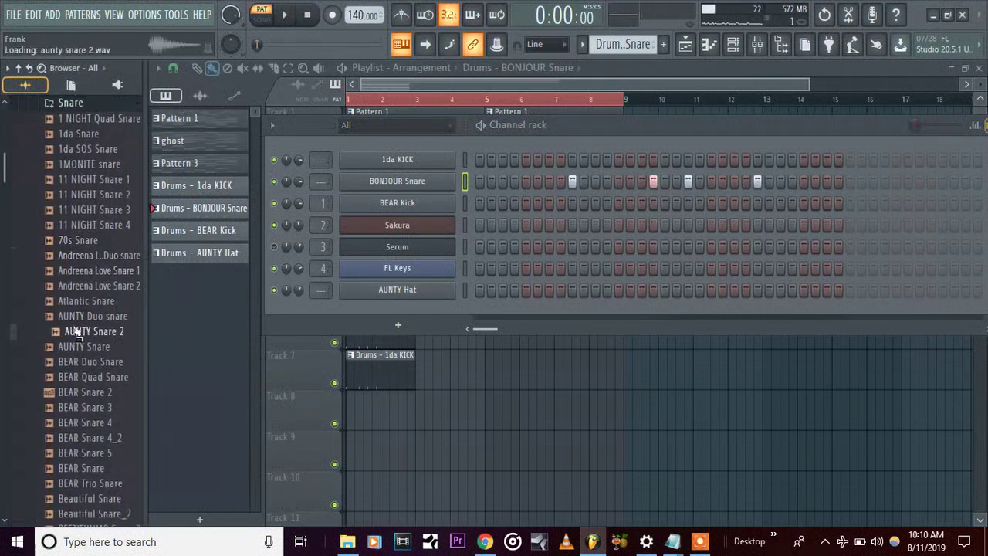
pyautogui.click(81, 409)
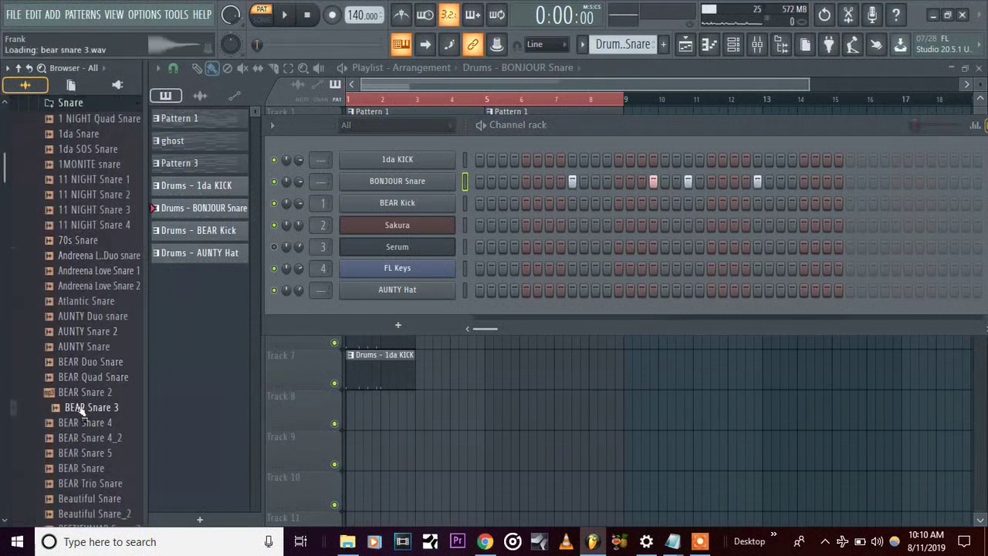
pyautogui.moveTo(81, 411); pyautogui.dragTo(401, 139)
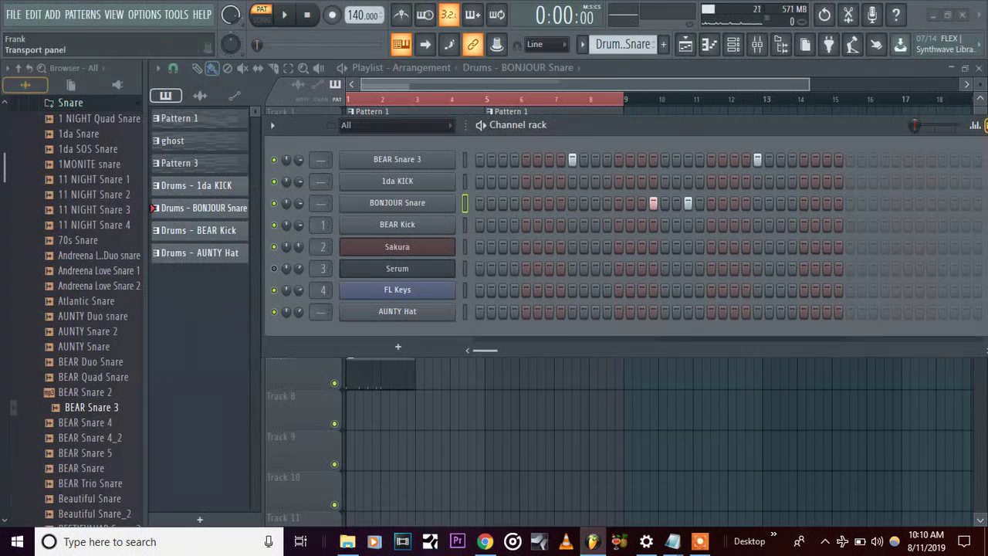
# Move the BONJOUR Snare hit on step 16 to step 15, trying step 14 as well and playing the song to compare
pyautogui.click(263, 20)
pyautogui.press('space')
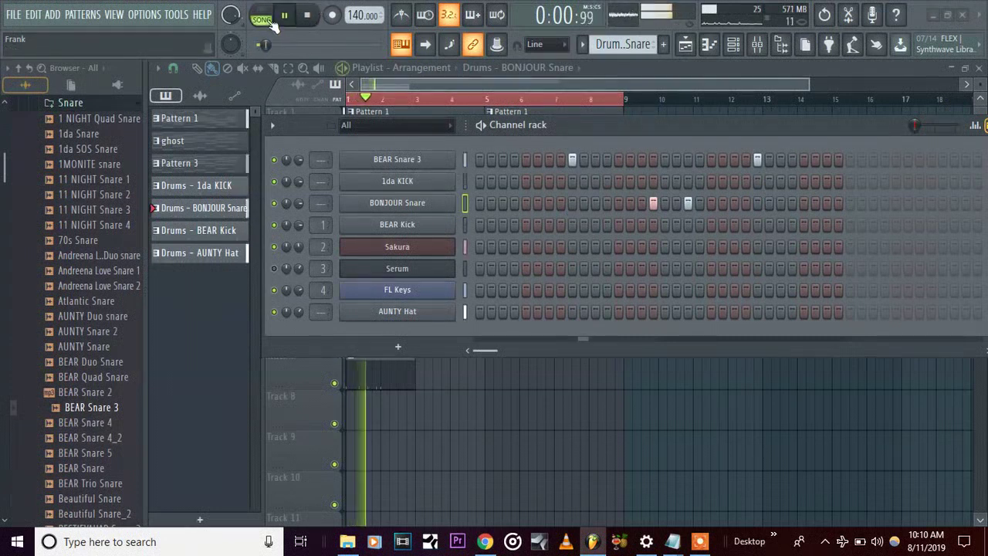
pyautogui.press('space')
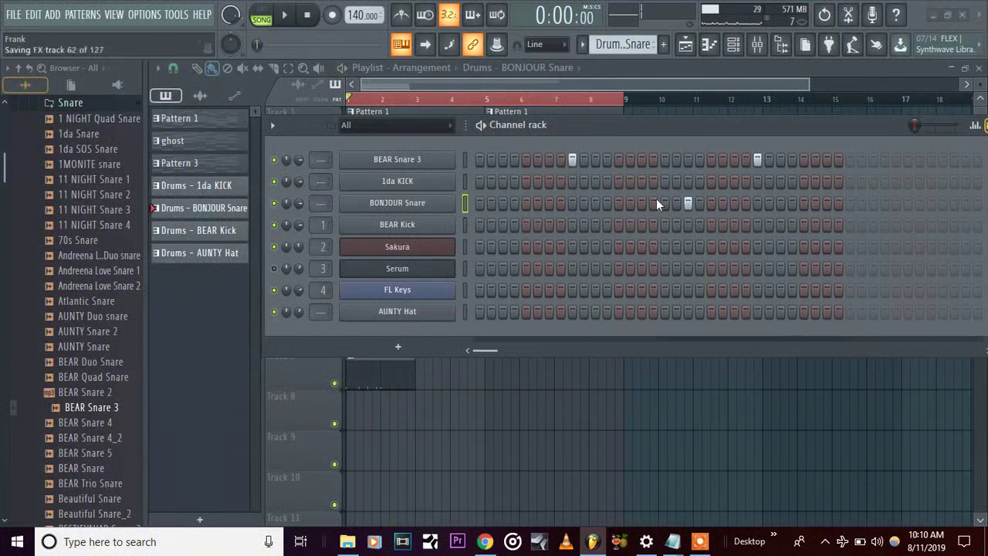
pyautogui.press('space')
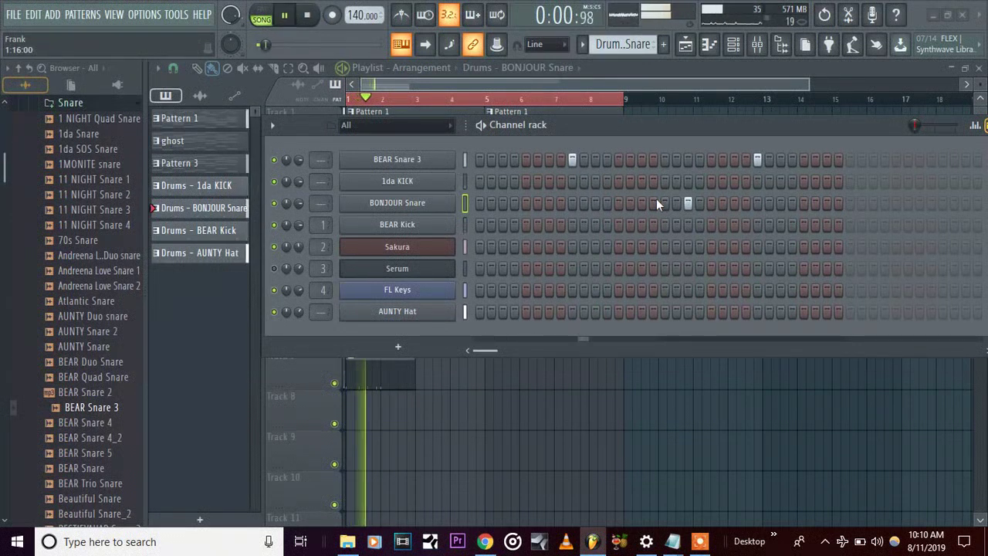
pyautogui.press('space')
pyautogui.press('space')
pyautogui.press('space')
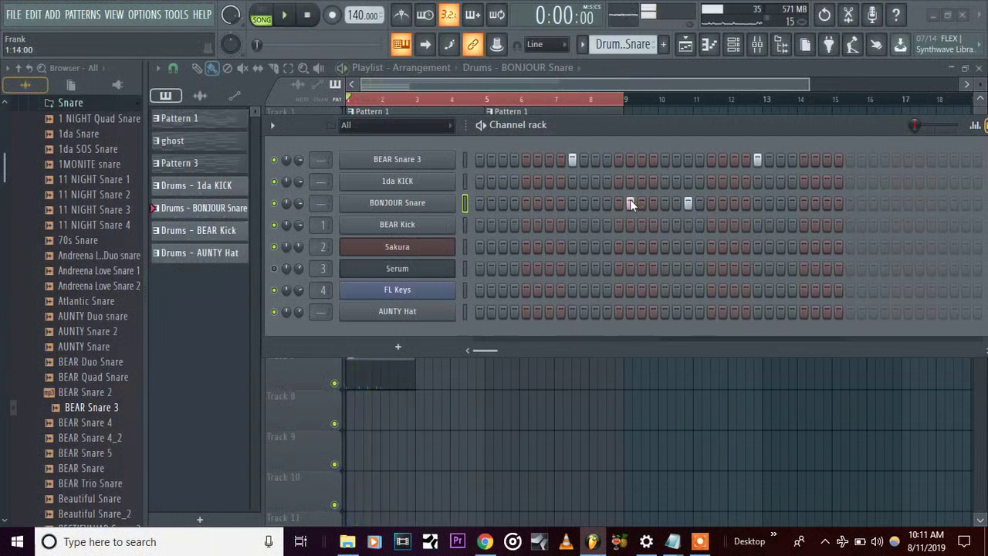
pyautogui.press('space')
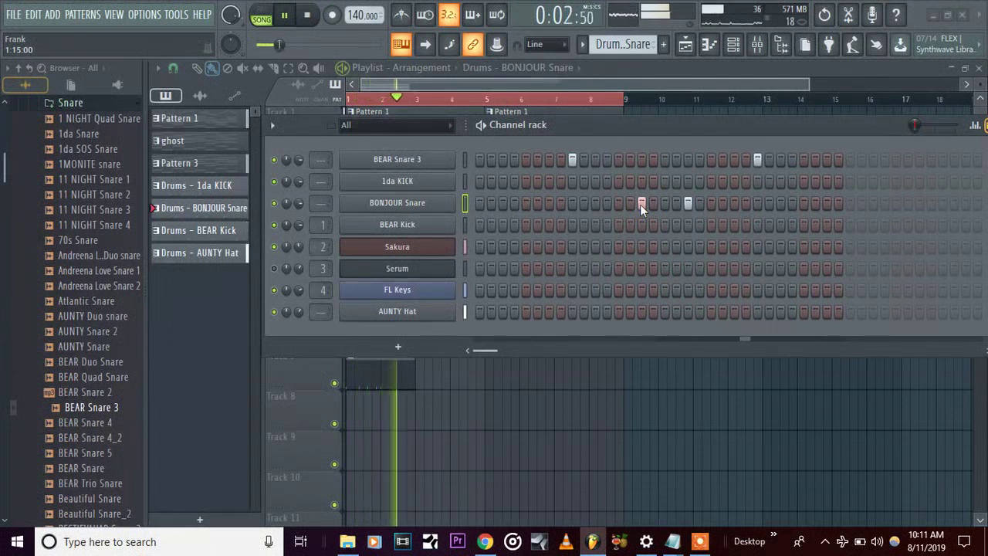
pyautogui.press('space')
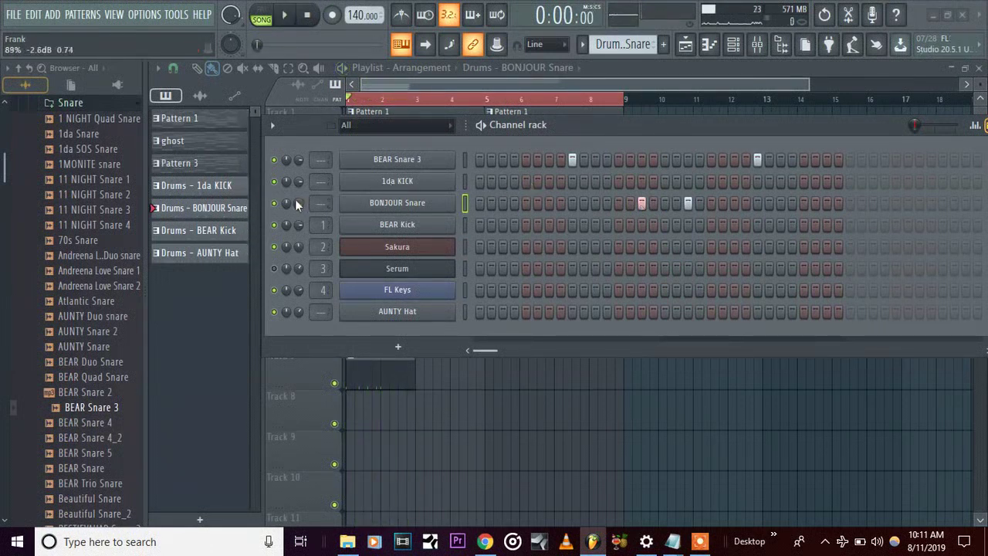
# Preview the AUNTY and BEAR snare samples, replace BEAR Snare 3 with BEAR Quad Snare and play the song
pyautogui.click(78, 332)
pyautogui.click(92, 316)
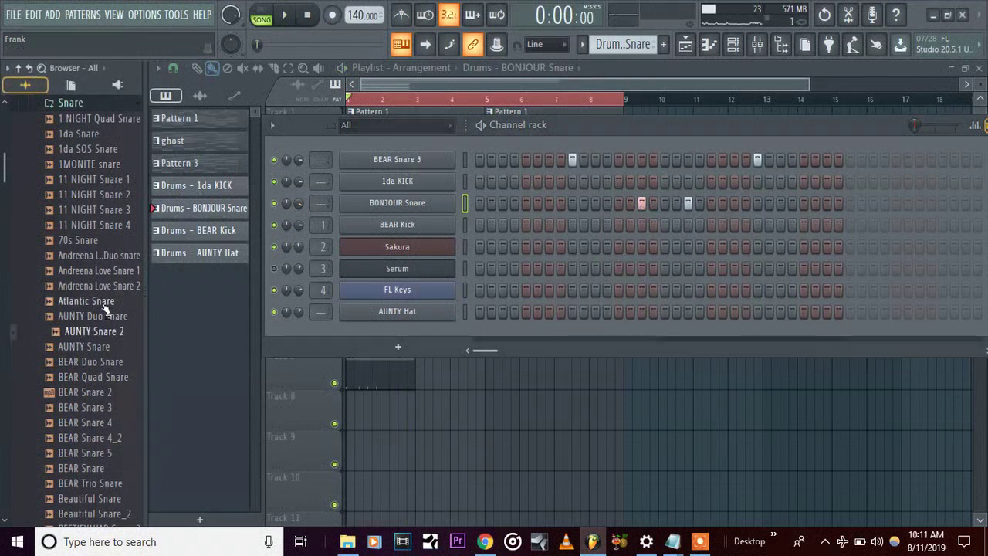
pyautogui.click(94, 347)
pyautogui.click(88, 376)
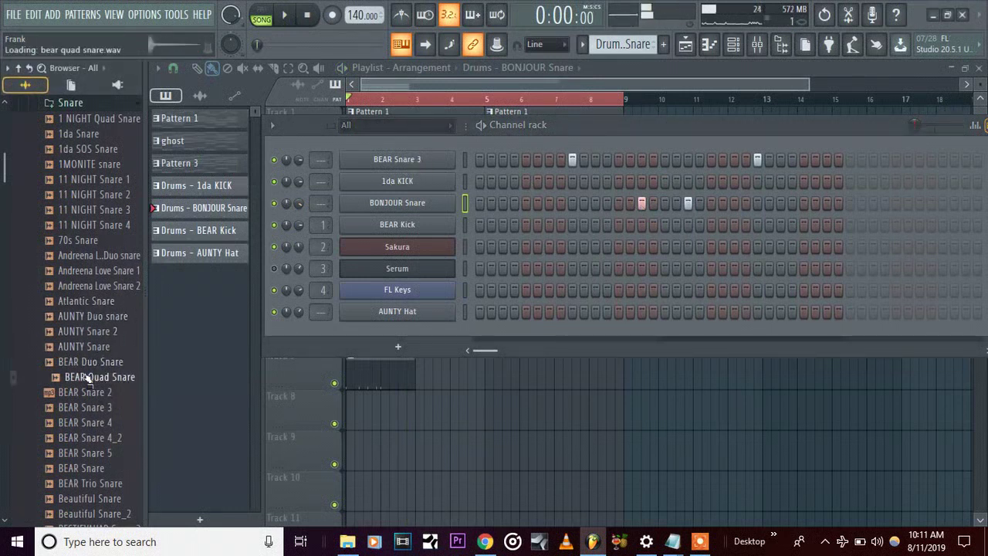
pyautogui.moveTo(87, 375); pyautogui.dragTo(396, 164)
pyautogui.press('space')
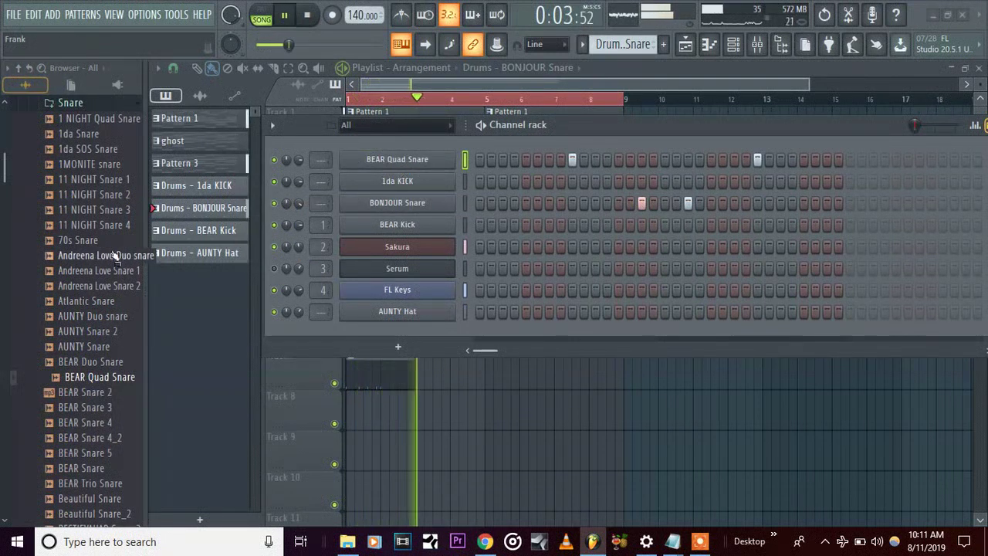
# Audition the BESTIEVAHAD, BIG MON TINGS and Bless snares over the song and replace BEAR Quad Snare with Bless Duo Snare
pyautogui.scroll(-6, 112, 255)
pyautogui.click(77, 239)
pyautogui.click(77, 269)
pyautogui.click(73, 284)
pyautogui.click(70, 300)
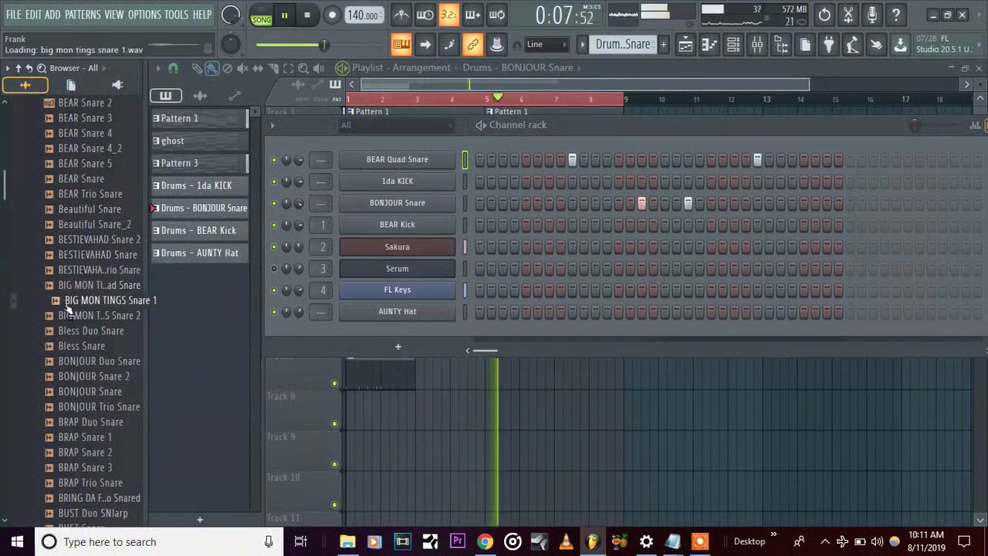
pyautogui.click(68, 315)
pyautogui.click(67, 332)
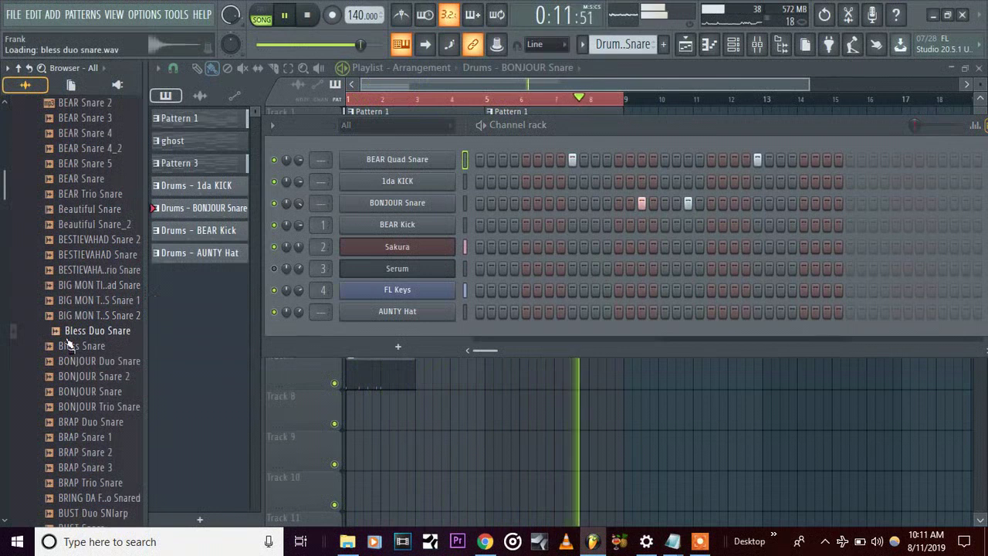
pyautogui.moveTo(87, 333); pyautogui.dragTo(397, 159)
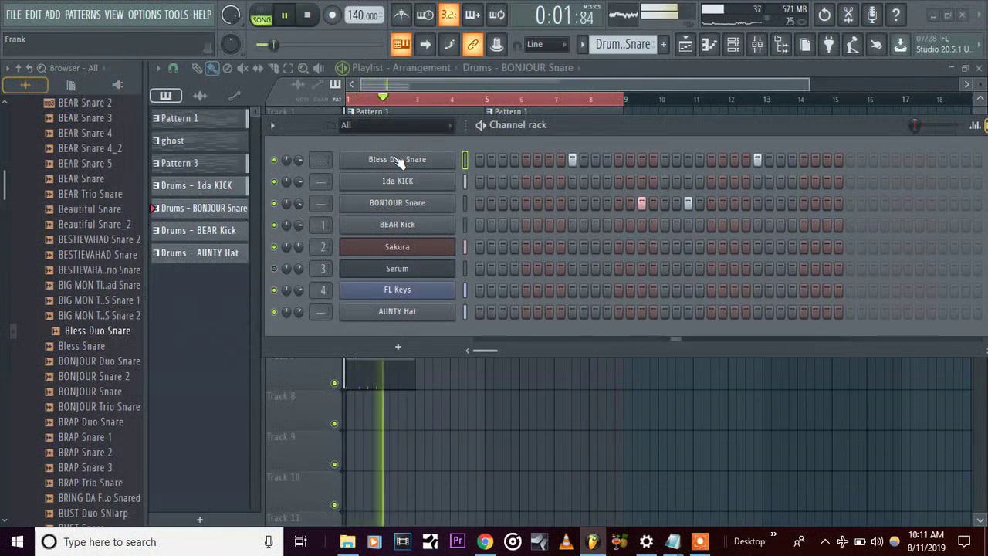
pyautogui.press('space')
# Preview the BONJOUR snare samples and replace Bless Duo Snare with BONJOUR Snare 2
pyautogui.click(100, 378)
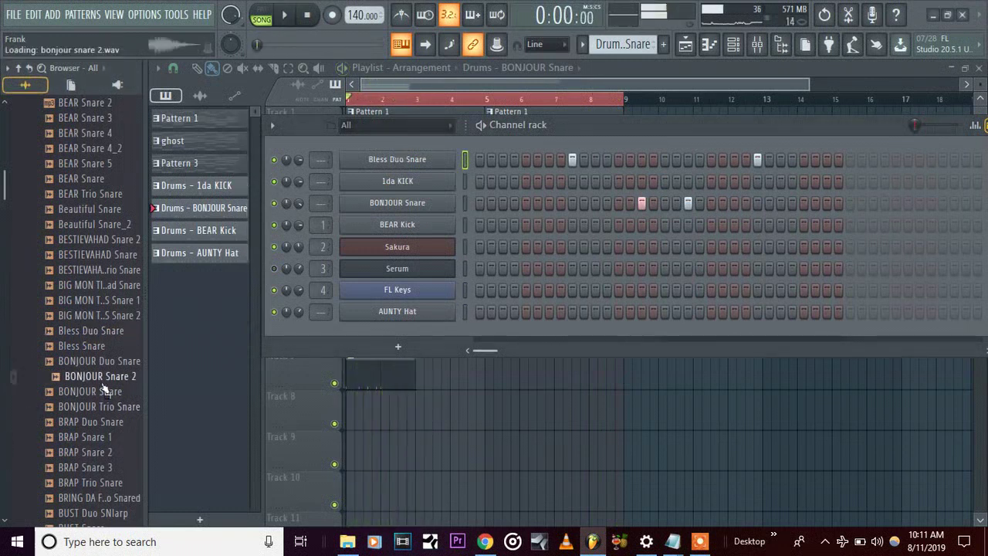
pyautogui.click(92, 391)
pyautogui.moveTo(68, 376); pyautogui.dragTo(395, 162)
# Add BONJOUR Trio Snare as a new channel with hits on steps 9 and 25
pyautogui.click(100, 406)
pyautogui.moveTo(123, 410); pyautogui.dragTo(399, 147)
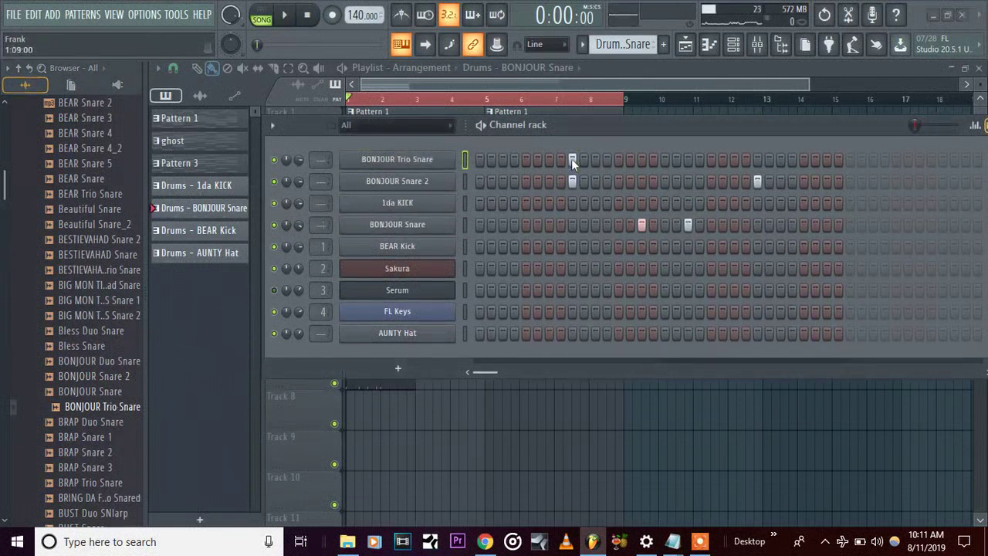
pyautogui.click(756, 159)
# Play the song to check the layered snares and adjust the BONJOUR Trio Snare's volume
pyautogui.press('space')
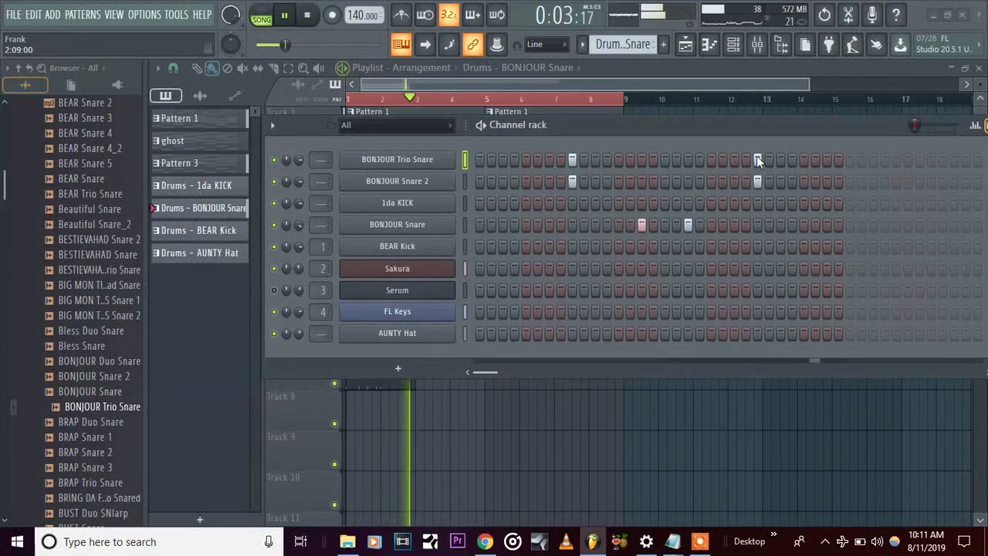
pyautogui.press('space')
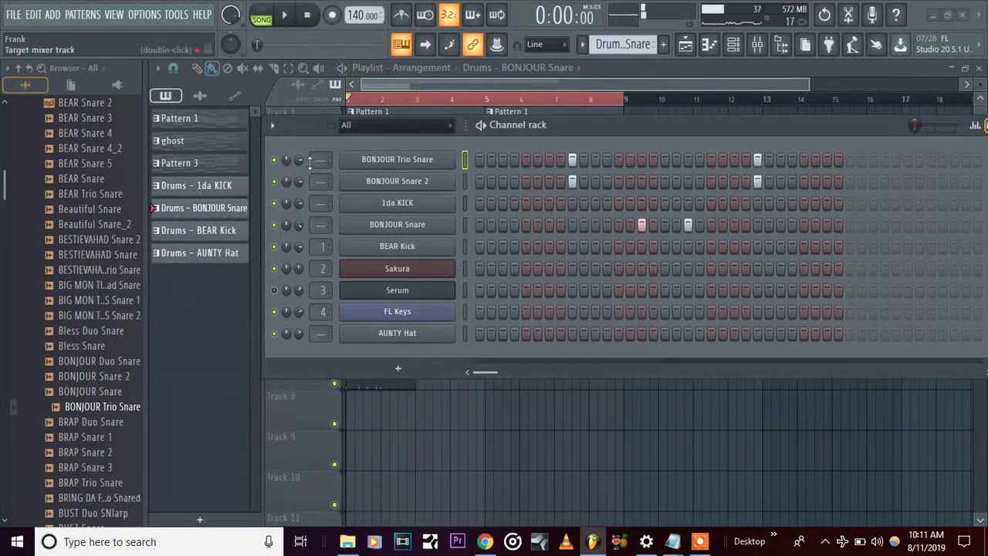
pyautogui.press('space')
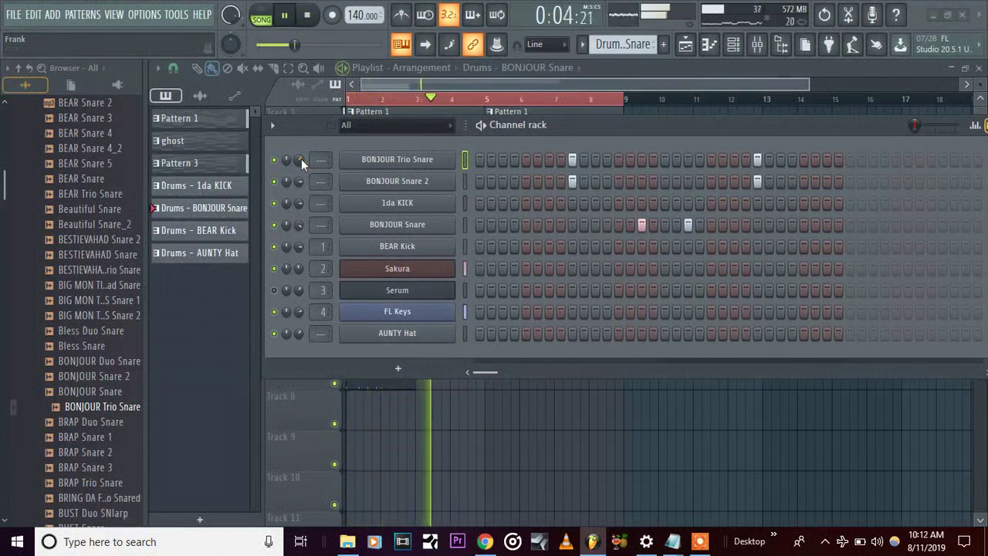
pyautogui.press('space')
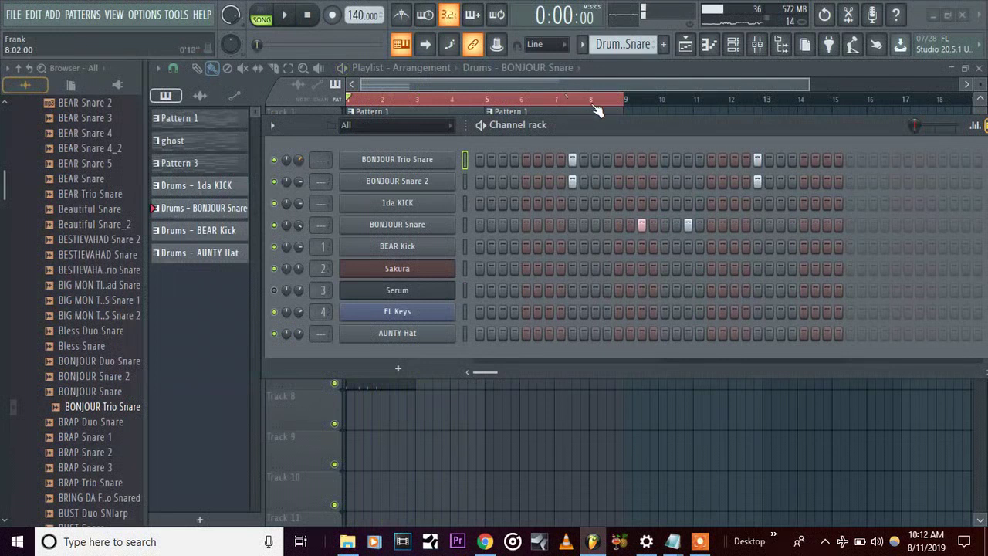
# Open the BEAR Kick pattern's piano roll and add a shortened C5 note at the start of bar 2
pyautogui.moveTo(642, 130); pyautogui.dragTo(599, 405)
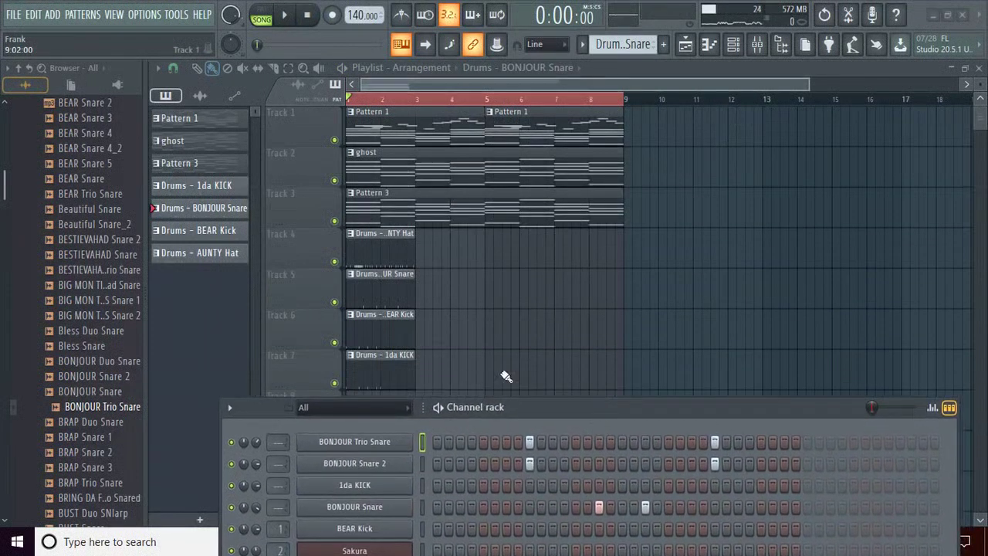
pyautogui.doubleClick(402, 338)
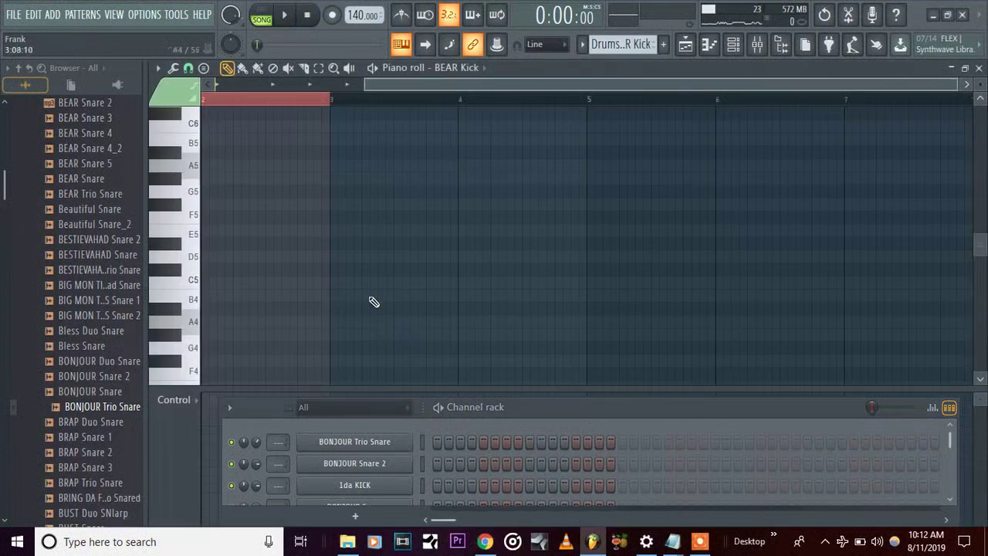
pyautogui.scroll(-1, 370, 231)
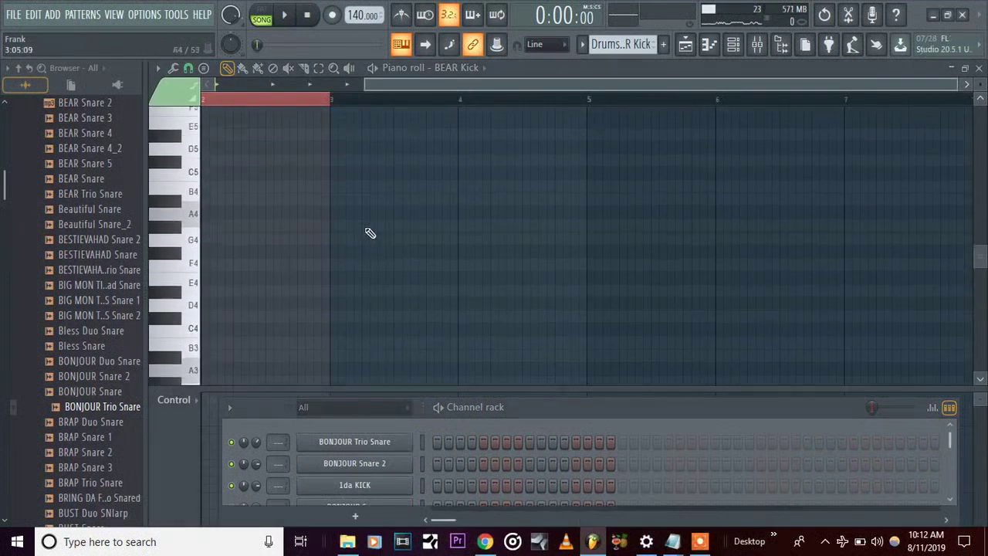
pyautogui.moveTo(416, 91); pyautogui.dragTo(273, 93)
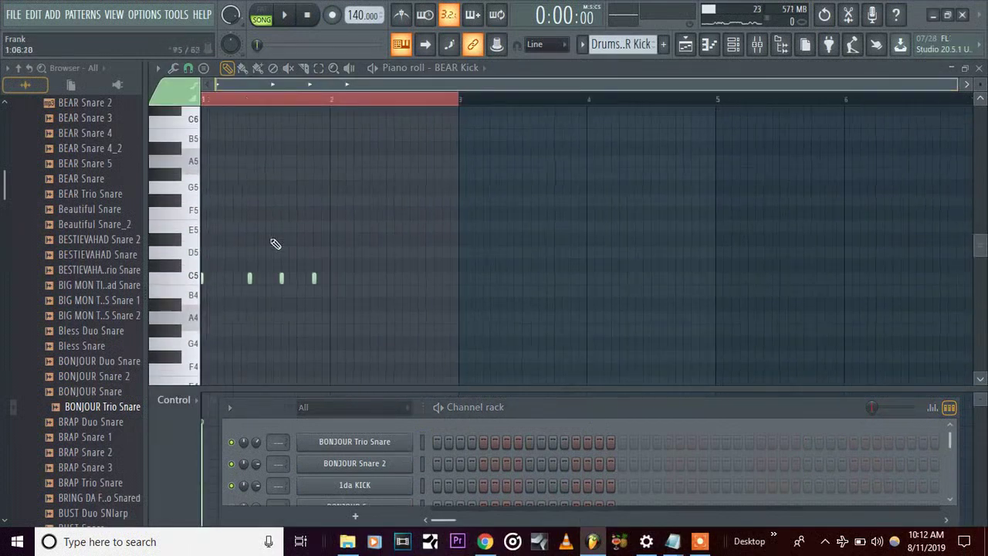
pyautogui.click(194, 285)
pyautogui.press('space')
pyautogui.press('space')
pyautogui.click(333, 279)
pyautogui.press('space')
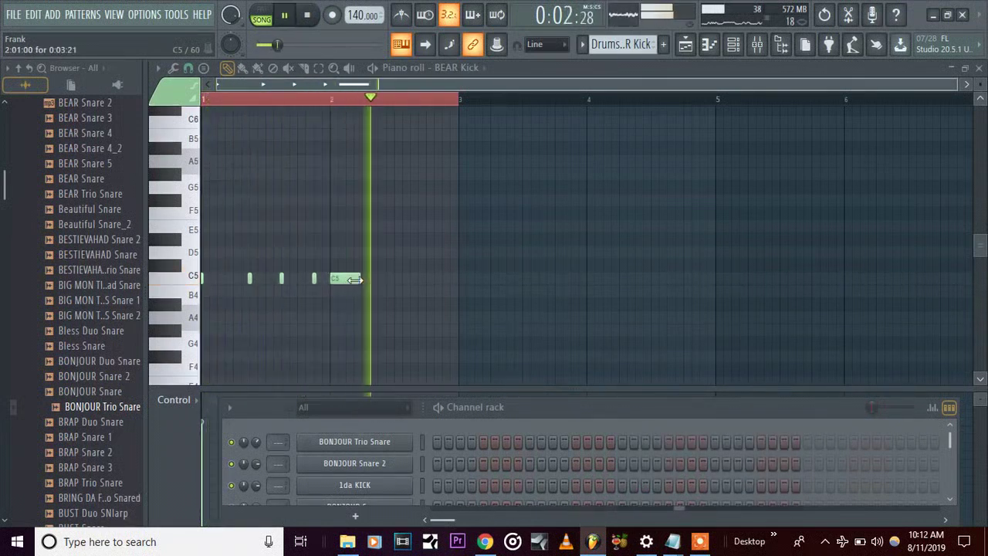
pyautogui.moveTo(353, 279); pyautogui.dragTo(344, 280)
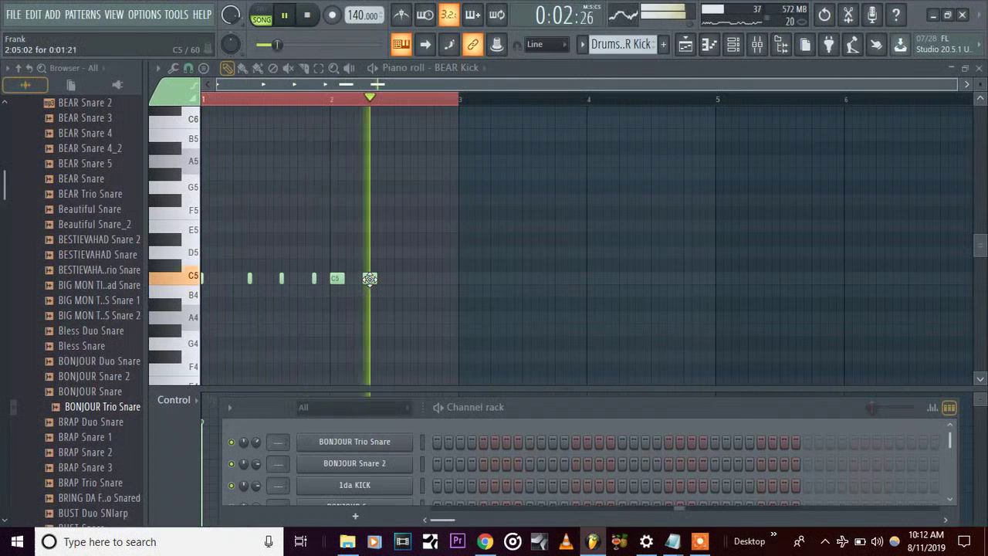
# Add C5 kick notes on steps 5 and 13 of bar 2, shortening the step 13 note to under one step
pyautogui.press('space')
pyautogui.click(370, 279)
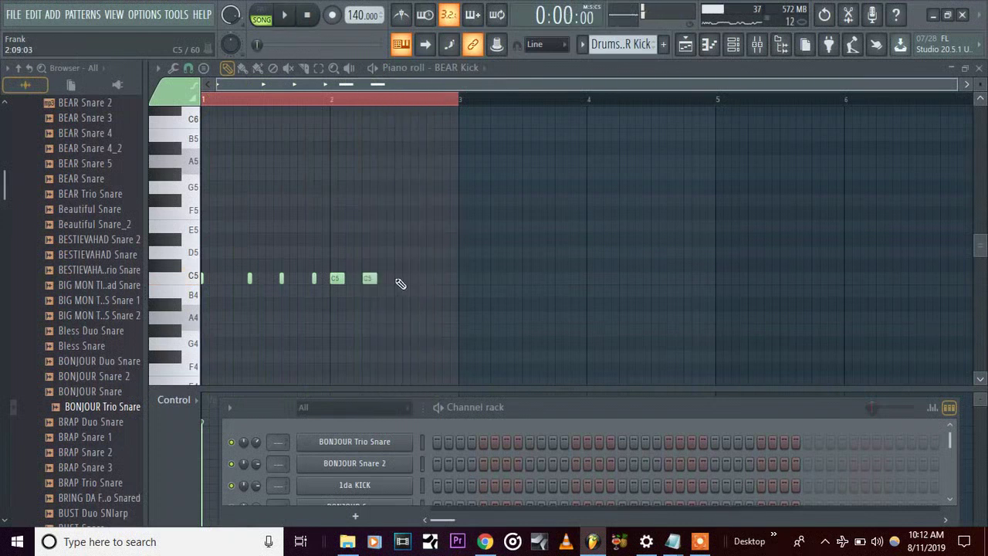
pyautogui.press('space')
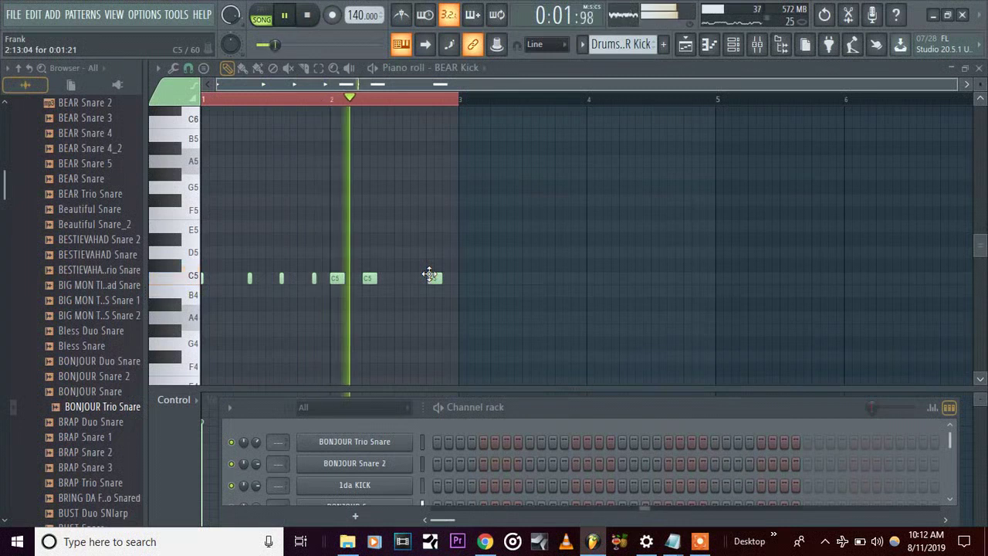
pyautogui.press('space')
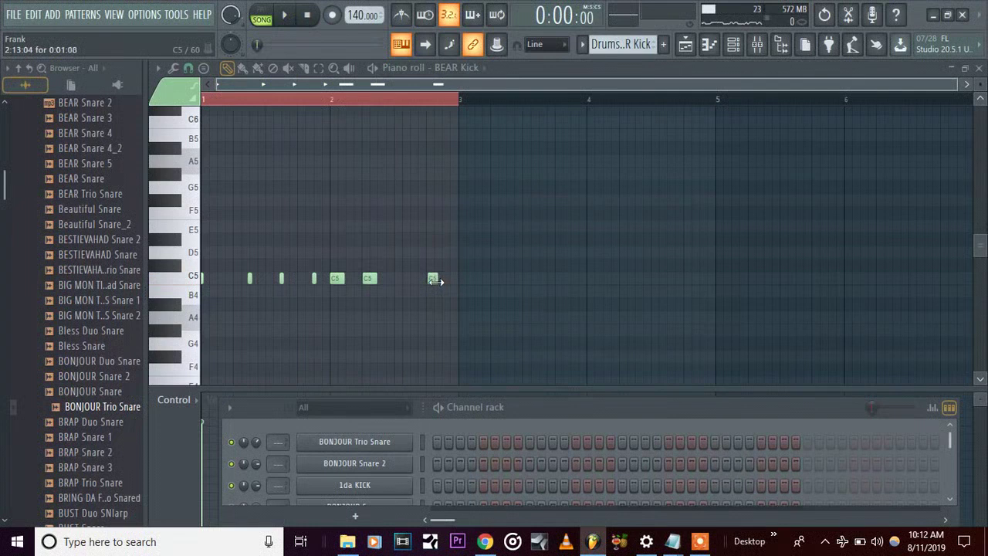
pyautogui.click(430, 278)
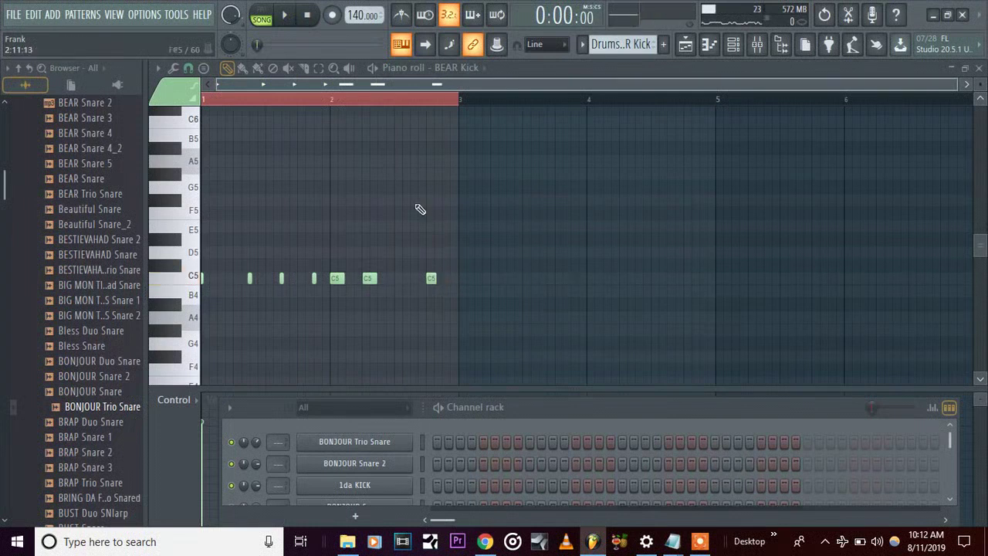
pyautogui.scroll(4, 428, 102)
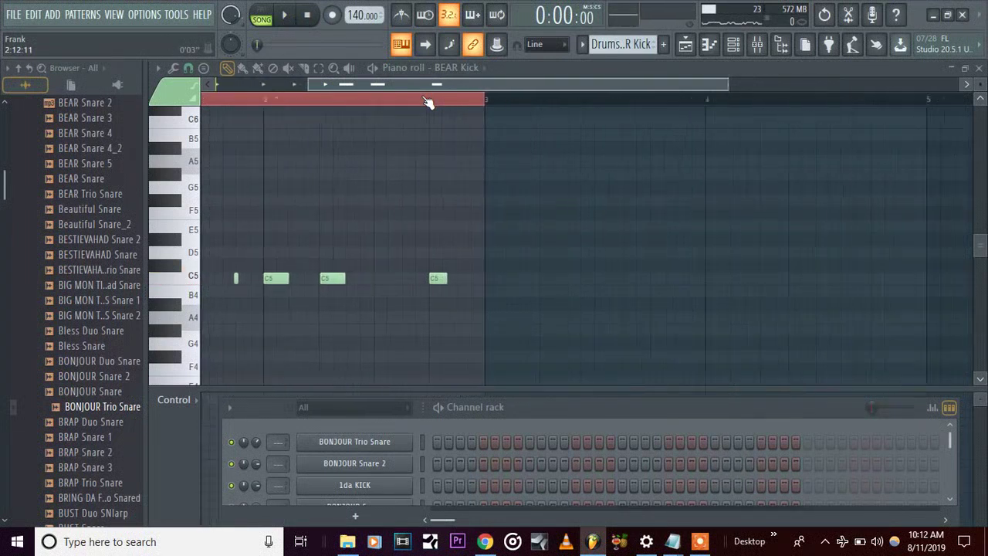
pyautogui.click(448, 278)
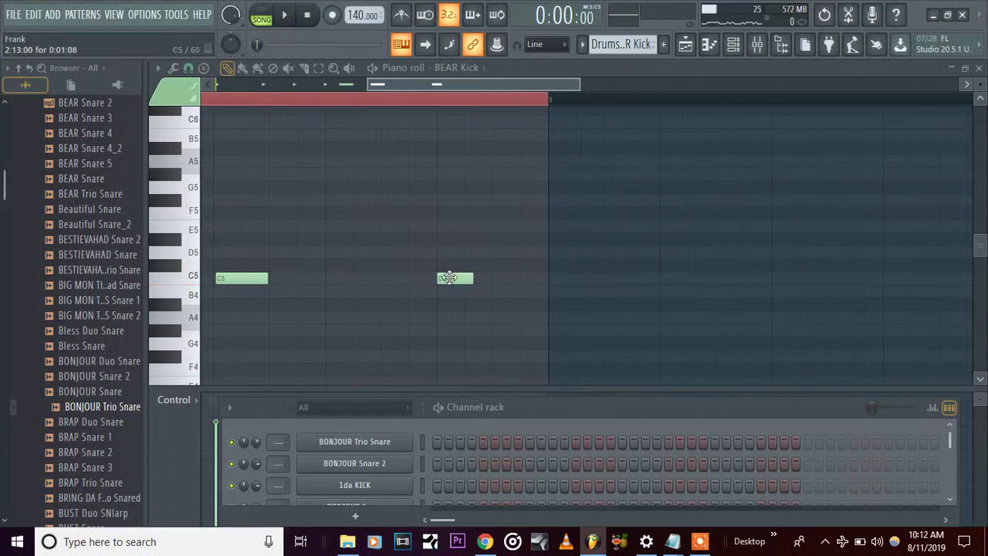
pyautogui.moveTo(473, 280); pyautogui.dragTo(461, 282)
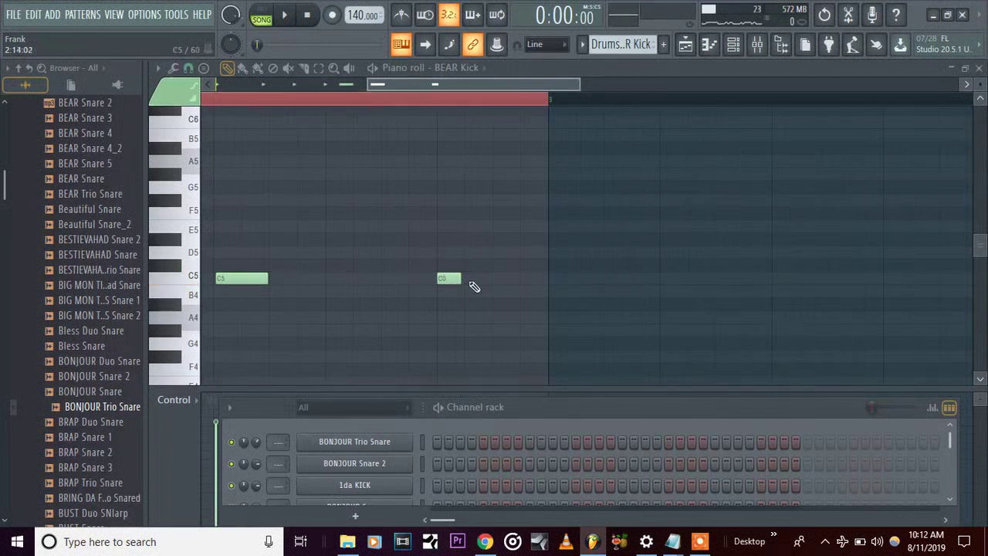
# Add short C5 kick notes on steps 15 and 16 of bar 2 and play the song to check them
pyautogui.press('space')
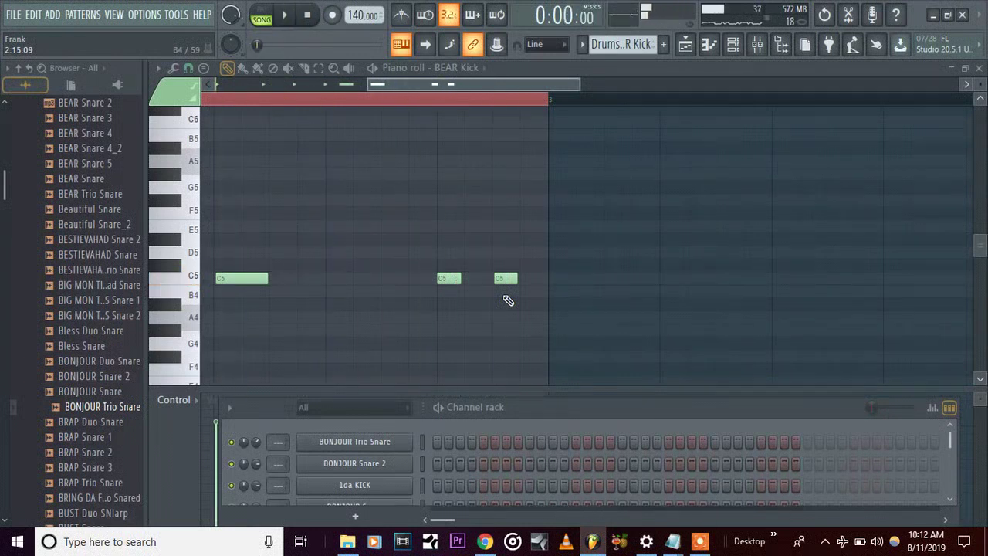
pyautogui.moveTo(509, 279); pyautogui.dragTo(480, 279)
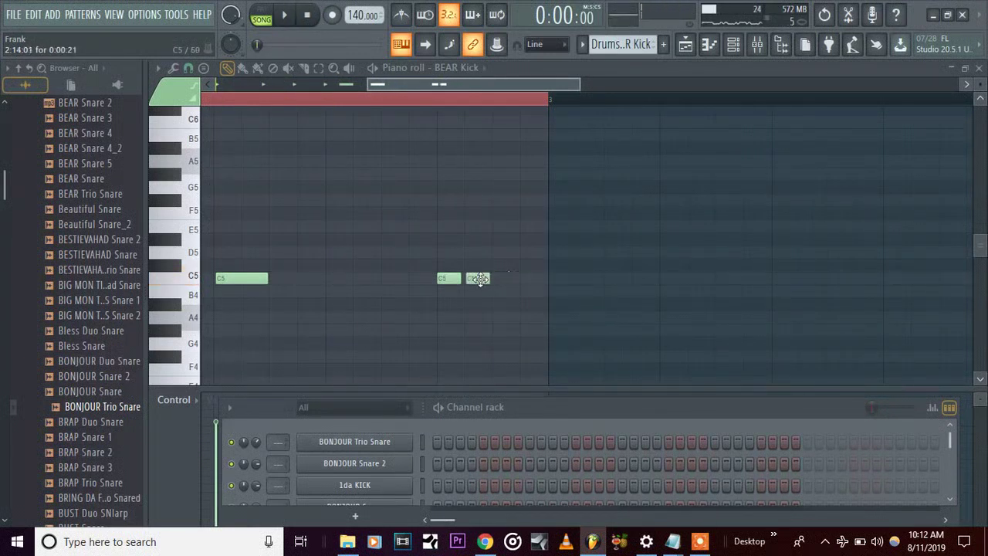
pyautogui.click(526, 280)
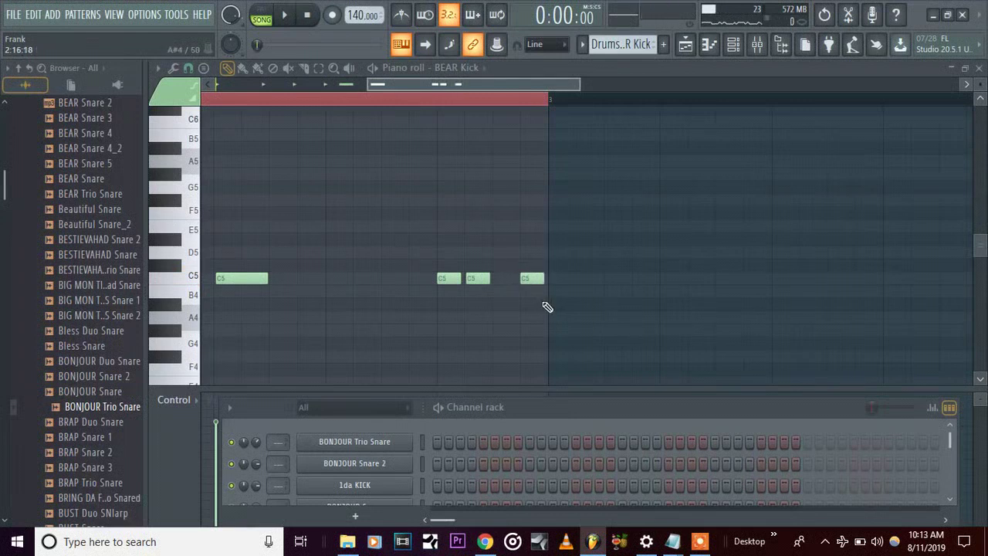
pyautogui.press('space')
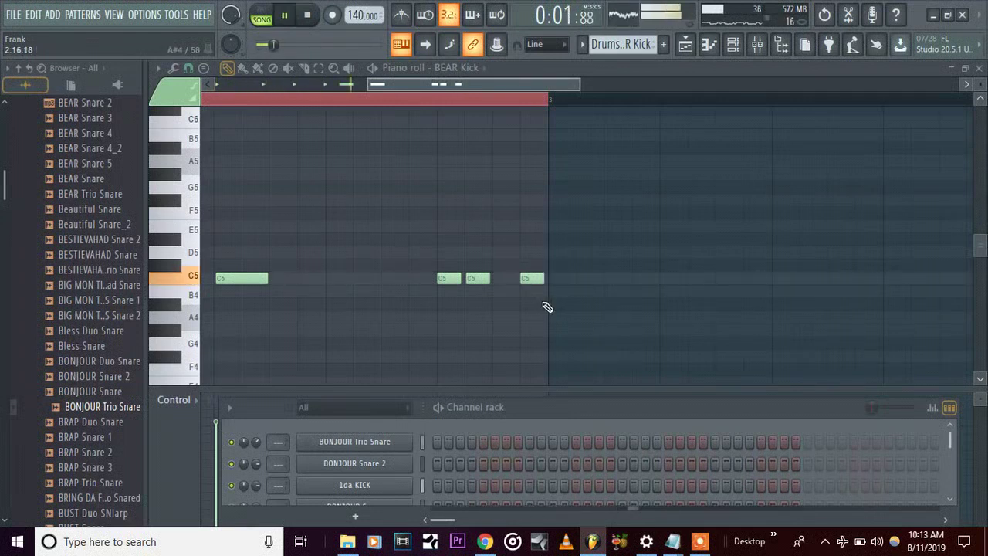
pyautogui.press('space')
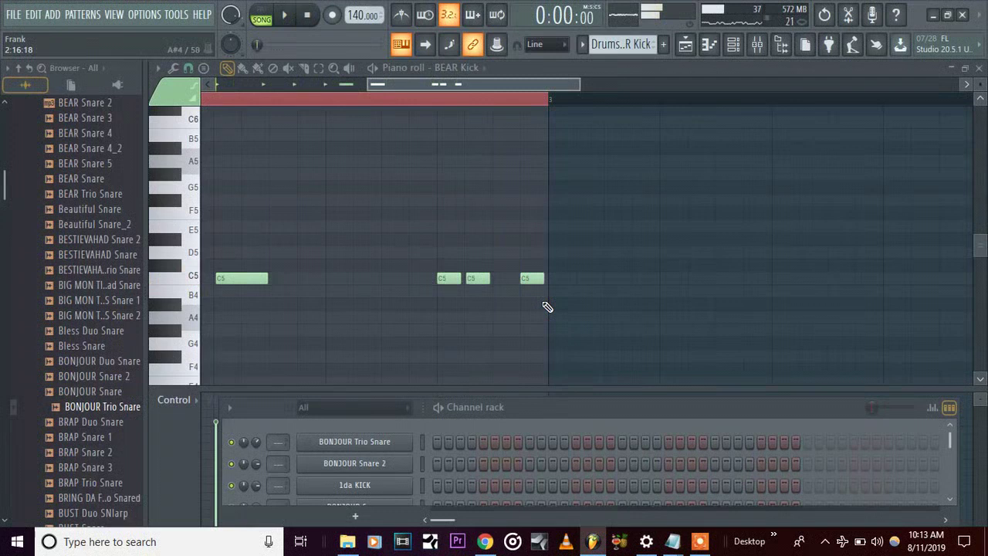
pyautogui.moveTo(476, 278); pyautogui.dragTo(487, 279)
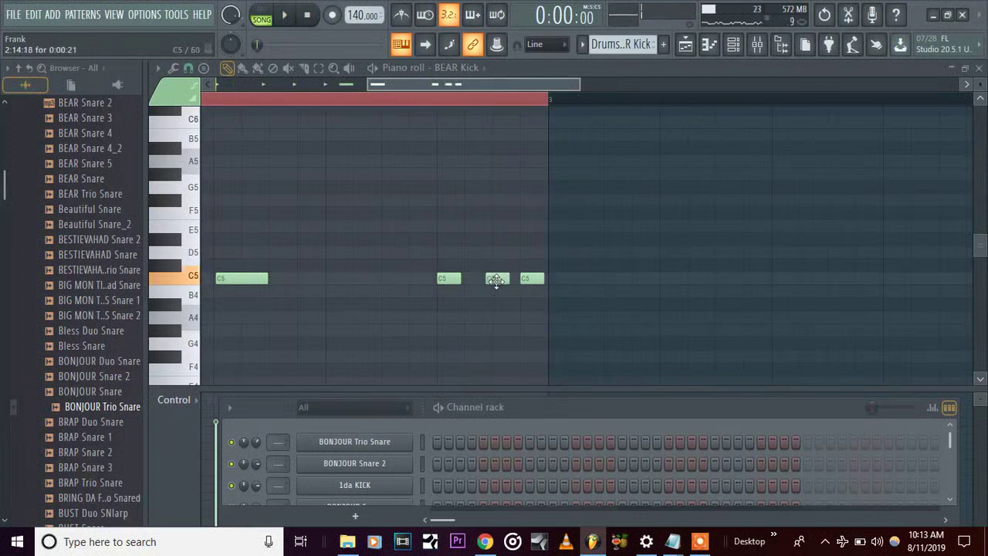
pyautogui.press('space')
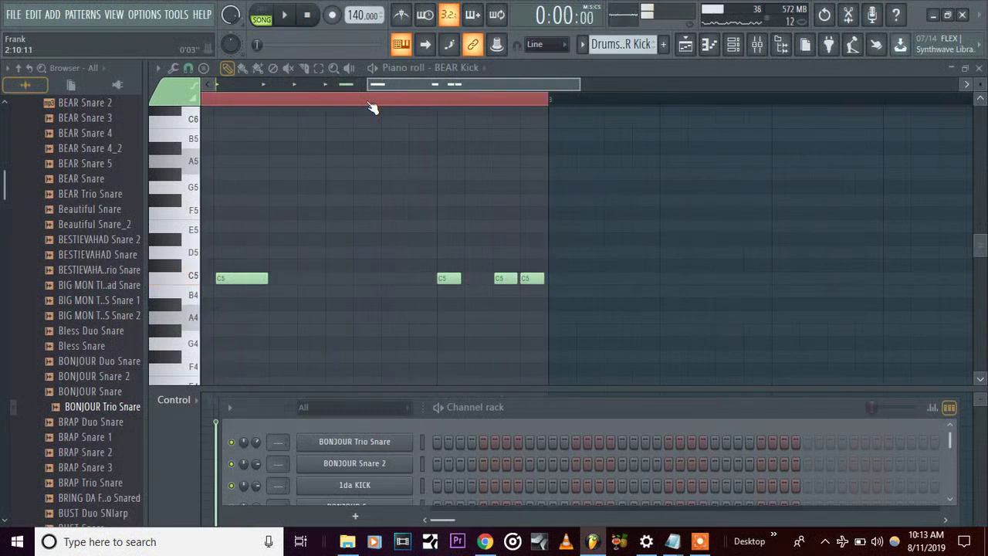
# In the playlist, trim the 1da KICK clip to one bar and place a second one-bar clip at bar 2
pyautogui.click(688, 48)
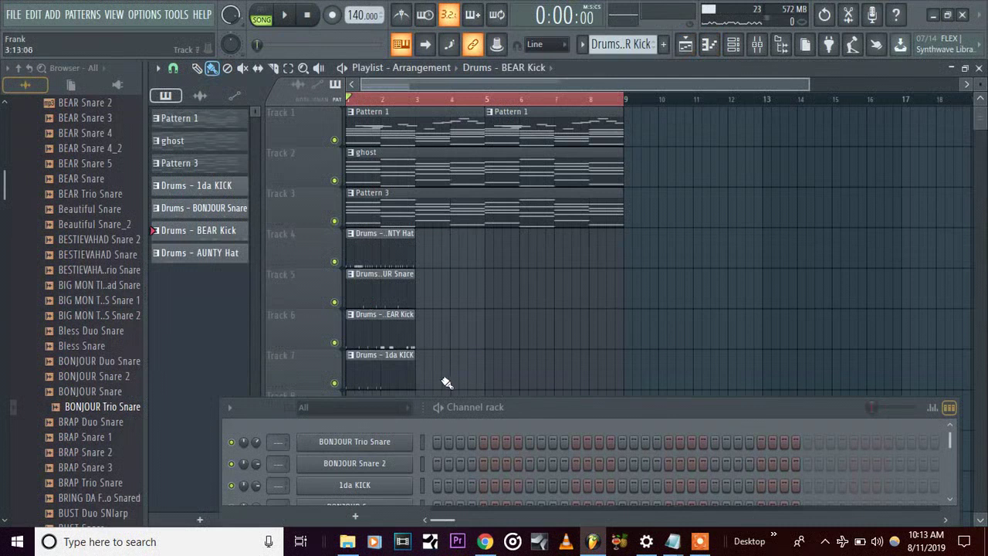
pyautogui.moveTo(415, 381); pyautogui.dragTo(388, 386)
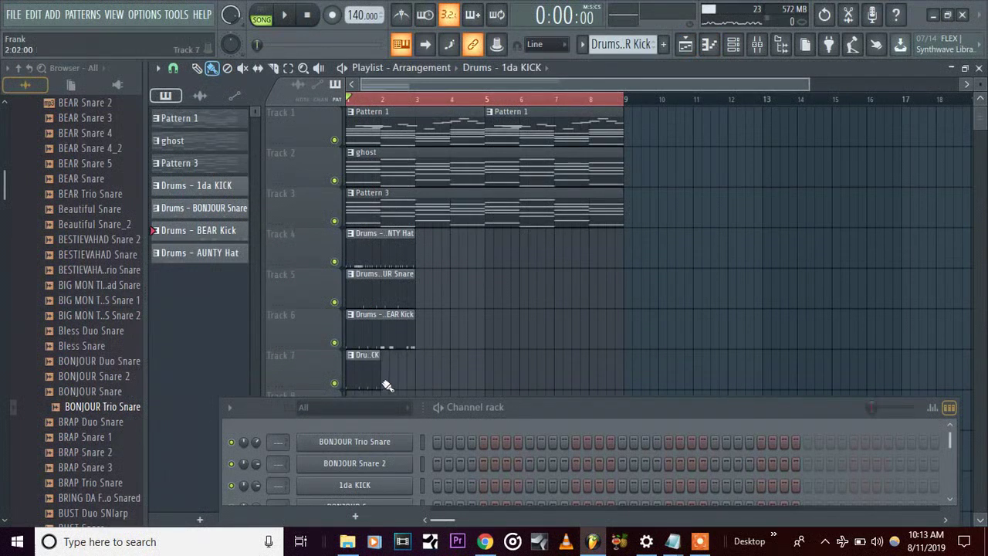
pyautogui.click(395, 369)
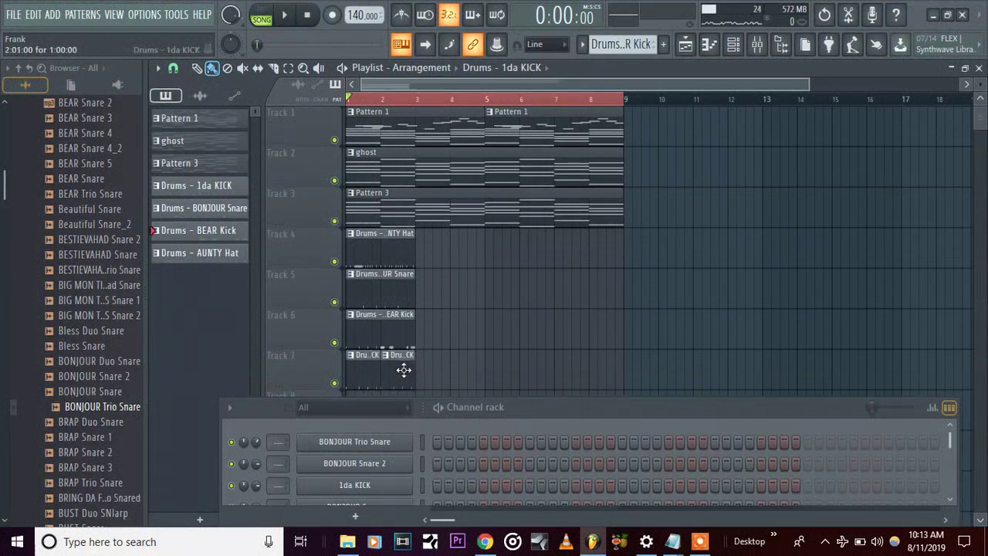
# Repeat the two-bar drum clips through bar 8 and duplicate the whole eight-bar arrangement into bars 9 to 16
pyautogui.moveTo(441, 384); pyautogui.dragTo(581, 259)
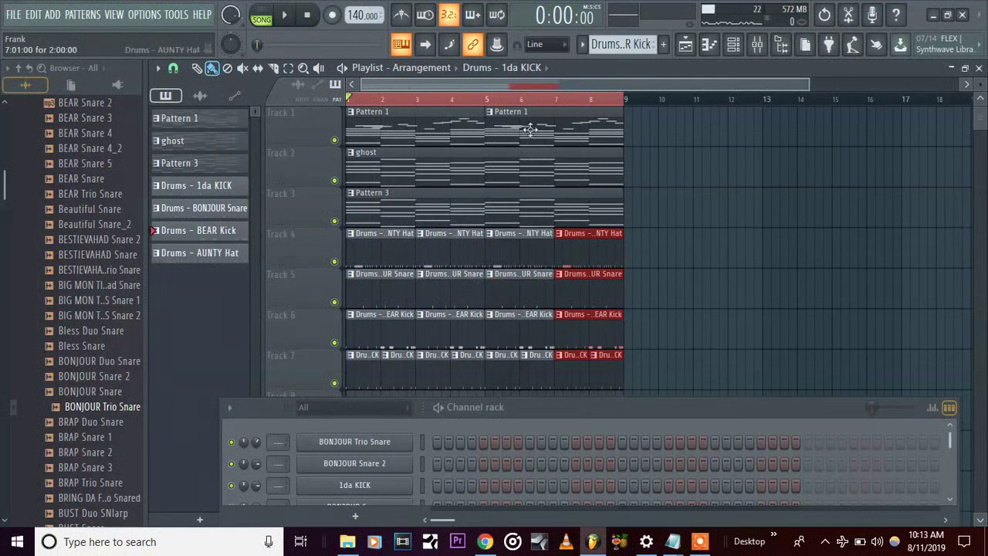
pyautogui.moveTo(652, 381); pyautogui.dragTo(342, 158)
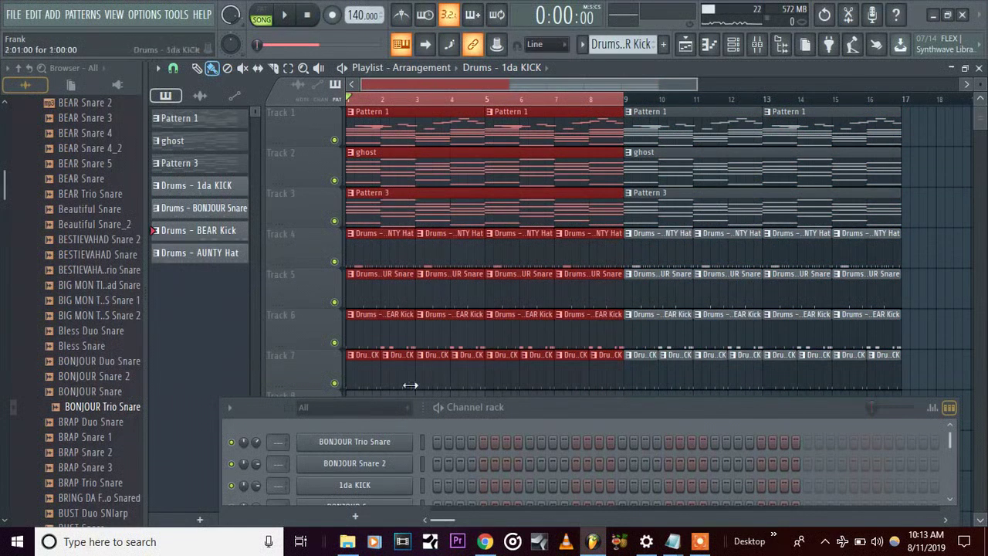
# Delete all hat, snare and kick clips from bars 1 to 8 on Tracks 4 to 7
pyautogui.scroll(-3, 463, 351)
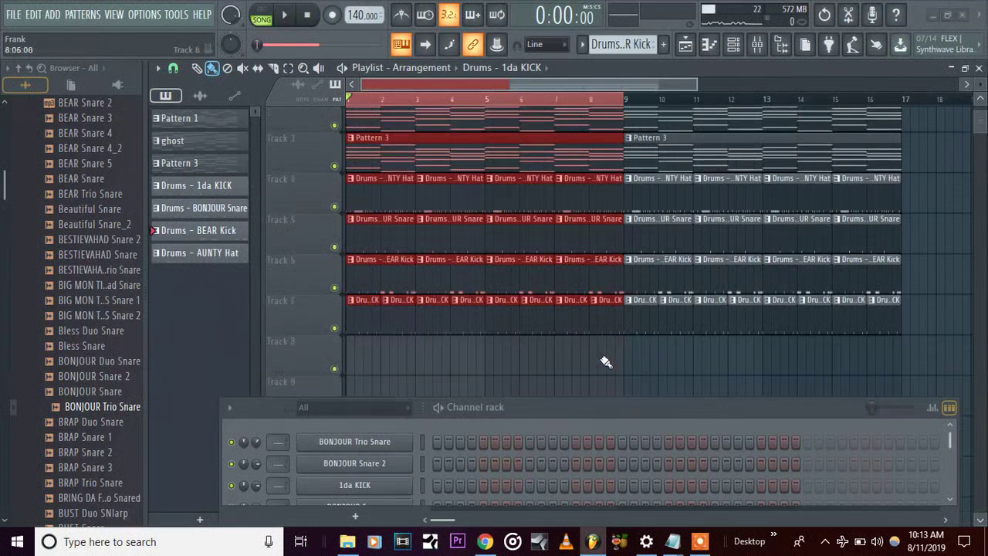
pyautogui.moveTo(600, 374); pyautogui.dragTo(371, 205)
pyautogui.press('Delete')
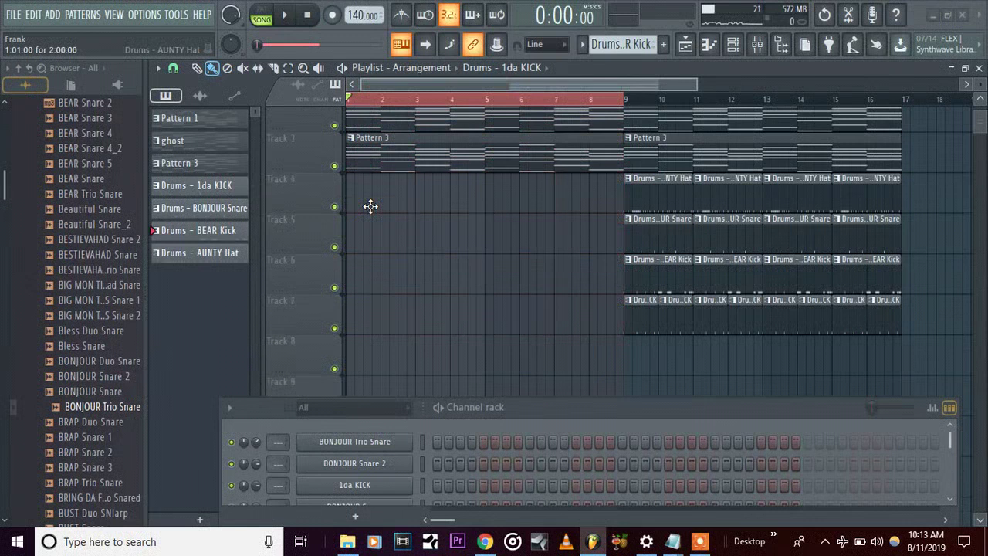
pyautogui.scroll(3, 371, 205)
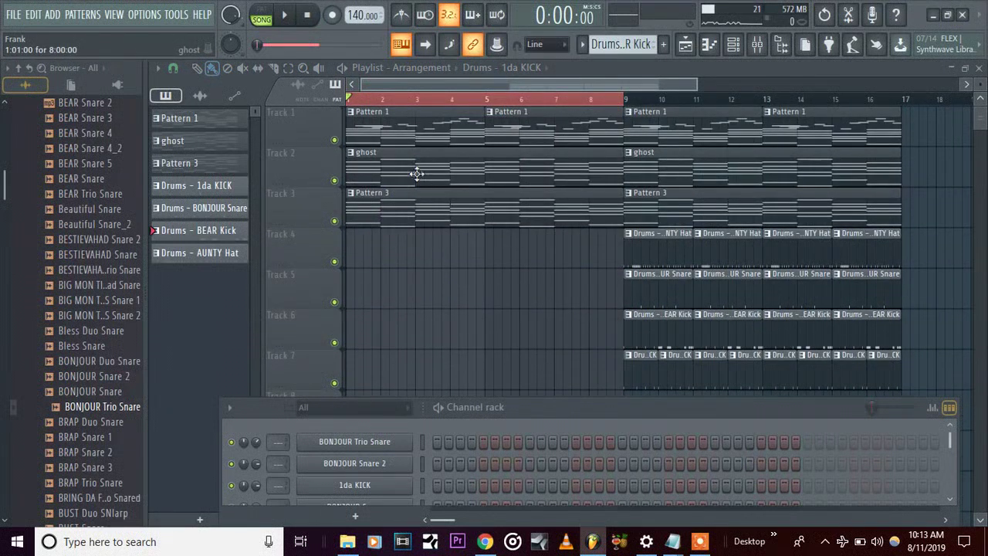
# Reposition the channel rack to show more channels and switch the active pattern to ghost
pyautogui.moveTo(532, 407); pyautogui.dragTo(522, 326)
pyautogui.moveTo(371, 449); pyautogui.dragTo(362, 532)
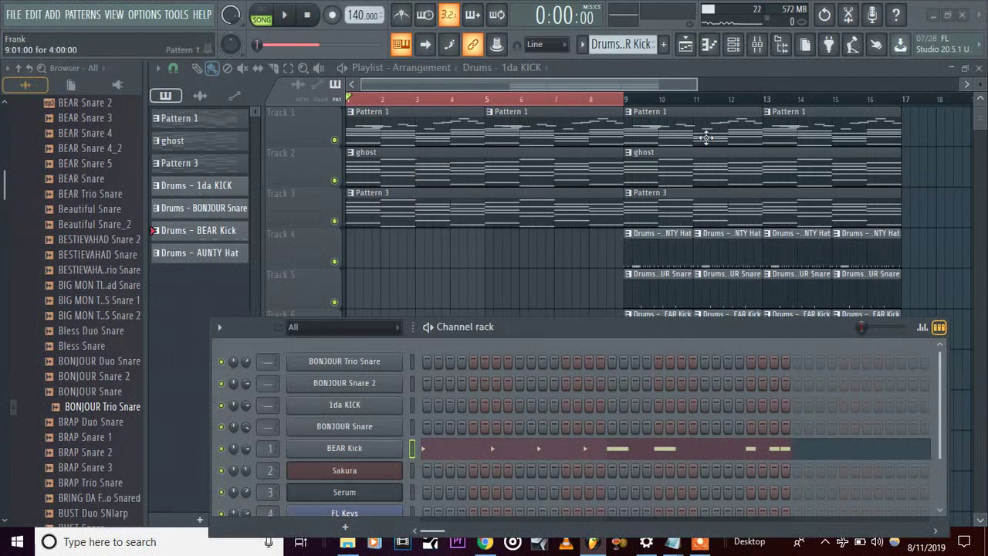
pyautogui.scroll(5, 618, 44)
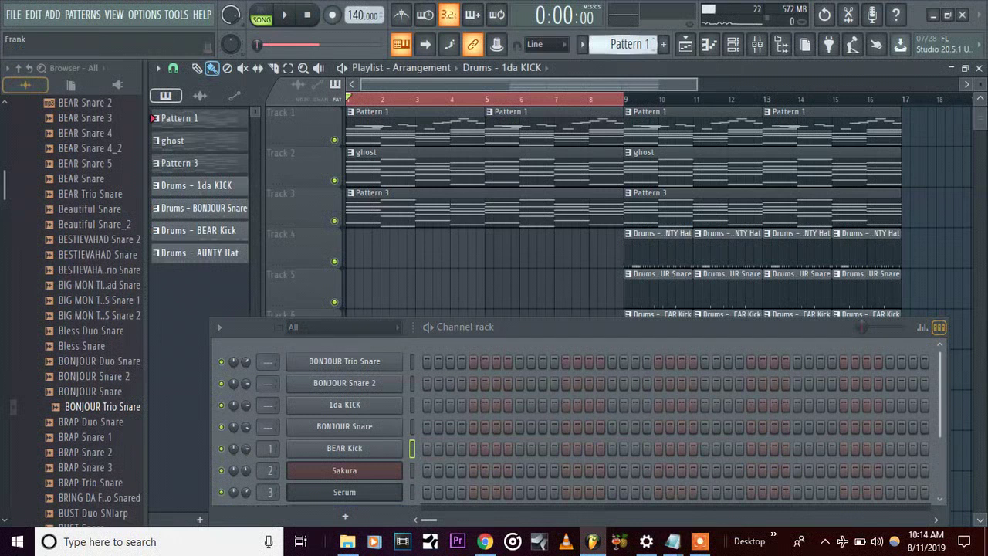
pyautogui.scroll(-1, 618, 45)
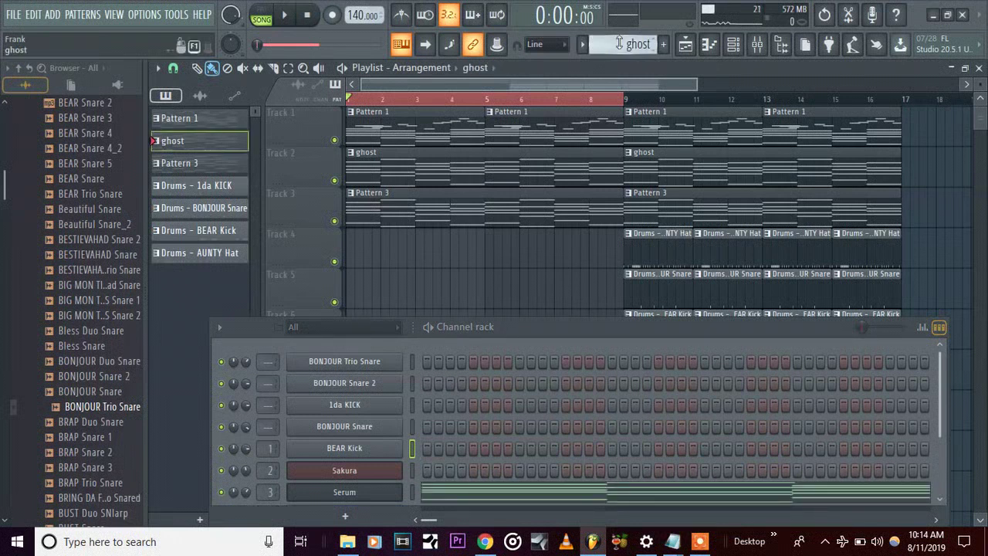
# Try the intro without the first Pattern 1 clip, play it, and restore the clip at bar 1
pyautogui.rightClick(422, 133)
pyautogui.press('space')
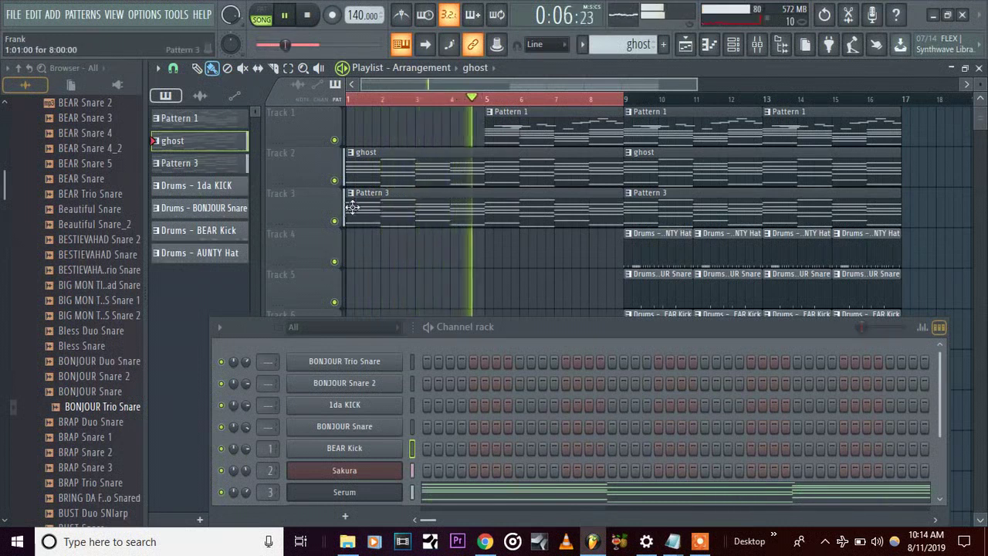
pyautogui.press('space')
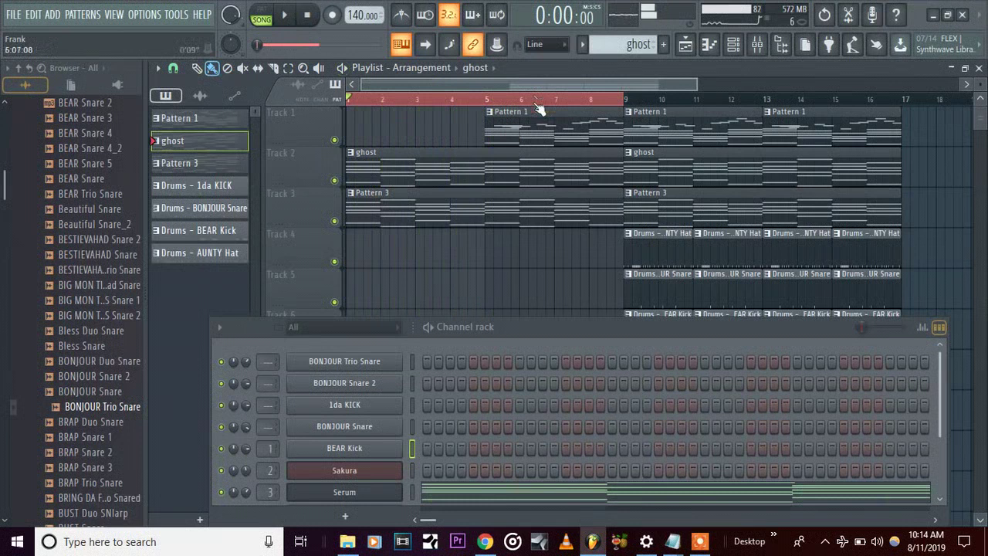
pyautogui.moveTo(527, 126); pyautogui.dragTo(383, 129)
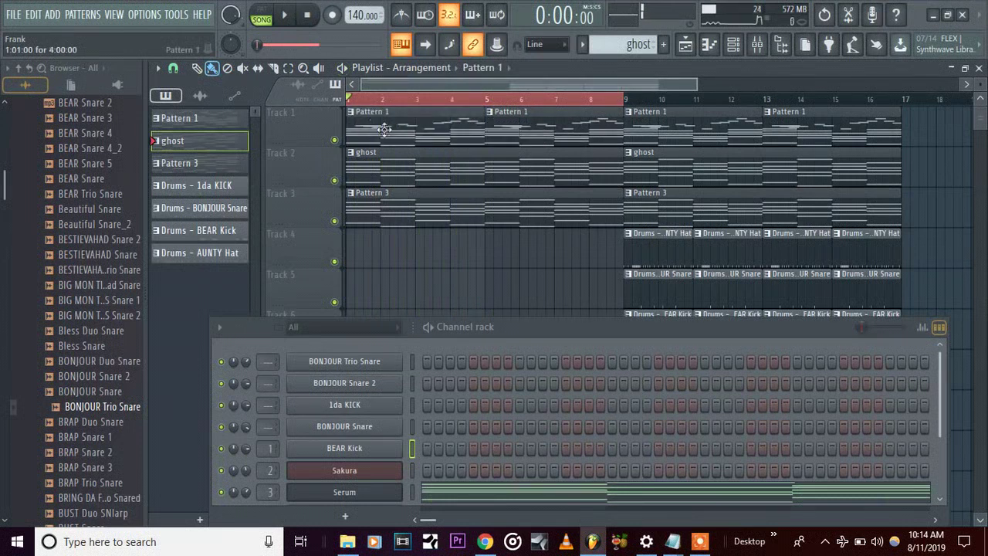
# Delete the ghost and Pattern 3 clips from bars 1 to 8 and play the Pattern 1 intro
pyautogui.rightClick(438, 178)
pyautogui.rightClick(441, 198)
pyautogui.press('space')
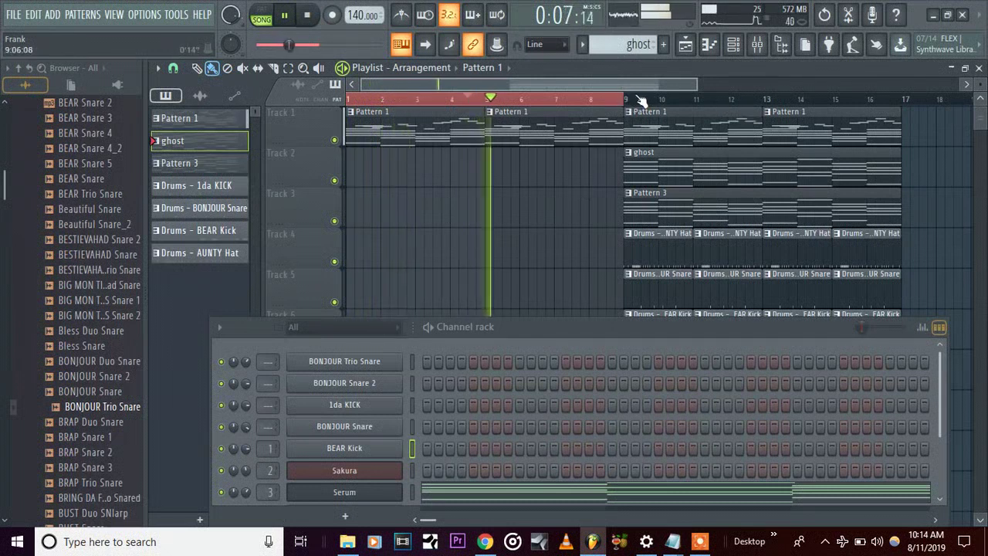
# Extend the playlist time selection through bar 16 and play the full beat from bar 9
pyautogui.click(636, 100)
pyautogui.moveTo(637, 101); pyautogui.dragTo(904, 130)
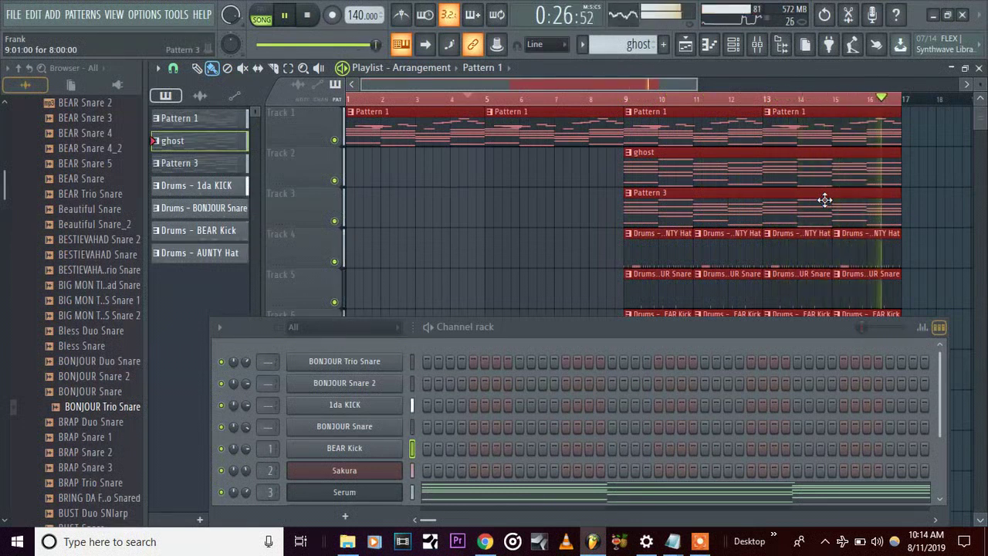
pyautogui.press('space')
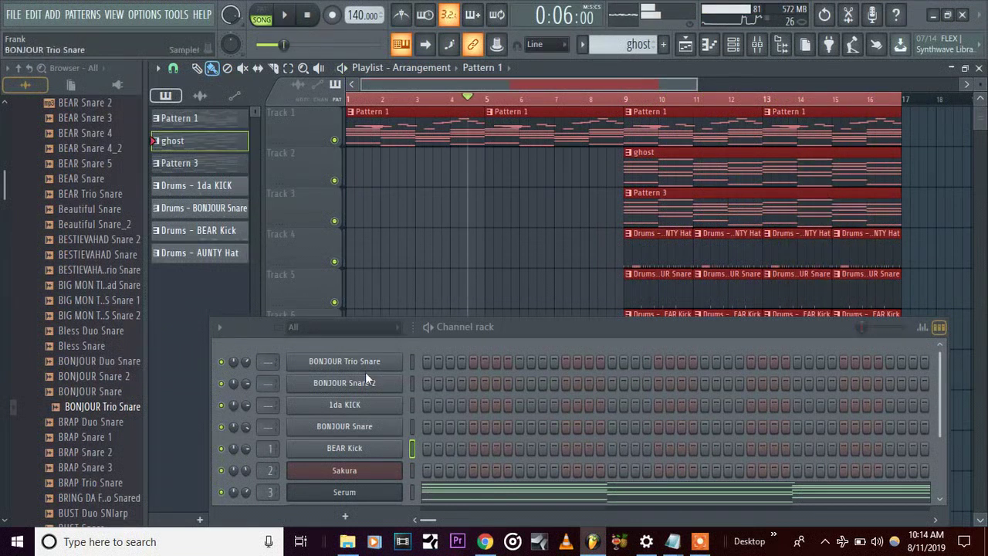
pyautogui.press('space')
pyautogui.click(626, 99)
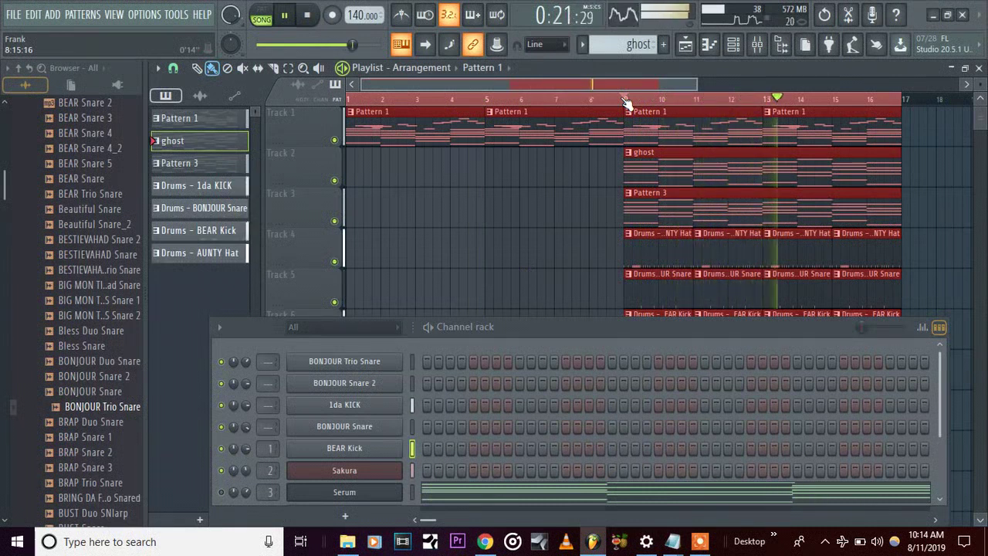
pyautogui.press('space')
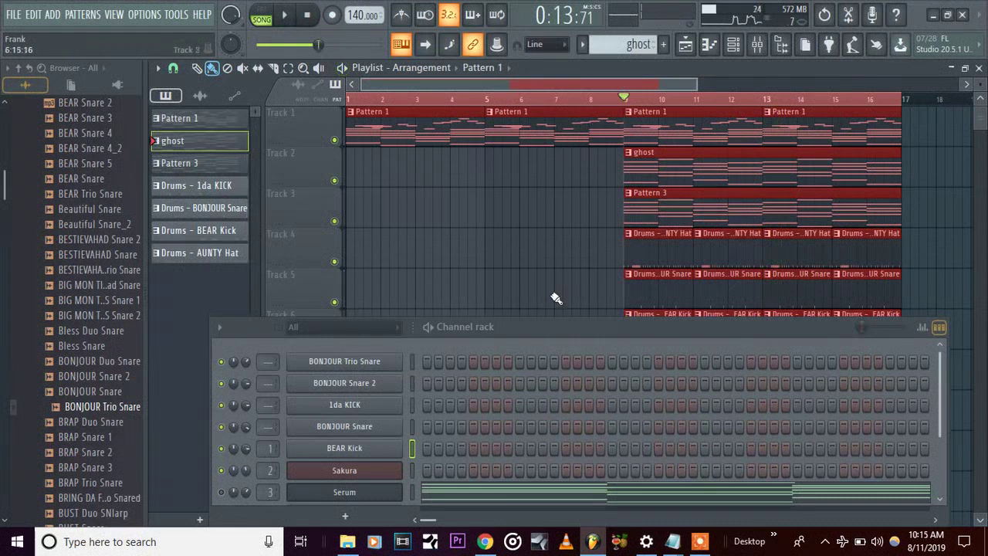
# Show the mixer, move the channel rack clear of the effect slots, and disable Fruity Limiter on the Master track
pyautogui.click(757, 44)
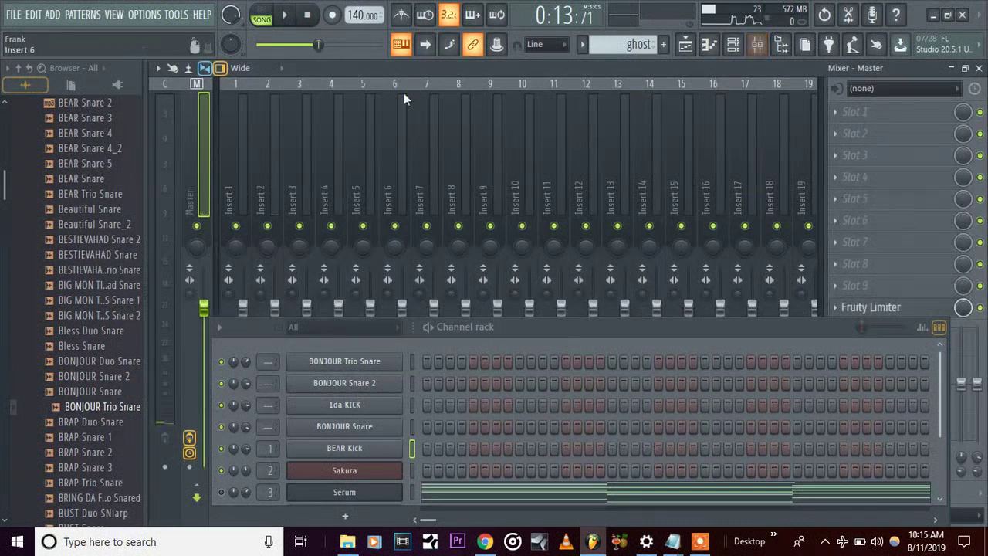
pyautogui.moveTo(797, 333); pyautogui.dragTo(664, 354)
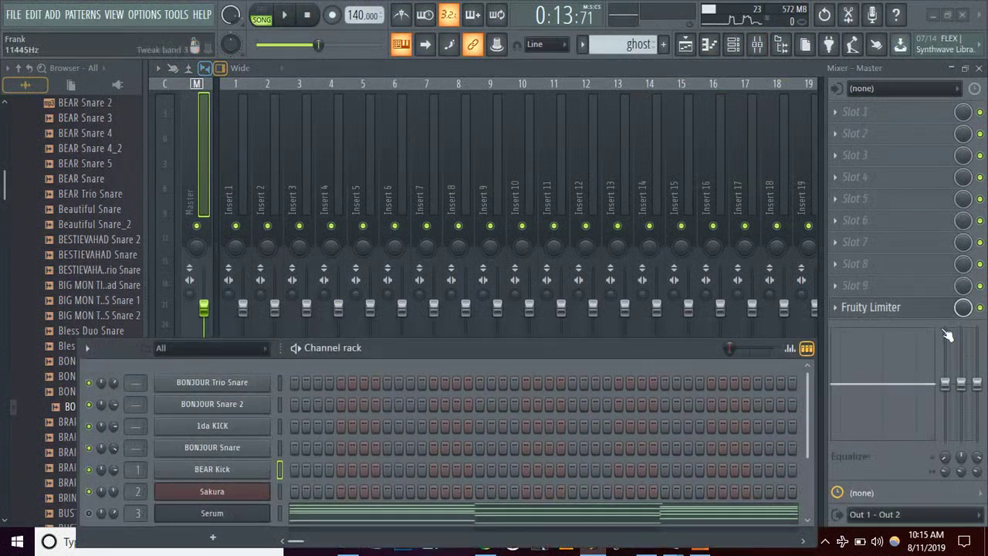
pyautogui.click(981, 312)
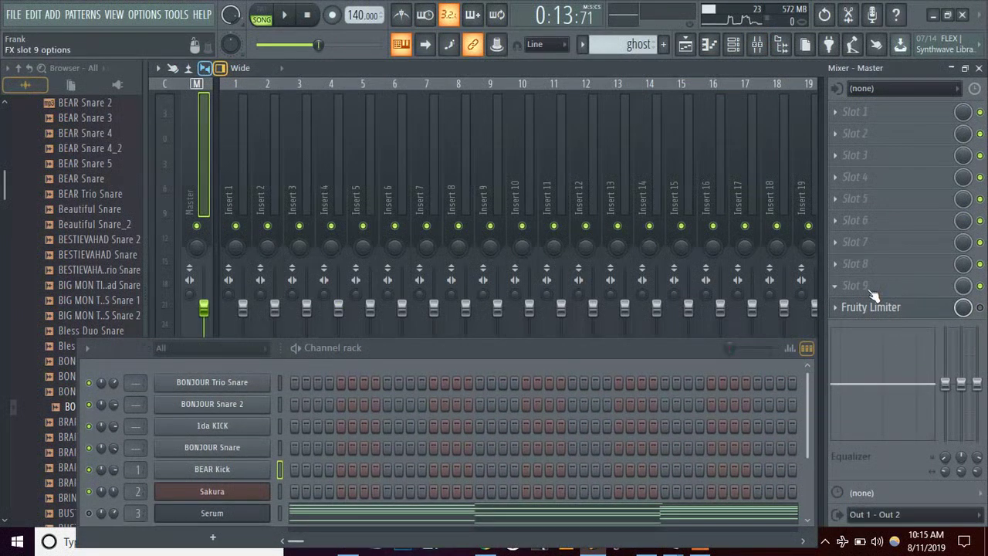
# Add Maximus to Master slot 9 with the Clear master RMS preset, audition the beat, and close the plugin window
pyautogui.click(870, 293)
pyautogui.moveTo(841, 214)
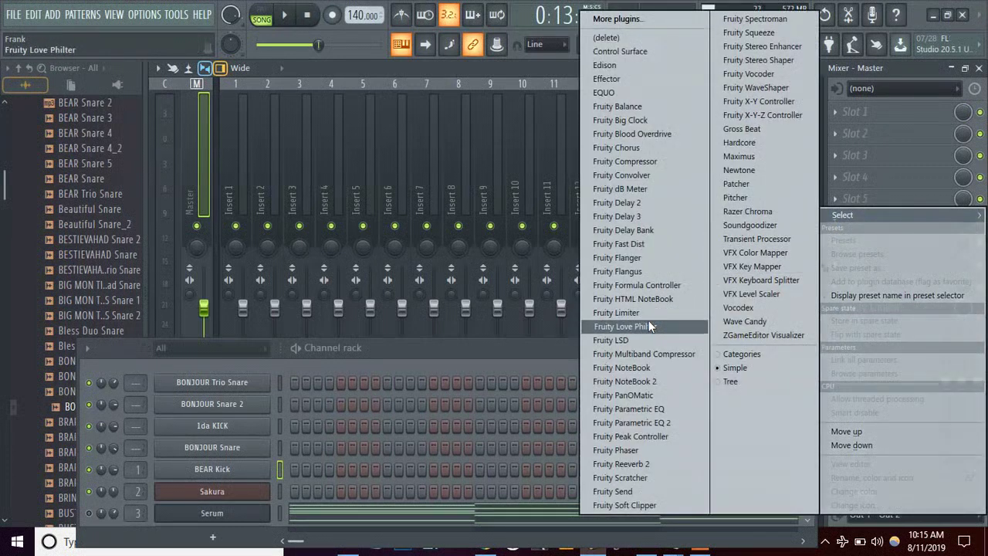
pyautogui.click(750, 157)
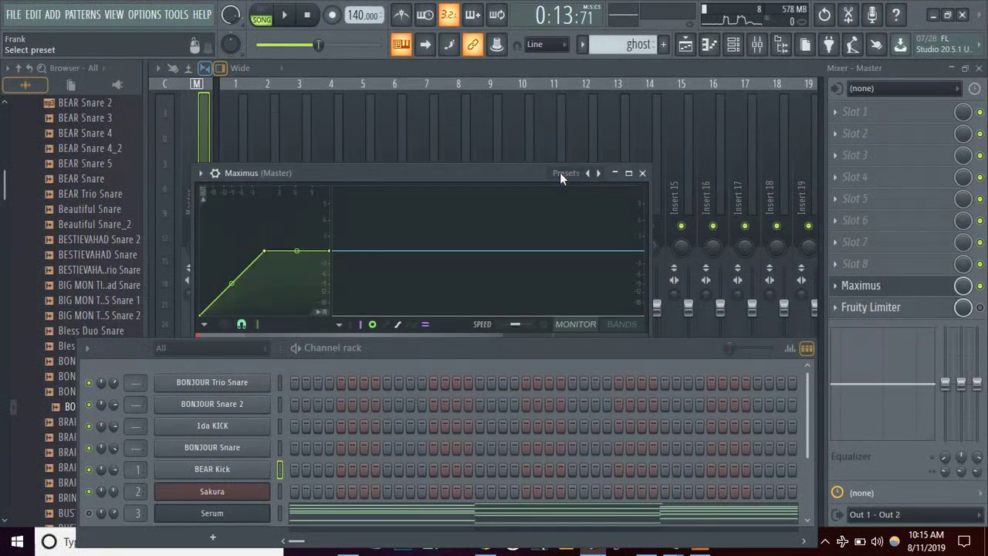
pyautogui.click(564, 175)
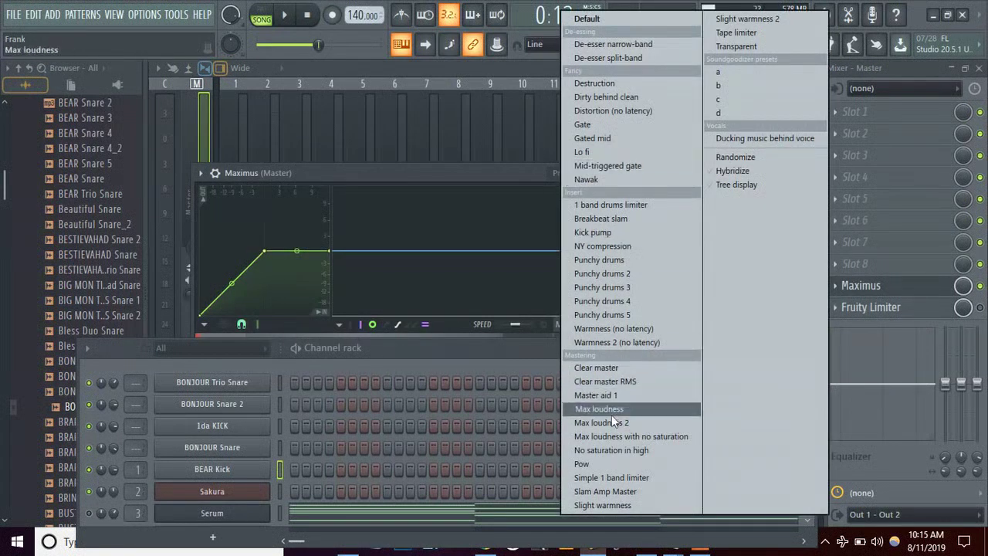
pyautogui.click(616, 381)
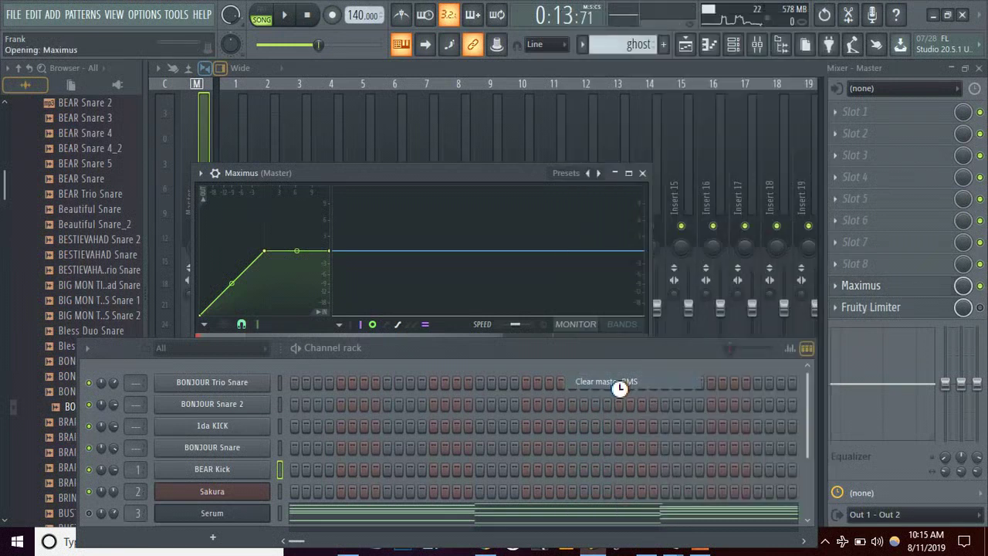
pyautogui.press('space')
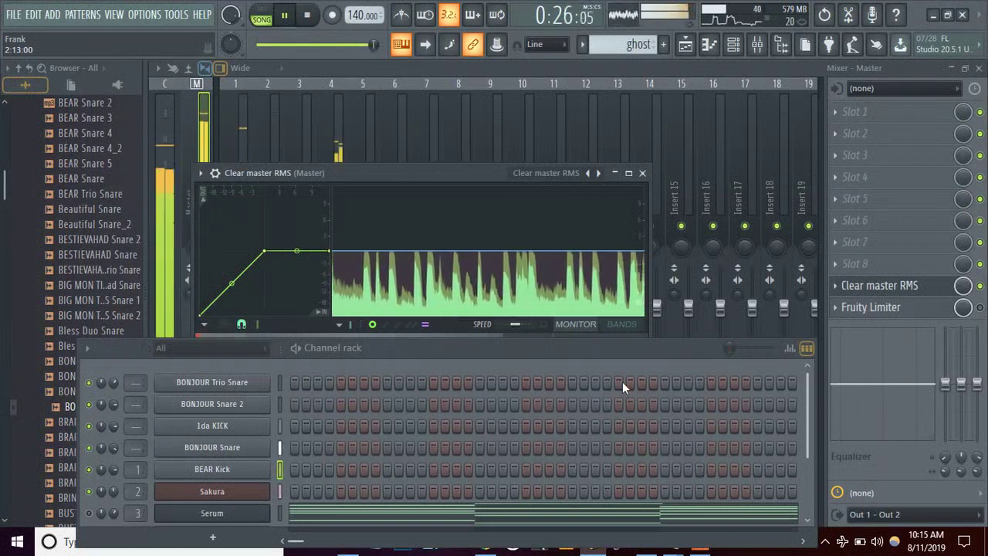
pyautogui.press('space')
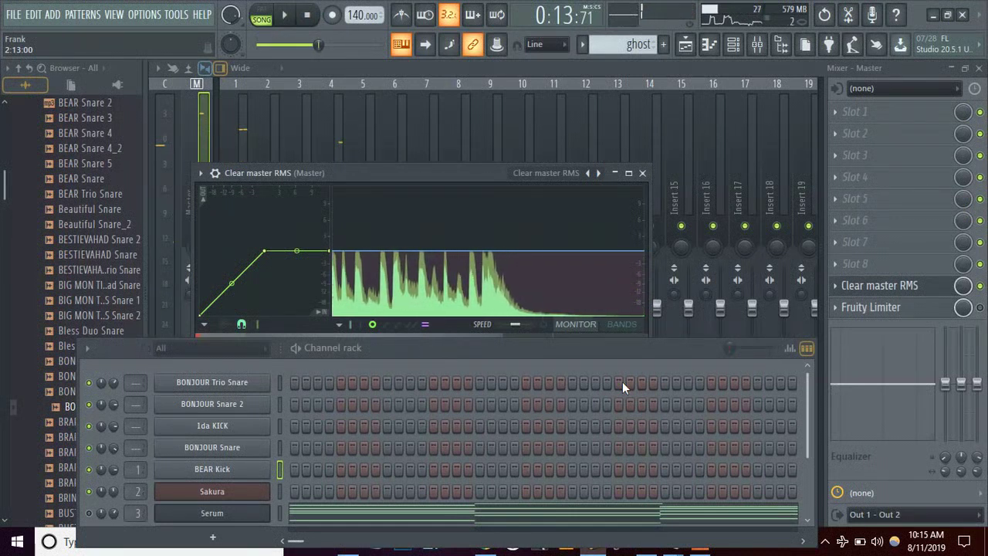
pyautogui.click(642, 173)
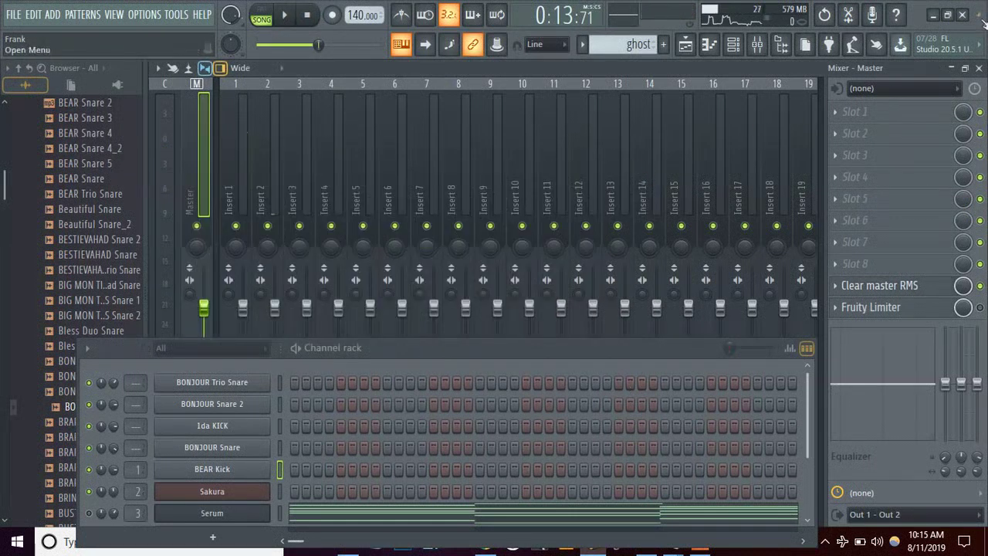
pyautogui.click(952, 69)
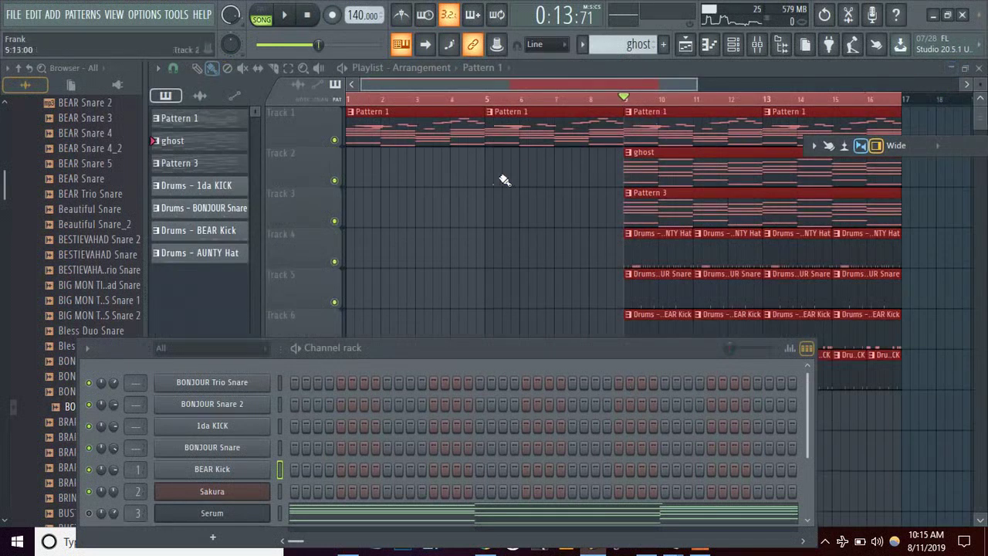
pyautogui.moveTo(965, 152); pyautogui.dragTo(479, 192)
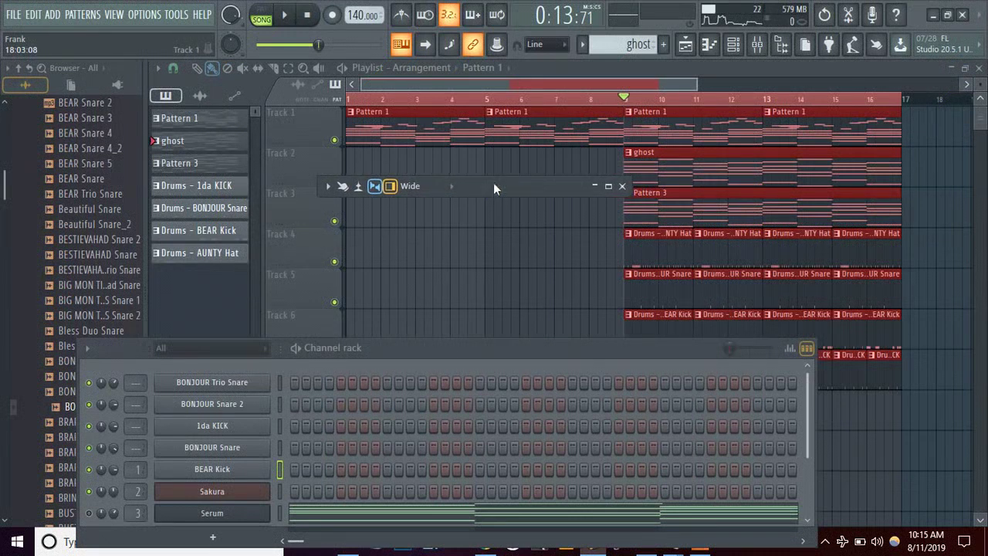
pyautogui.doubleClick(505, 186)
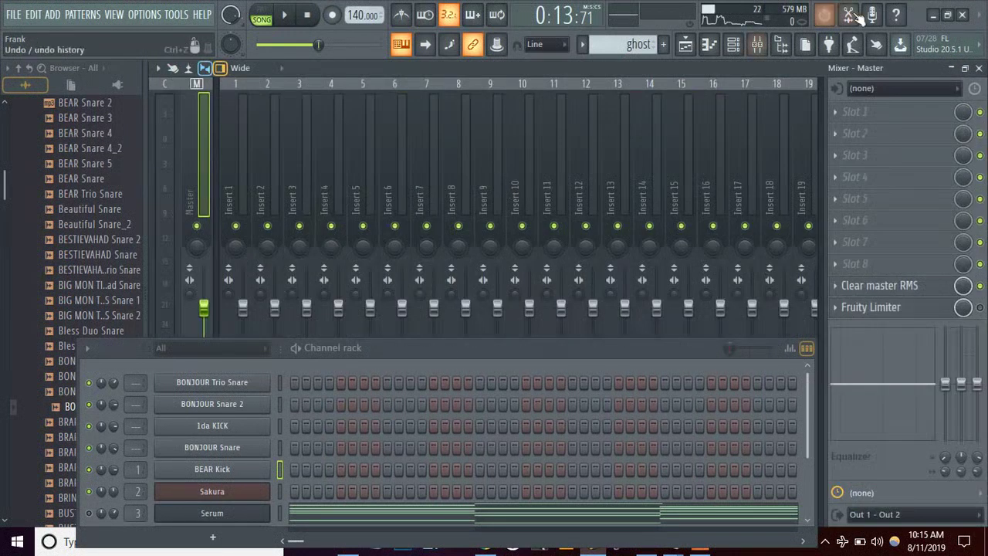